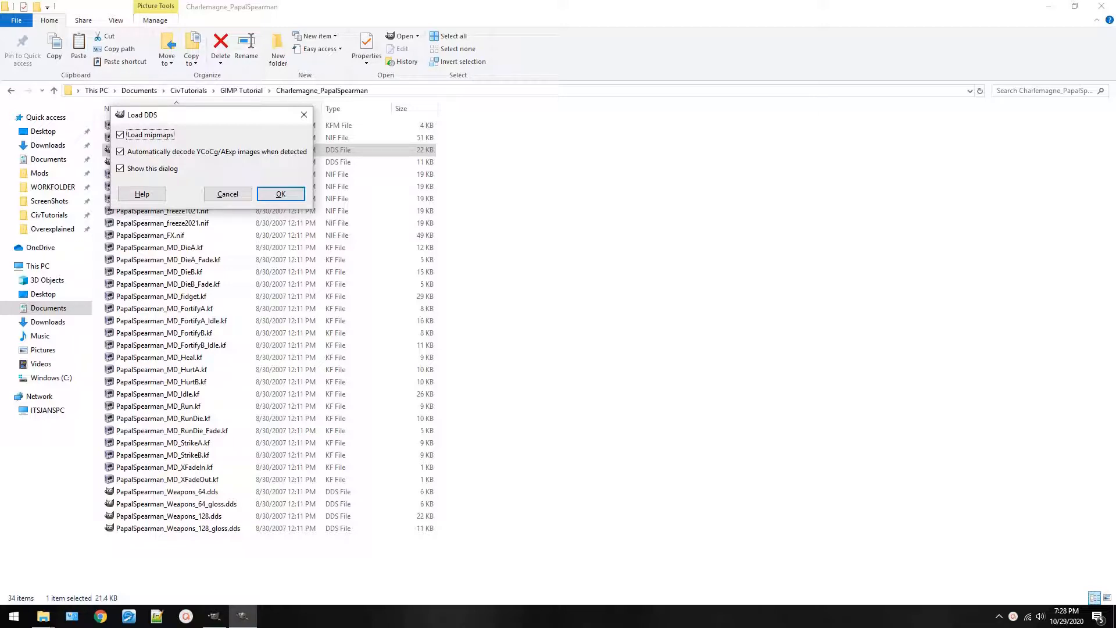
Load PapalSpearman_Body_128.dds into GIMP with its mipmaps and enlarge the texture view to 550%.
click(227, 193)
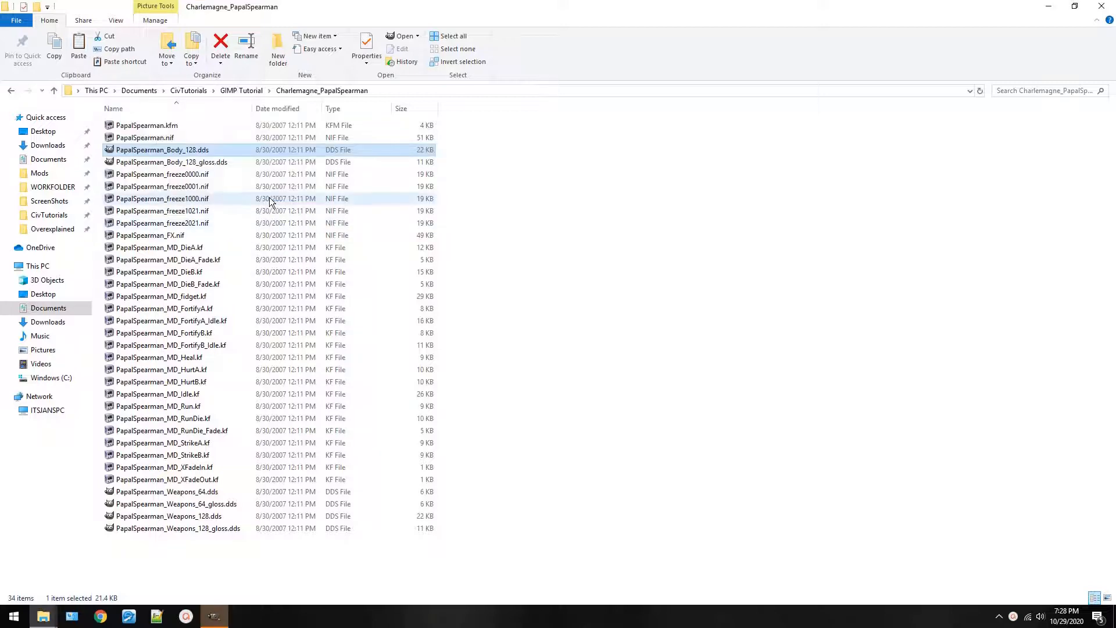
click(221, 612)
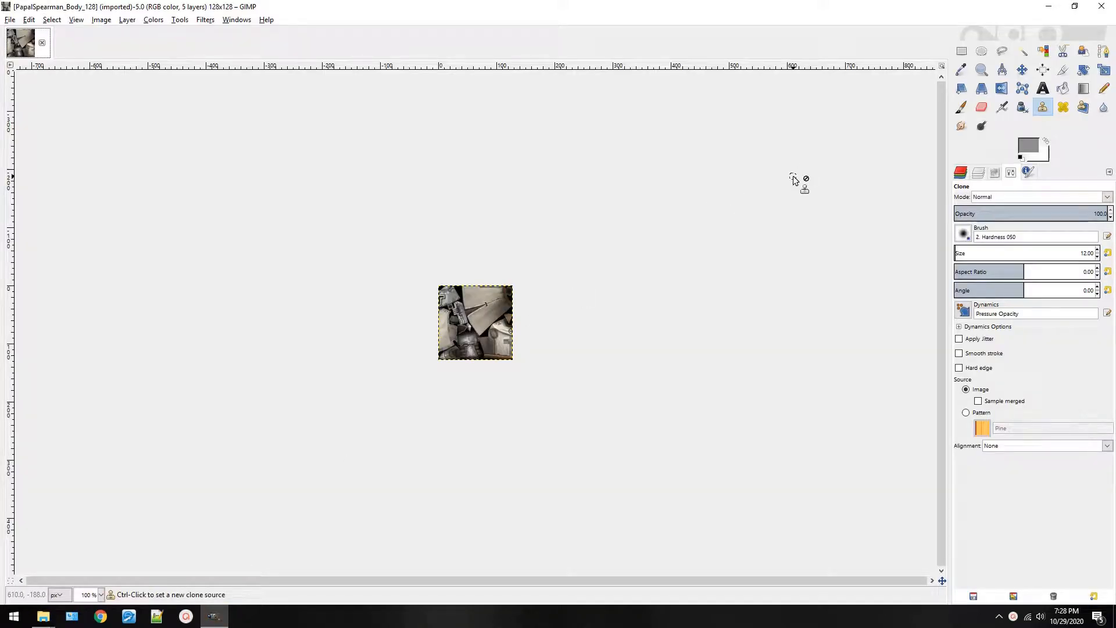
key(3)
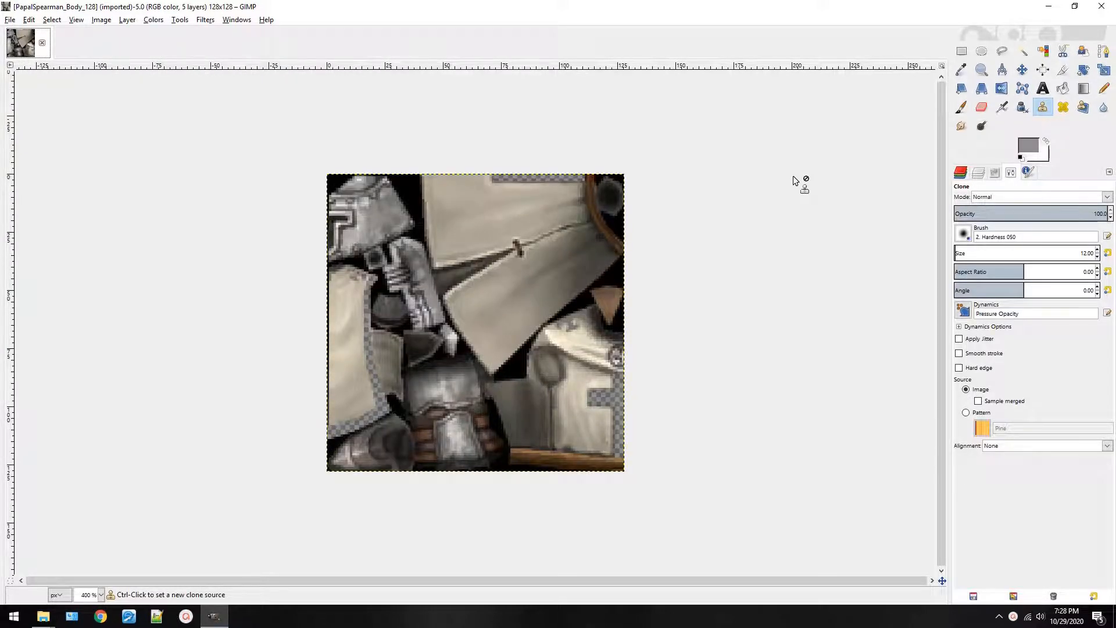
key(plus)
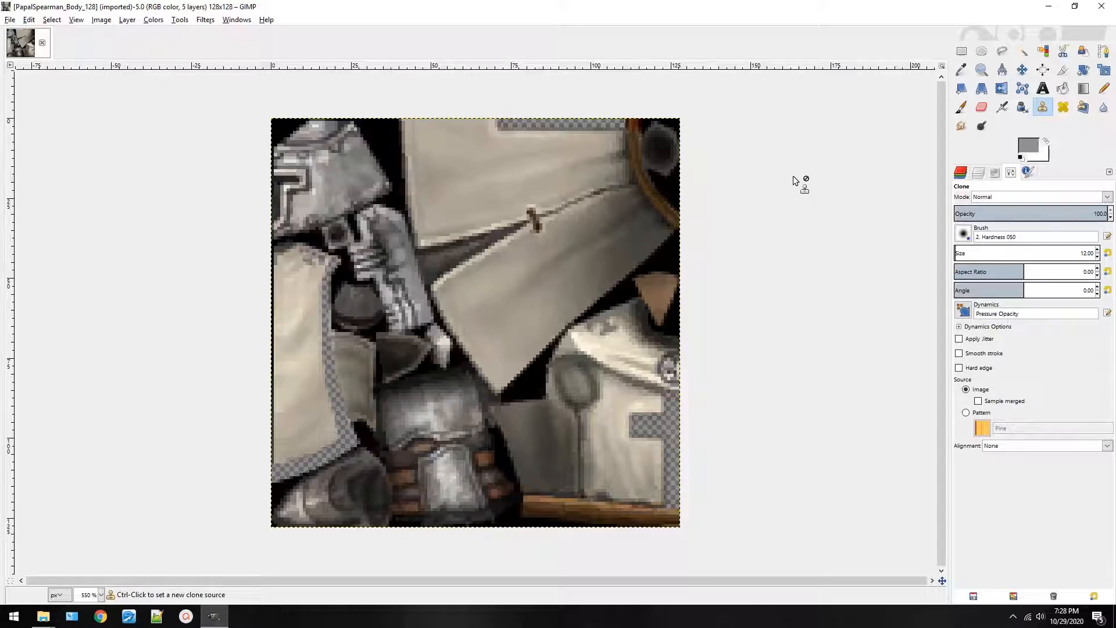
Switch to the Charlemagne_PapalSpearman folder and open the PapalSpearman.nif model in NifSkope.
mouse_move(46, 618)
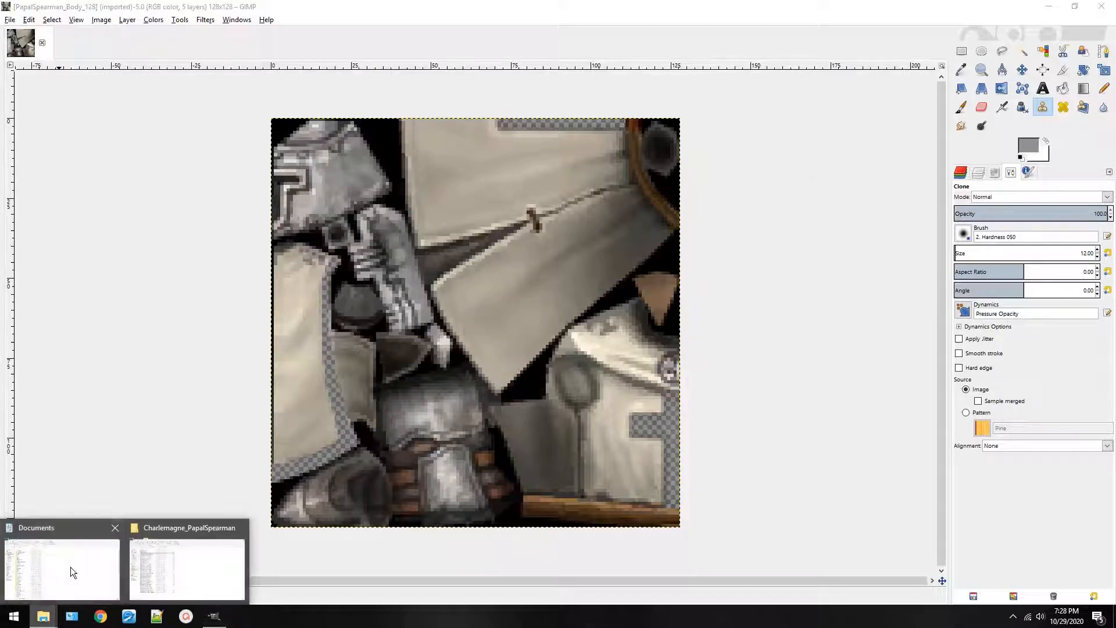
click(187, 561)
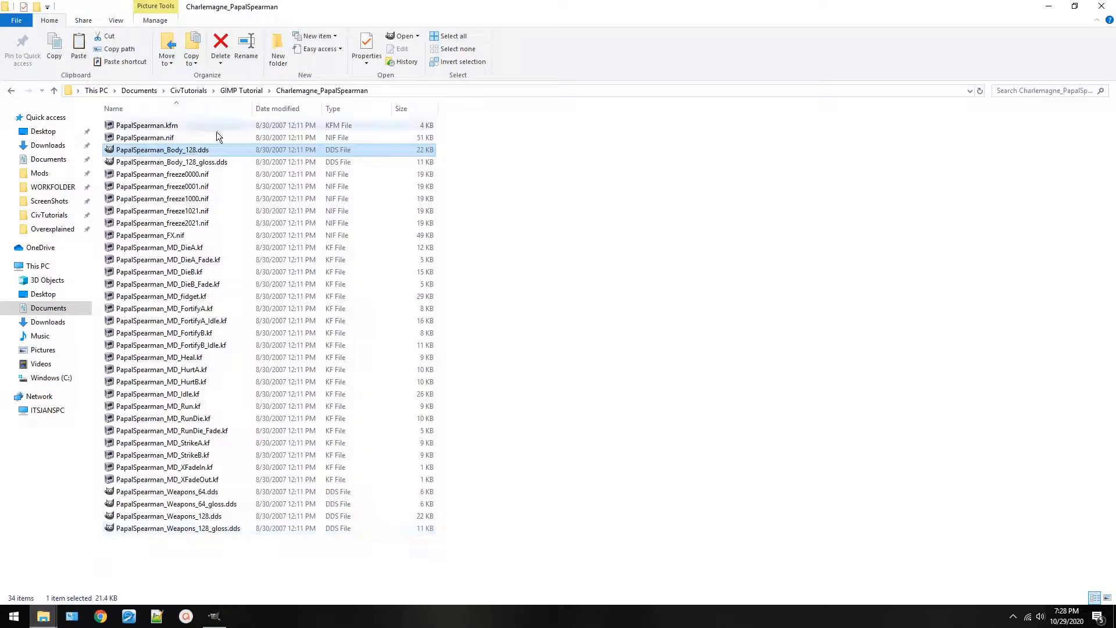
double_click(186, 138)
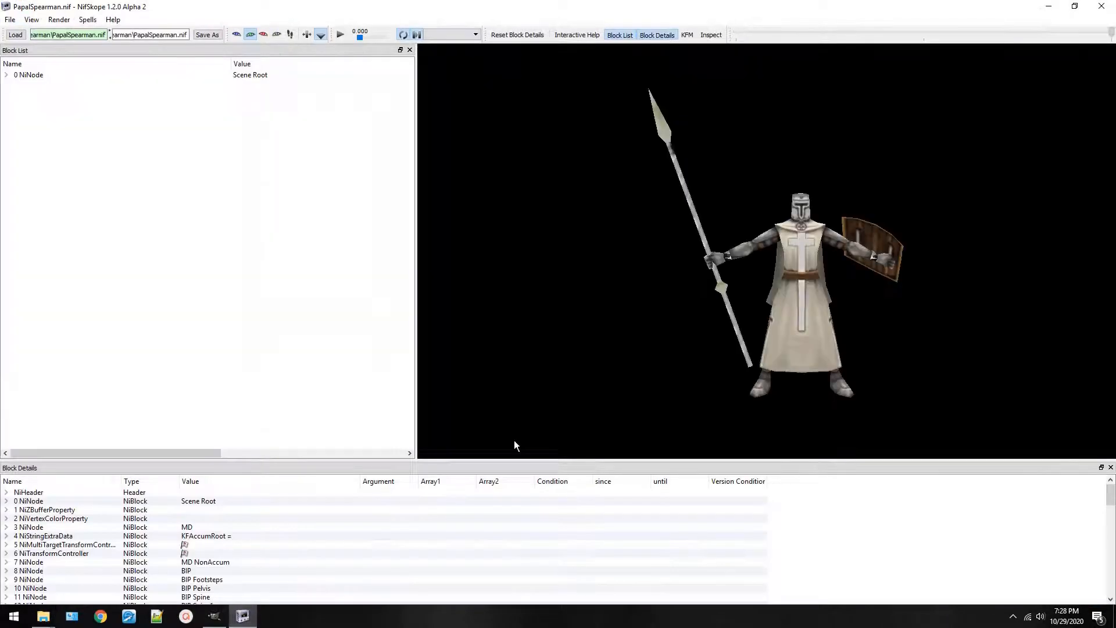
Examine the spearman model's helmet, tunic cross, spear and shield from different angles and distances.
drag(514, 440, 932, 263)
scroll(883, 325, up, 5)
drag(881, 328, 859, 307)
scroll(833, 333, up, 4)
scroll(845, 408, down, 3)
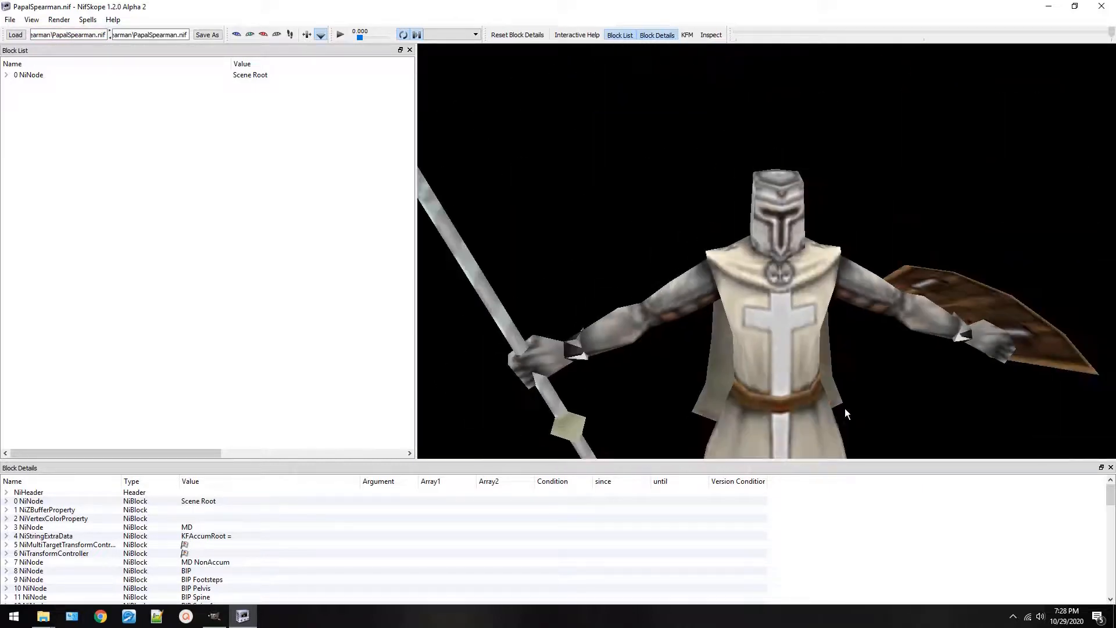
drag(845, 408, 841, 370)
scroll(817, 389, down, 2)
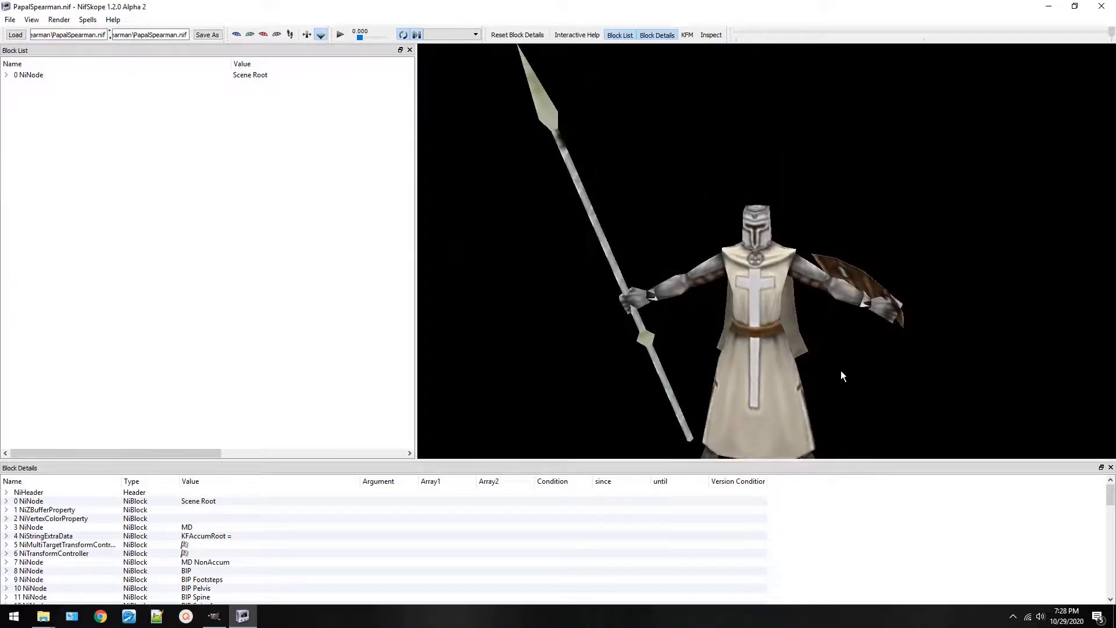
scroll(772, 409, up, 3)
scroll(771, 313, down, 3)
drag(771, 312, 830, 346)
scroll(793, 355, up, 3)
scroll(793, 355, down, 3)
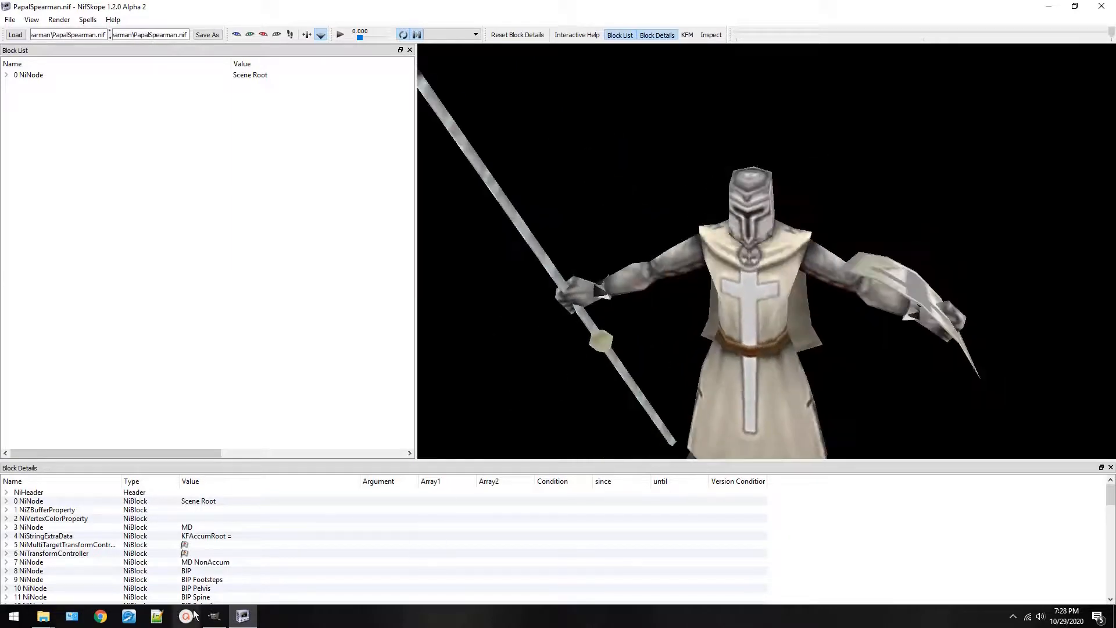
Switch back to the body texture in GIMP and check whether single-window mode is enabled.
click(215, 616)
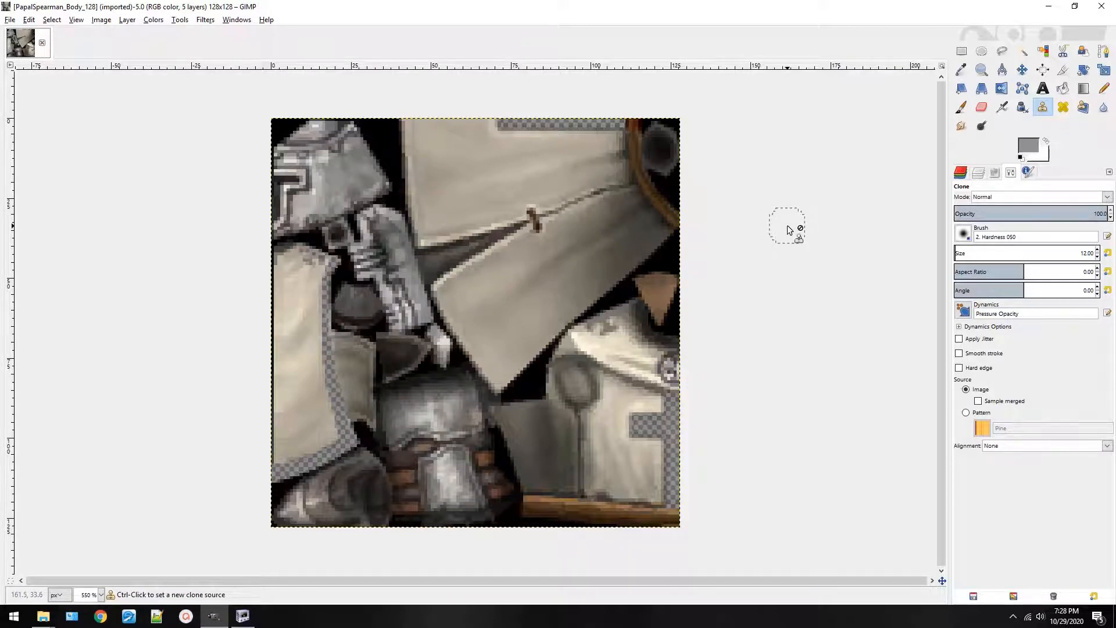
click(235, 23)
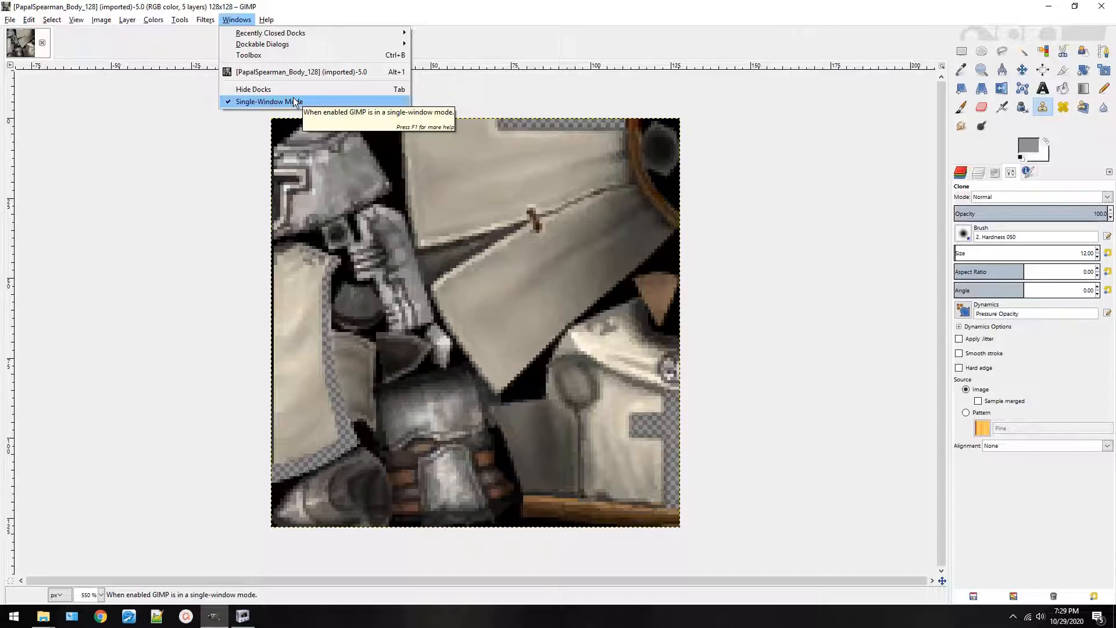
click(178, 103)
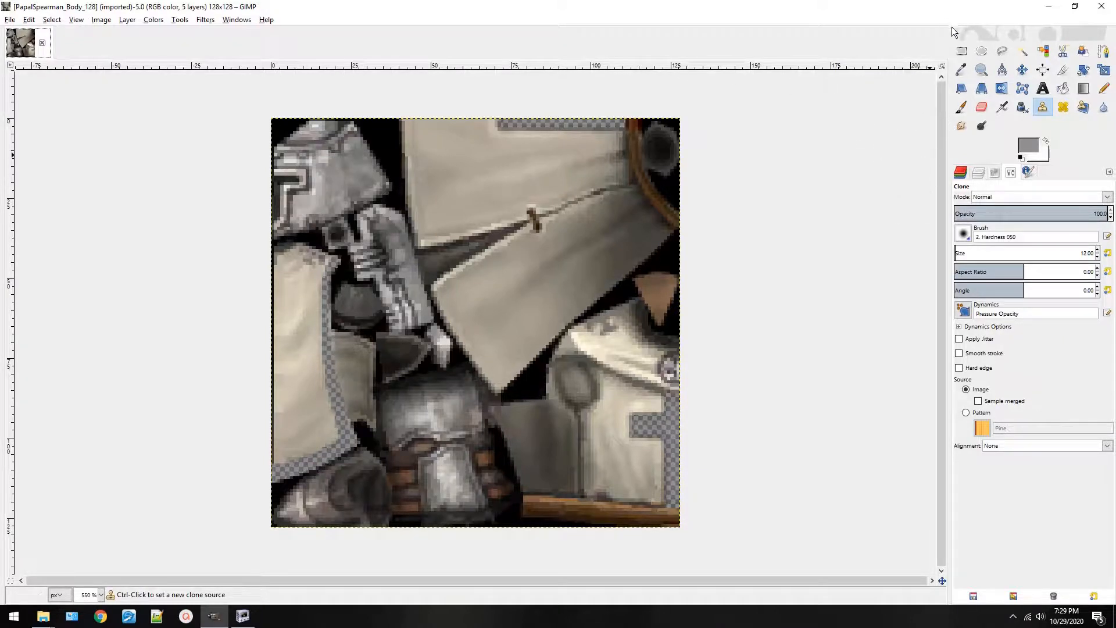
Try filling the whole texture with the grey foreground color at 40% opacity using Bucket Fill, and undo the fills.
click(961, 51)
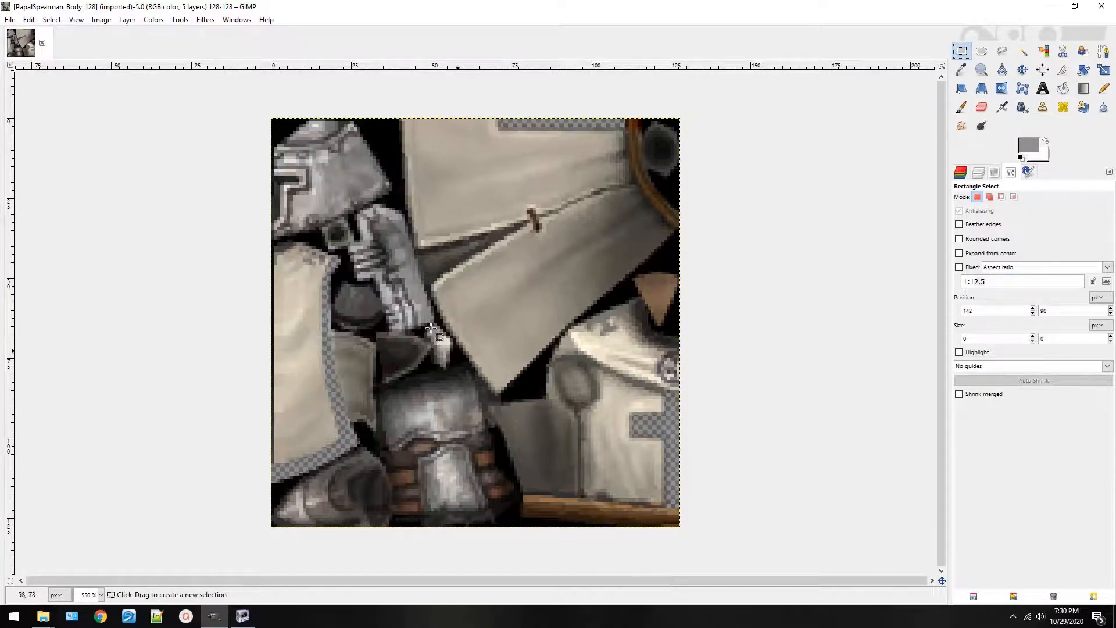
click(1063, 89)
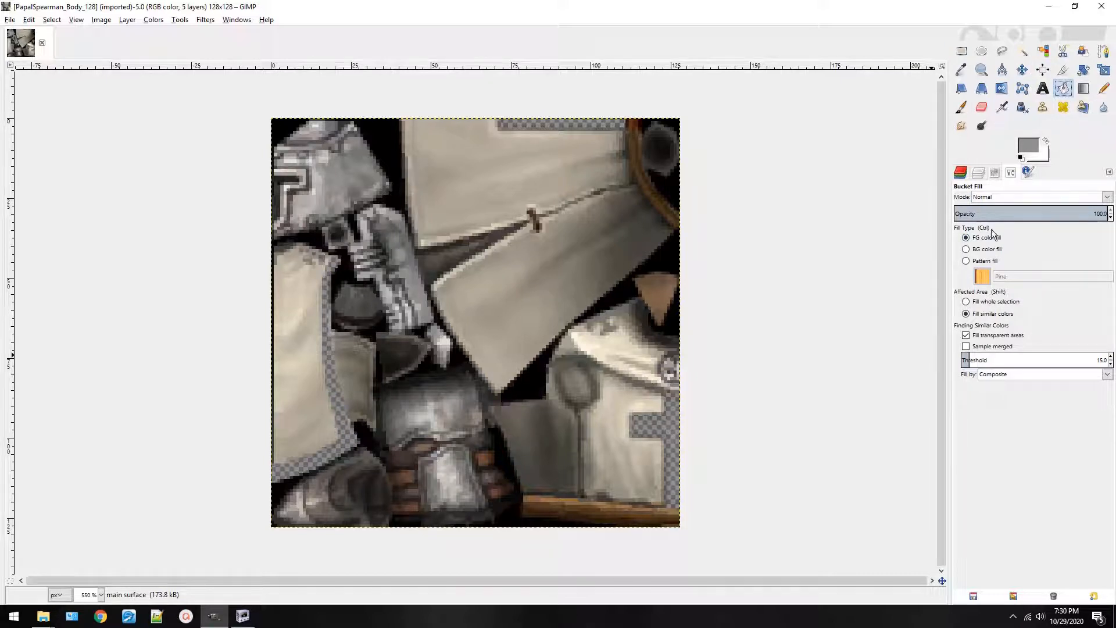
click(995, 301)
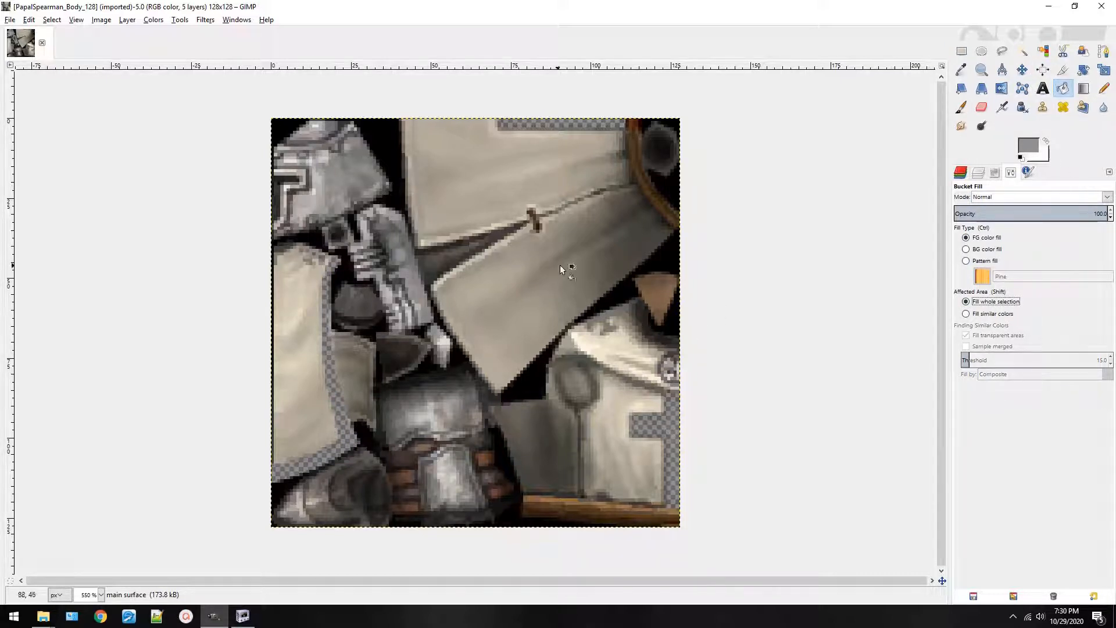
click(1015, 212)
click(494, 290)
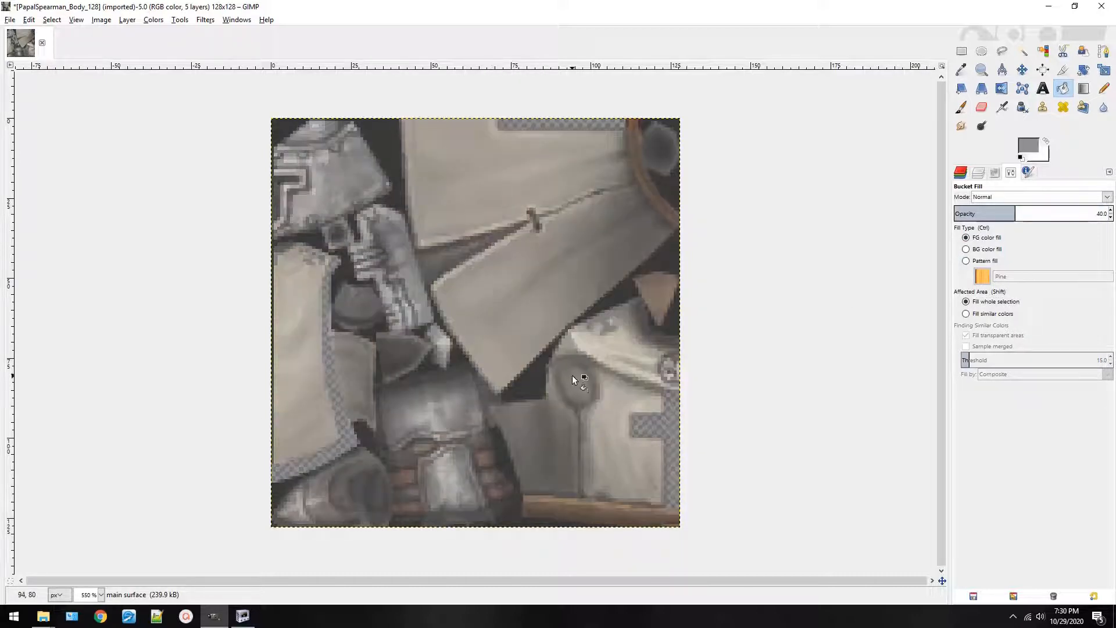
key(ctrl+z)
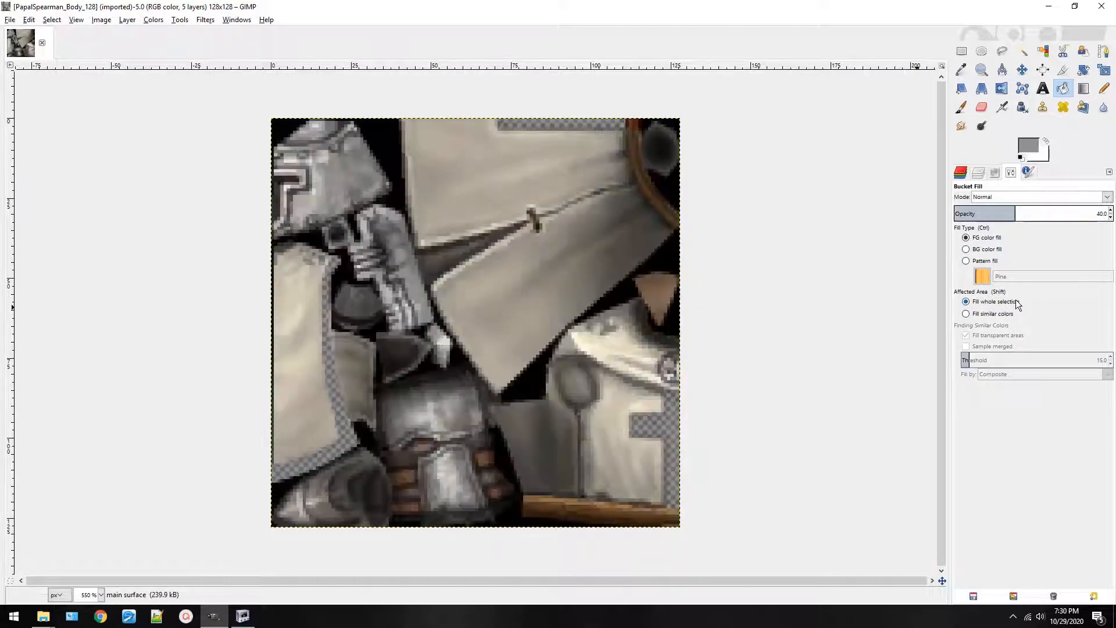
click(538, 314)
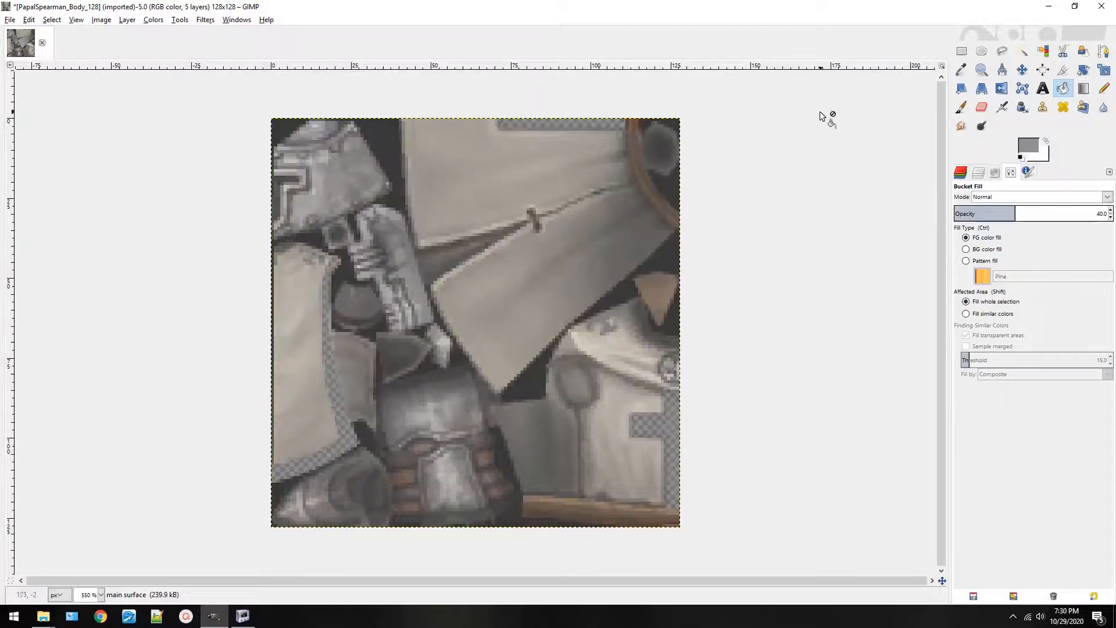
key(ctrl+z)
Select the horizontal arm of the transparent cross on the tunic with a 16 by 8 px rectangle.
click(961, 51)
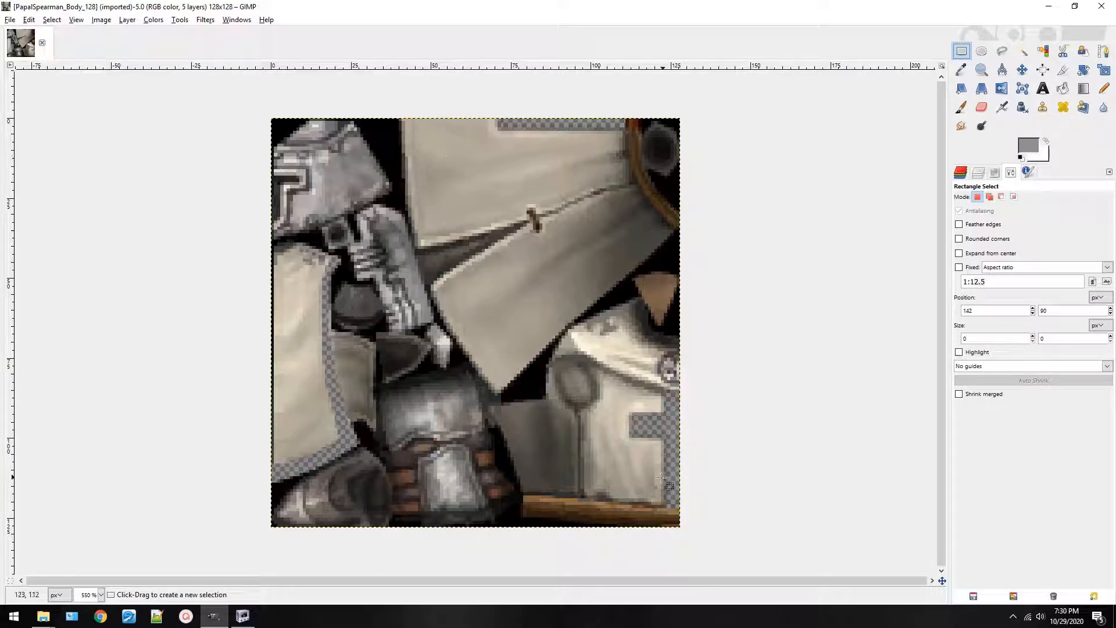
drag(626, 409, 681, 442)
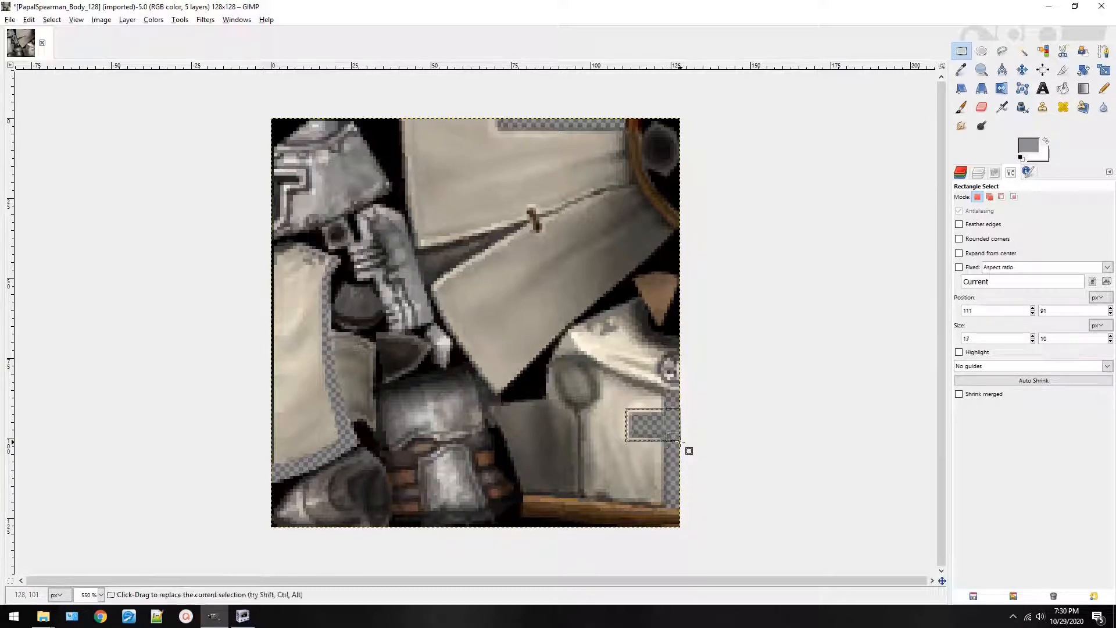
mouse_move(632, 413)
mouse_down()
mouse_move(679, 437)
mouse_move(627, 419)
mouse_up()
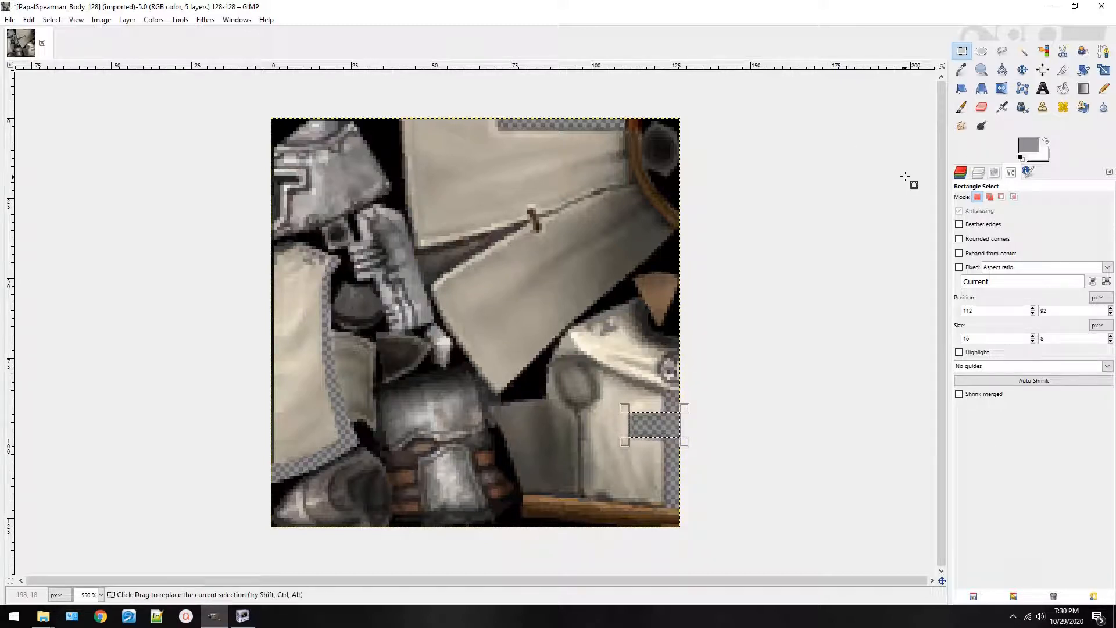
Add the cross's vertical bar to the selection with a rectangle 6 px wide, starting at 123, 86.
click(990, 197)
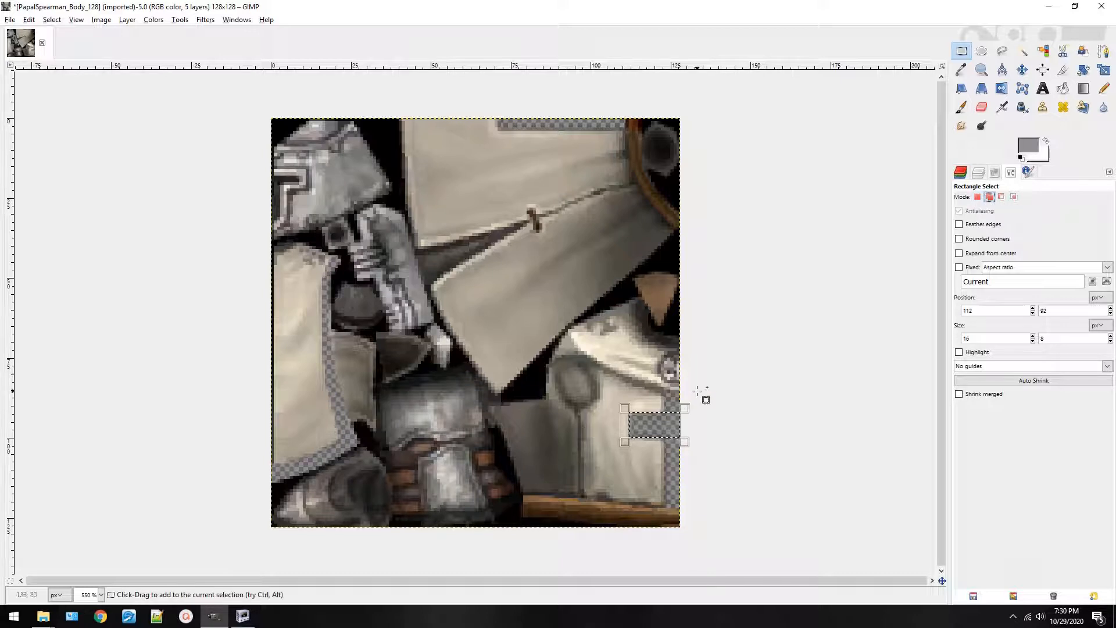
drag(667, 394, 684, 509)
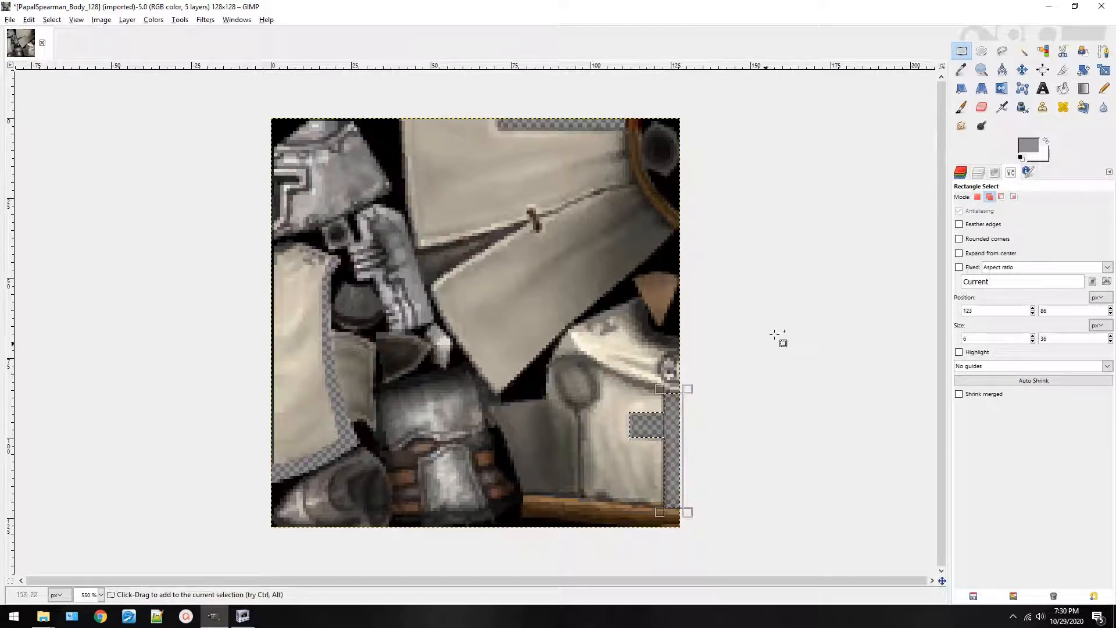
click(727, 319)
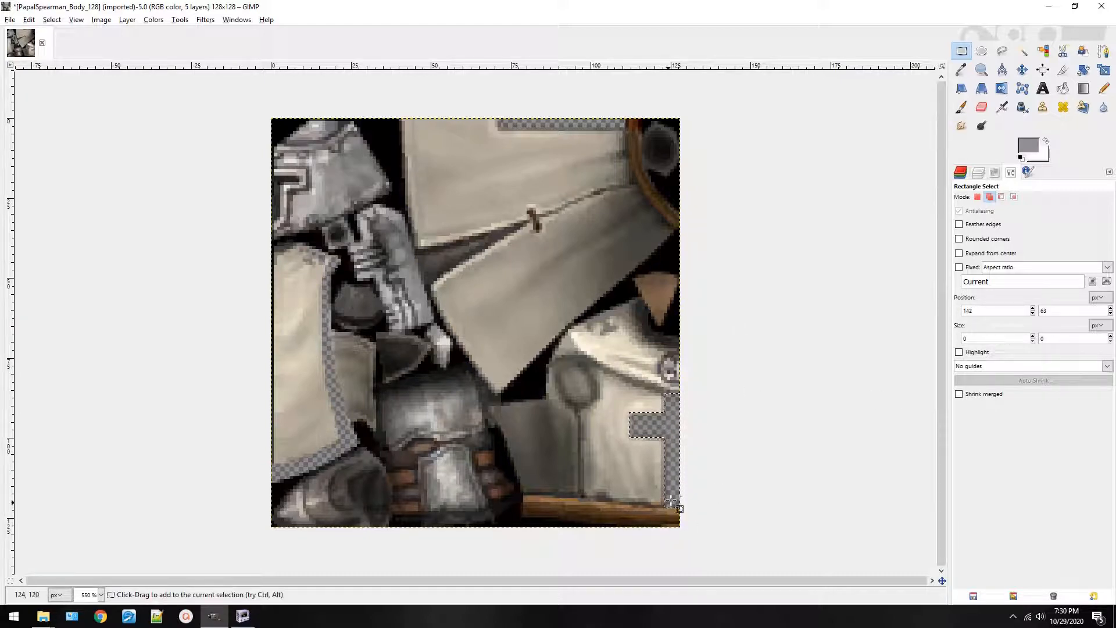
Add a small area below the cross to the selection and subtract it again with a 16 by 6 px rectangle.
drag(673, 511, 693, 531)
click(739, 500)
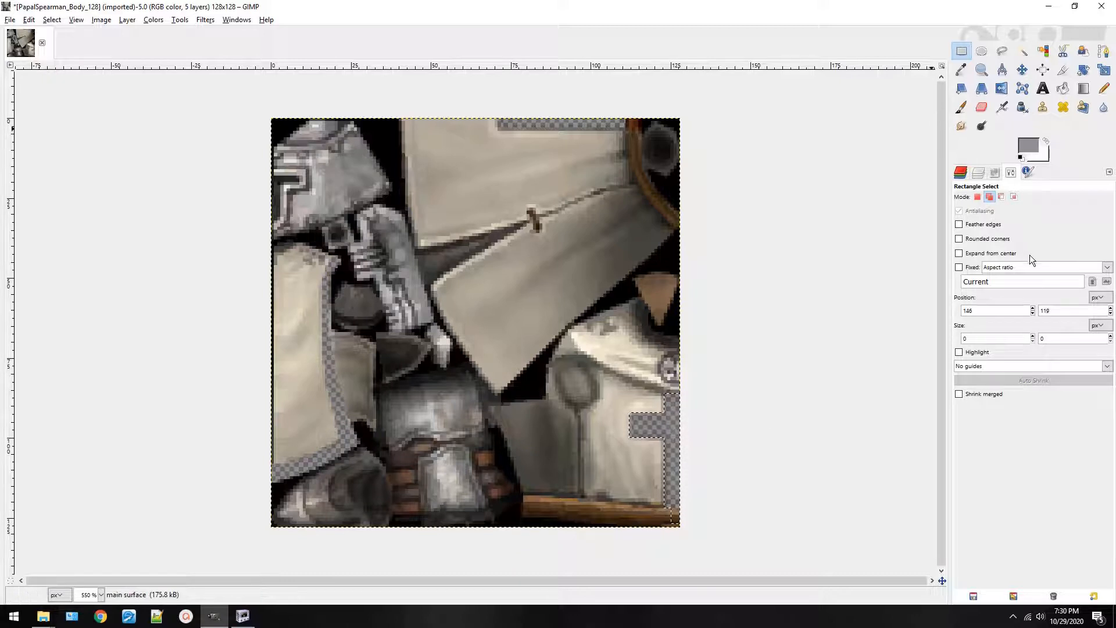
click(1001, 197)
drag(655, 512, 706, 531)
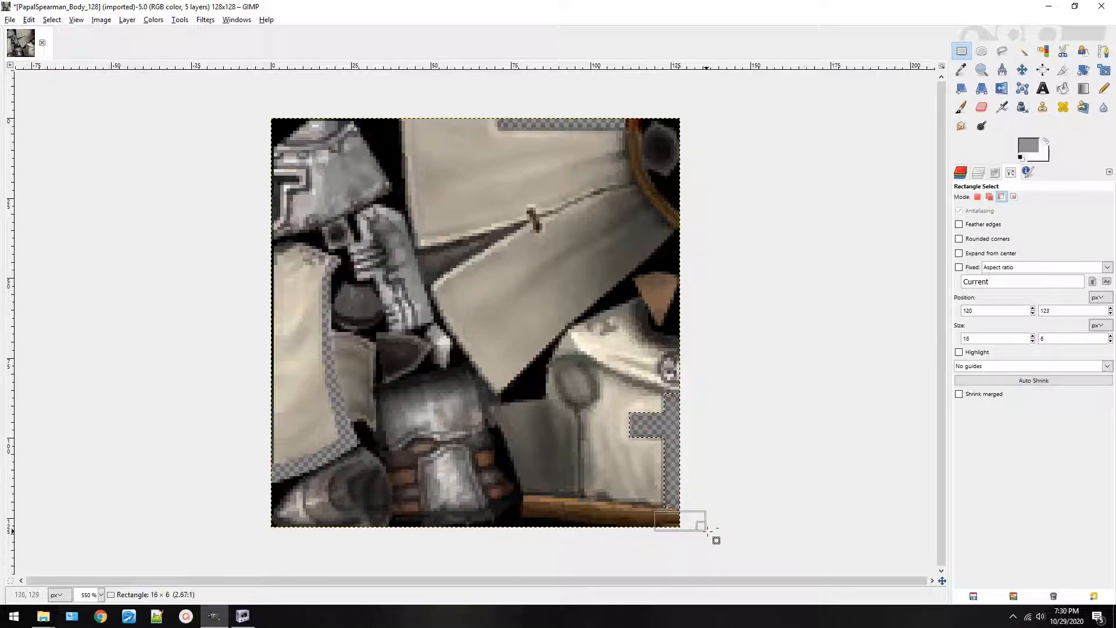
click(747, 435)
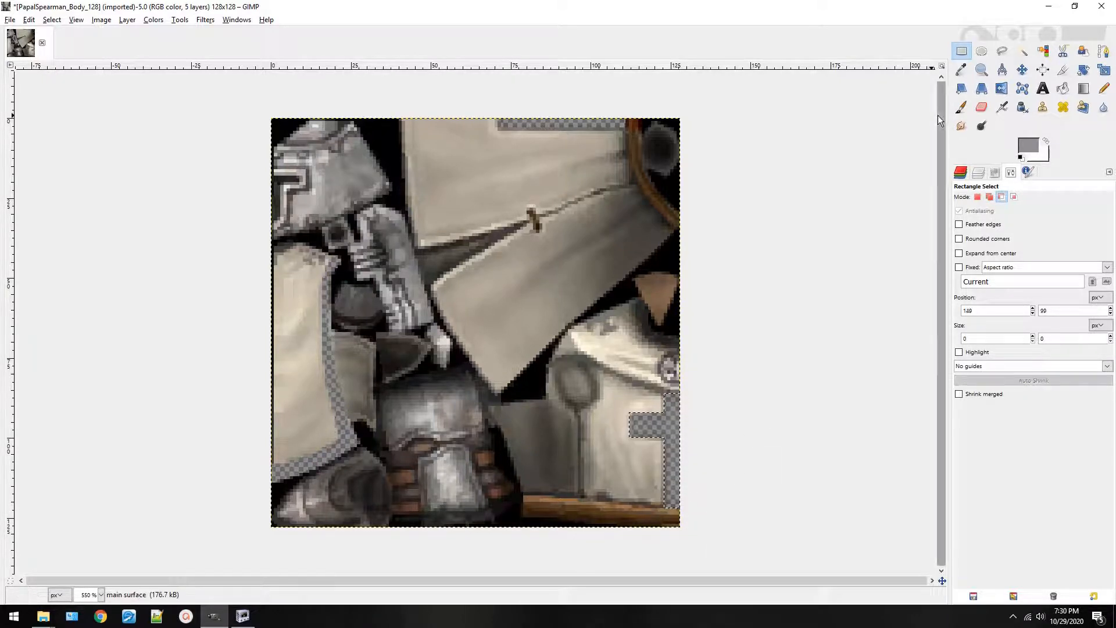
Try intersecting the selection with a 41 by 57 px rectangle around the cross.
click(1014, 197)
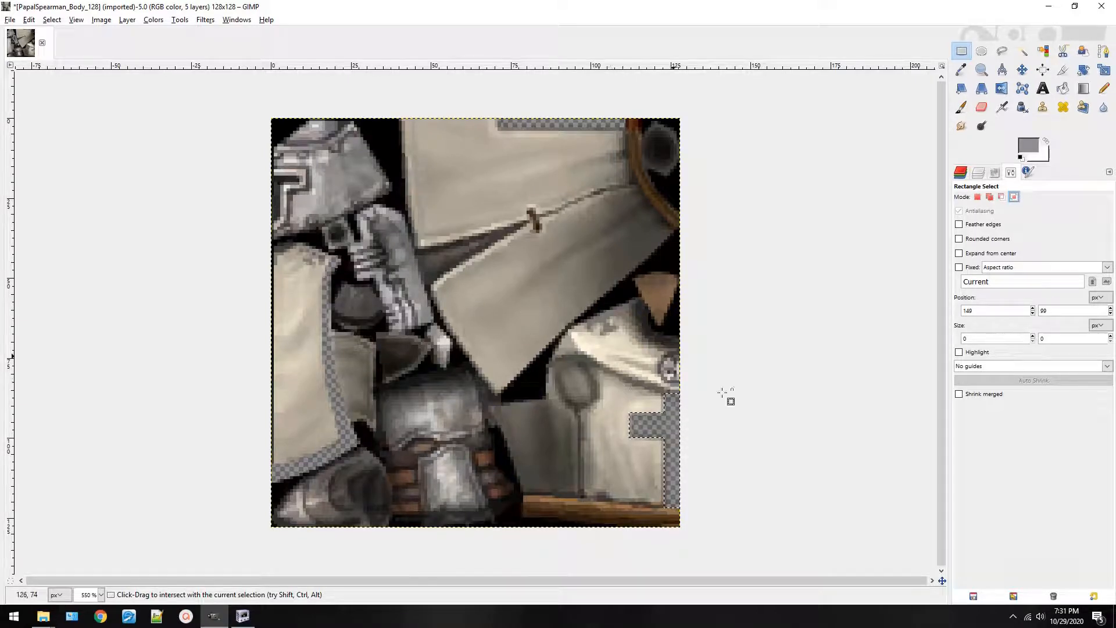
drag(600, 330, 731, 510)
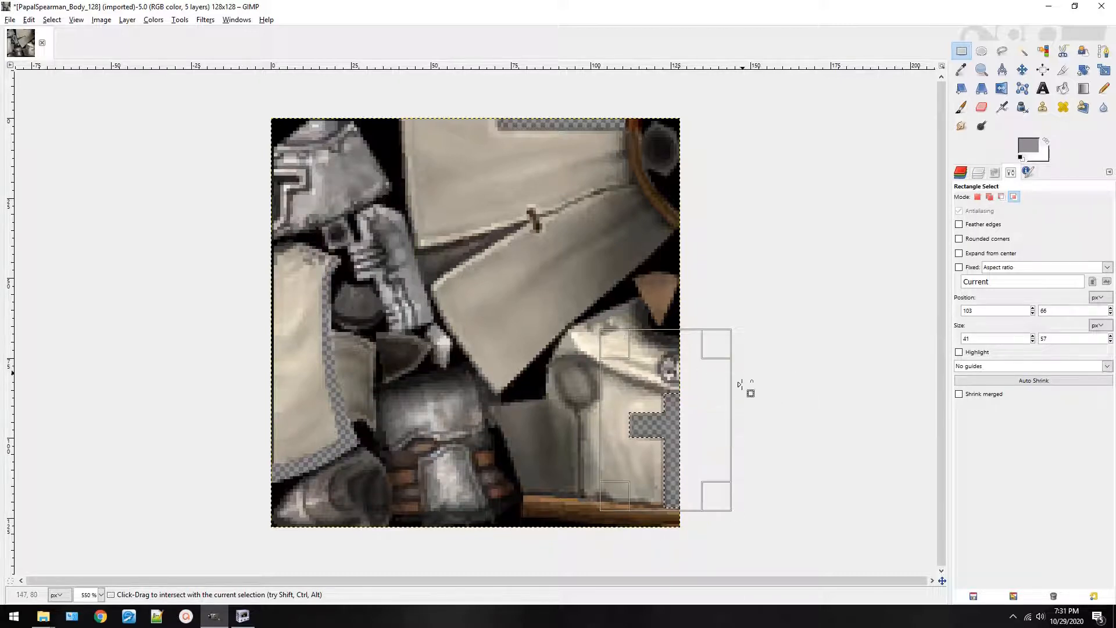
click(880, 246)
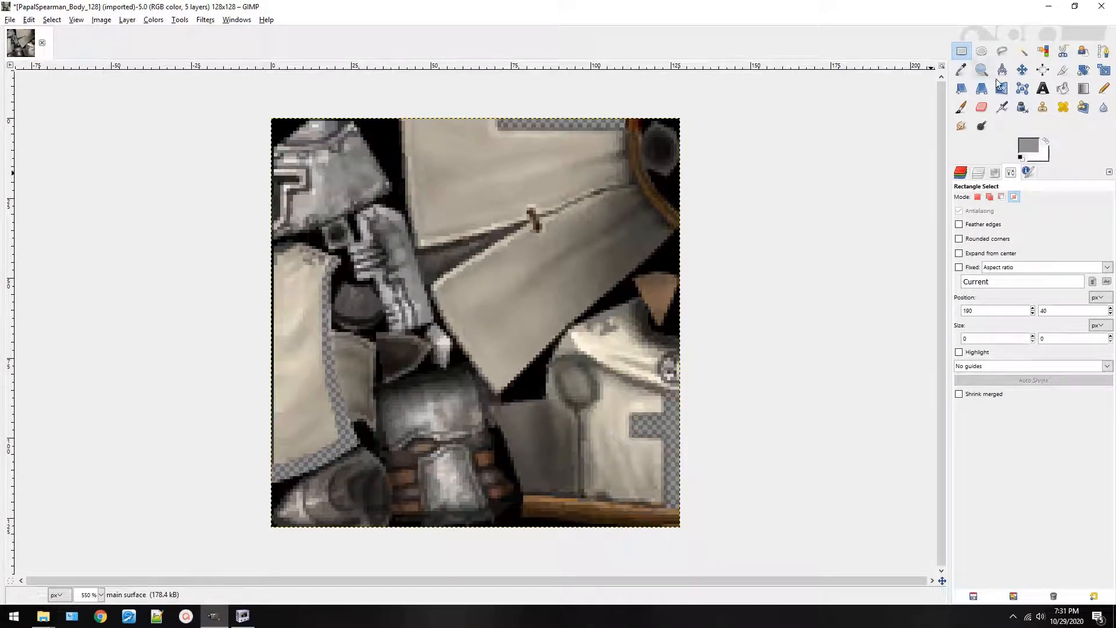
Try adding a rectangular area over the tunic's thin stem to the selection, and undo it.
click(990, 196)
drag(536, 394, 588, 445)
key(ctrl+z)
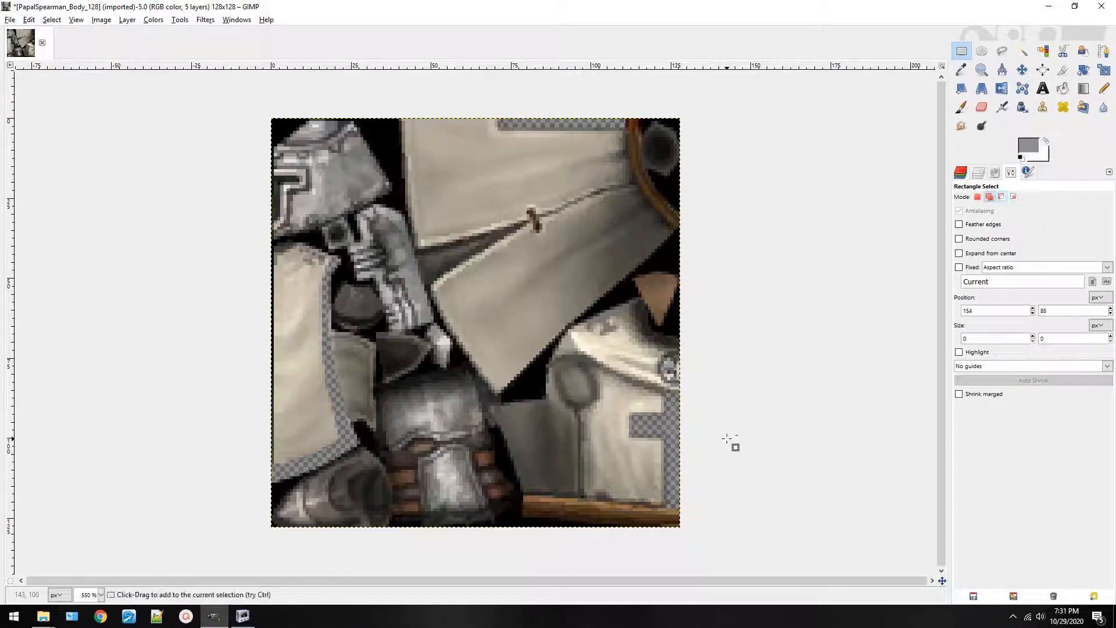
Add a small rectangle over the thin stem to the cross selection, and intersect the selection with a 34 by 49 px rectangle around the cross.
click(988, 196)
drag(565, 410, 594, 448)
click(645, 379)
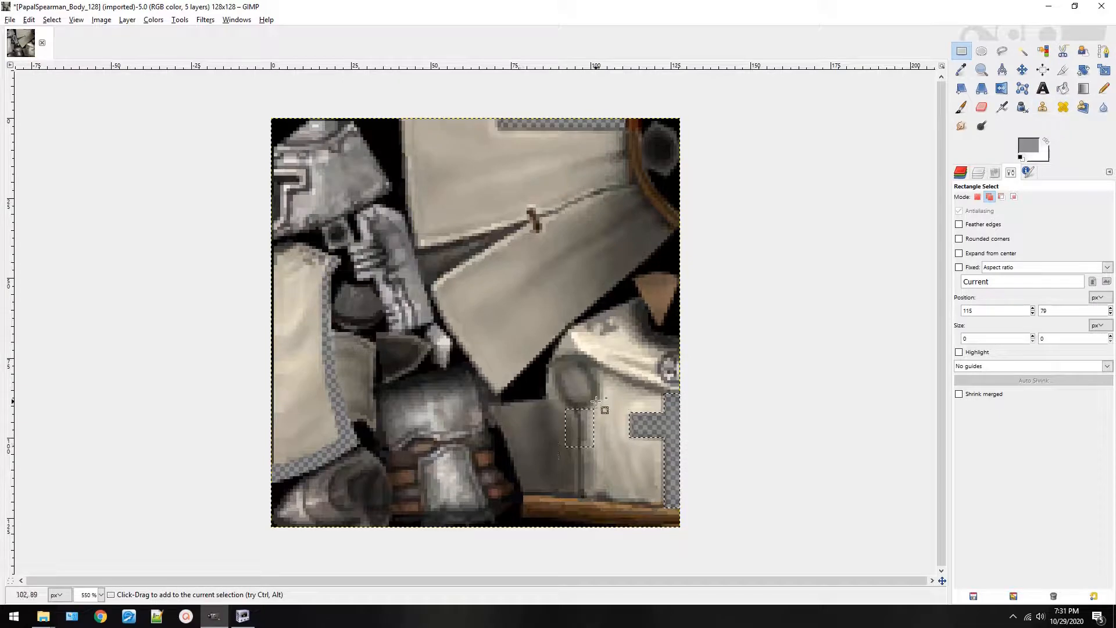
click(1014, 196)
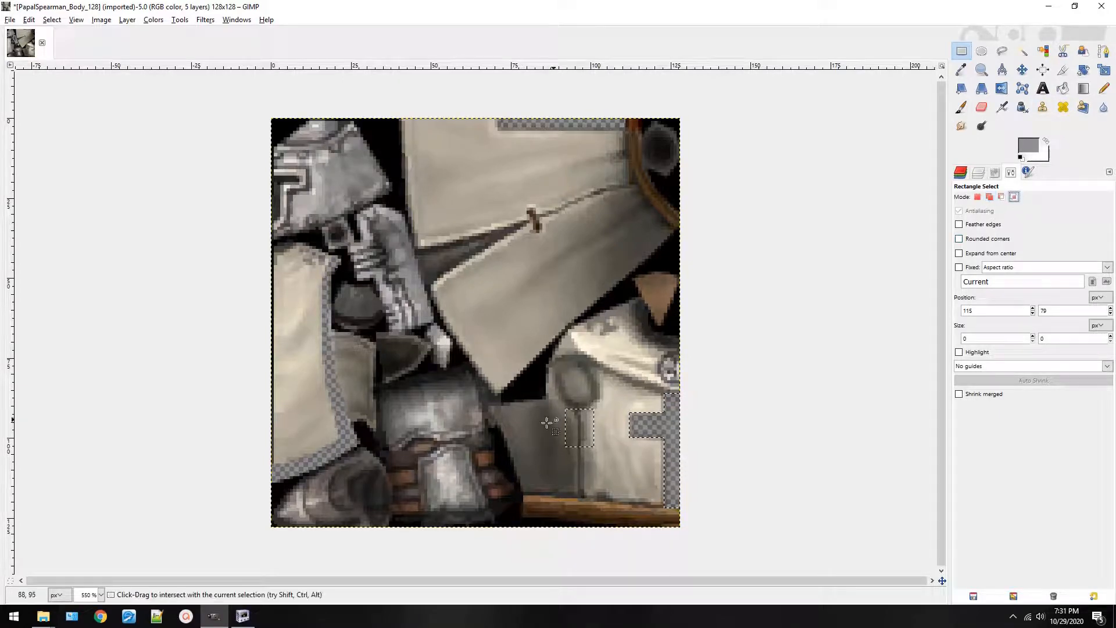
drag(607, 365, 716, 521)
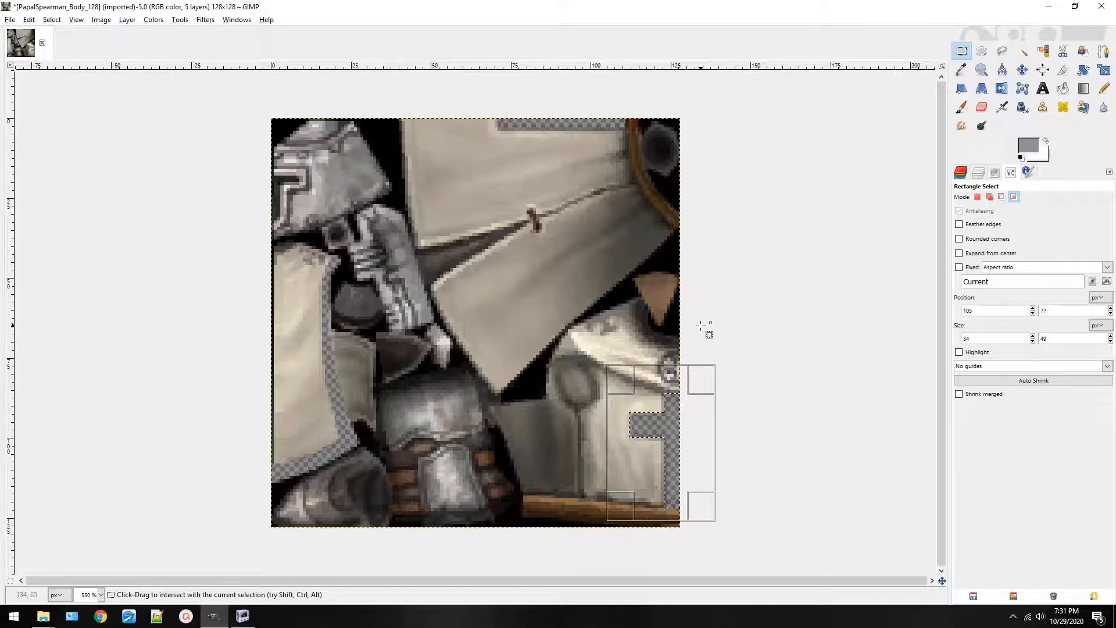
Clear the rectangular selection and select an elliptical area about 46 by 44 px on the large cloth panel.
click(719, 304)
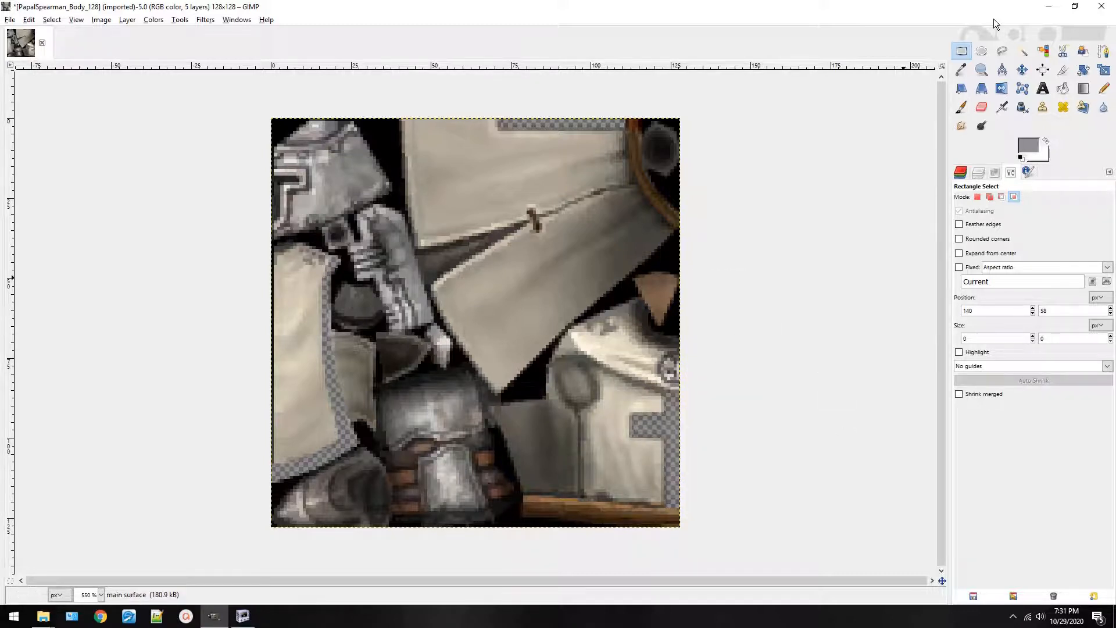
click(983, 49)
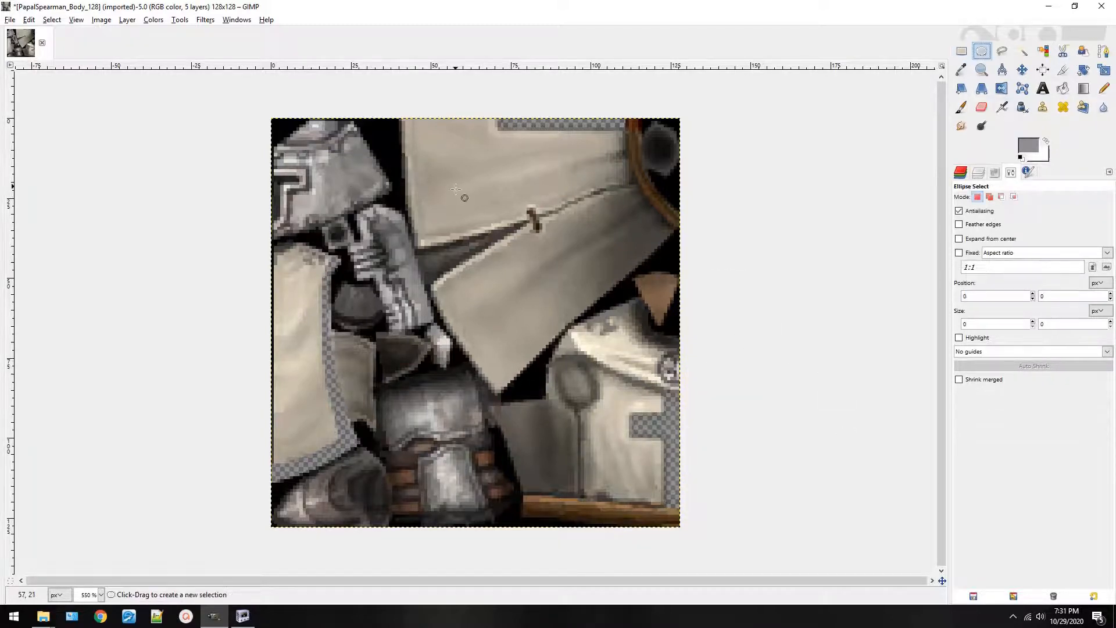
drag(455, 189, 600, 325)
Fix the ellipse selection's aspect ratio at 1:1, try a circular selection about 65 by 65 px over the arm and cloth, and clear it.
drag(994, 267, 922, 268)
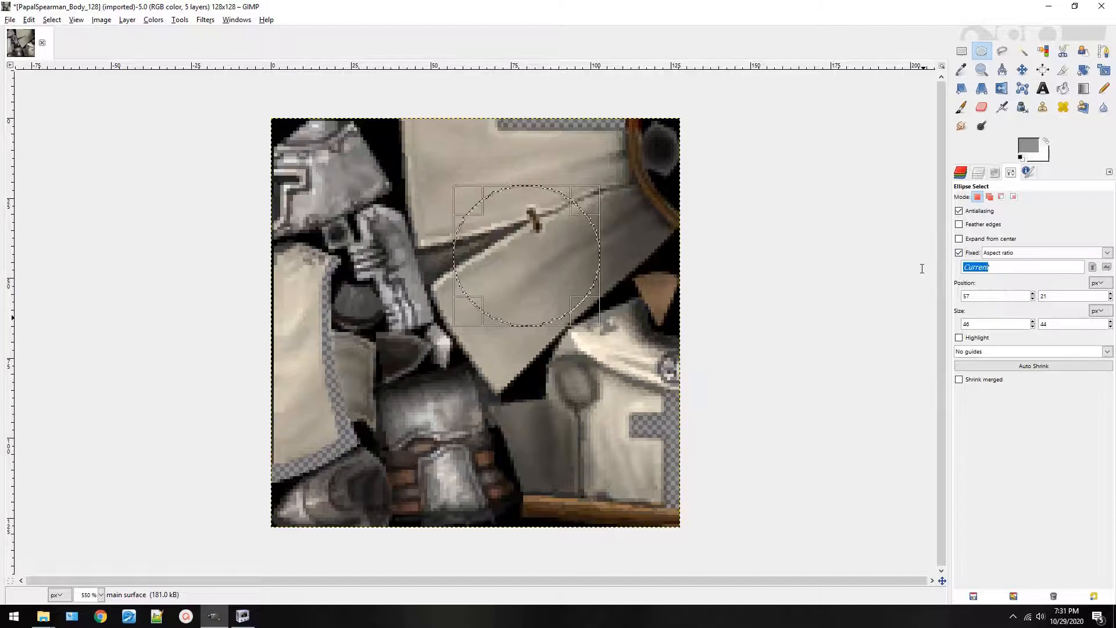
text(1:1)
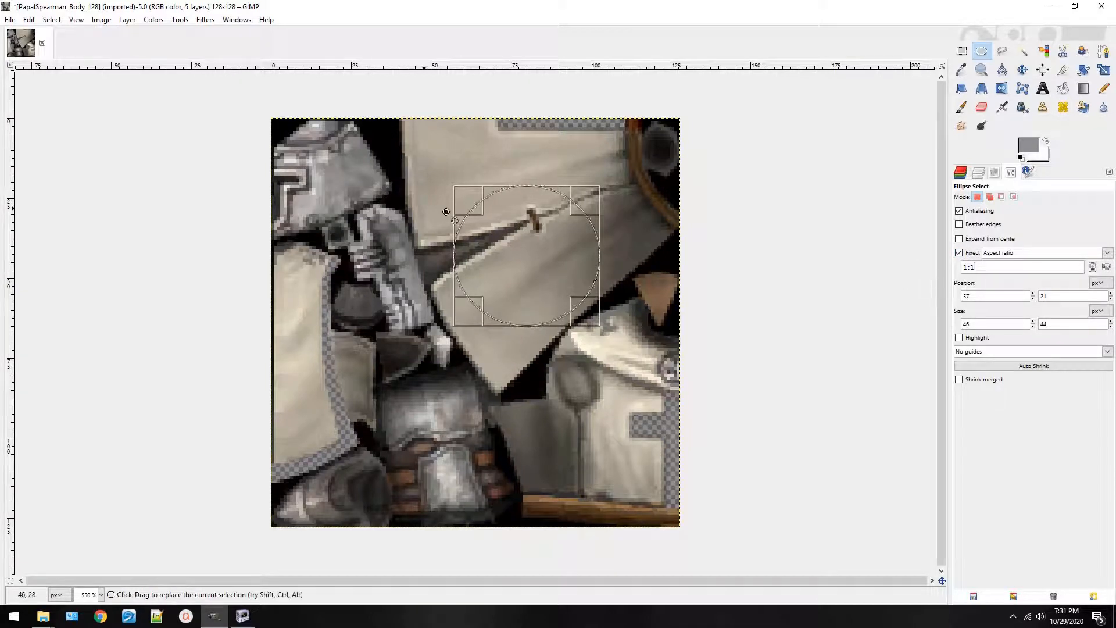
drag(364, 198, 572, 377)
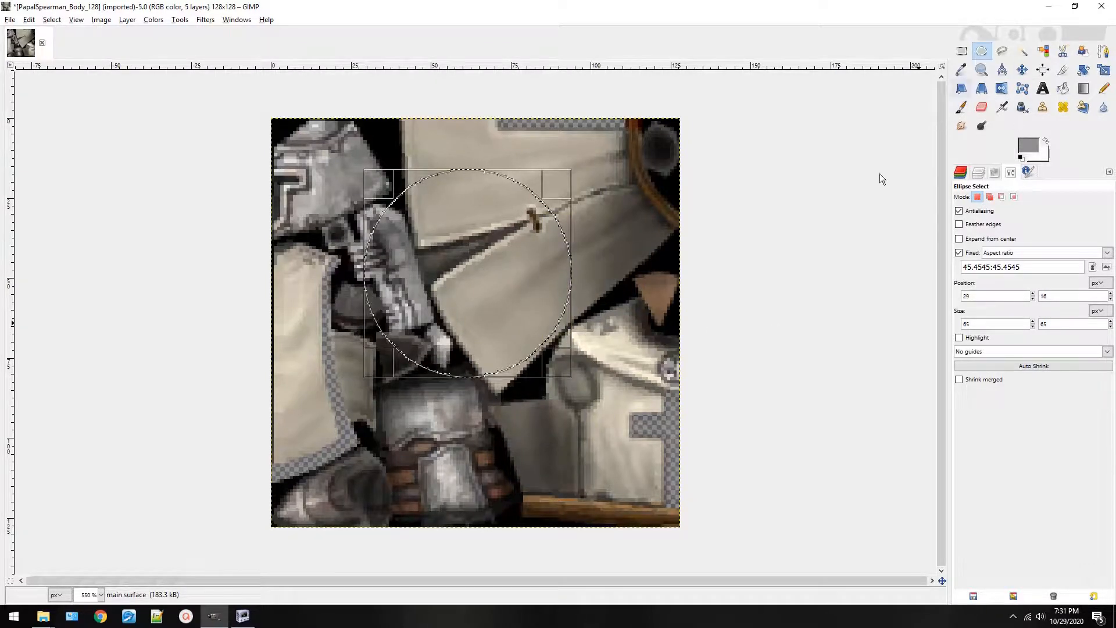
click(727, 224)
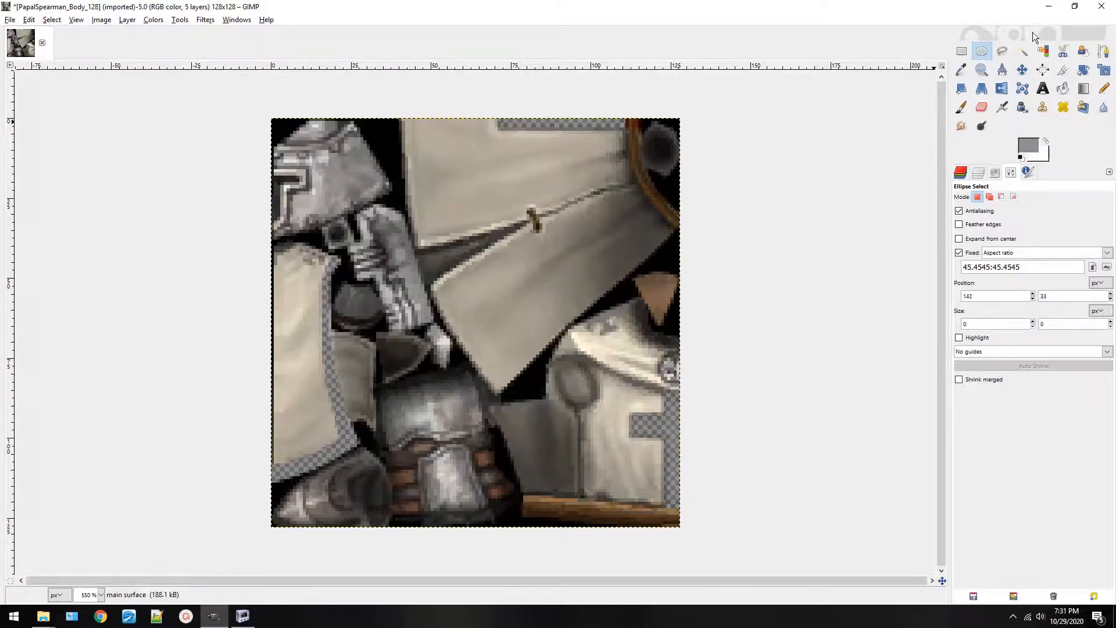
Select a circle about 60 by 61 px on the large cloth panel, try filling it with grey Pencil strokes, and undo the painting.
drag(475, 253, 521, 213)
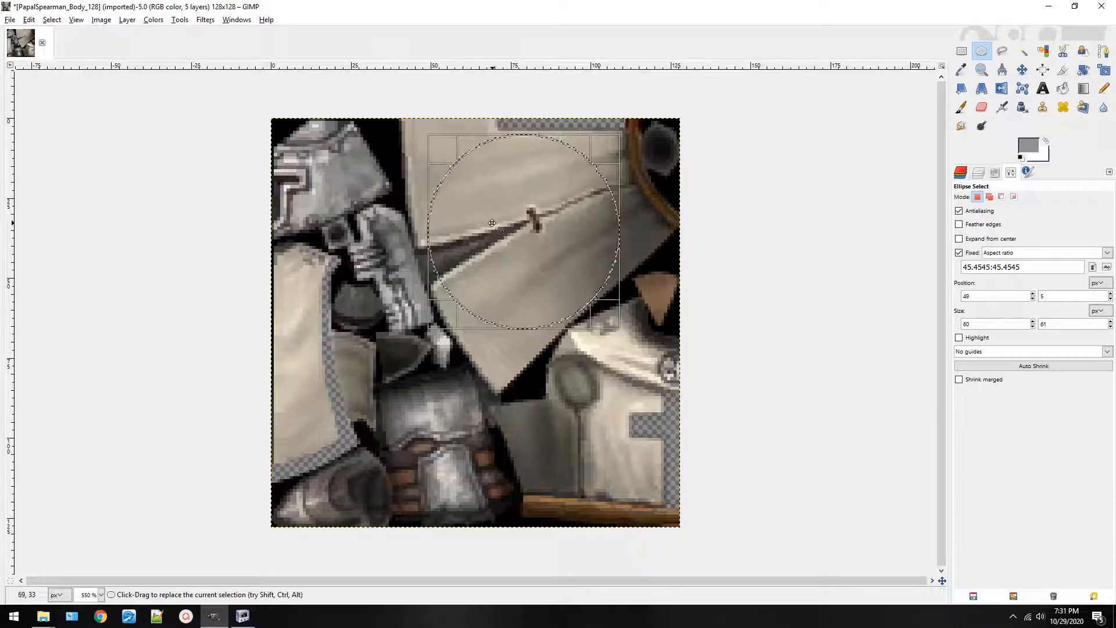
click(1103, 89)
mouse_move(581, 255)
mouse_down()
mouse_move(638, 165)
mouse_move(605, 291)
mouse_up()
mouse_move(700, 52)
mouse_down()
mouse_move(385, 427)
mouse_move(565, 158)
mouse_up()
drag(466, 218, 377, 222)
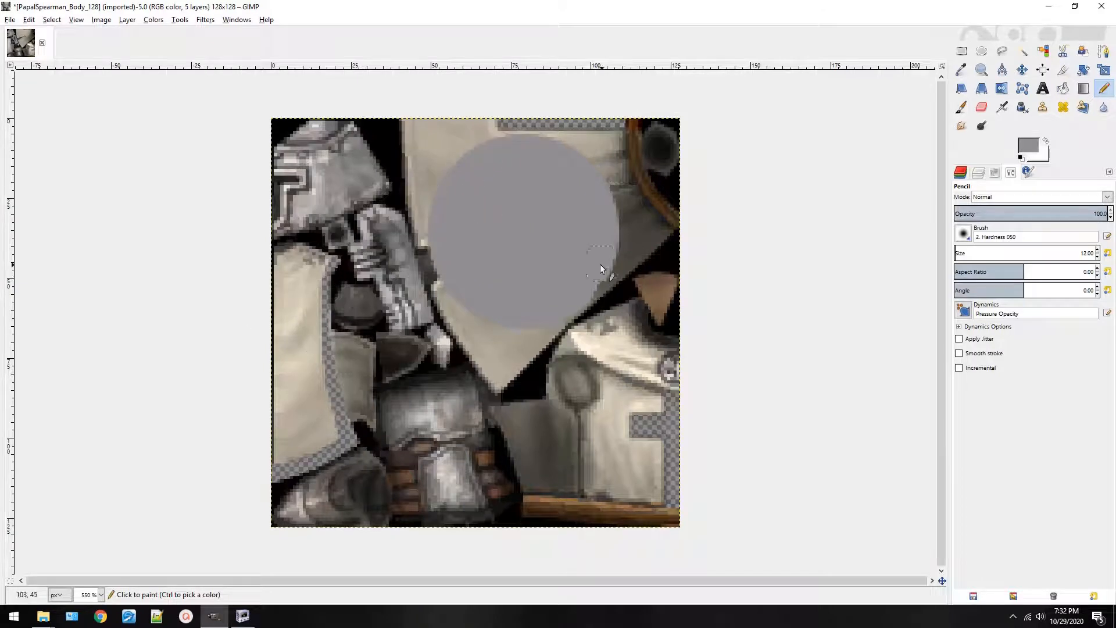
key(ctrl+z)
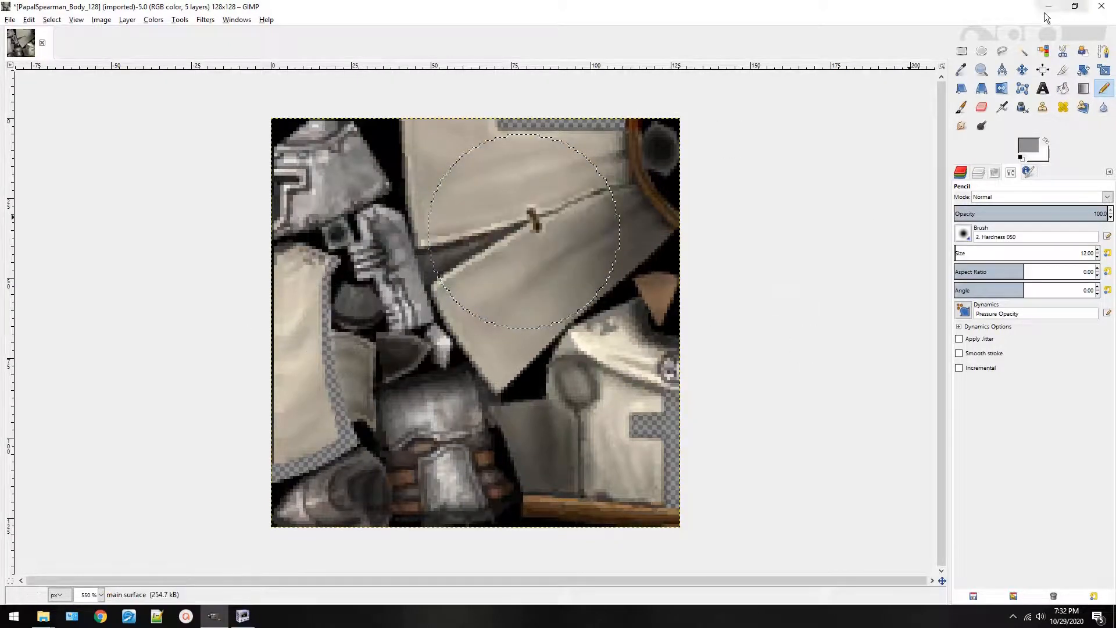
Replace the circular selection with a Free Select outline along the large cloth panel's lower edges and up its right side to the transparent strip.
click(1002, 51)
click(962, 51)
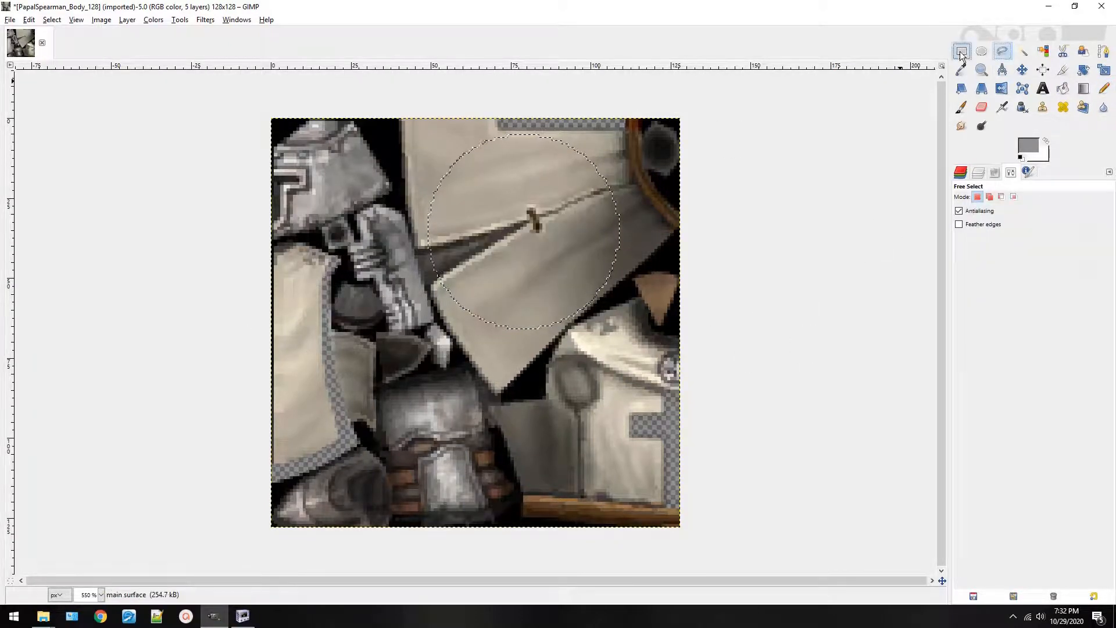
key(f)
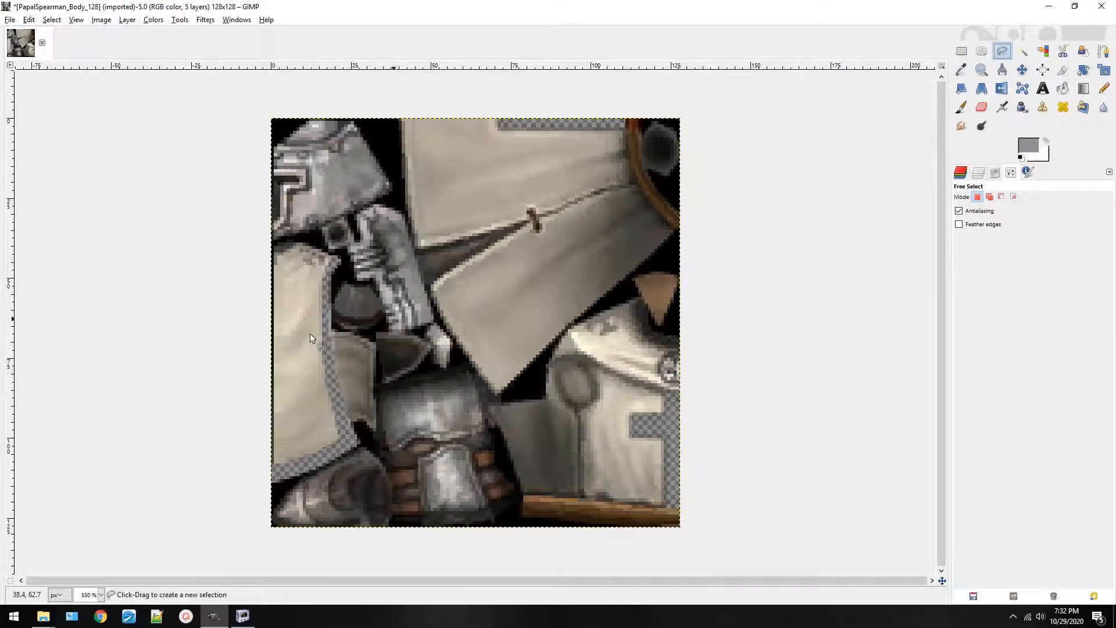
click(430, 289)
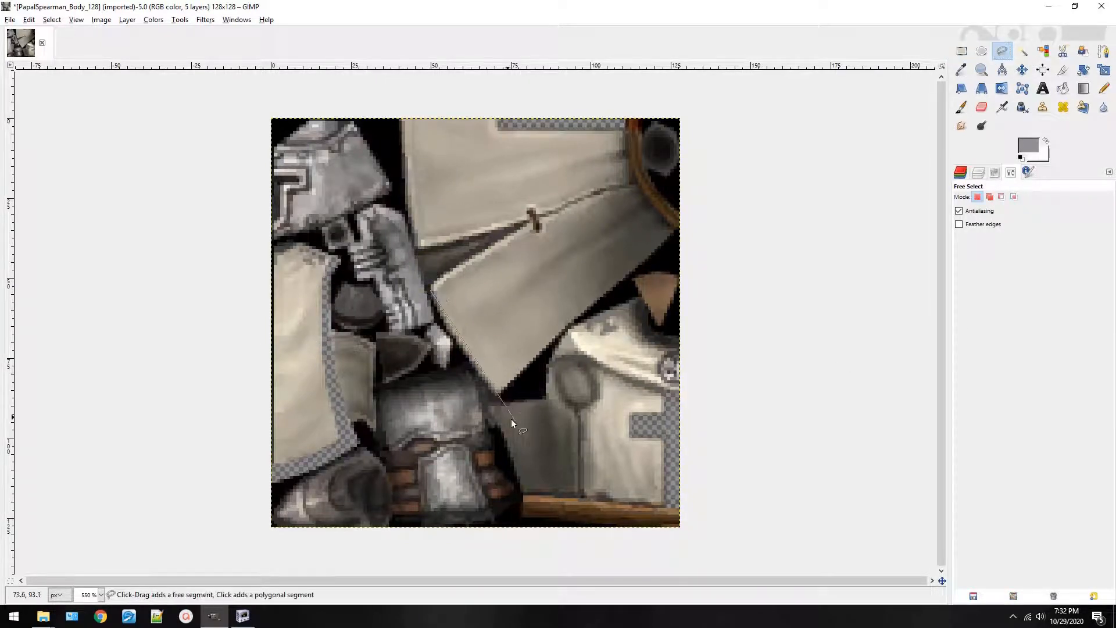
click(497, 392)
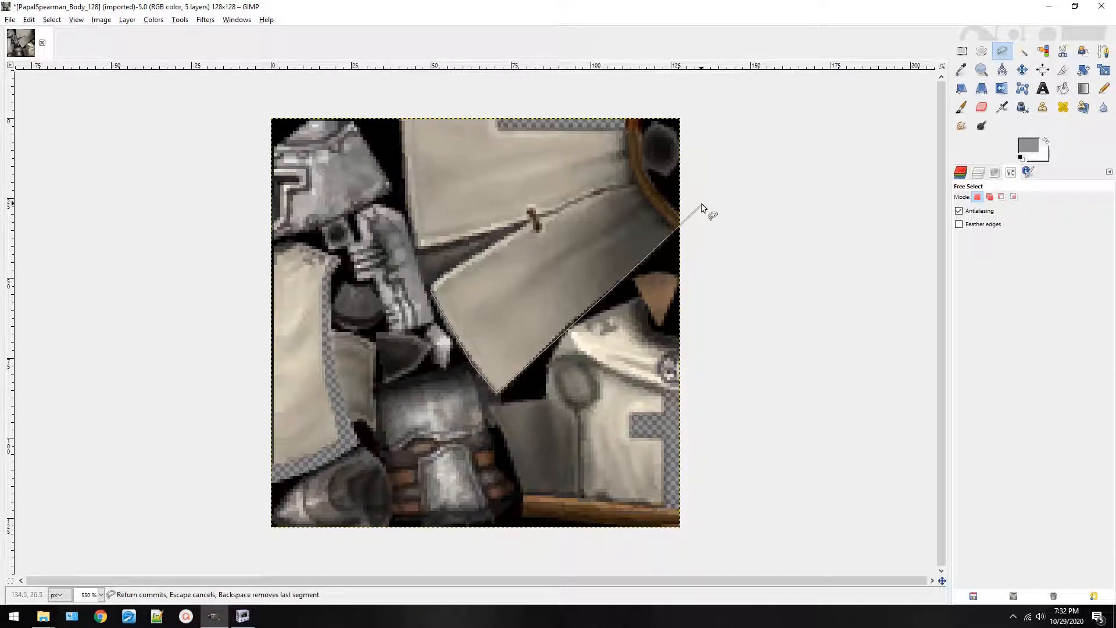
click(637, 186)
click(625, 157)
click(626, 130)
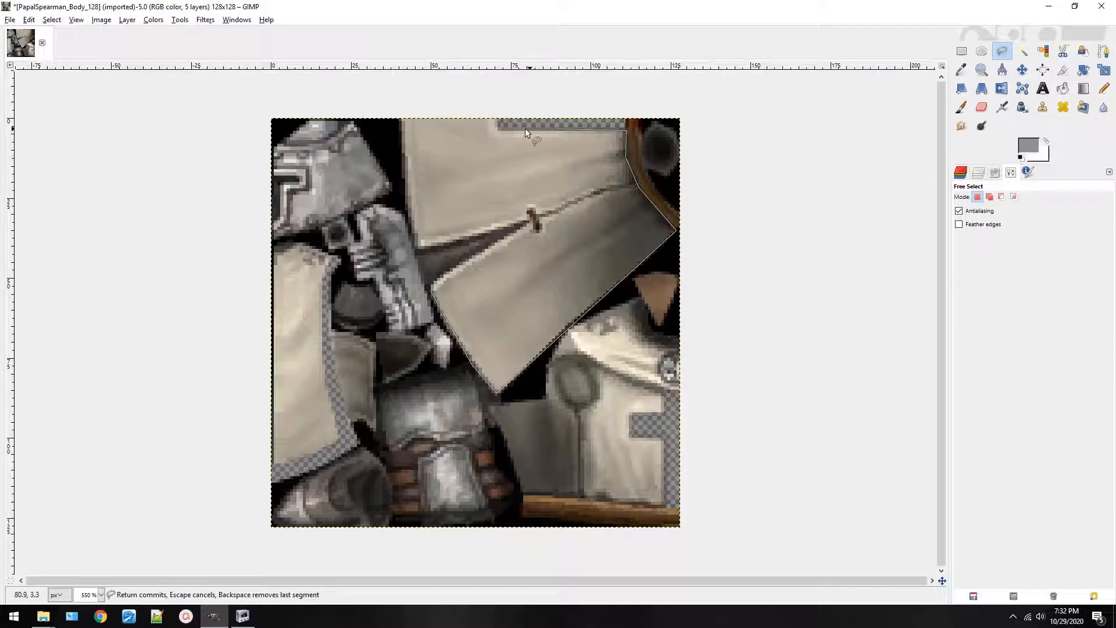
Continue the Free Select outline along the cloth panel's top edge, left edge and notch, and close it into a selection.
click(494, 121)
click(404, 151)
click(409, 218)
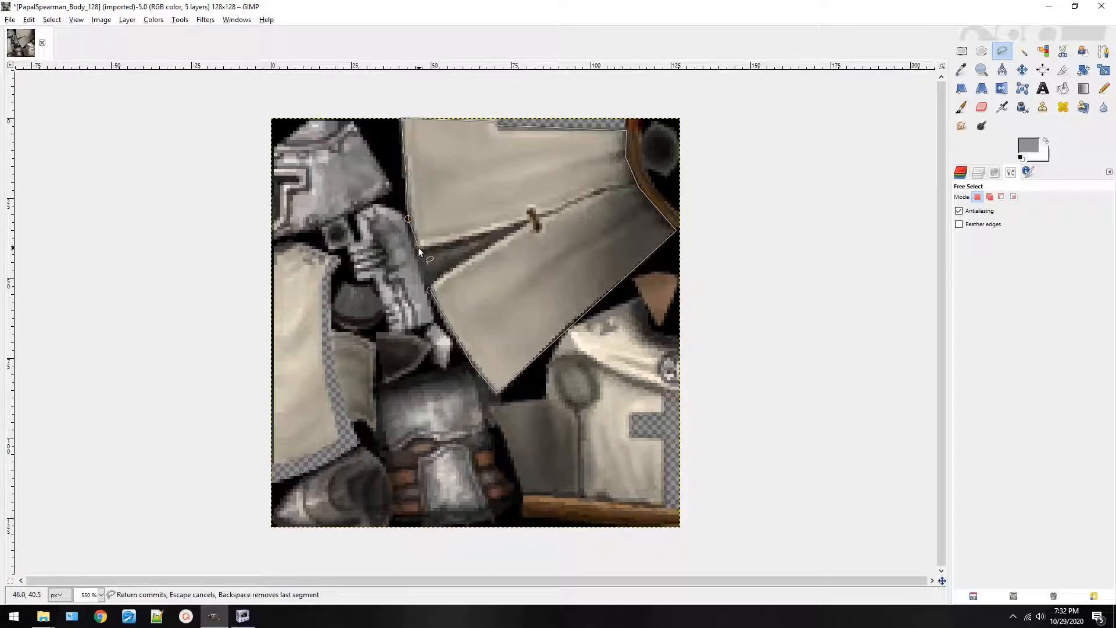
click(448, 242)
click(430, 289)
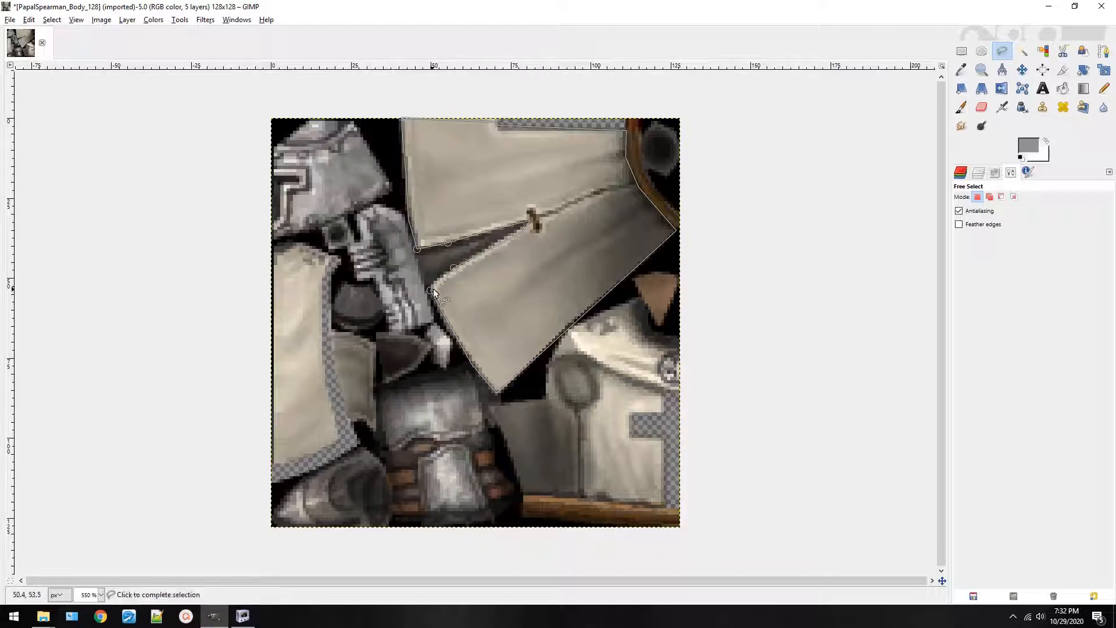
key(Return)
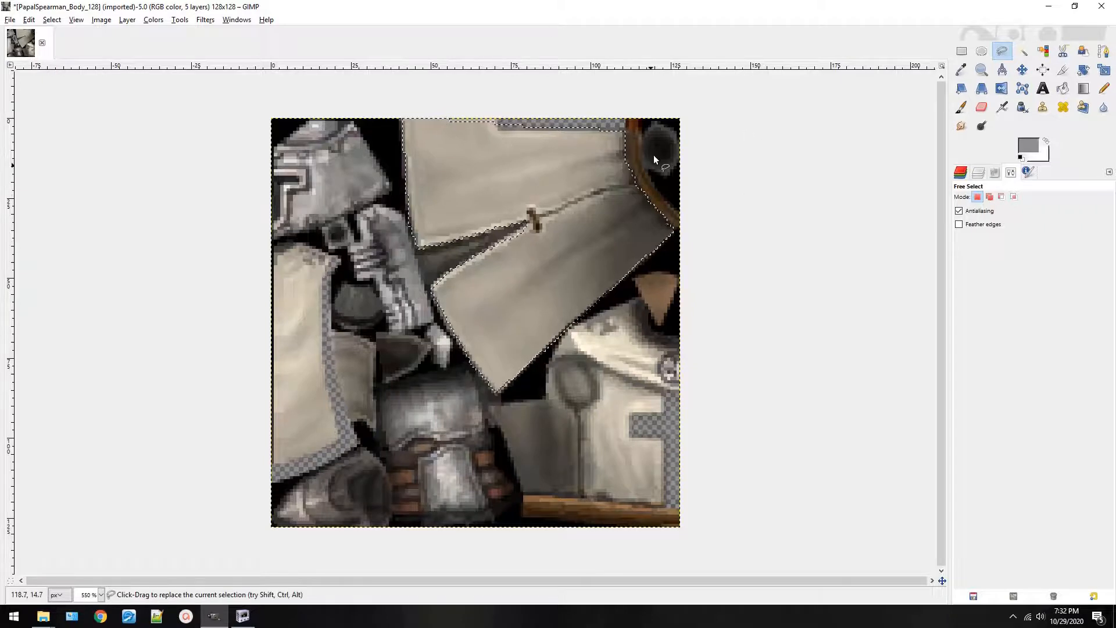
Subtract a rectangle over the transparent strip at the cloth panel's top edge from the selection.
click(962, 51)
click(1001, 197)
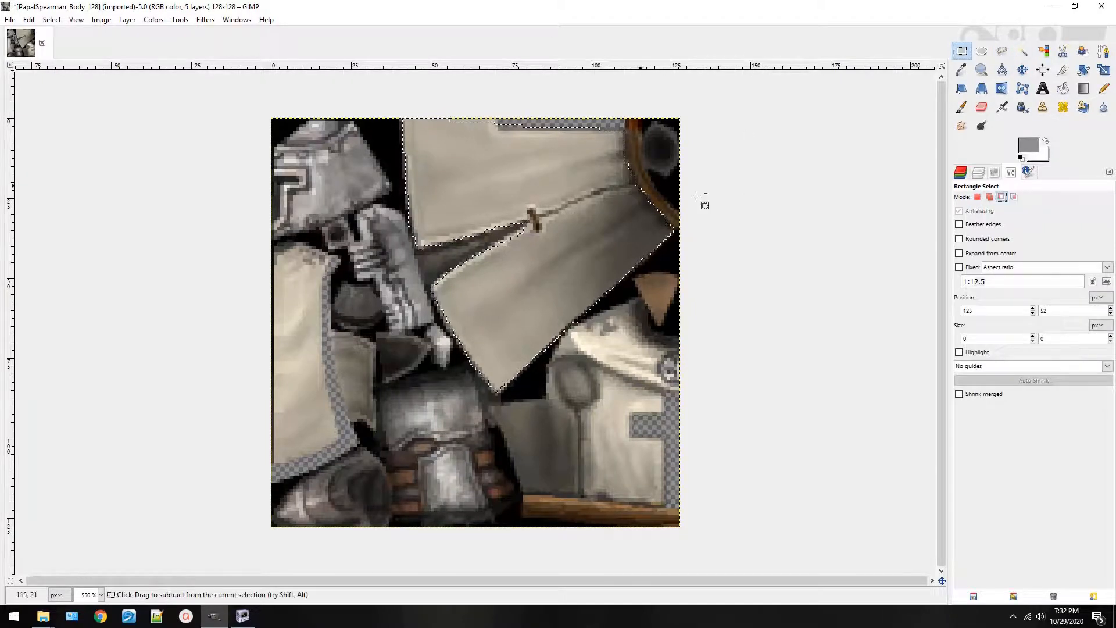
drag(501, 121, 626, 131)
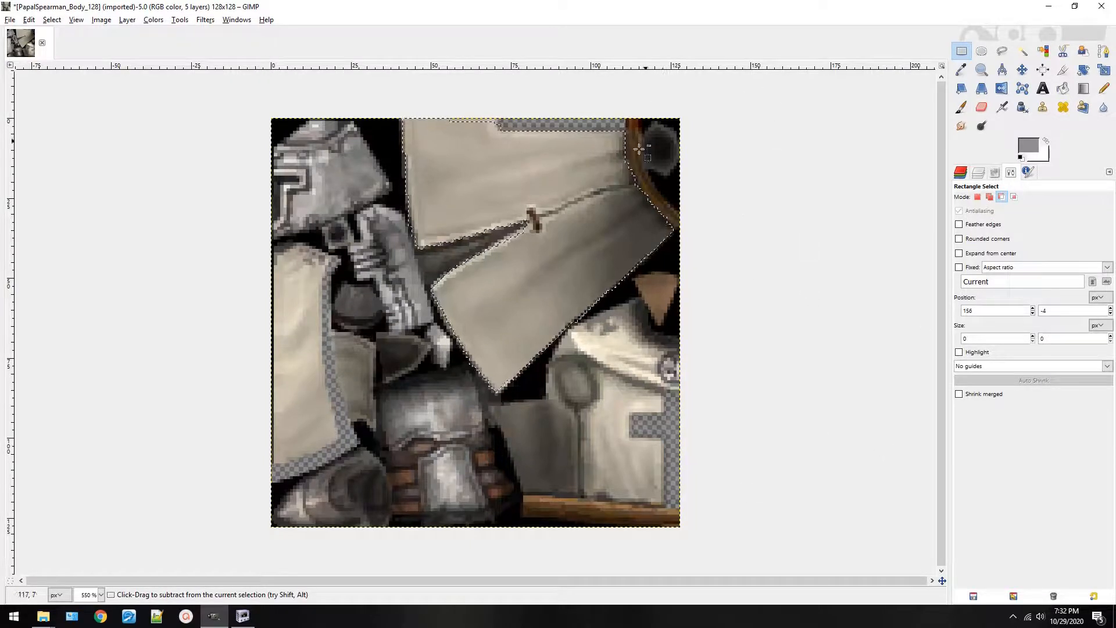
Try adding the cloth piece at the texture's left edge with Fuzzy Select in add mode, and undo it.
click(1025, 52)
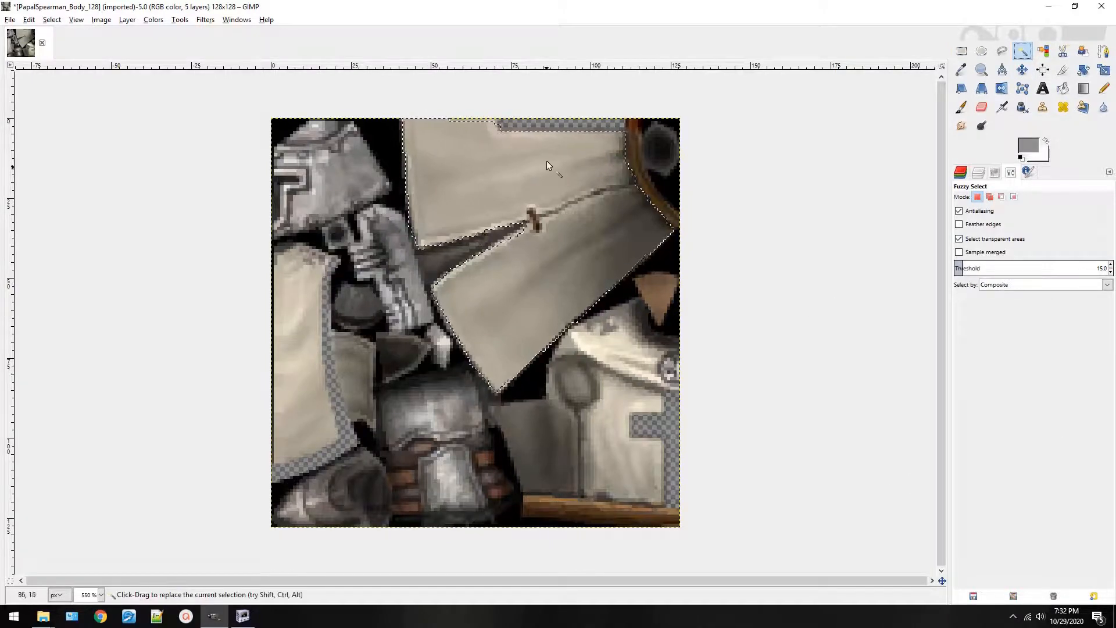
click(989, 197)
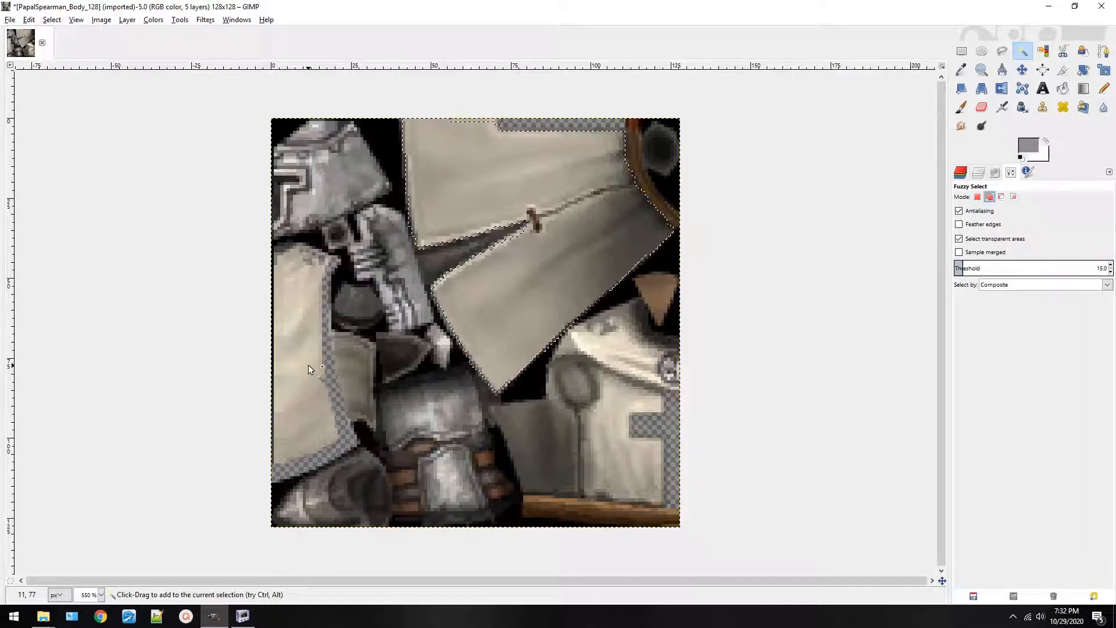
drag(305, 384, 318, 383)
key(ctrl+z)
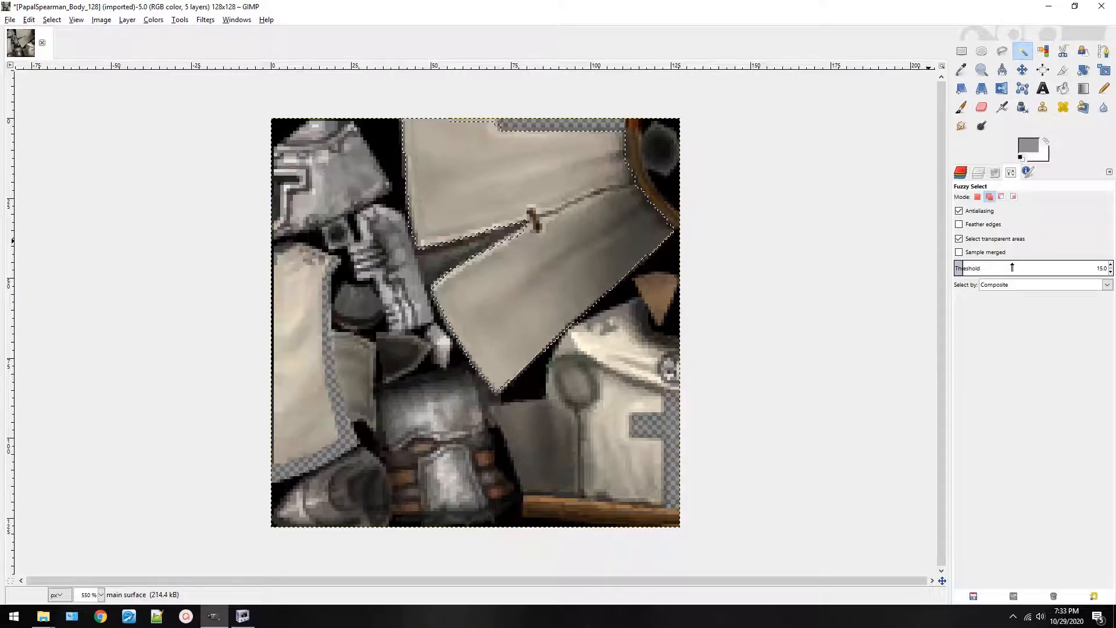
Try adding the left cloth piece with the Fuzzy Select threshold at 96.2, and undo it.
click(1012, 267)
click(294, 314)
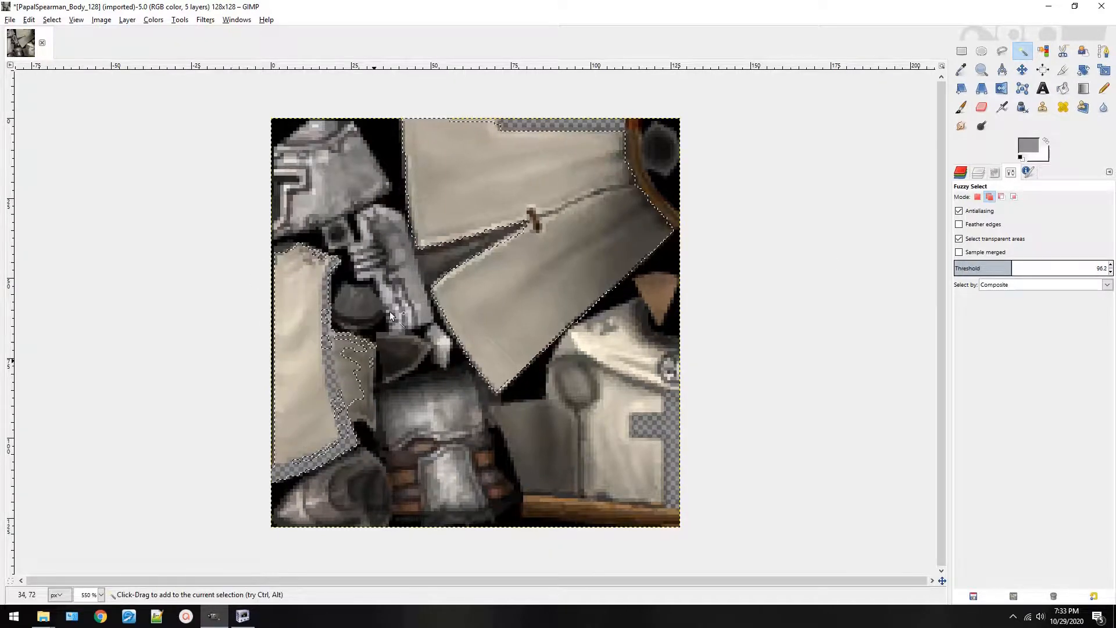
key(ctrl+z)
Lower the Fuzzy Select threshold to 26.0 and try adding the left cloth piece with varying tolerance, undoing or cancelling each attempt.
click(974, 267)
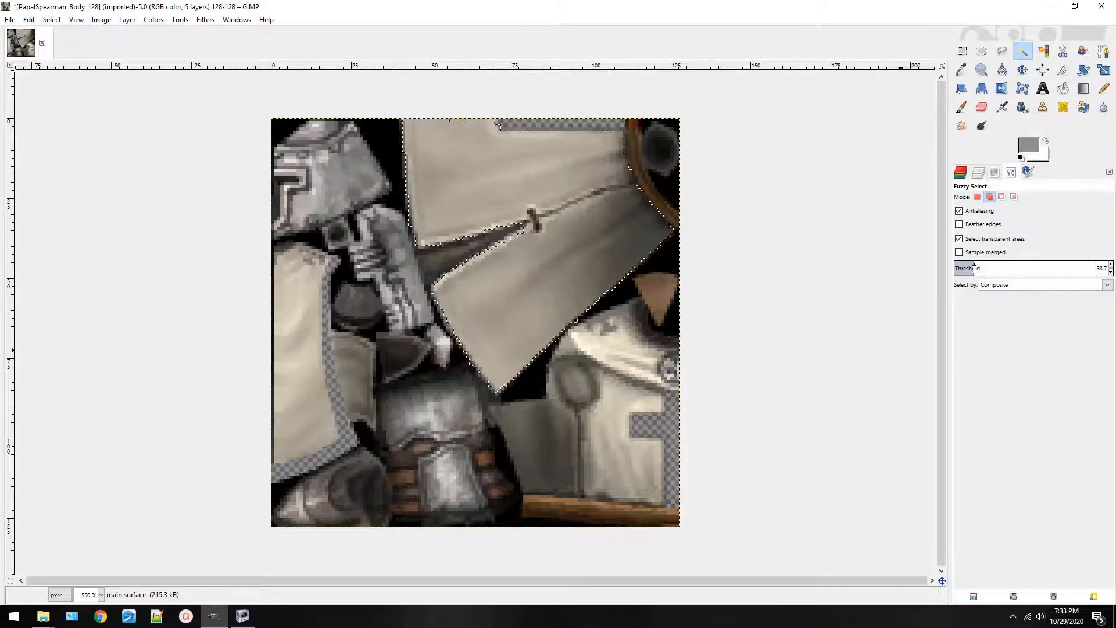
click(969, 267)
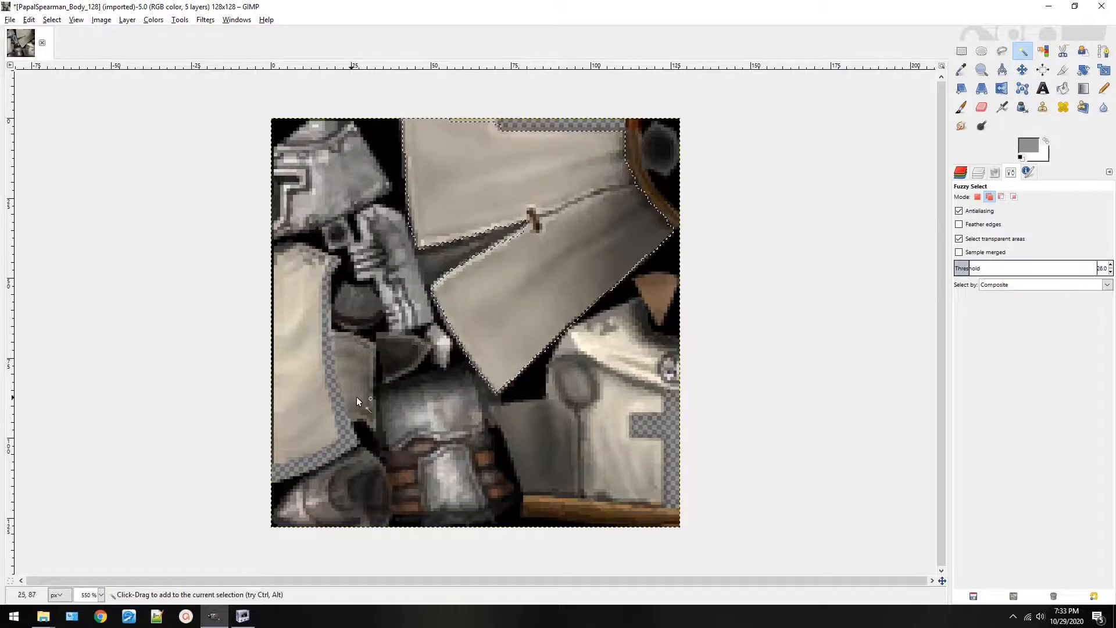
drag(295, 360, 548, 350)
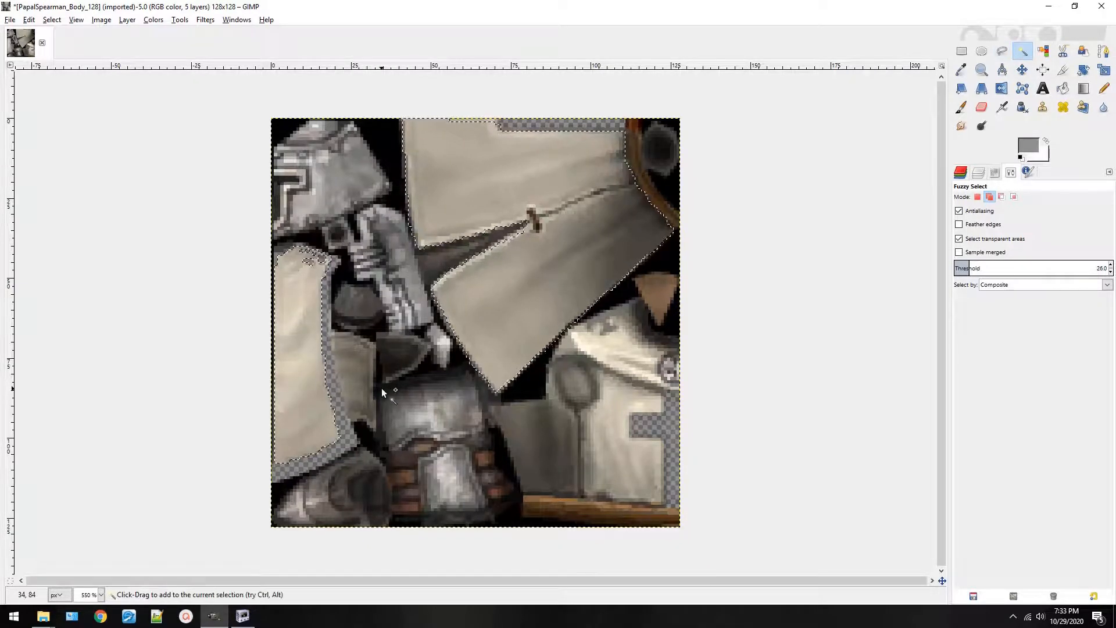
key(ctrl+z)
drag(306, 363, 631, 317)
key(Escape)
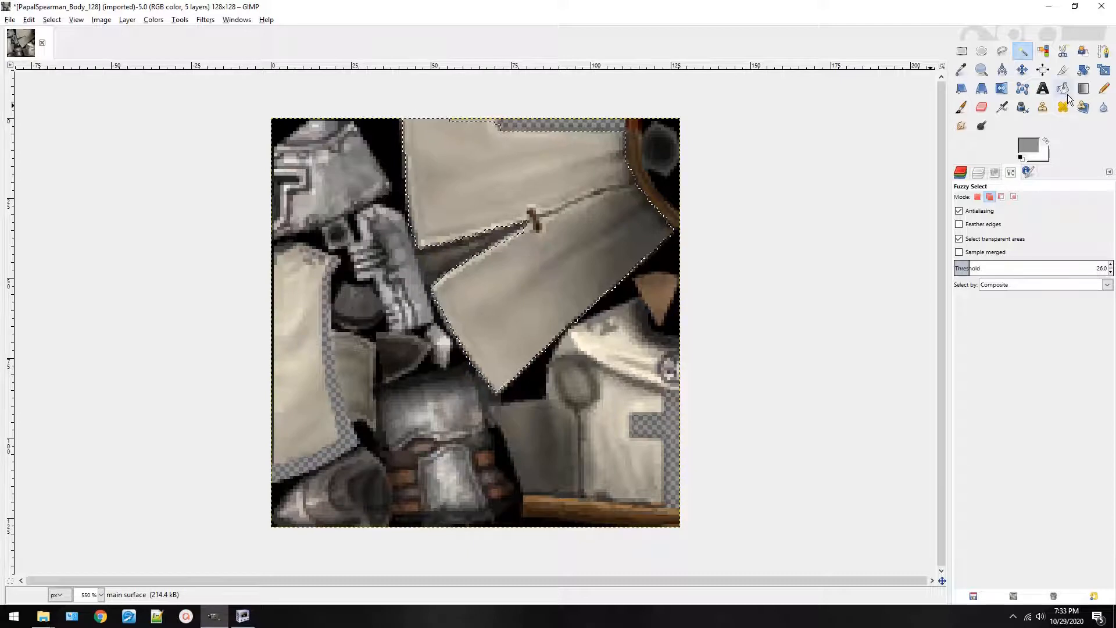
Try replacing the selection with Select by Color using the tunic's beige tone, and undo it.
click(1045, 53)
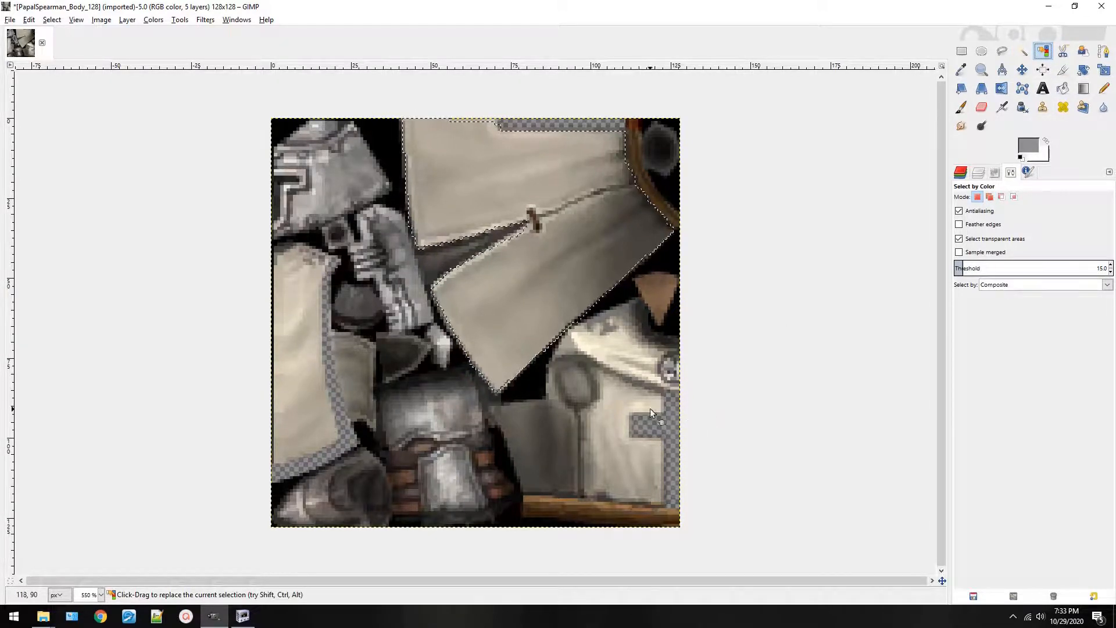
click(601, 402)
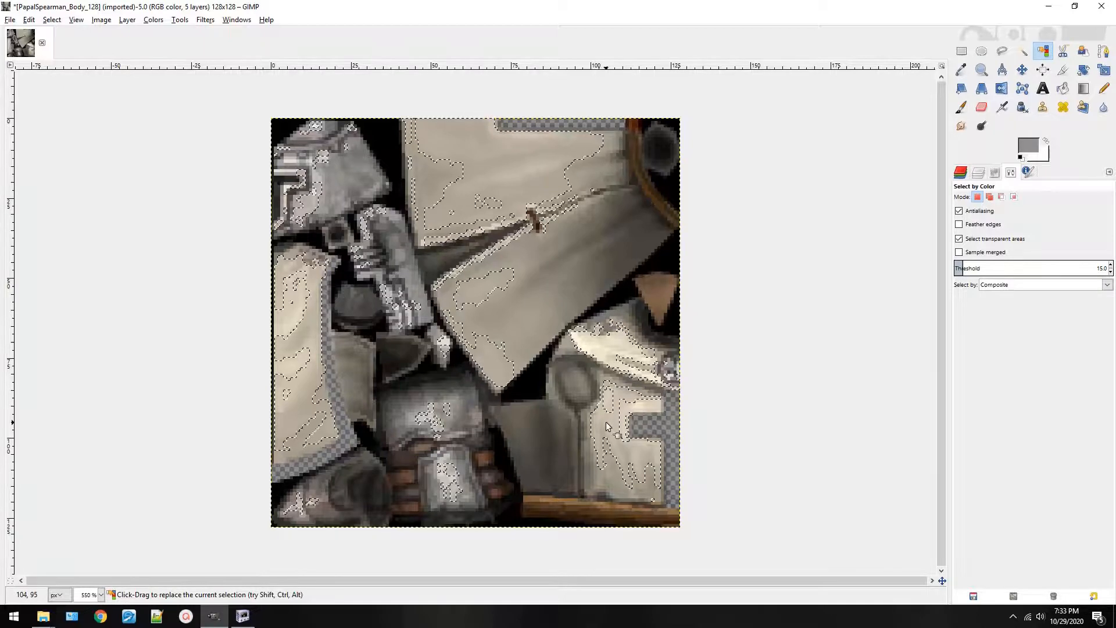
key(ctrl+z)
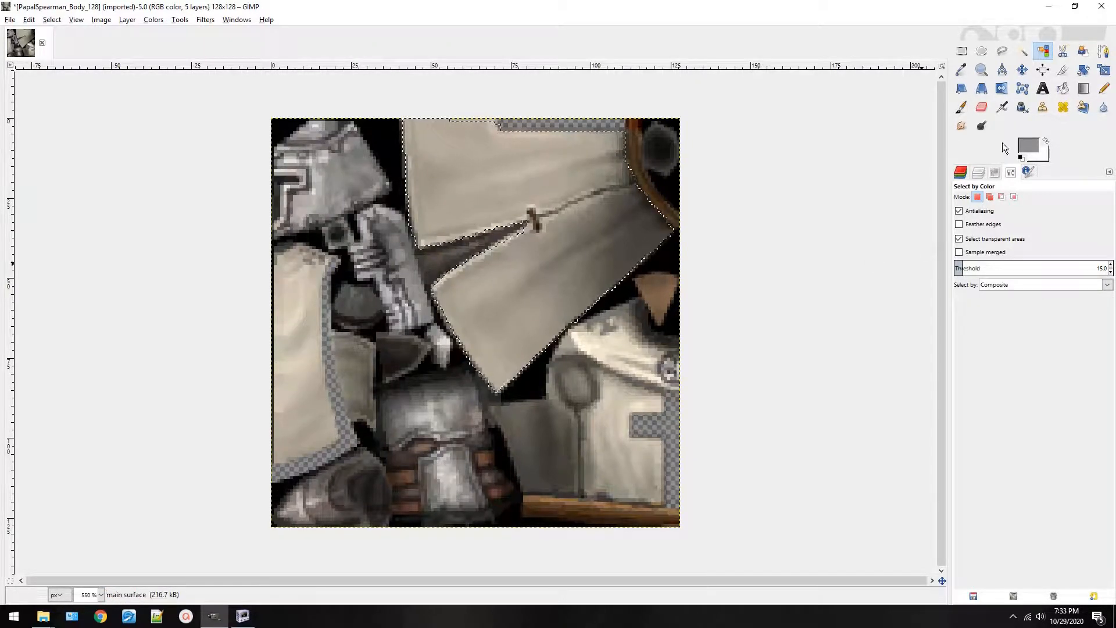
Try adding the left cloth piece's colour and a dark armour tone with Select by Color in add mode, and undo both.
click(990, 197)
click(302, 350)
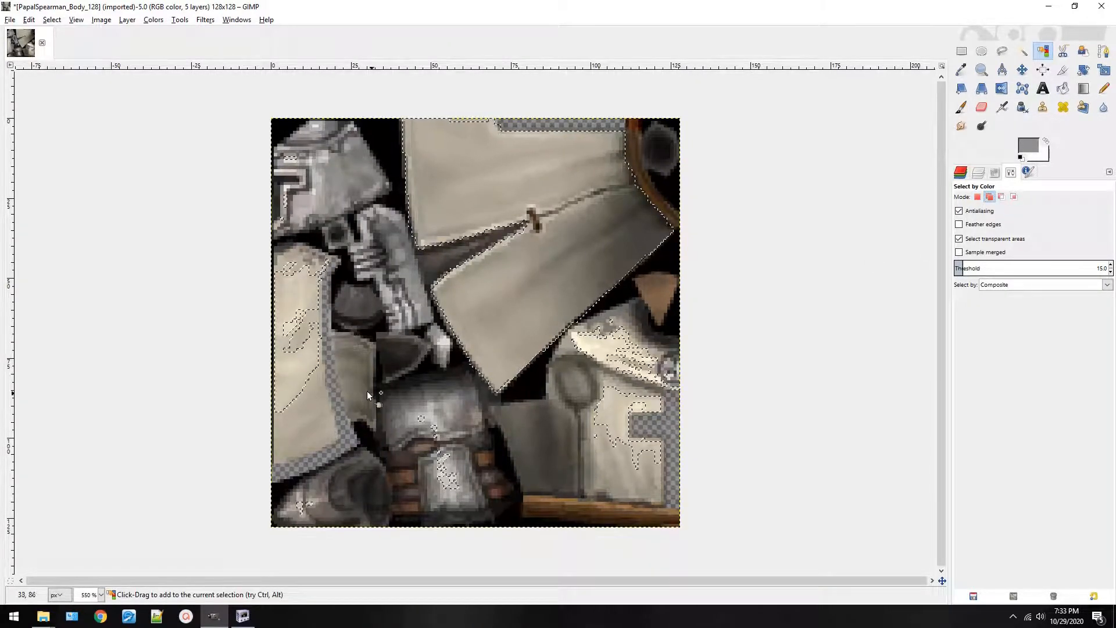
click(491, 451)
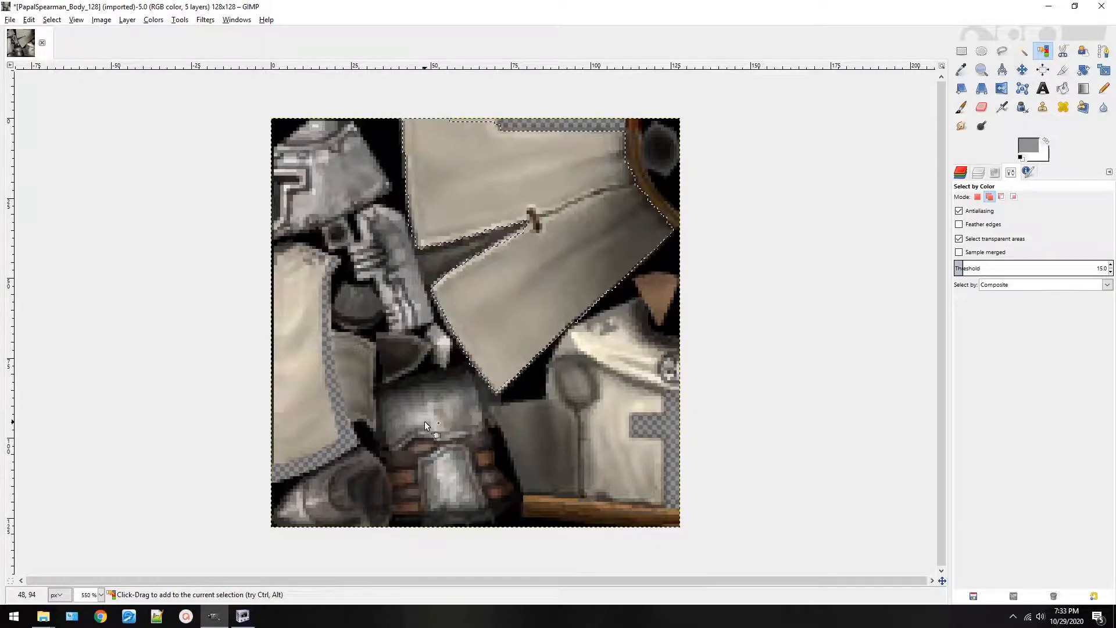
key(ctrl+z)
key(ctrl+z)
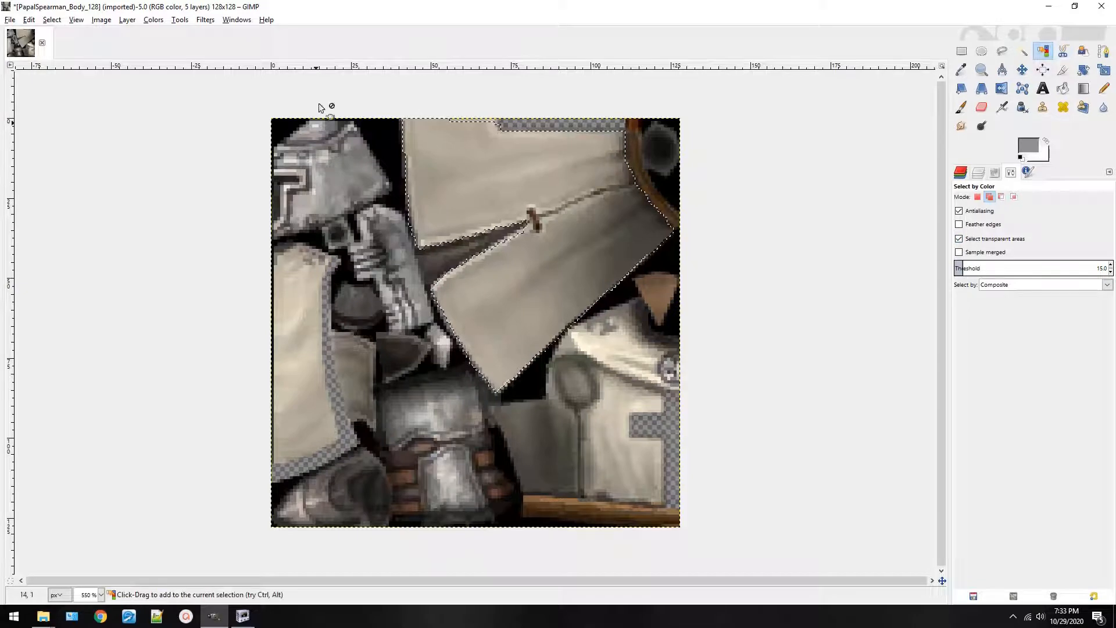
Show the options of the Scissors Select tool and the Foreground Select tool.
key(i)
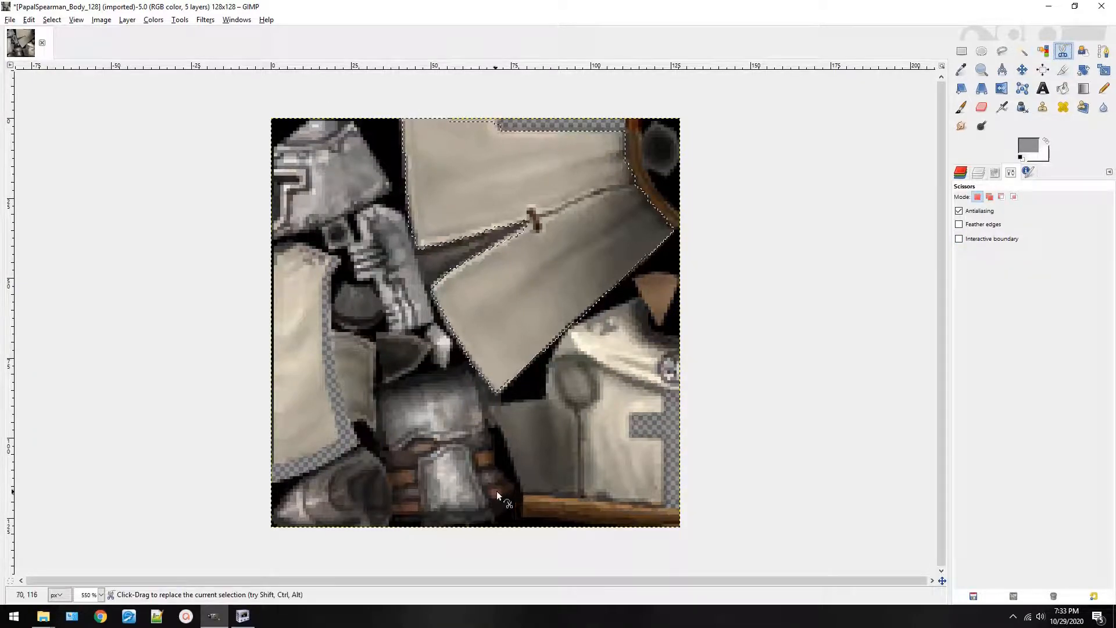
click(1083, 51)
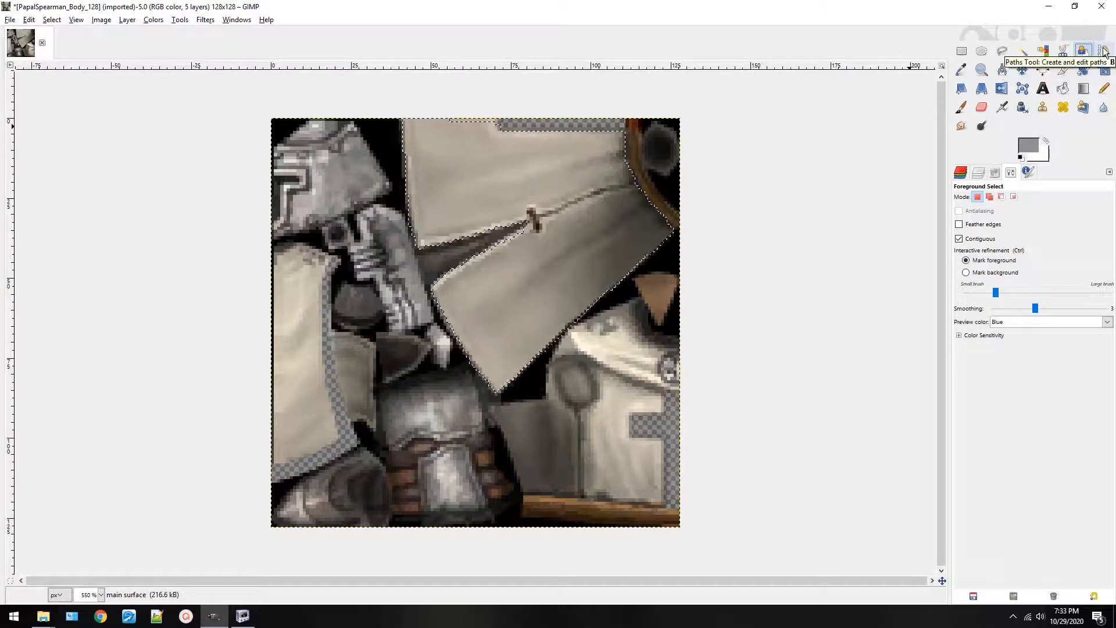
Sample the helmet's grey metal as the foreground colour with the Color Picker.
click(1103, 51)
key(o)
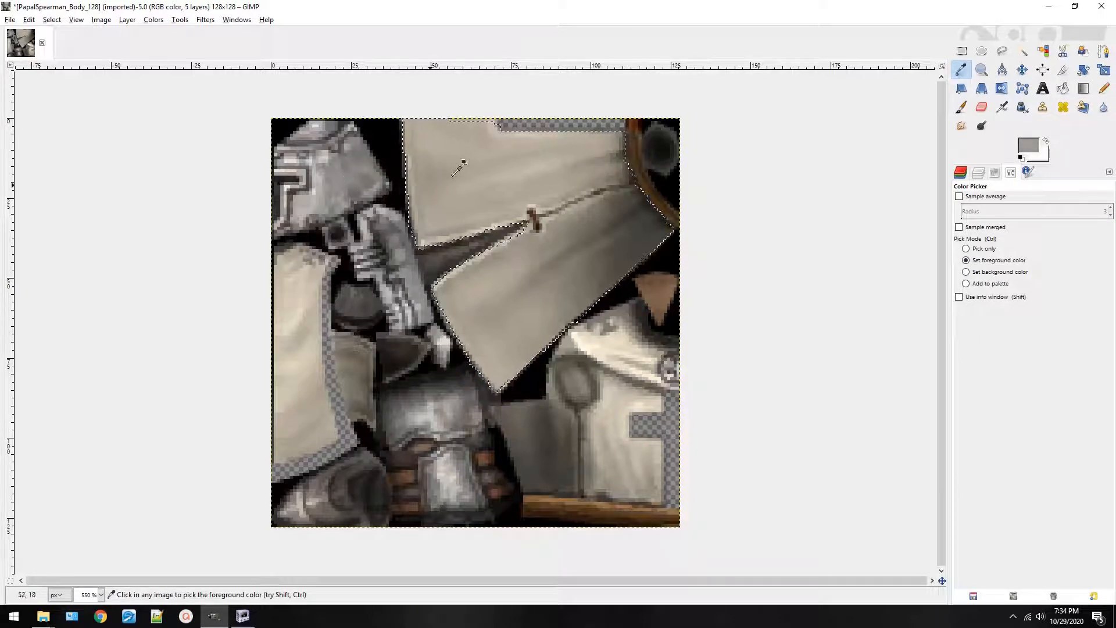
drag(322, 188, 319, 196)
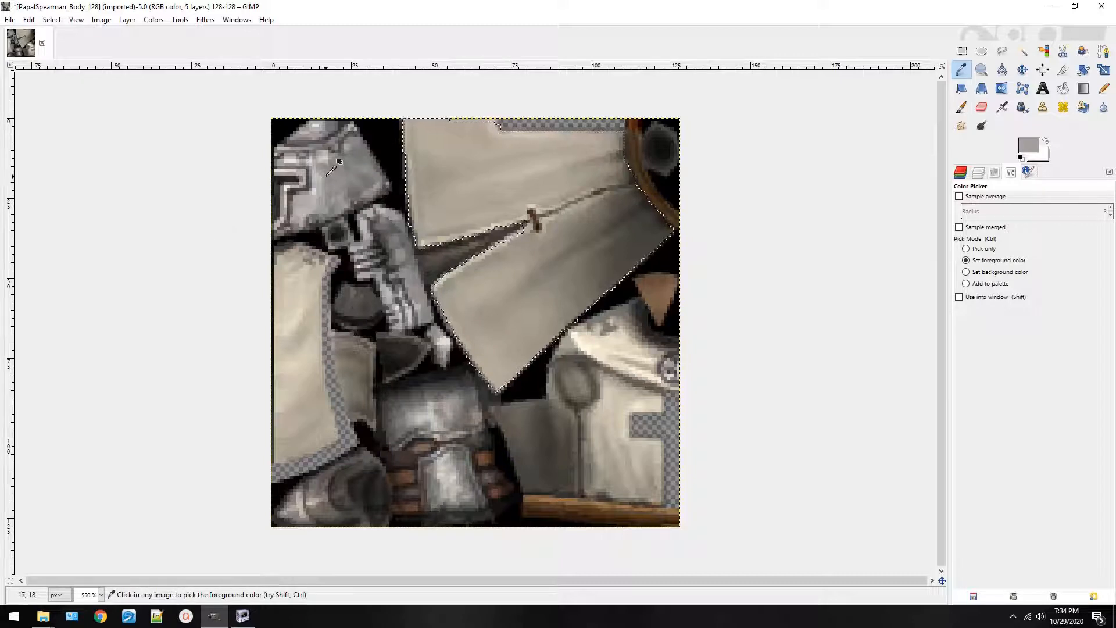
mouse_move(327, 182)
mouse_down()
mouse_move(317, 168)
mouse_move(329, 187)
mouse_up()
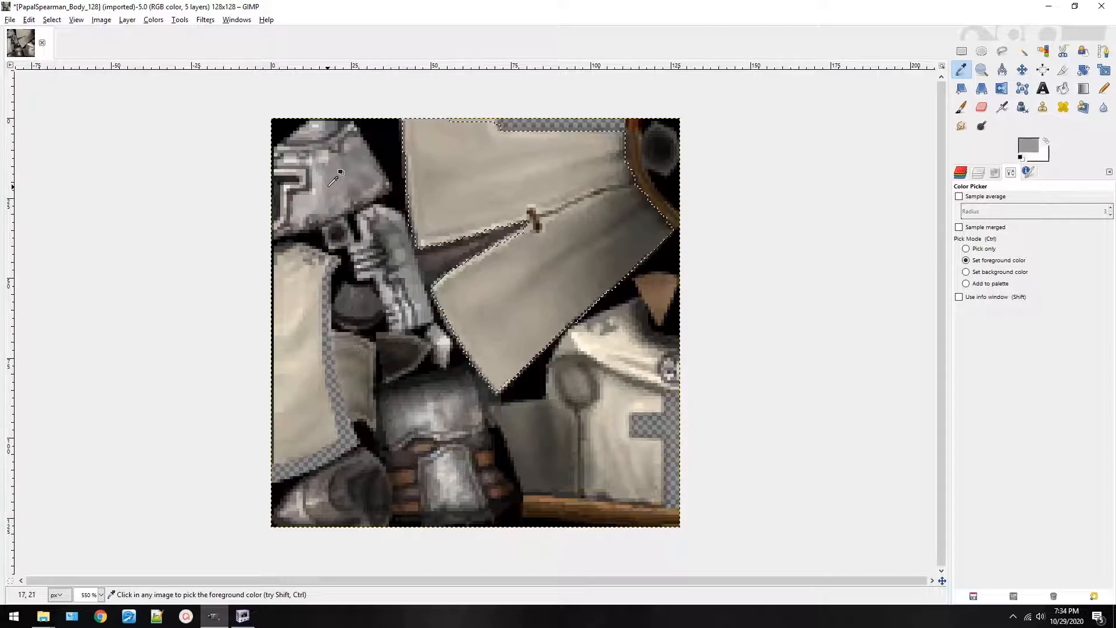
click(346, 177)
Show the Zoom and Measure tools' options and zoom the texture in and out to examine it.
click(976, 75)
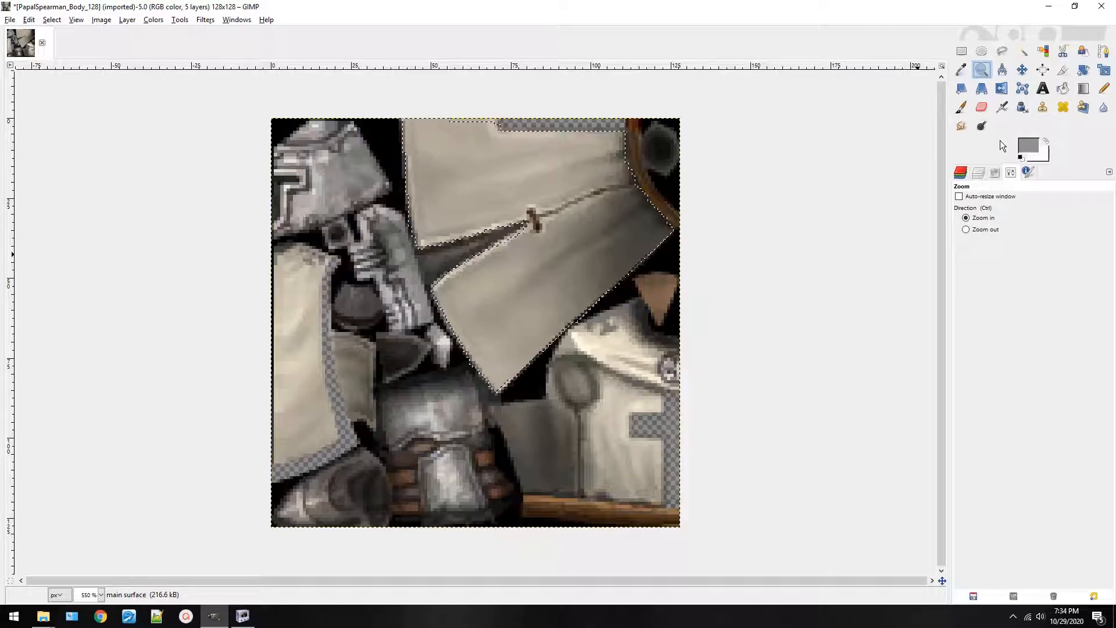
key(minus)
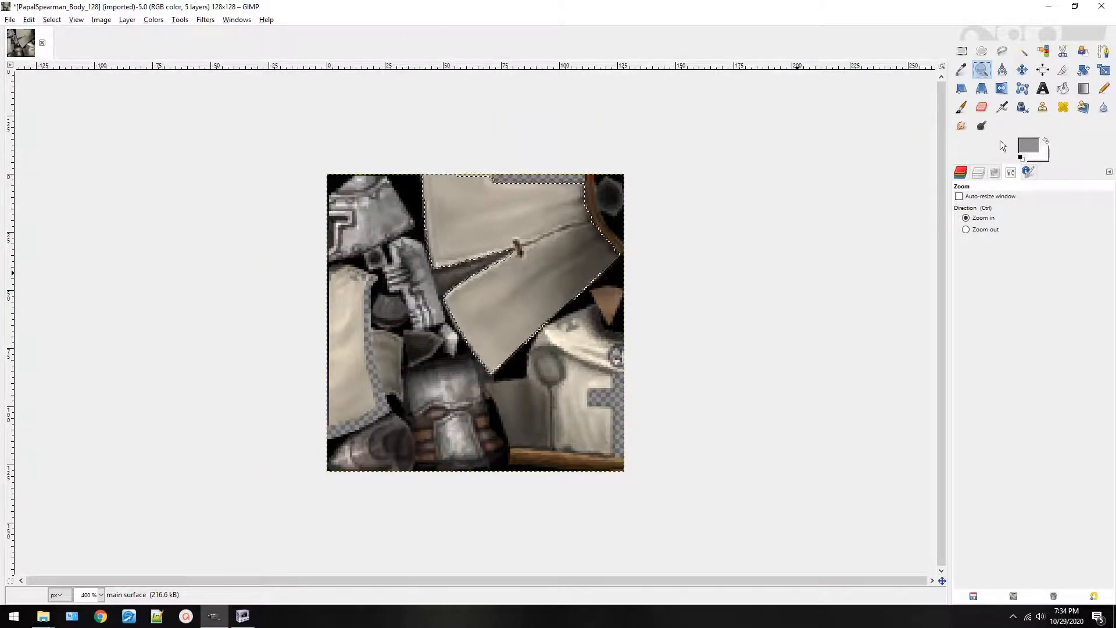
key(plus)
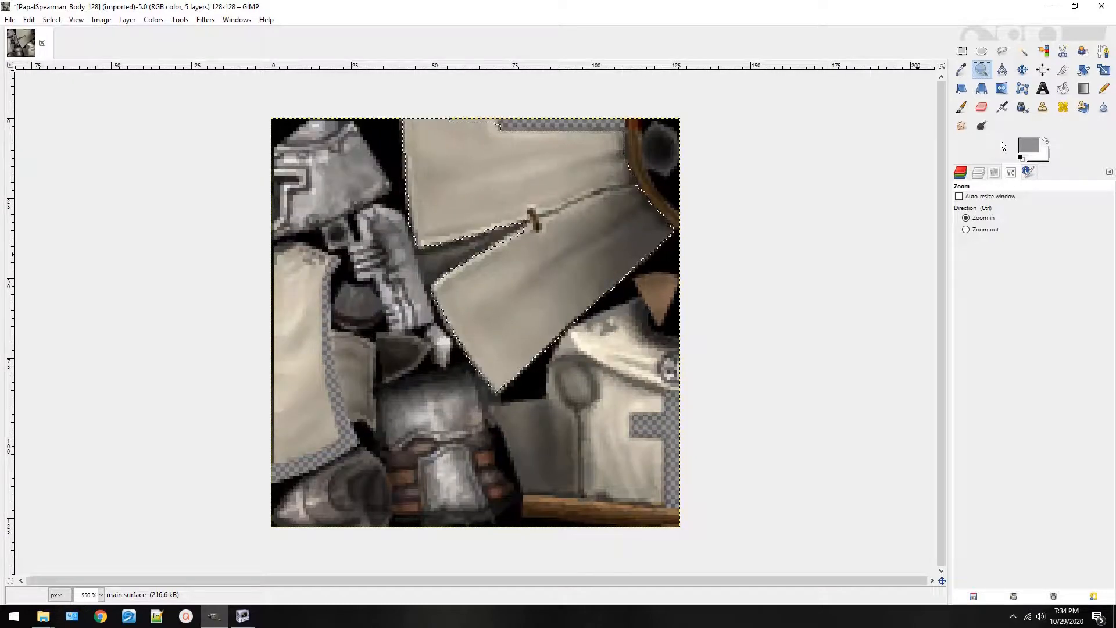
key(minus)
key(plus)
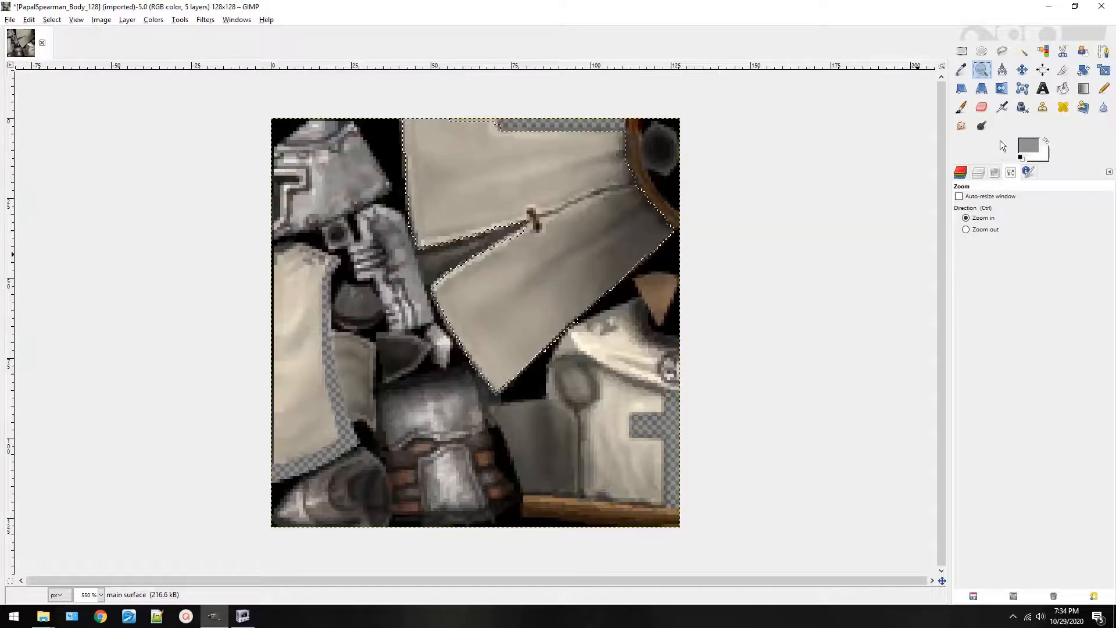
click(1002, 70)
scroll(647, 201, up, 4)
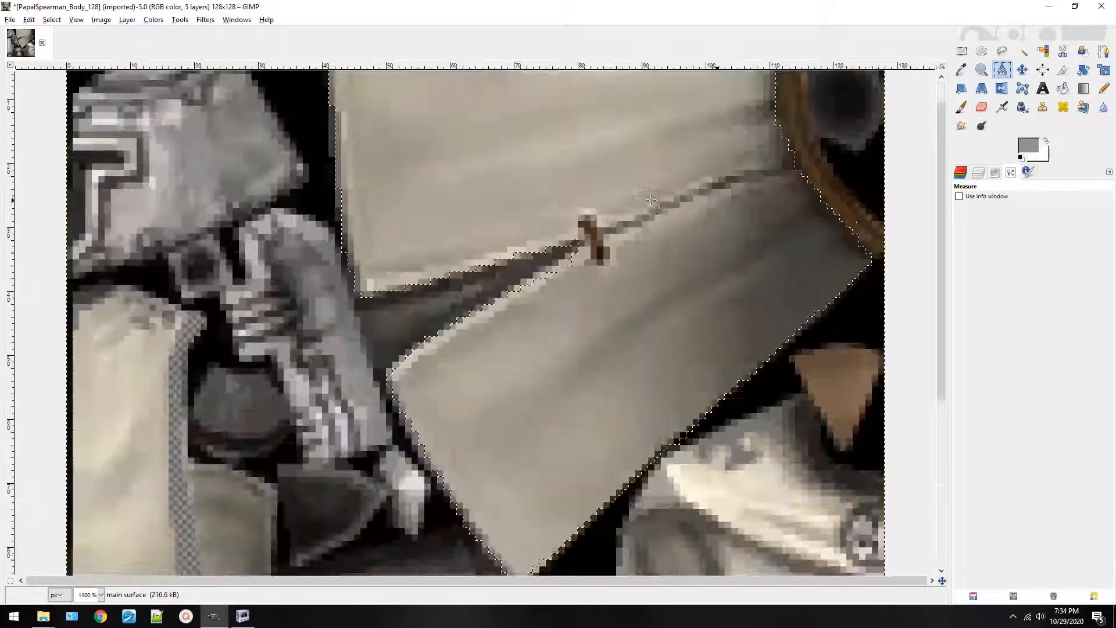
scroll(651, 245, up, 2)
scroll(651, 245, down, 4)
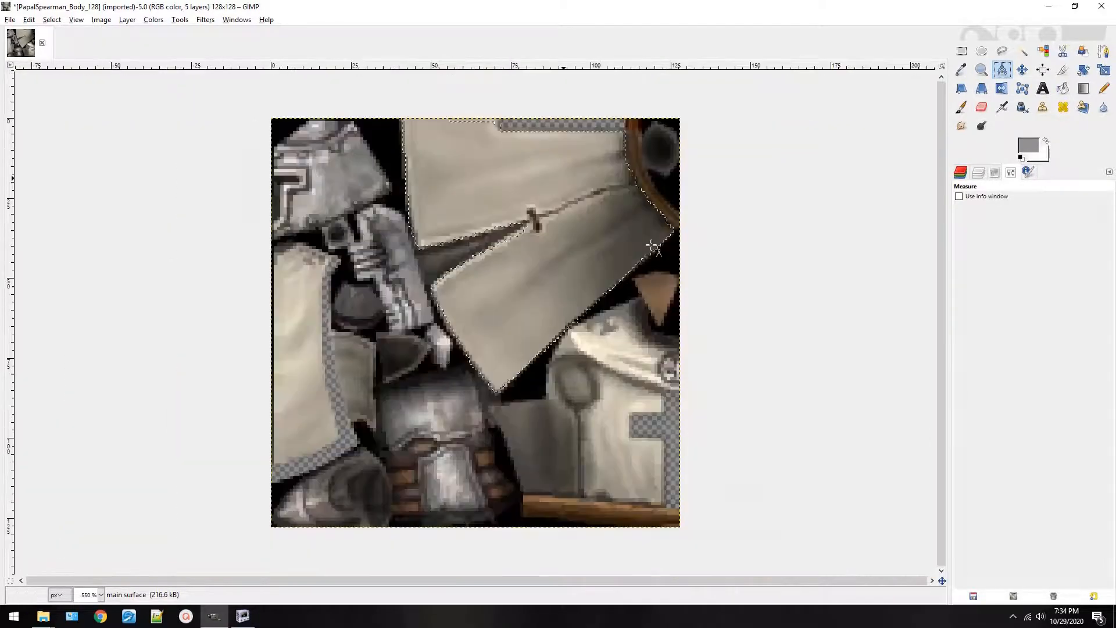
Try shifting the whole texture layer down and to the left with the Move tool, and undo the move.
click(1022, 70)
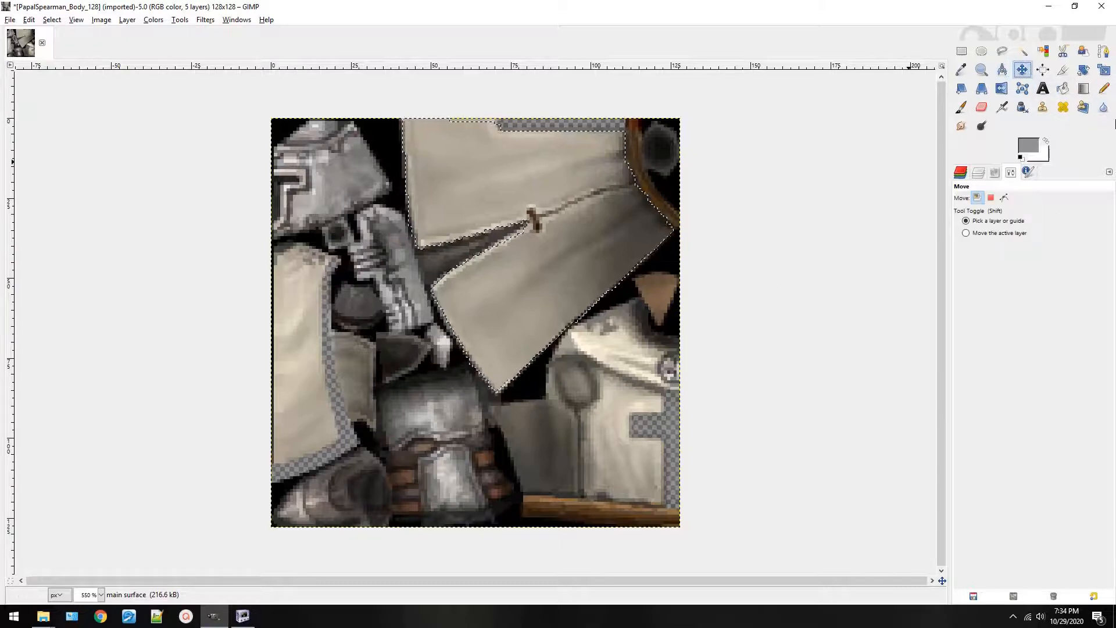
drag(577, 239, 408, 340)
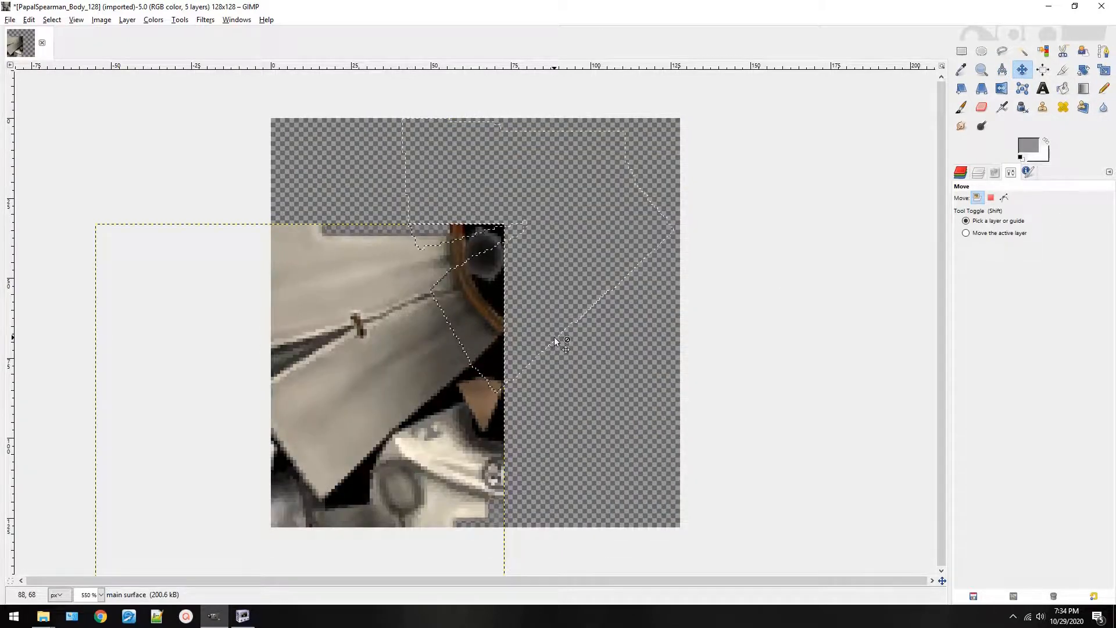
key(ctrl+z)
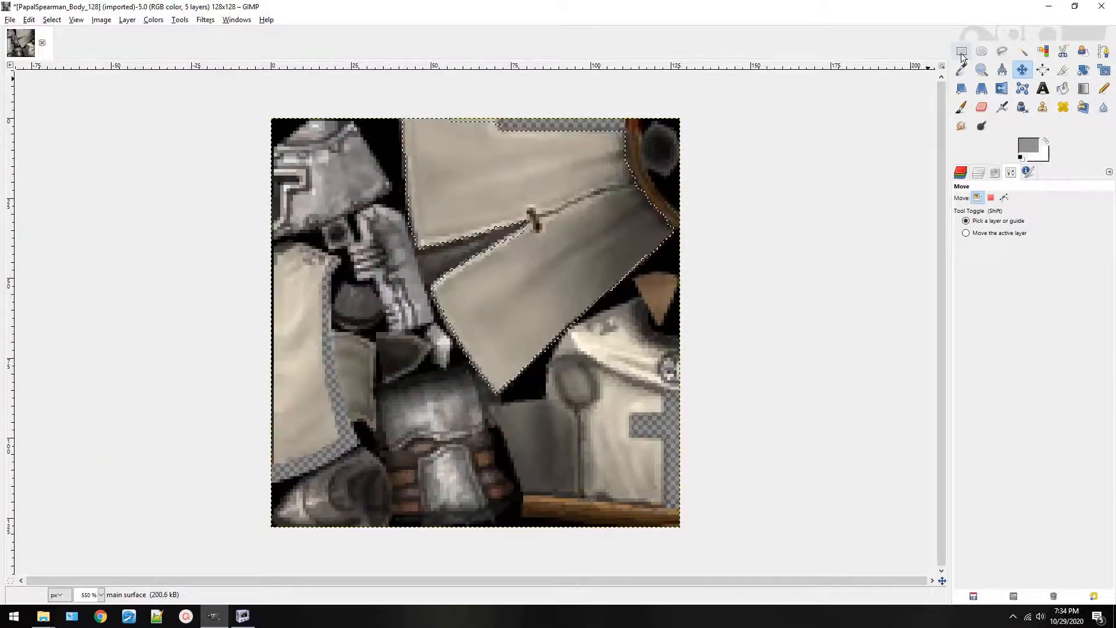
Cut the selected tunic cloth, paste it as a floating selection, try moving it downward, and undo that move.
key(ctrl+x)
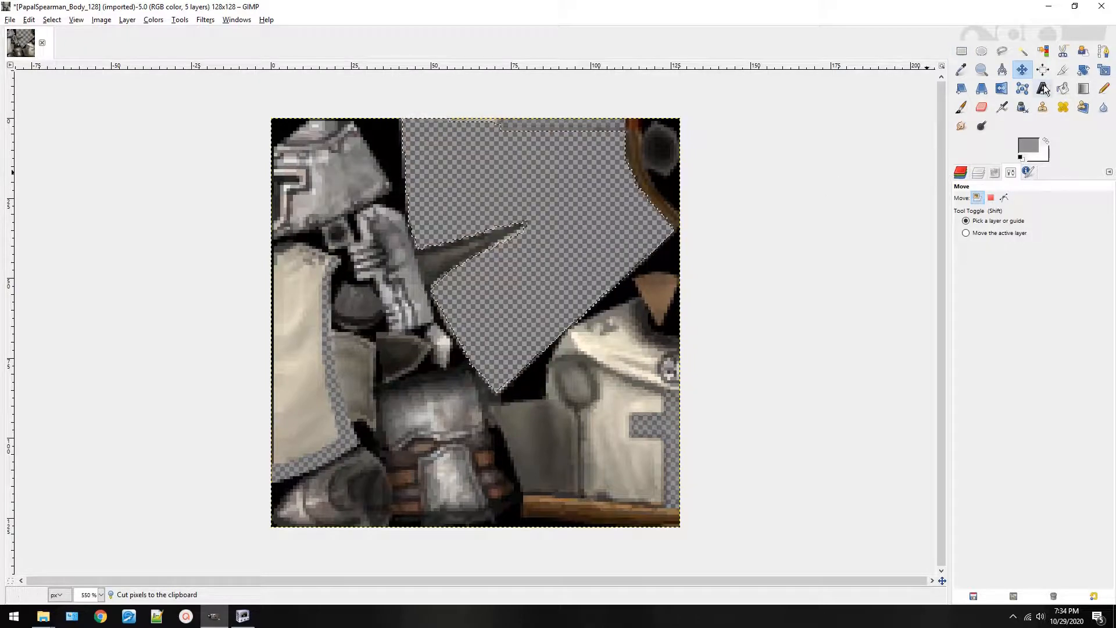
key(ctrl+v)
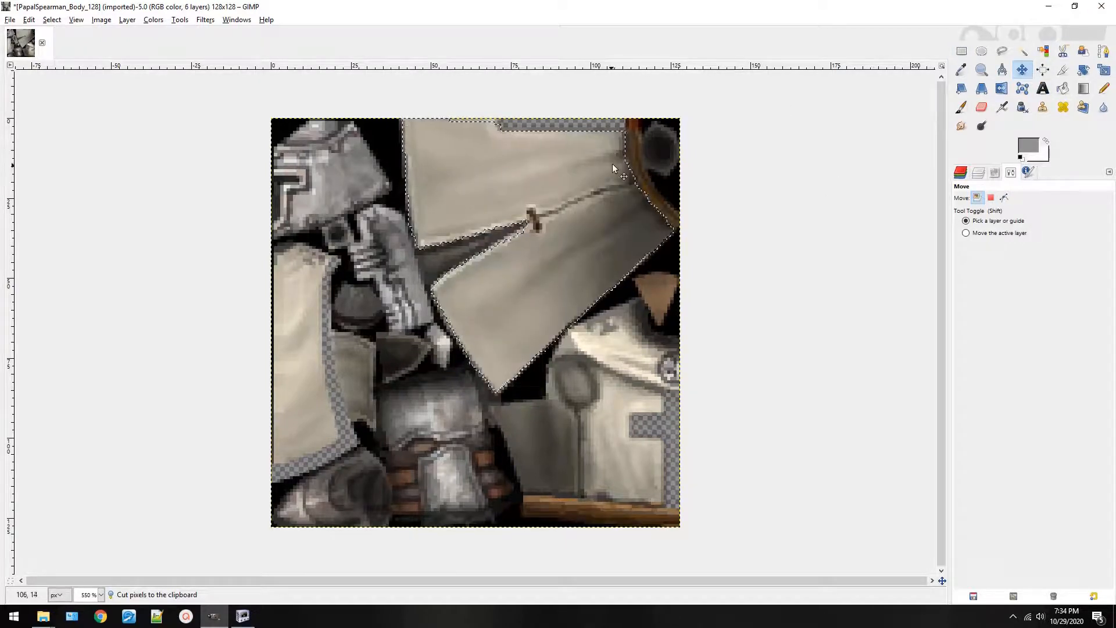
drag(612, 163, 603, 266)
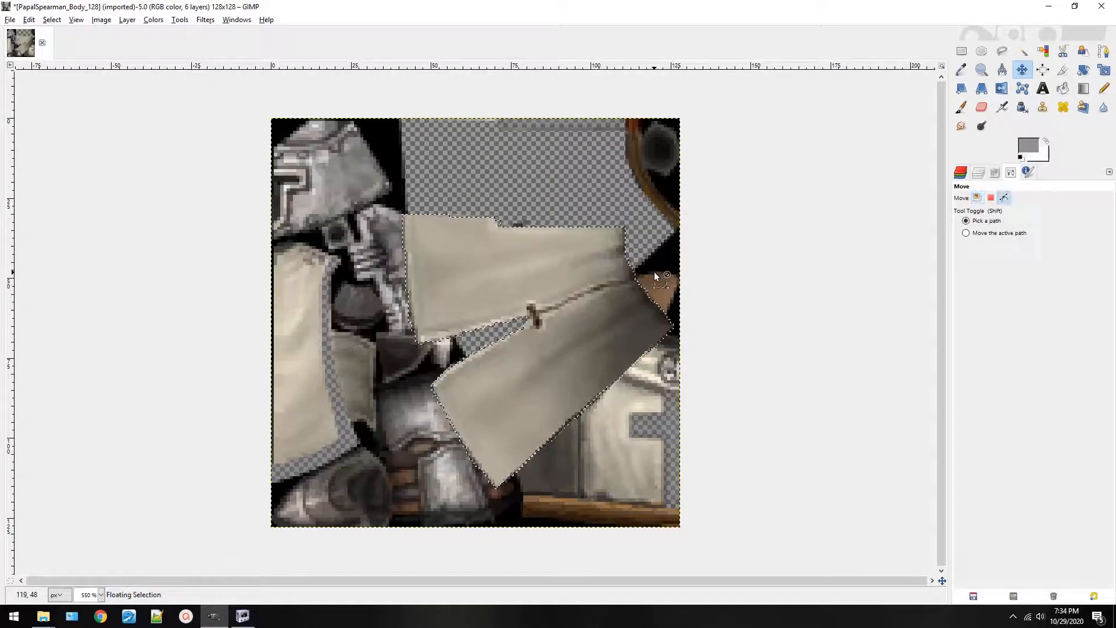
key(ctrl+z)
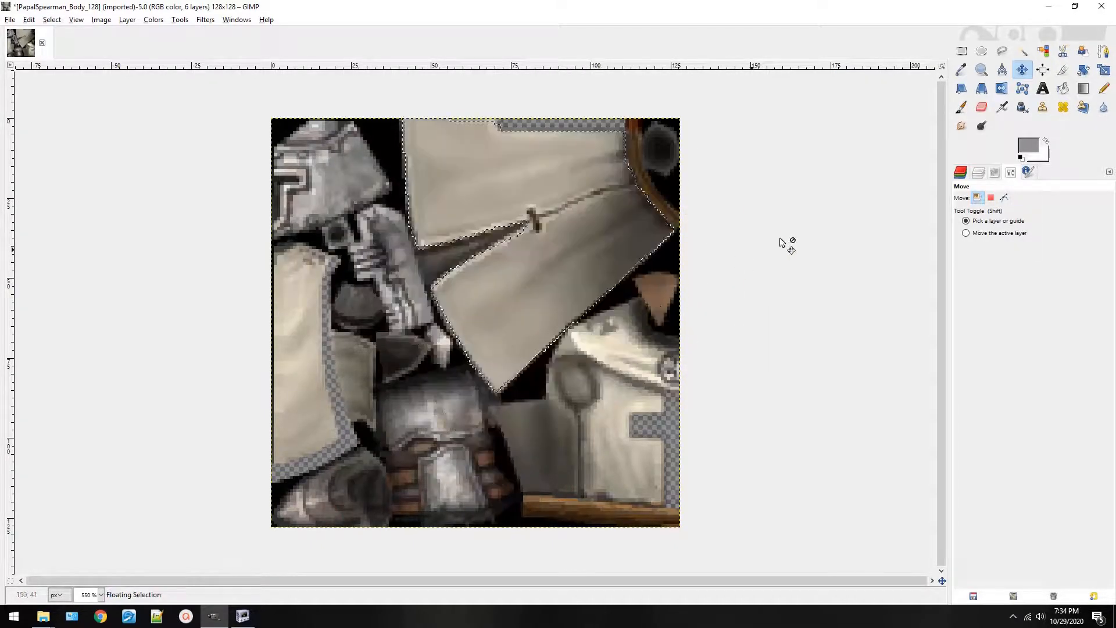
Show the Align tool's options, and lock the Crop tool to a fixed aspect ratio of 1:1.
click(1049, 72)
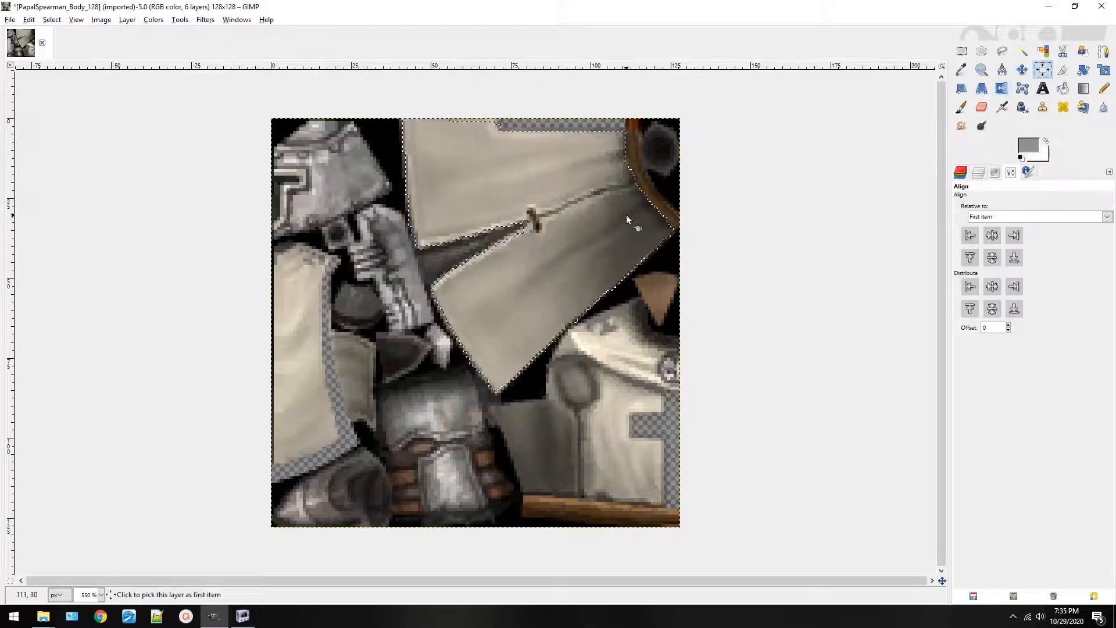
click(1063, 70)
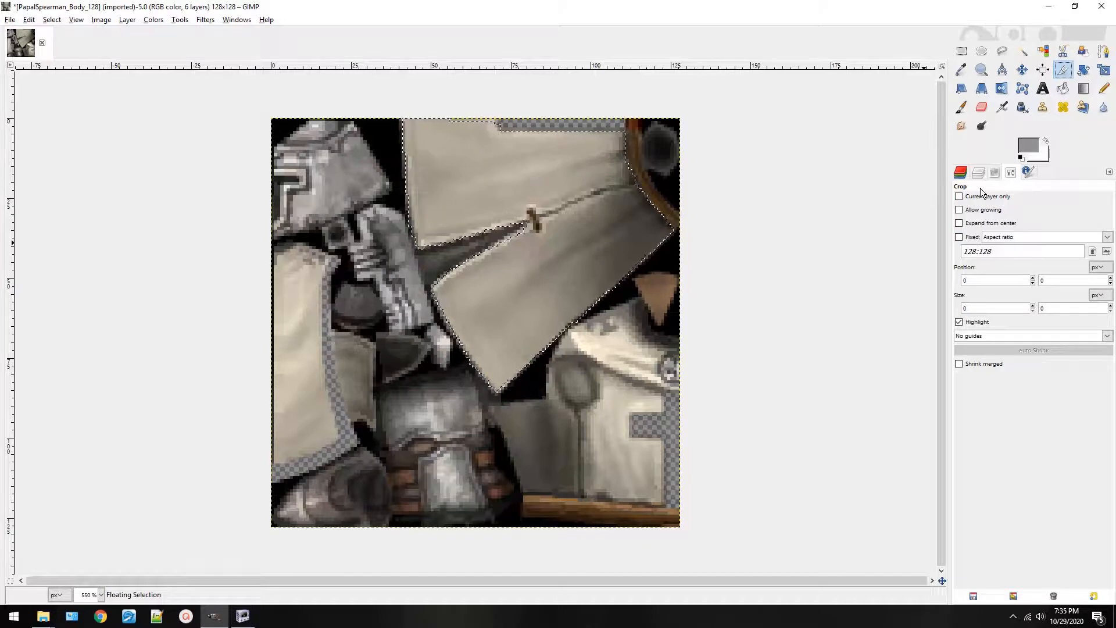
click(980, 237)
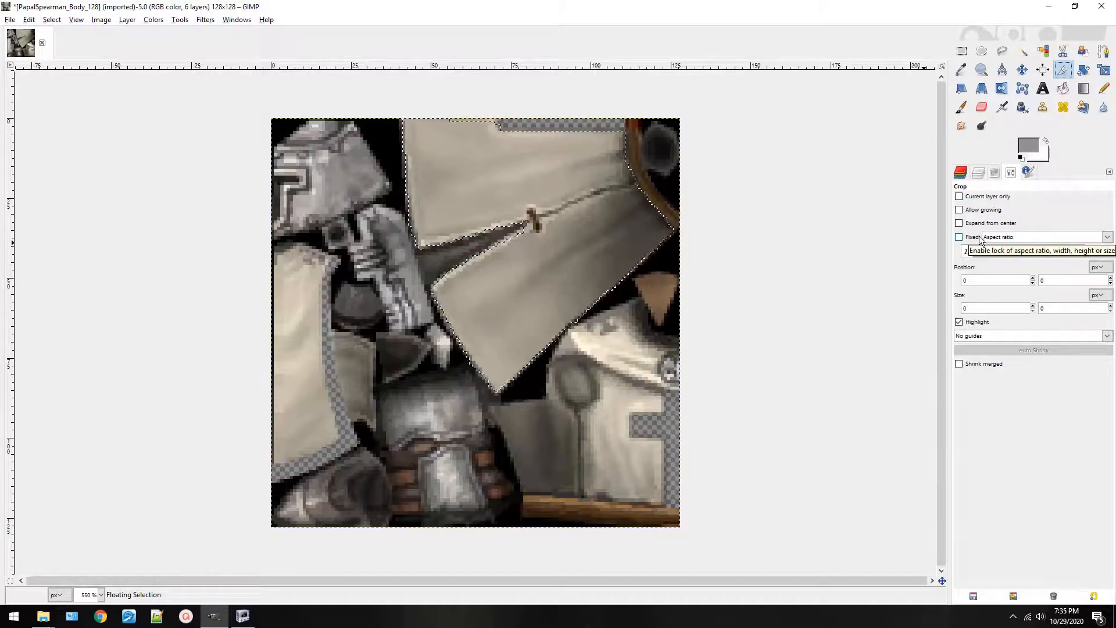
click(1014, 224)
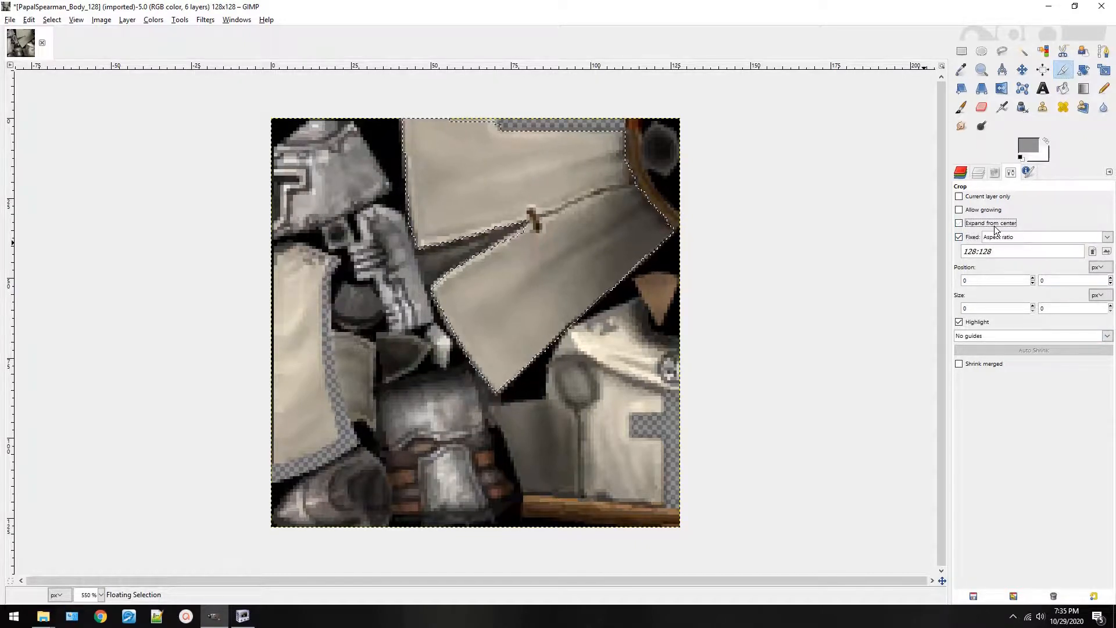
click(1001, 237)
click(976, 250)
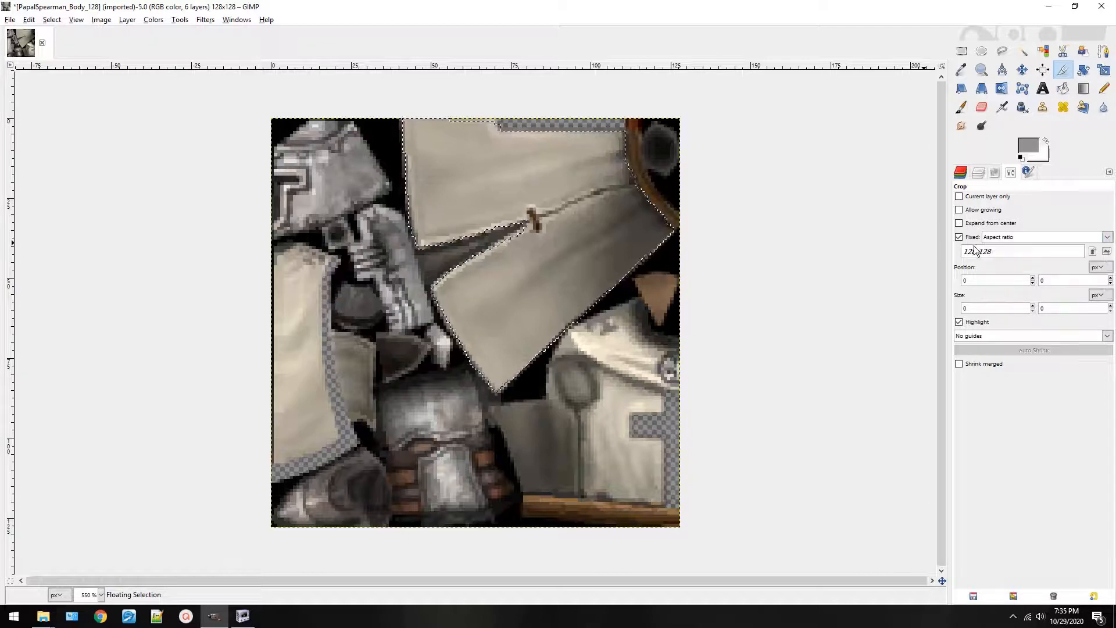
drag(983, 251, 818, 234)
Try cropping the image to a 32x32 px square around the tunic's clasp, and undo the crop.
drag(543, 214, 593, 264)
key(Return)
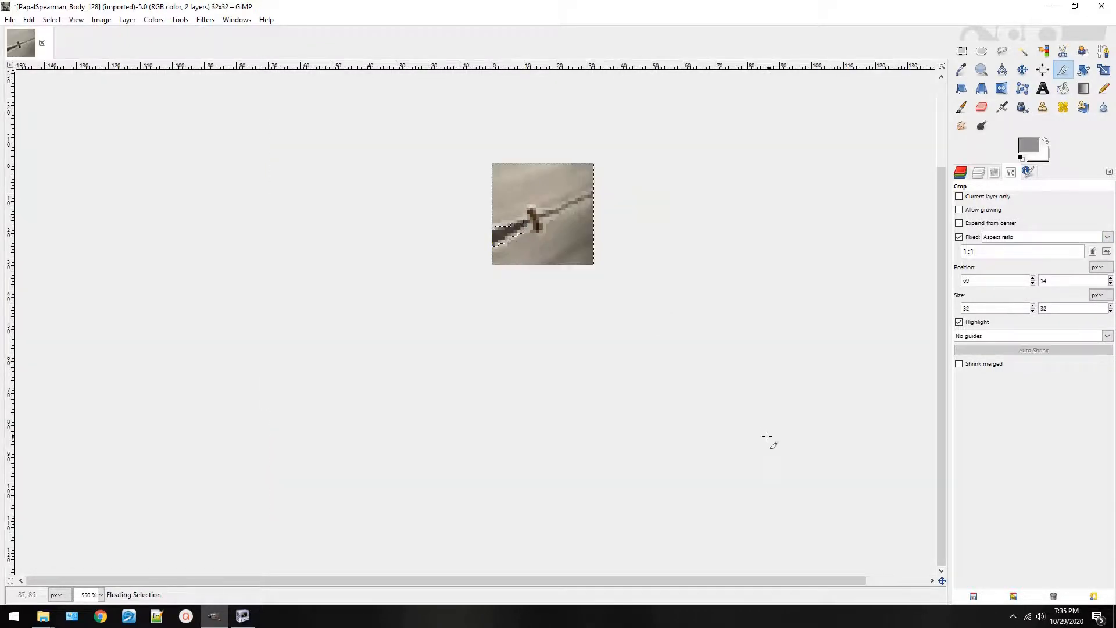
key(ctrl+x)
key(ctrl+z)
key(ctrl+z)
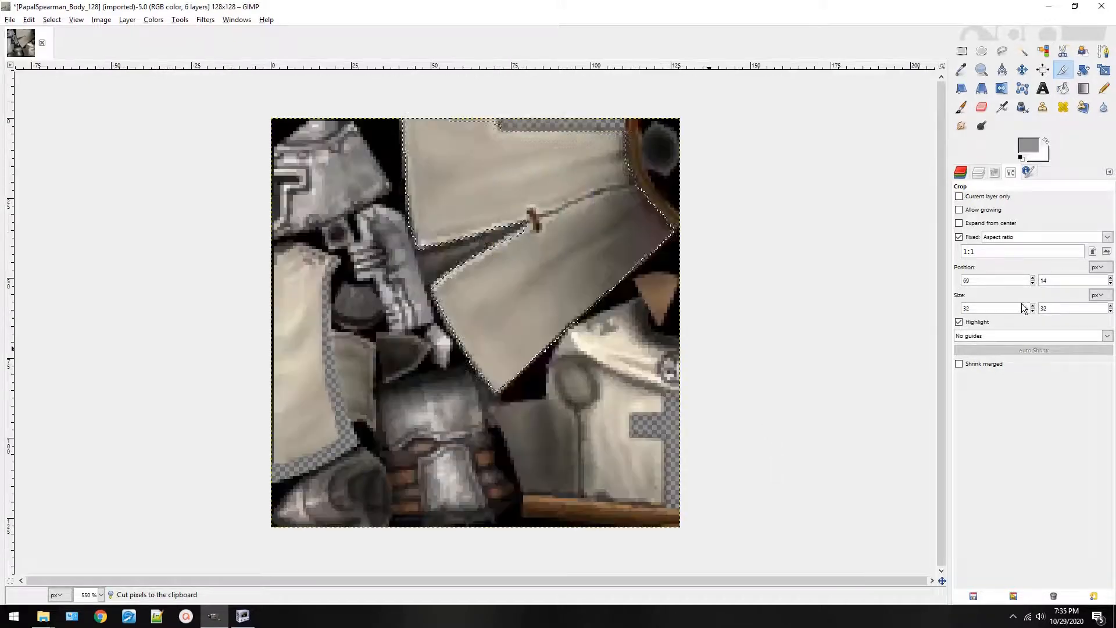
Switch the Crop tool's fixed constraint to Size, try a 200x200 crop frame, and set the size to 60x60.
click(991, 238)
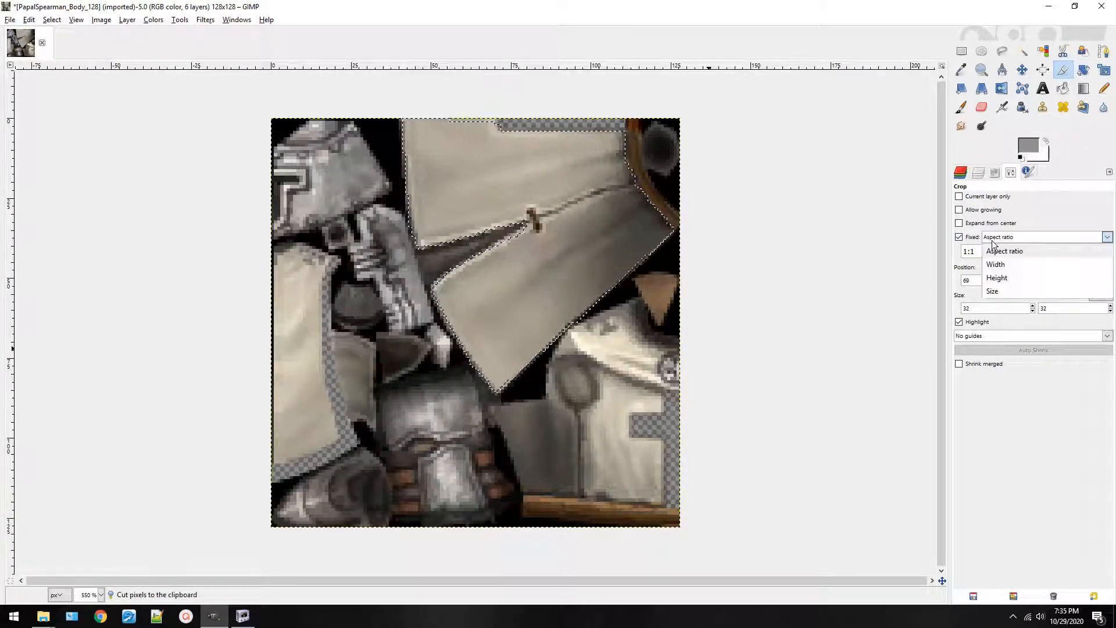
click(1008, 290)
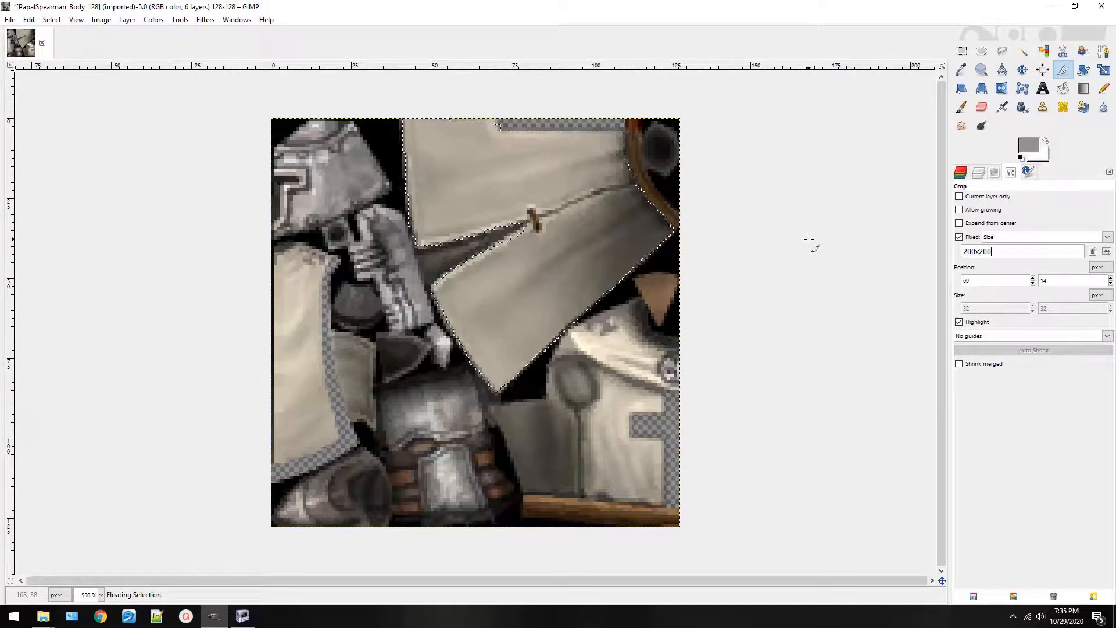
click(512, 294)
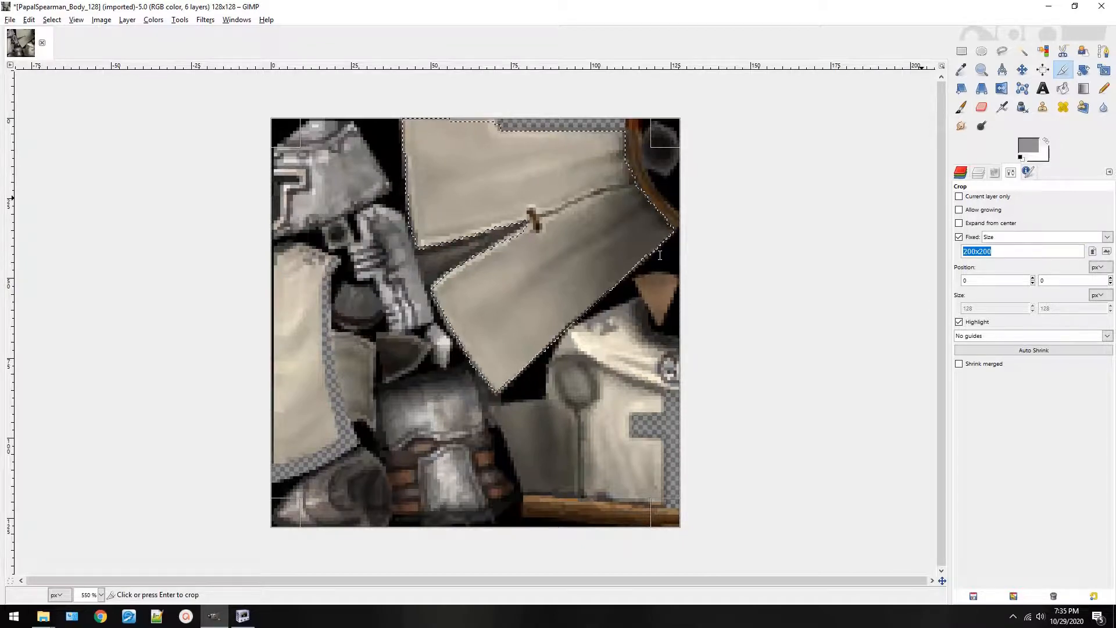
text(60x60)
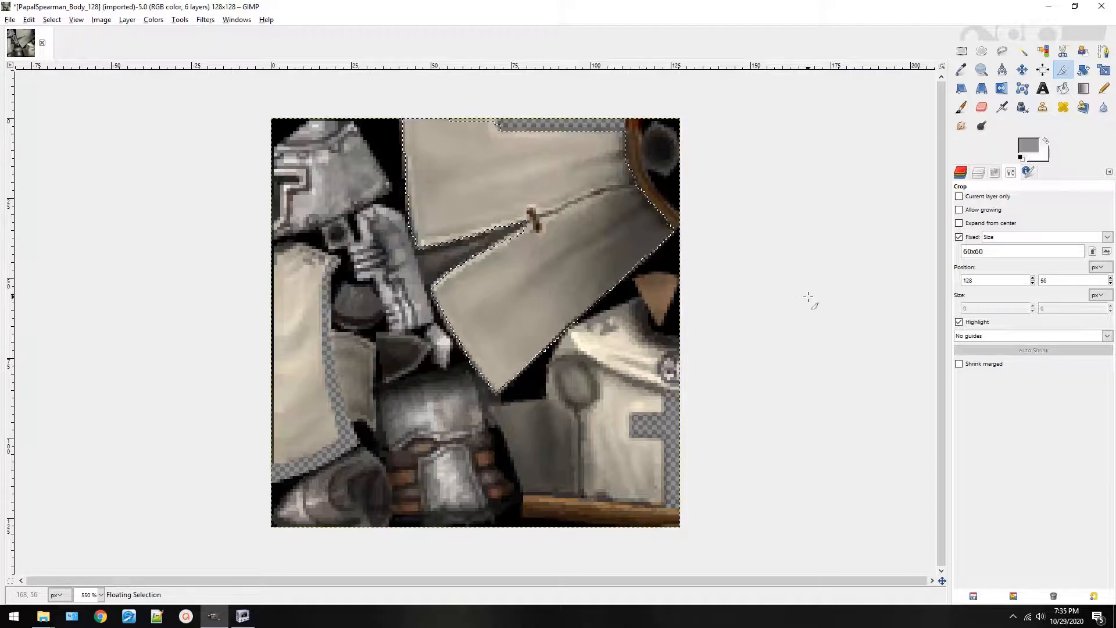
Place a 60x60 crop frame over the tunic cloth, discard it, and undo the paste and cut of the cloth.
drag(809, 299, 629, 199)
key(Escape)
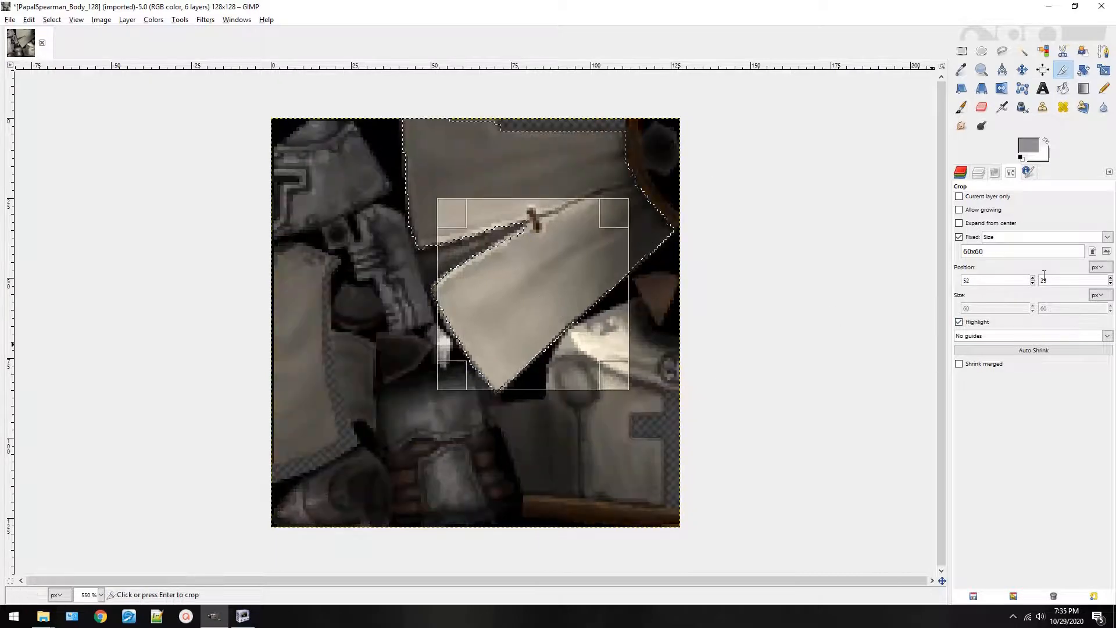
key(ctrl+z)
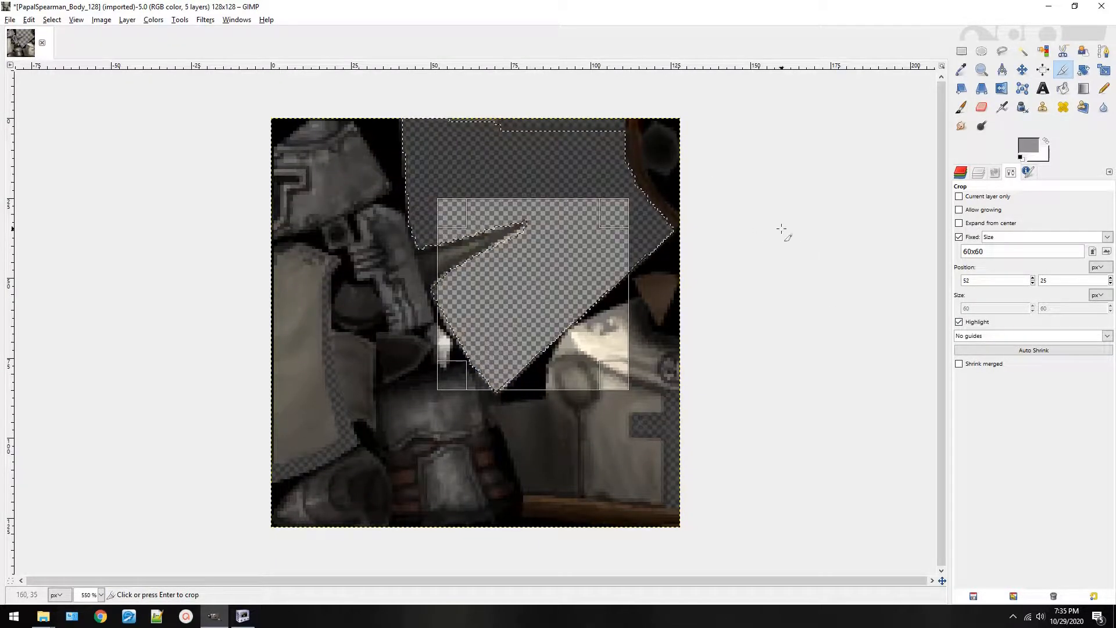
key(ctrl+z)
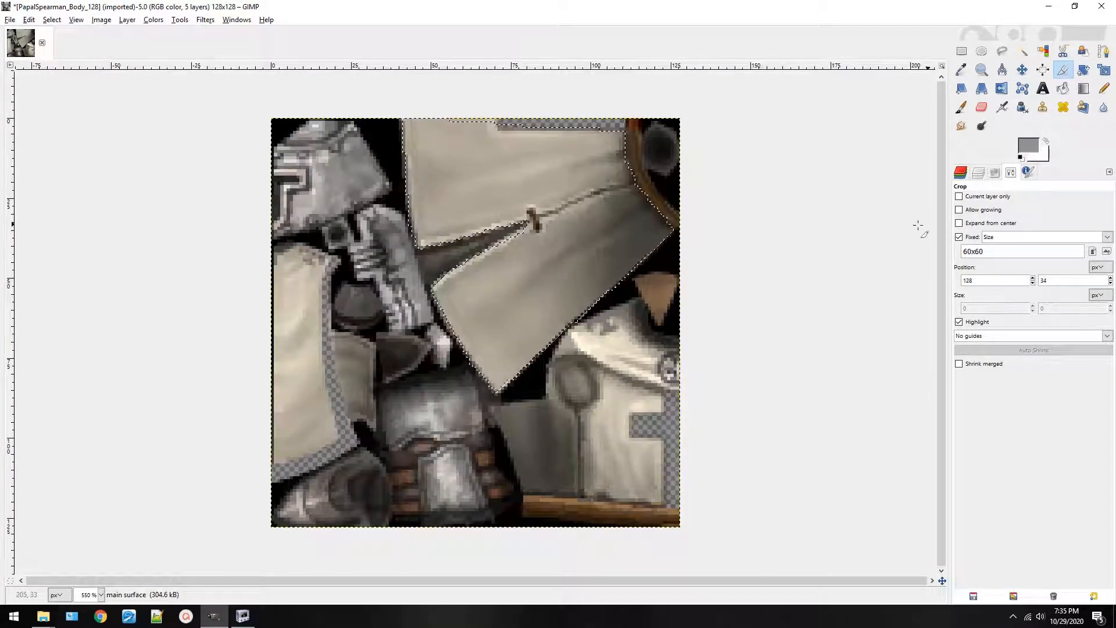
Try rotating the selected tunic cloth to an angle of -55.43 degrees with the Rotate tool, and discard the rotation.
click(1084, 70)
click(465, 329)
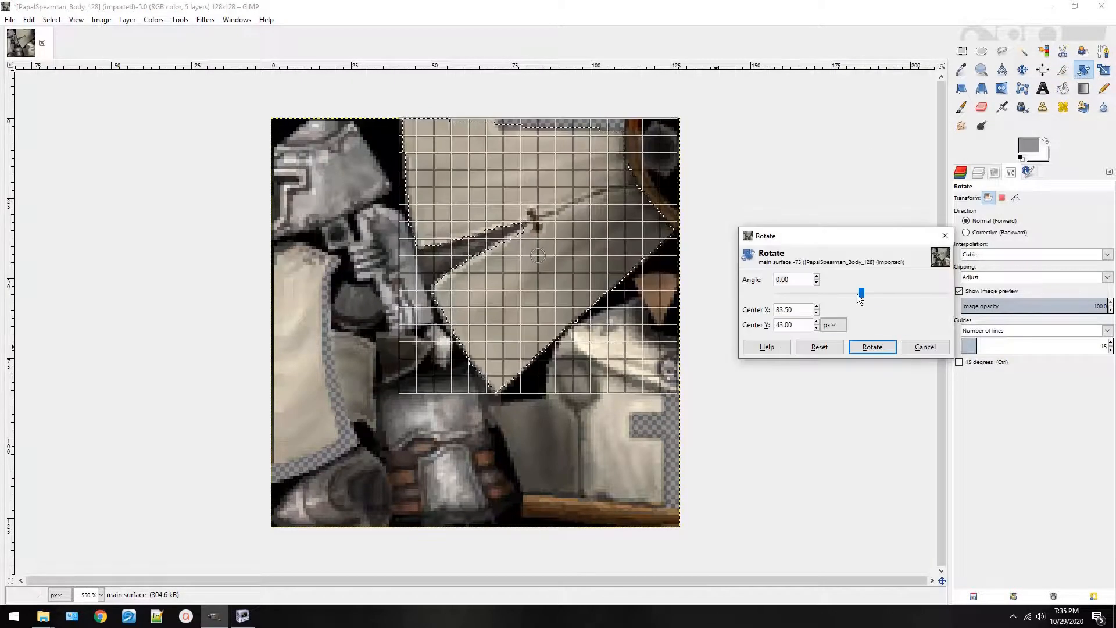
drag(860, 298, 836, 297)
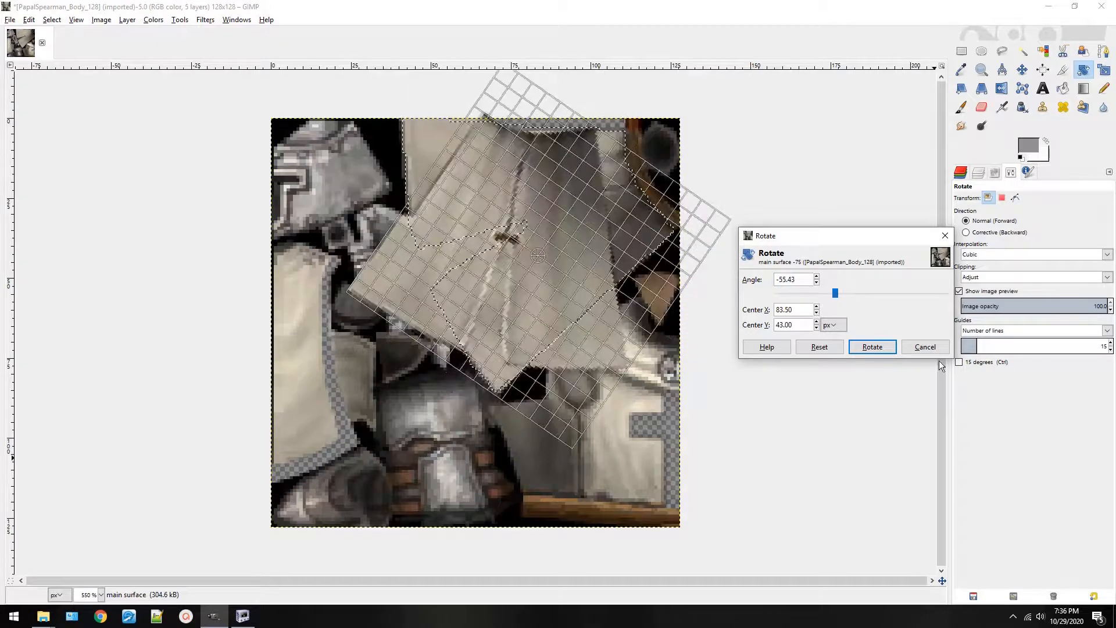
key(Return)
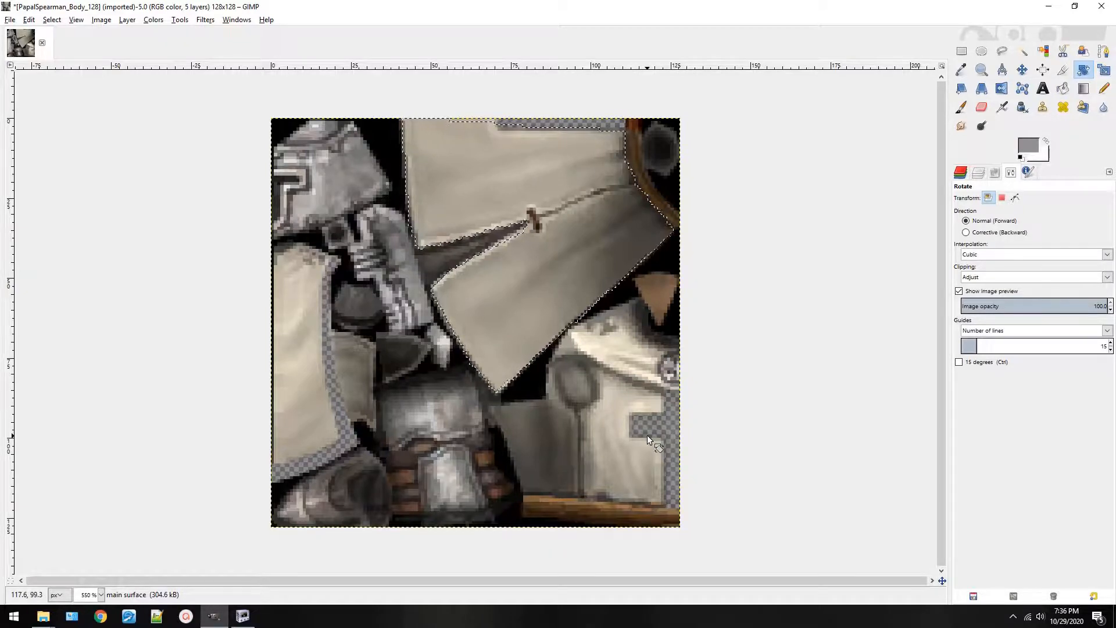
Try rotating the selected tunic cloth by 90 degrees with the Rotate tool.
click(603, 218)
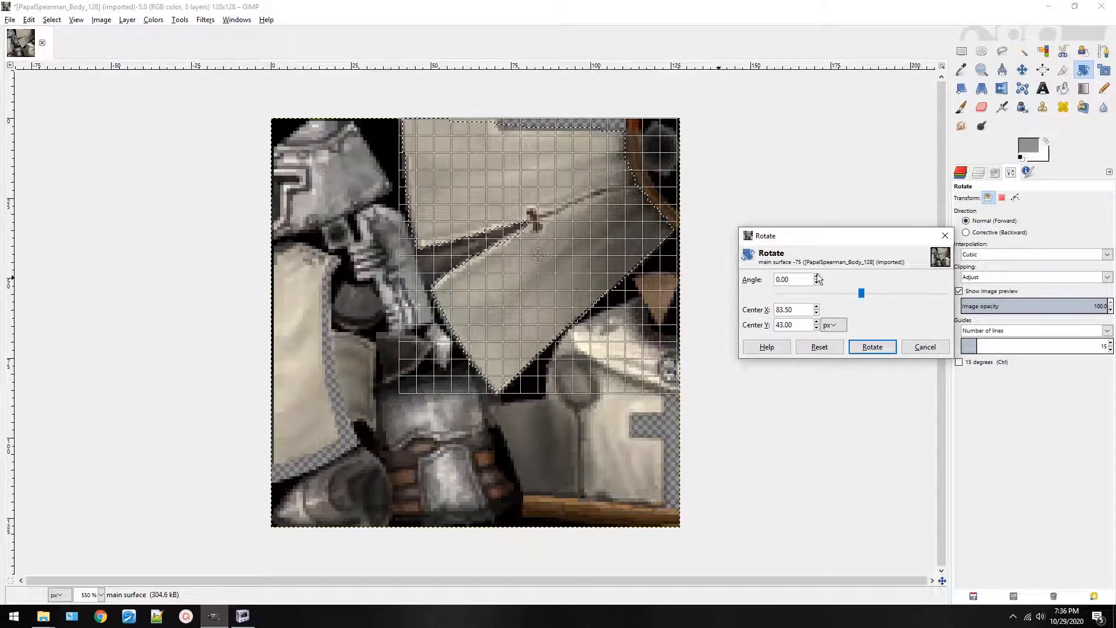
key(BackSpace)
key(BackSpace)
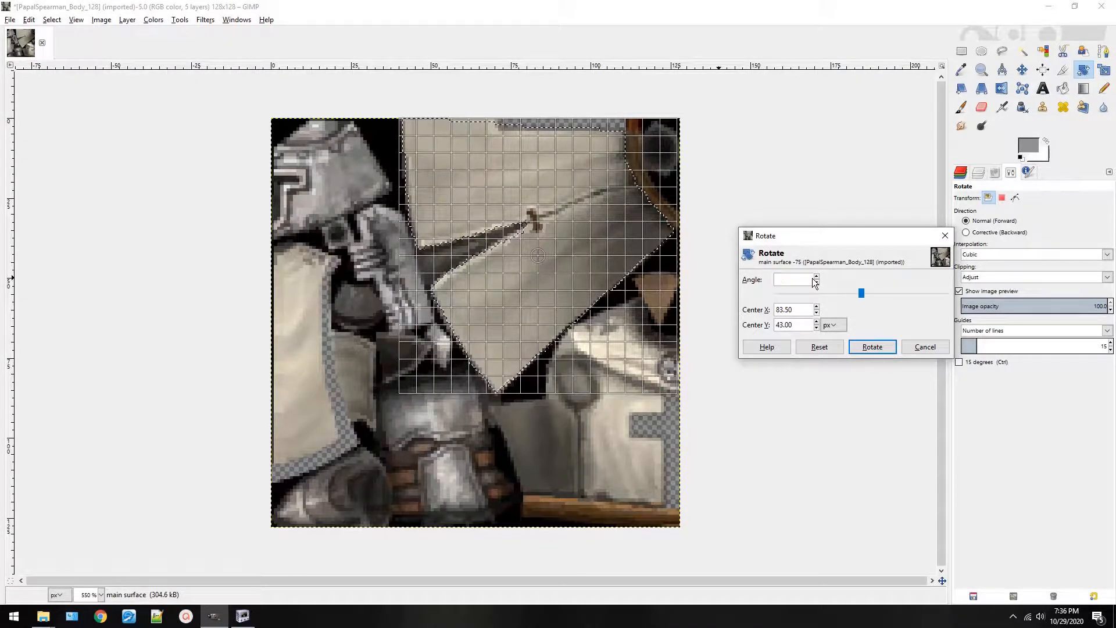
text(90)
key(Return)
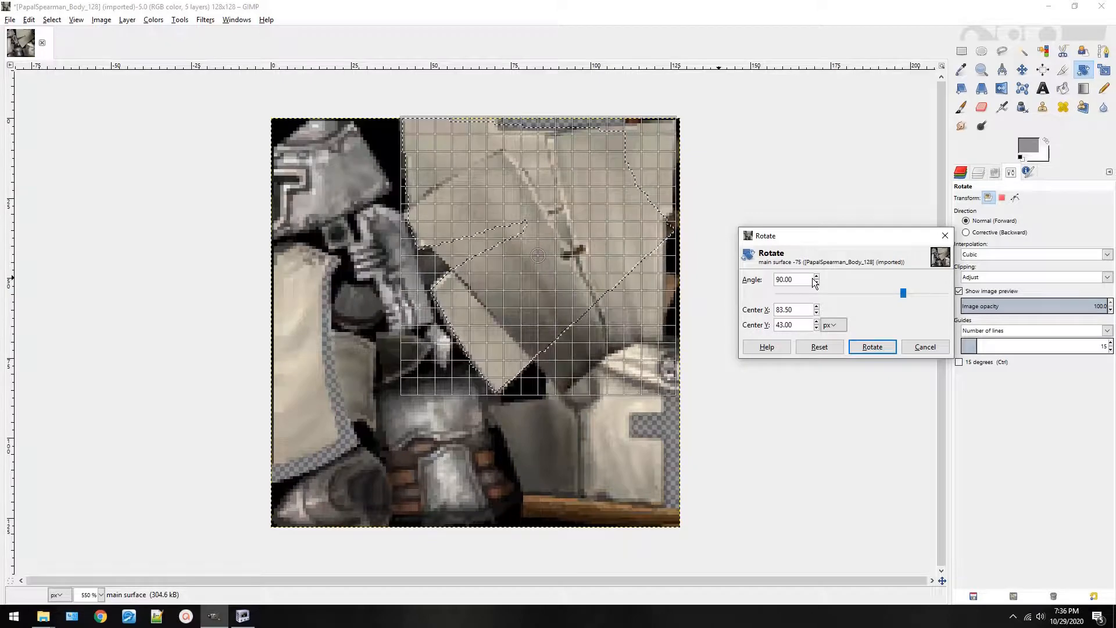
click(872, 347)
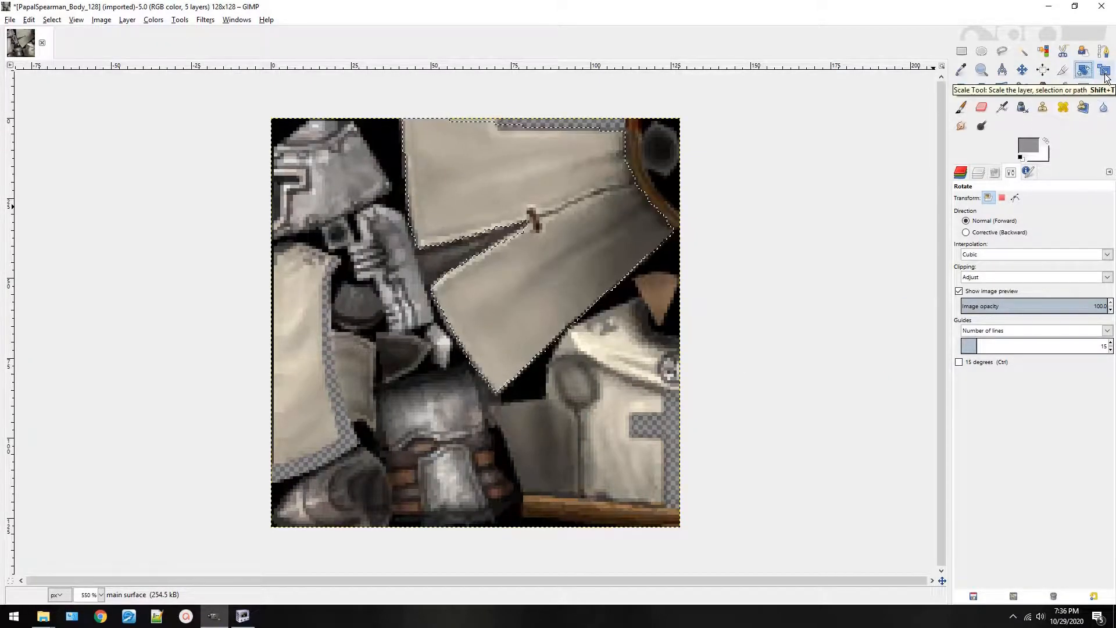
Try scaling the selected tunic cloth to 73x74 px with the Scale tool, link width and height, and discard the scaling.
click(1103, 69)
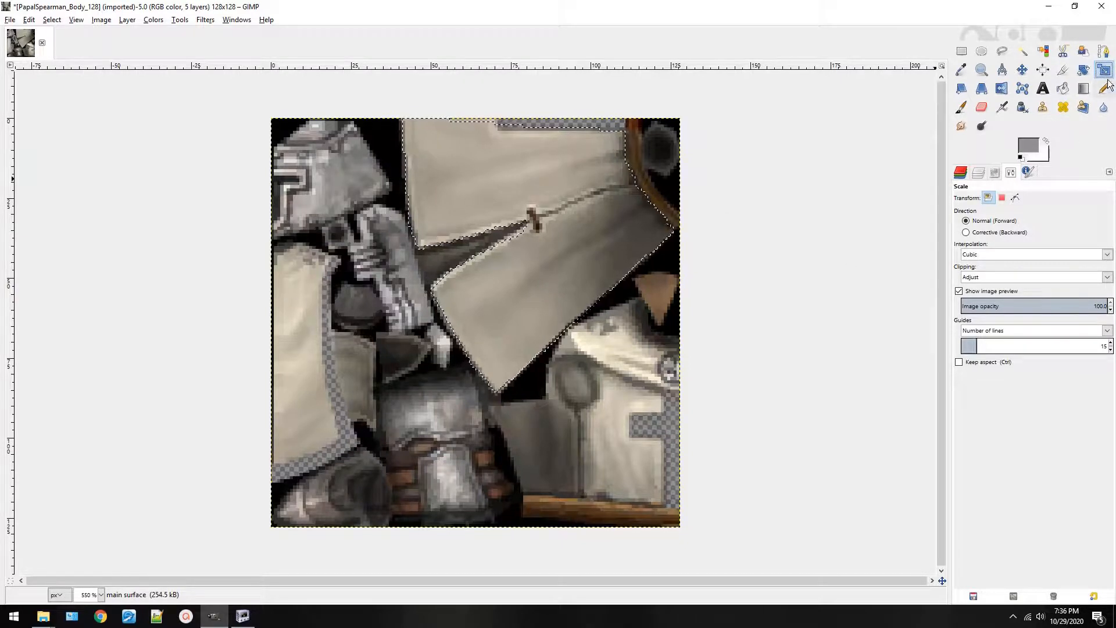
click(111, 21)
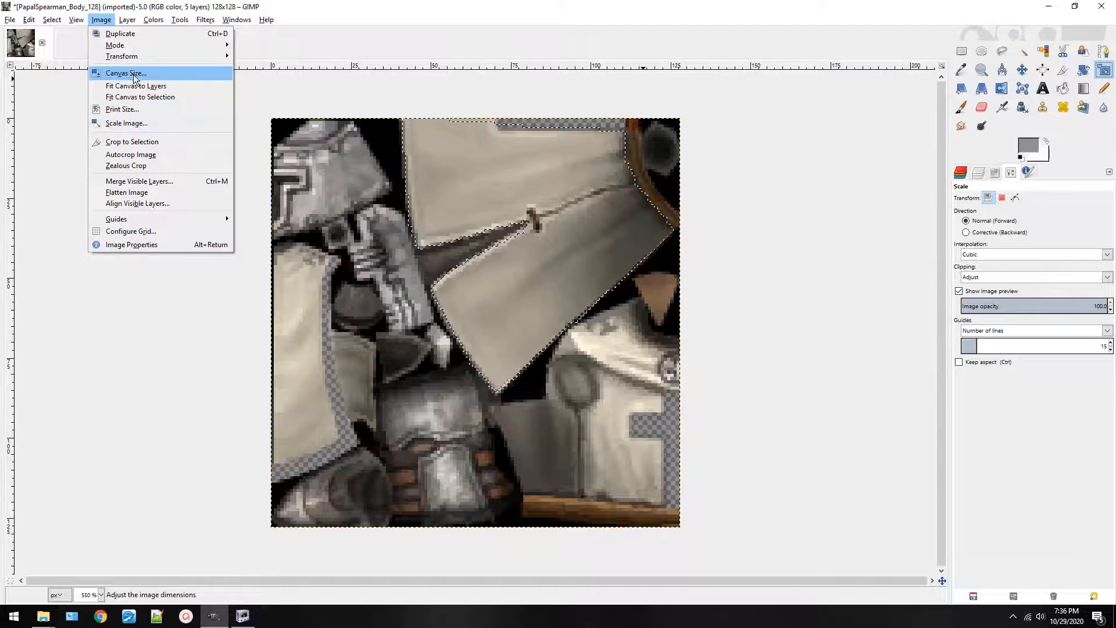
click(1109, 71)
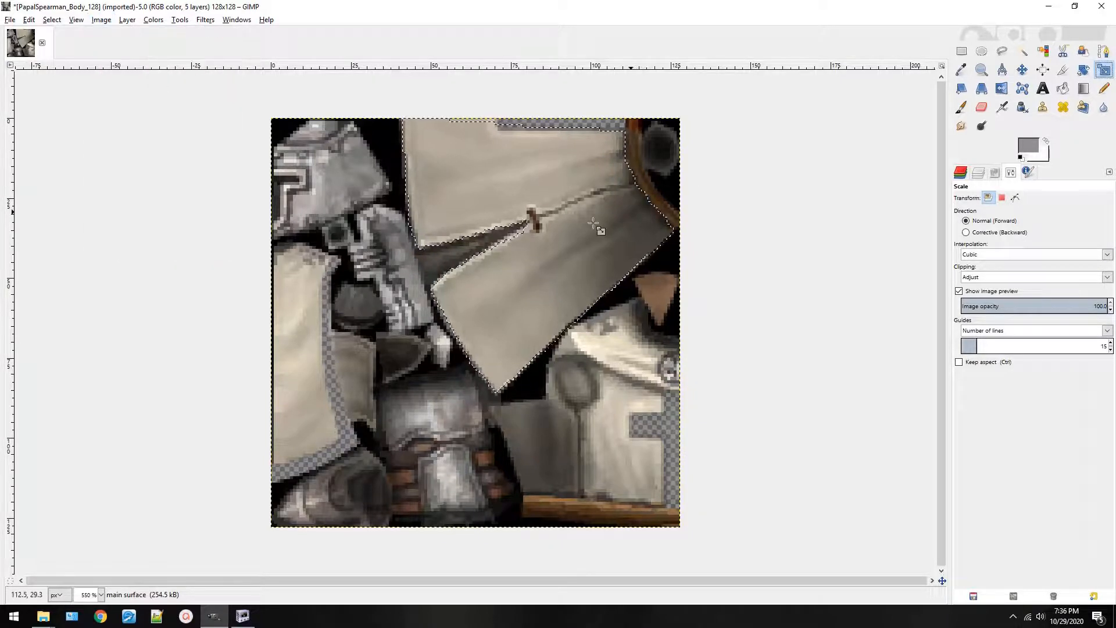
click(652, 219)
double_click(642, 214)
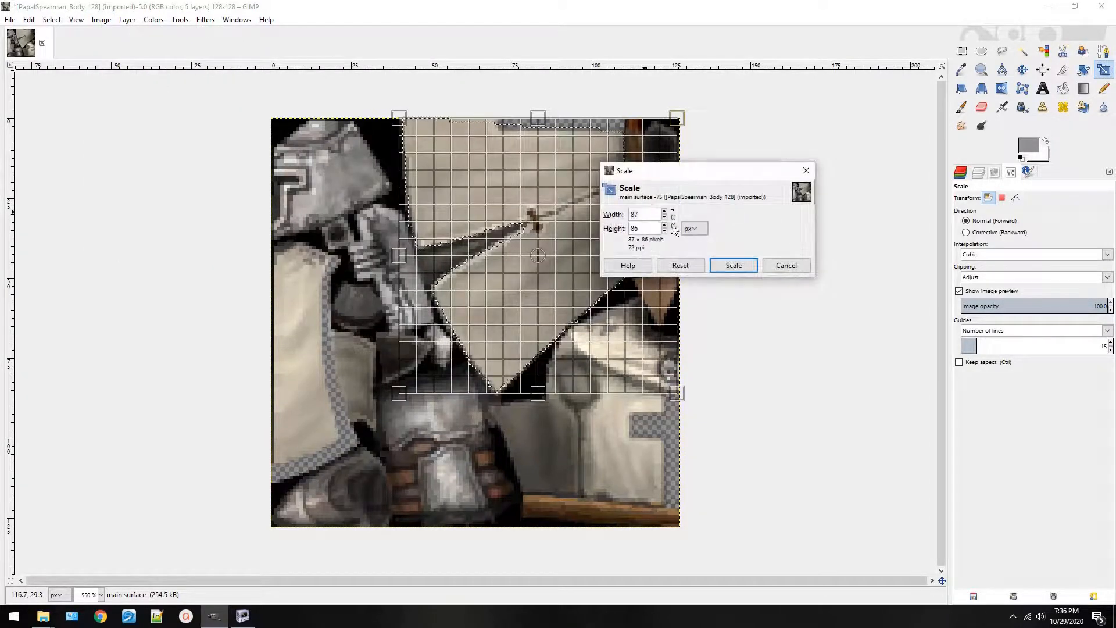
text(75)
scroll(652, 214, down, 2)
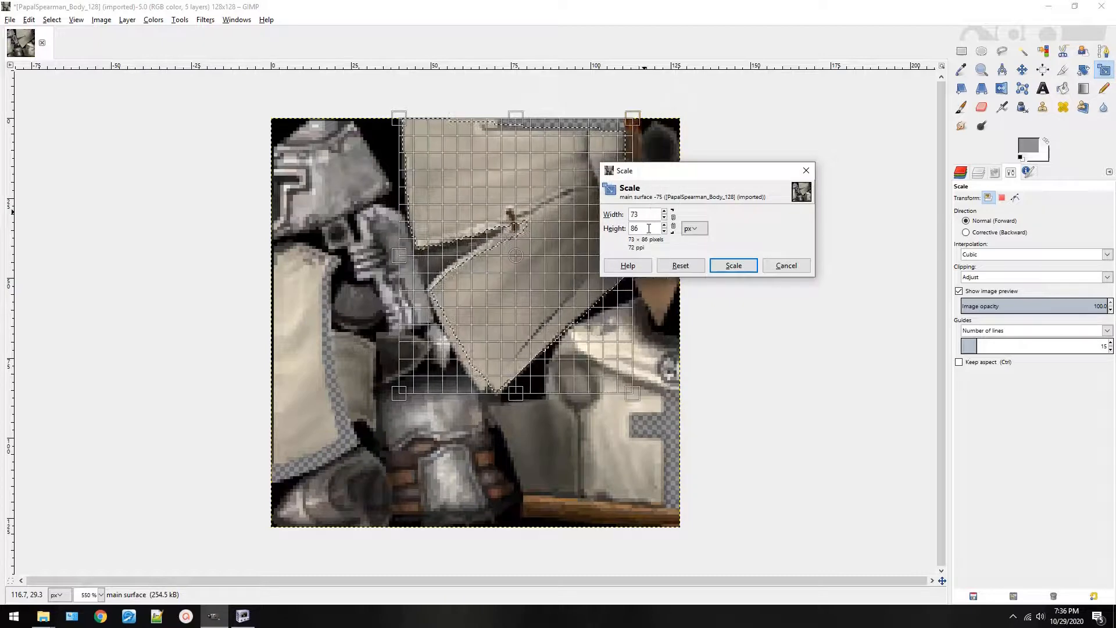
scroll(650, 228, down, 12)
click(673, 226)
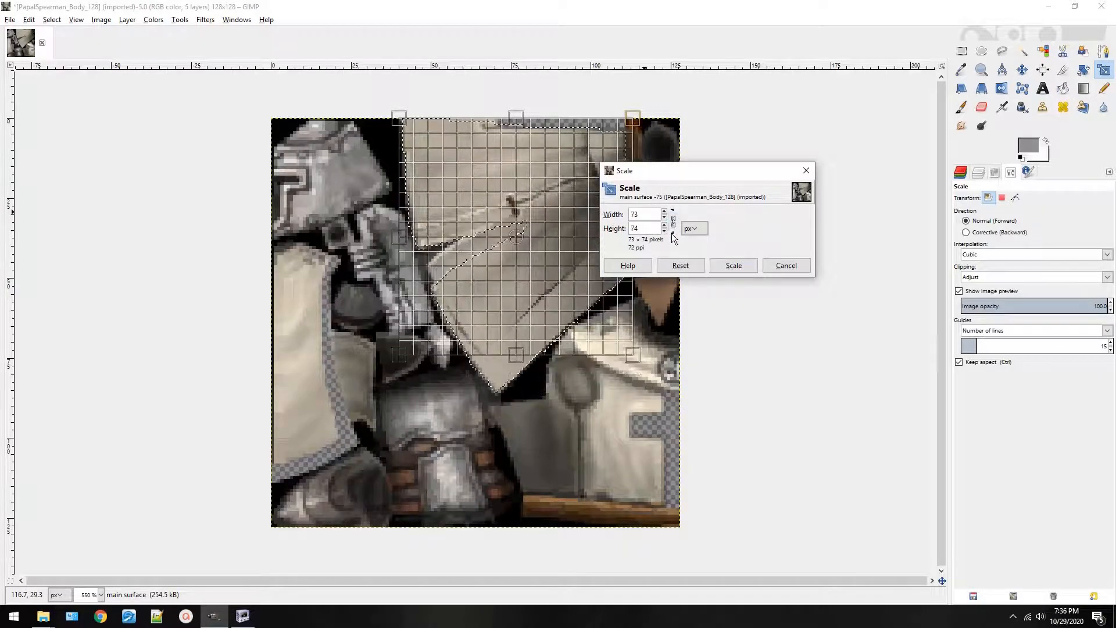
click(780, 267)
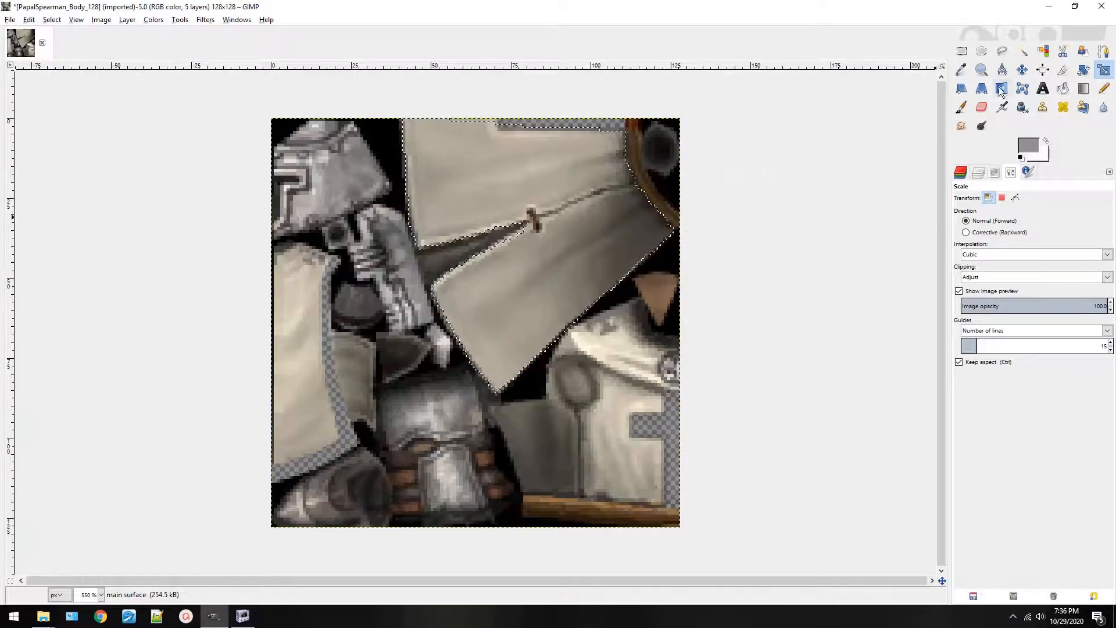
Try flipping the selected tunic cloth horizontally with the Flip tool.
click(963, 88)
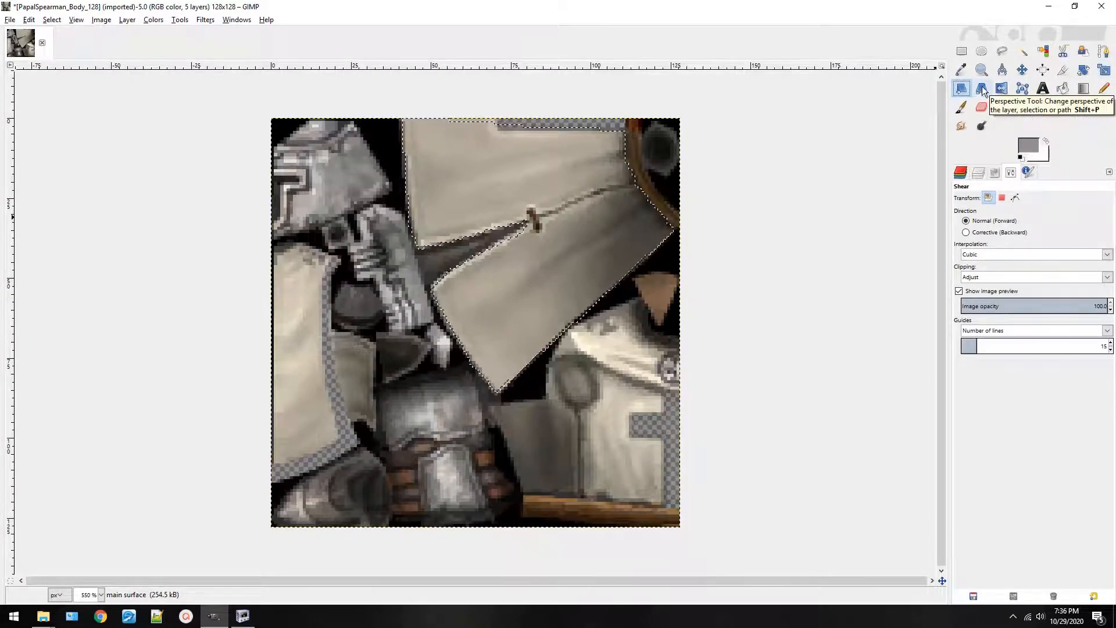
click(1000, 88)
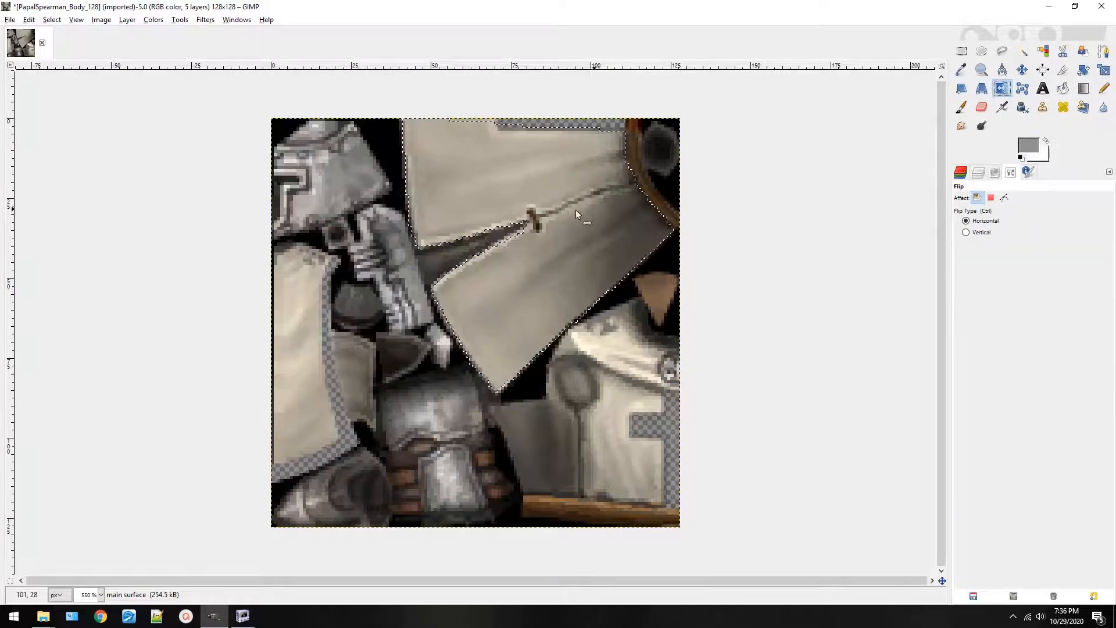
click(725, 296)
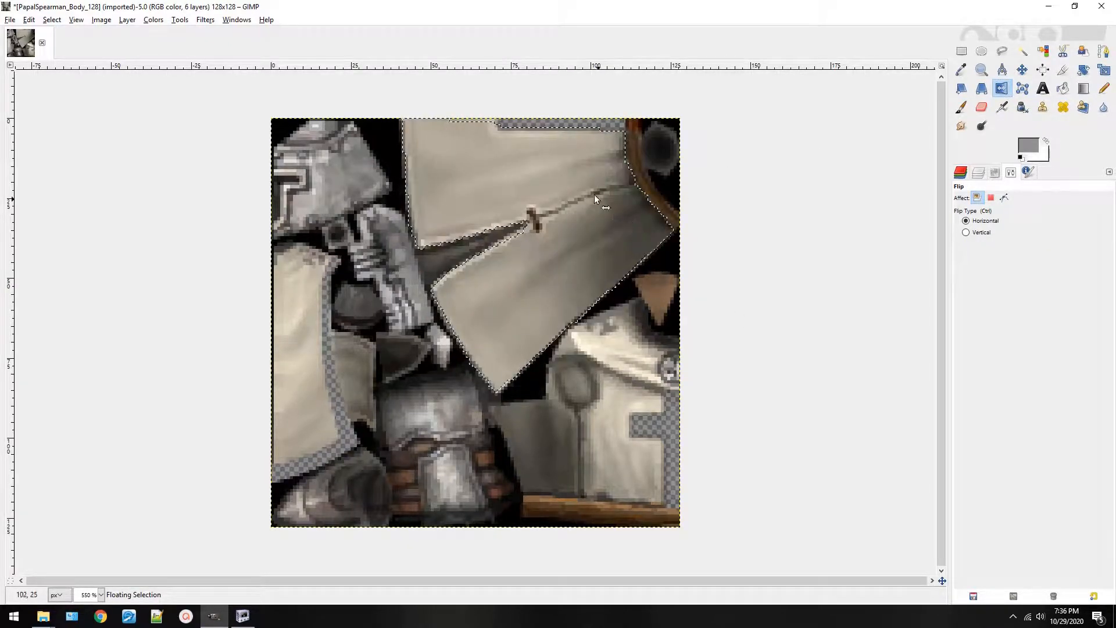
Try adding 18 px Sans text over the tunic's clasp with the Text tool, and undo the text.
click(1042, 88)
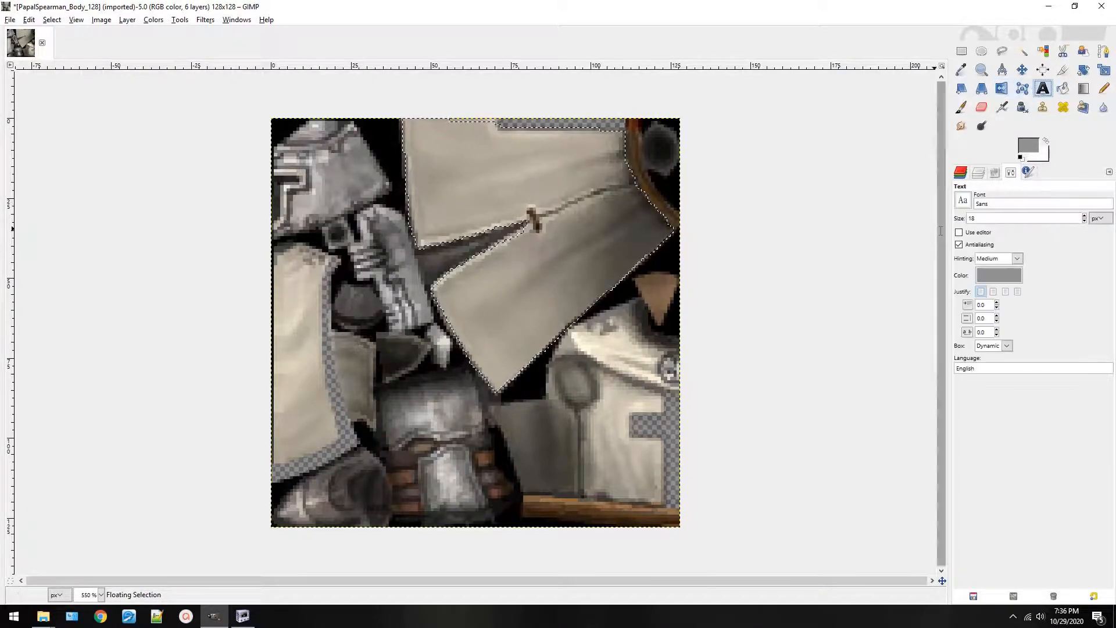
click(506, 166)
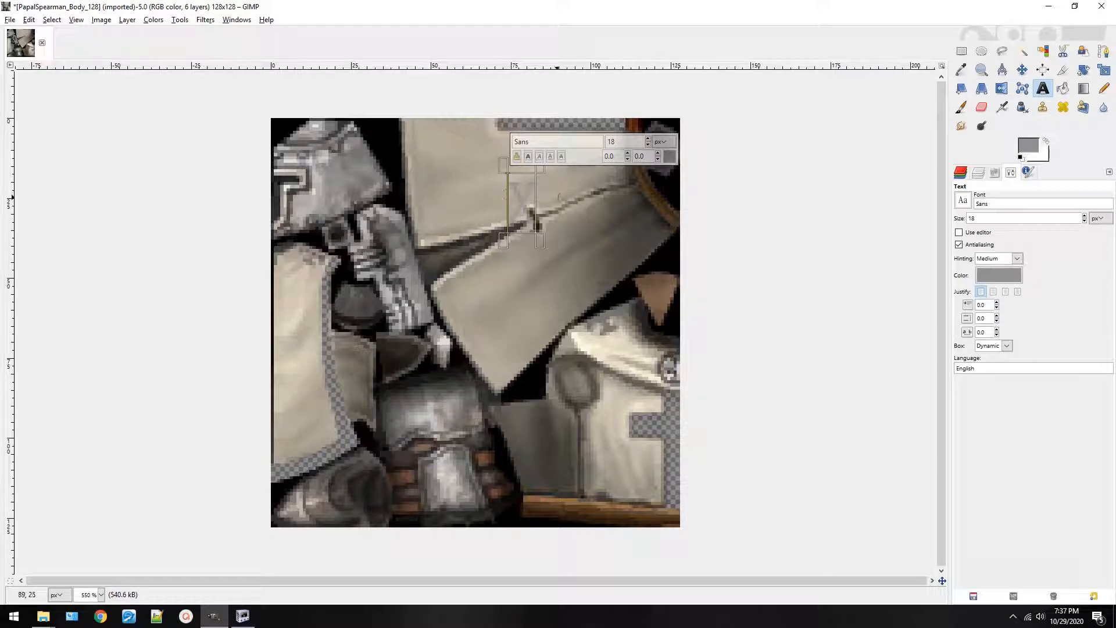
key(Escape)
key(r)
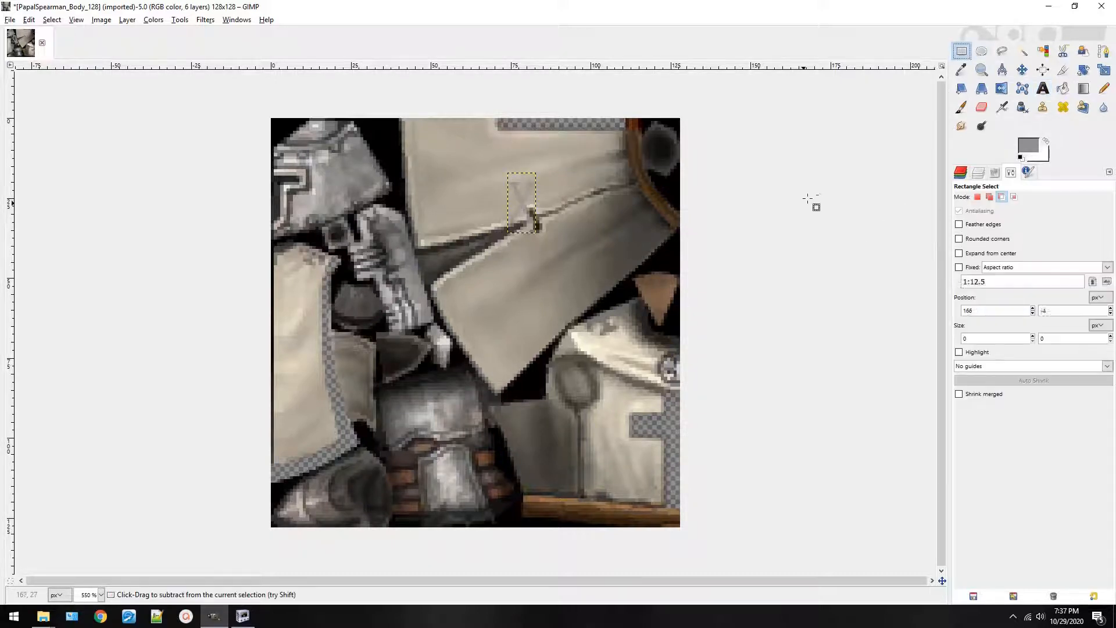
key(ctrl+z)
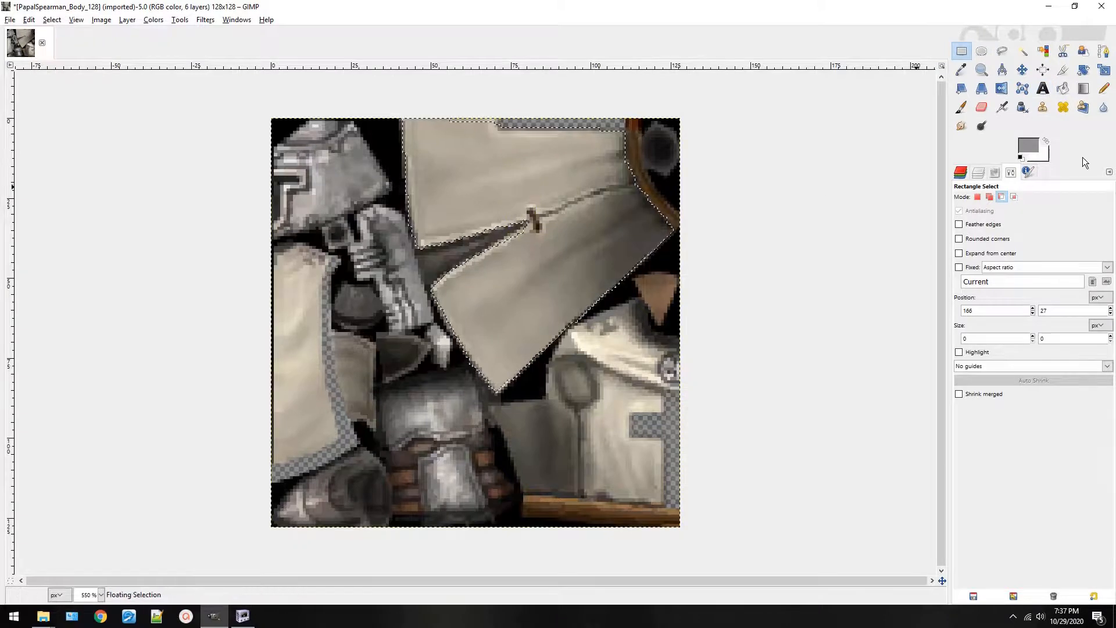
click(1043, 88)
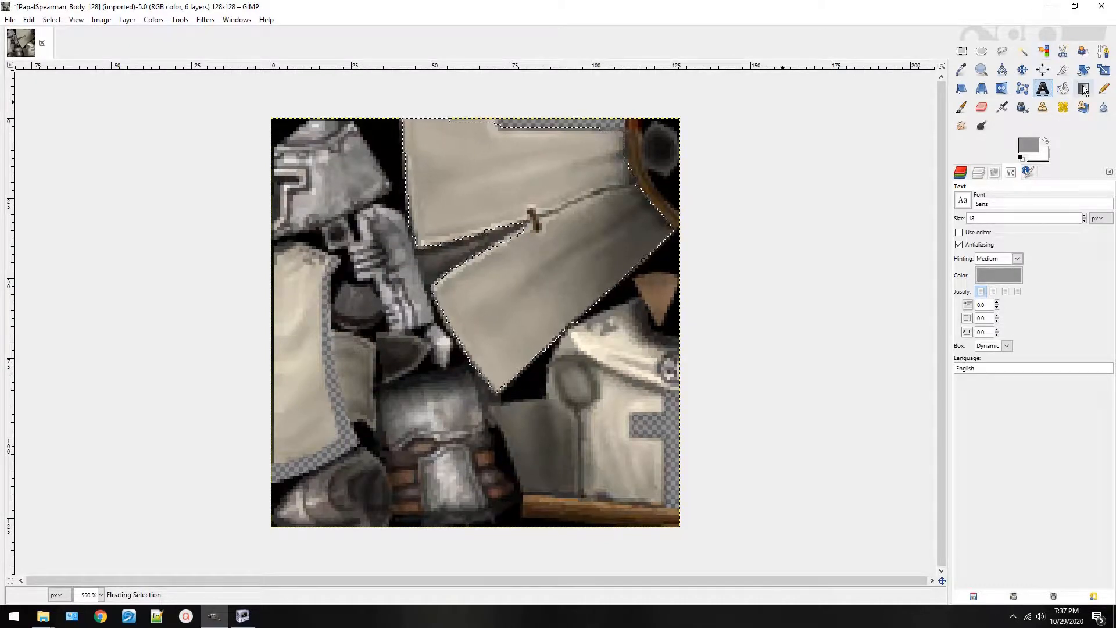
Try a Bucket Fill of the selected cloth with the background colour at 40 opacity, and undo the fill.
click(1065, 93)
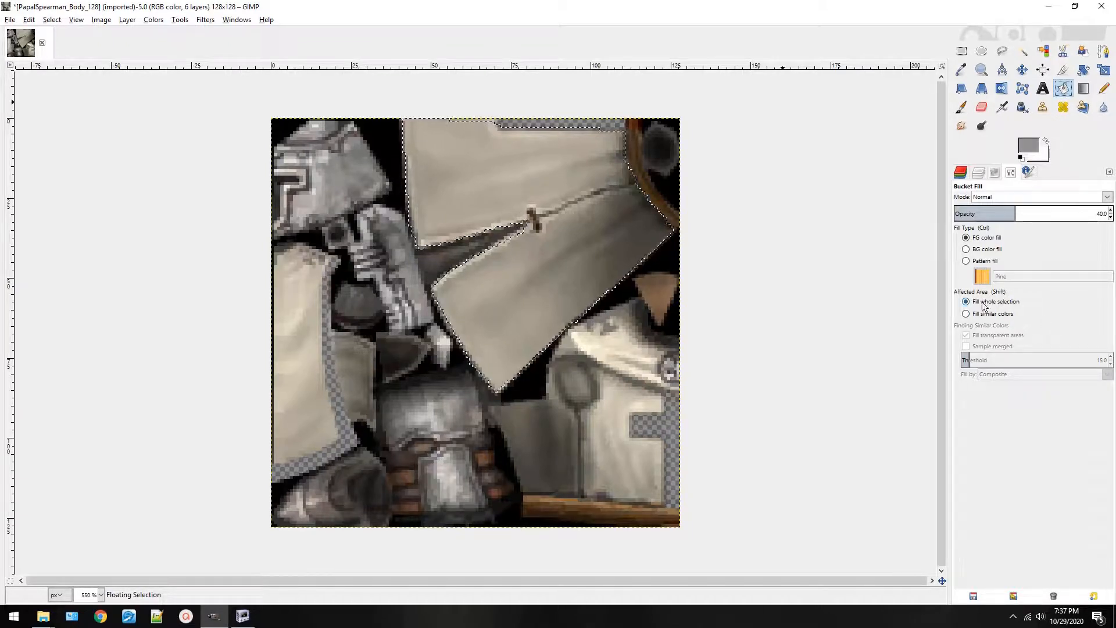
click(983, 250)
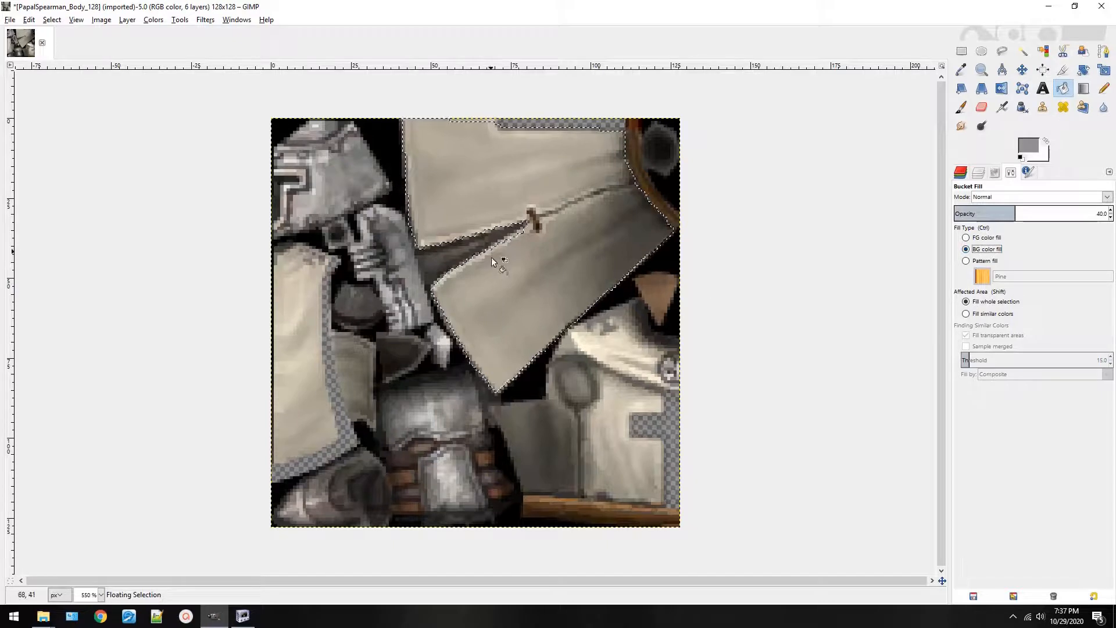
click(490, 257)
click(984, 238)
key(ctrl+z)
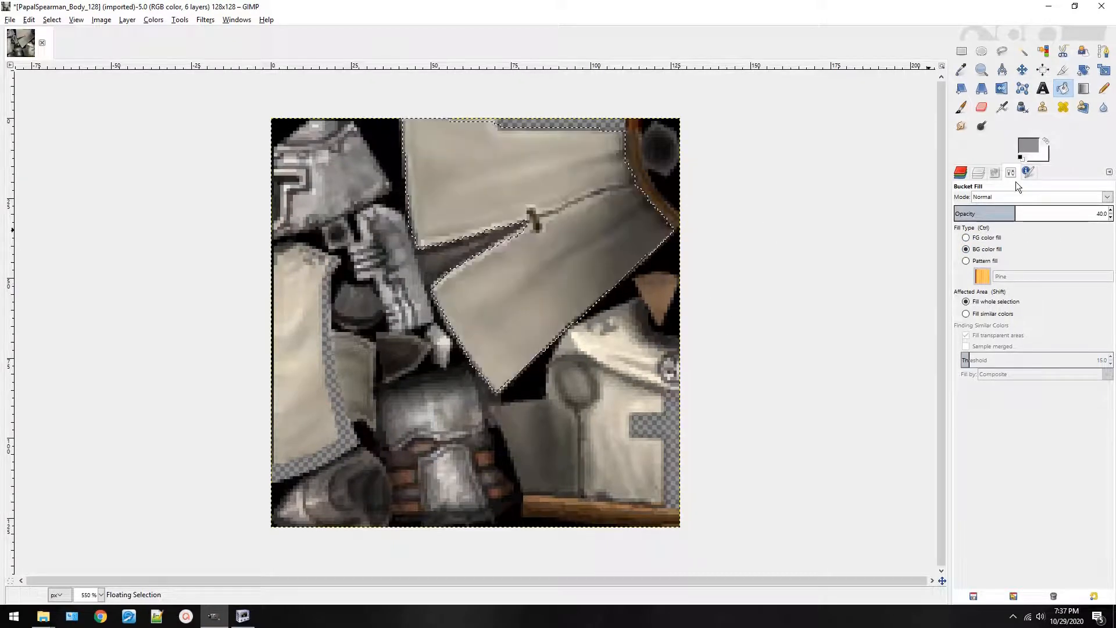
Try filling the cloth with the background colour in Lighten only mode, and undo the fill.
click(1016, 196)
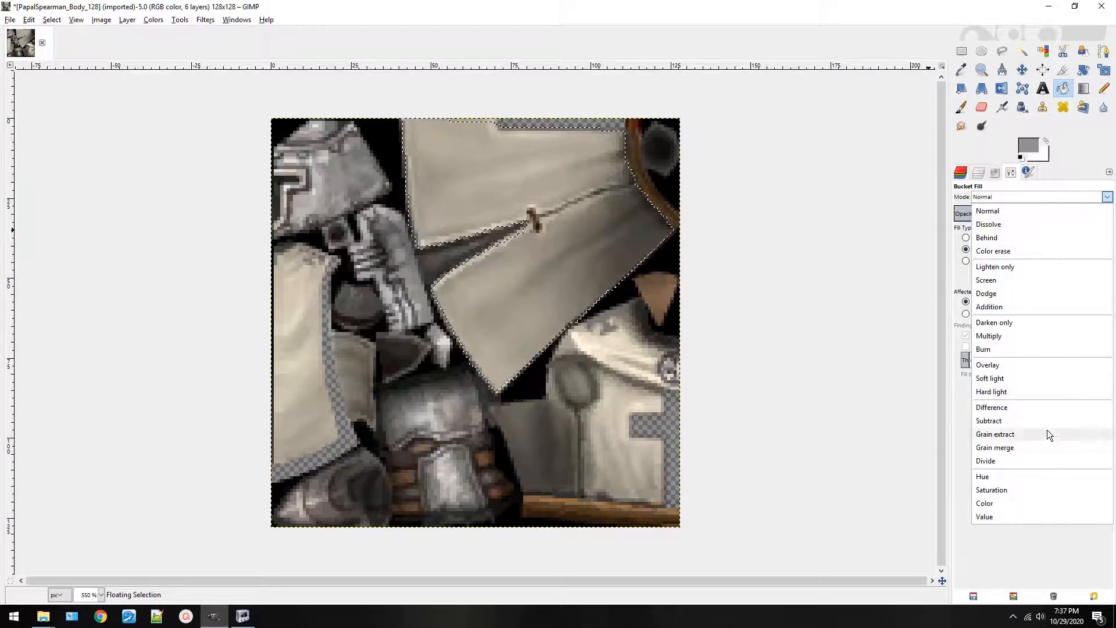
click(995, 266)
click(560, 181)
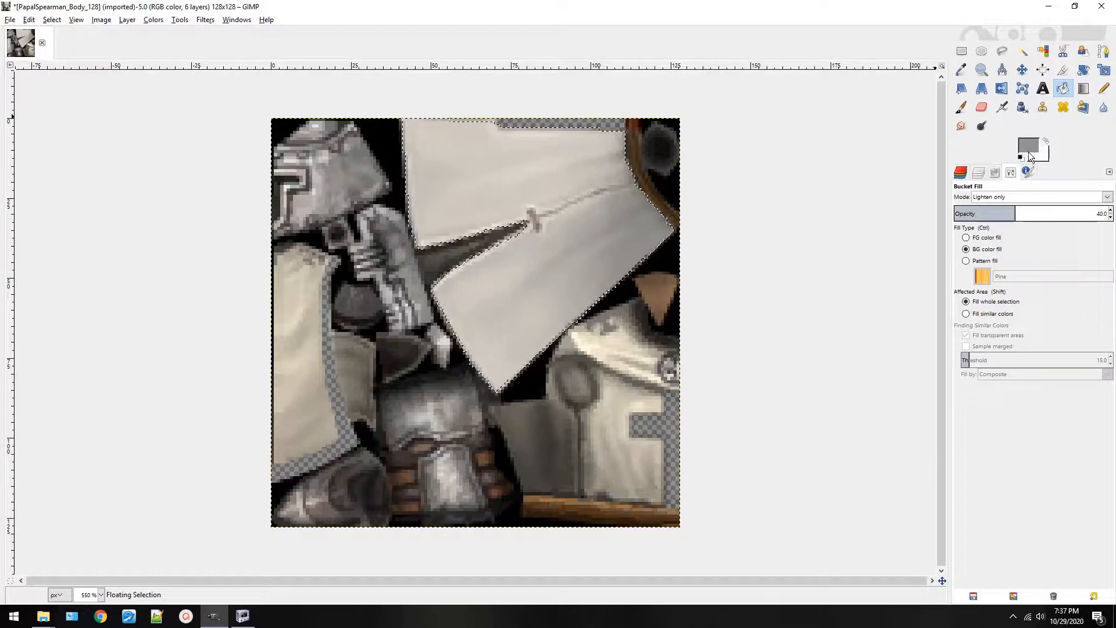
key(ctrl+z)
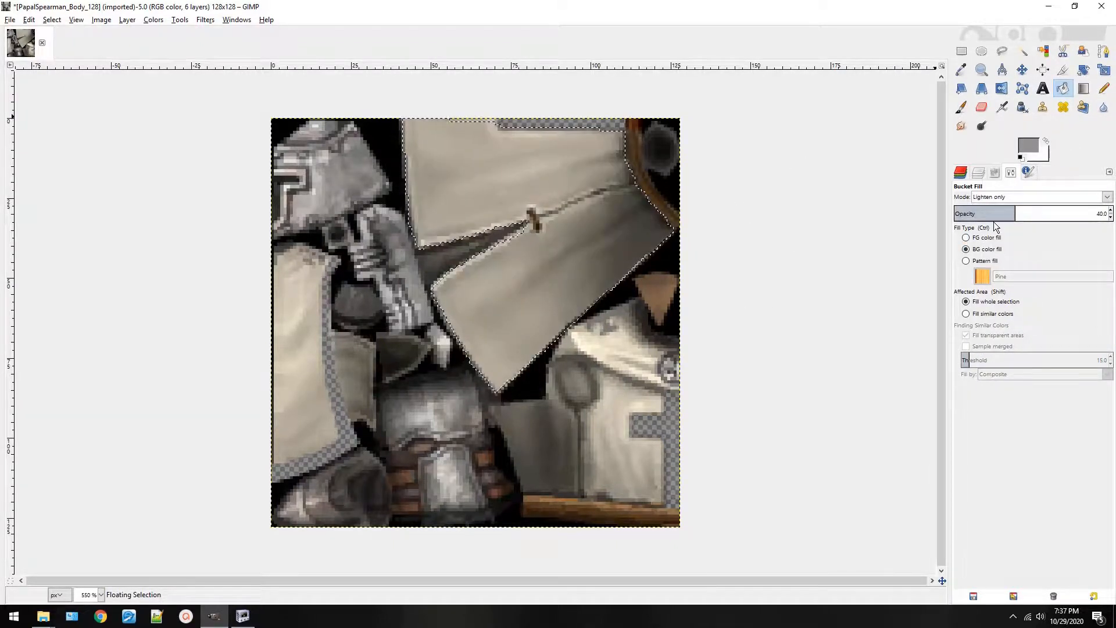
Try filling the cloth with the foreground colour in Burn mode, compare it by undoing and redoing, and leave it undone.
click(996, 196)
click(1000, 349)
click(991, 249)
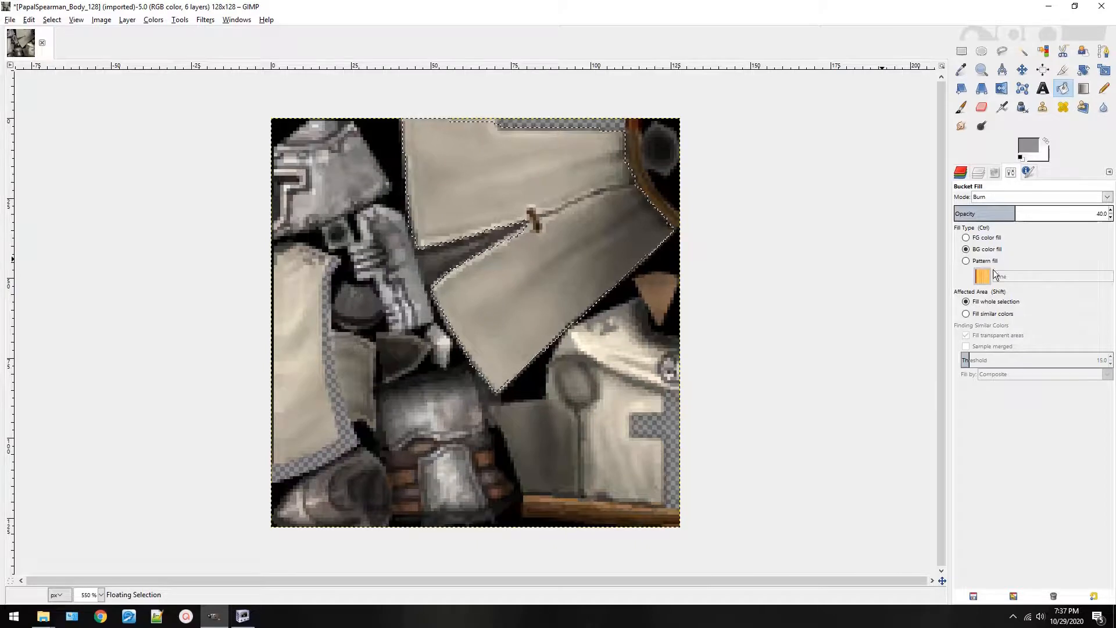
click(994, 238)
click(589, 168)
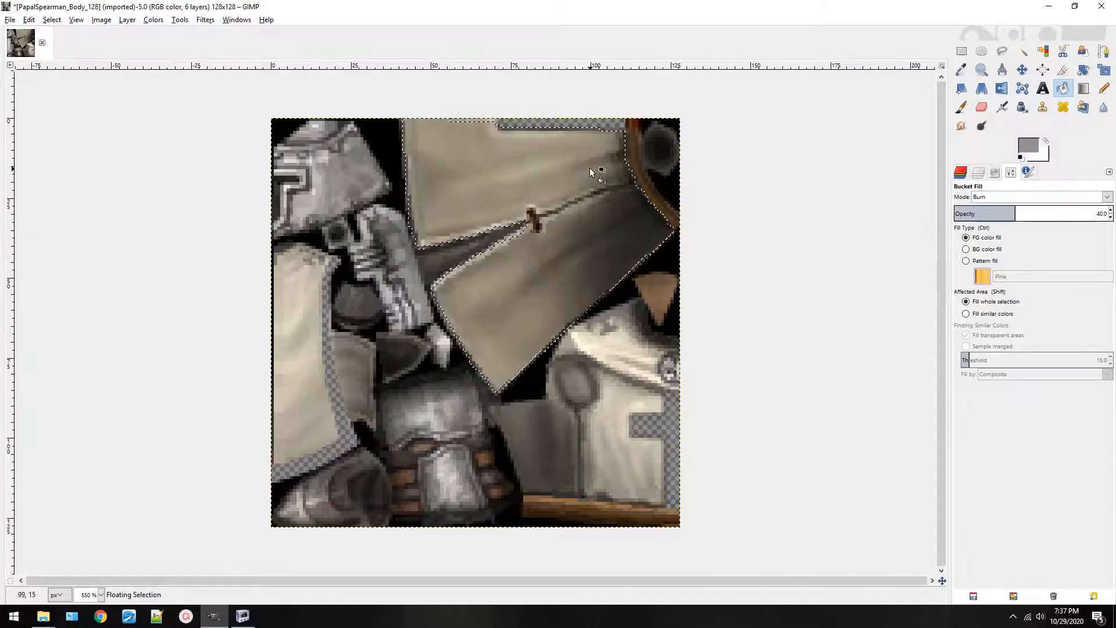
key(ctrl+z)
key(ctrl+y)
key(ctrl+z)
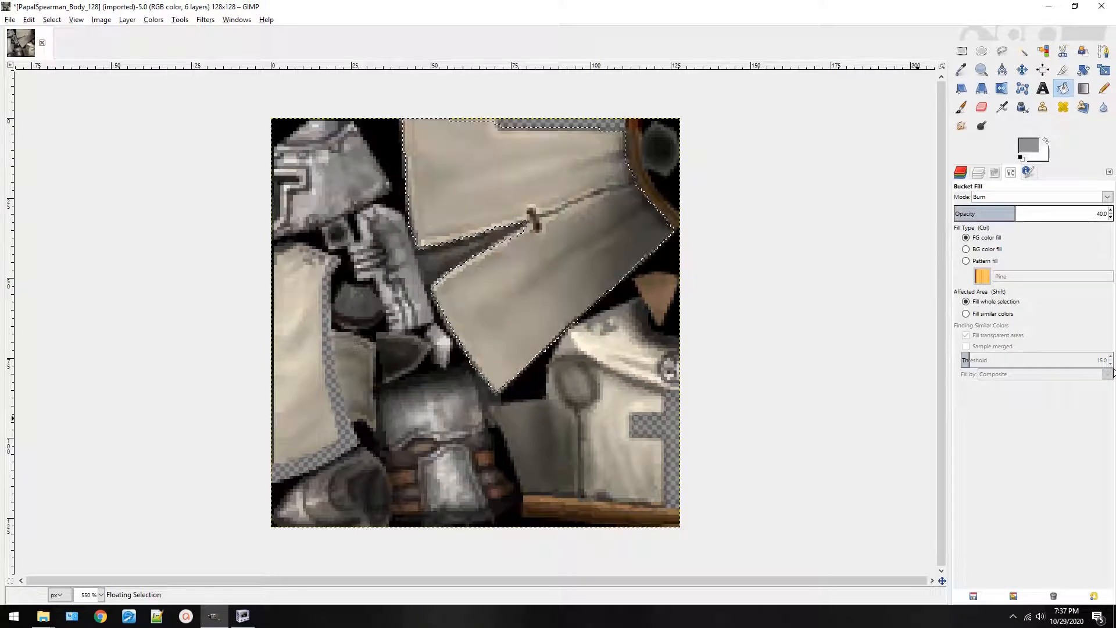
Set the fill mode back to Normal, try a foreground colour fill of the cloth at 100 opacity, and undo it.
click(992, 198)
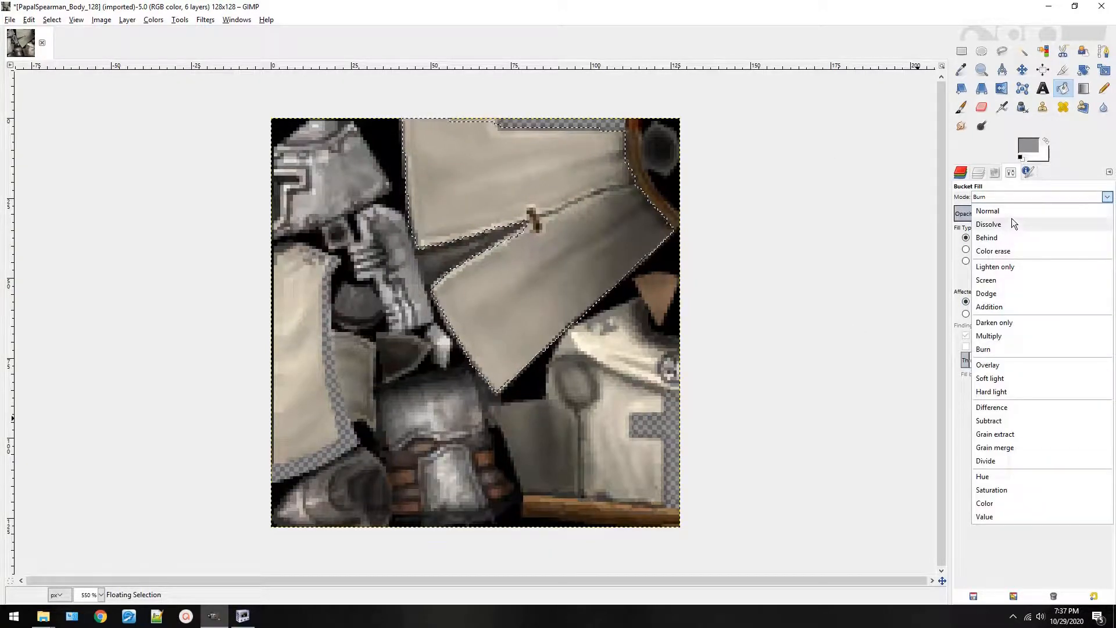
click(1008, 221)
click(1003, 199)
click(1002, 209)
click(1015, 201)
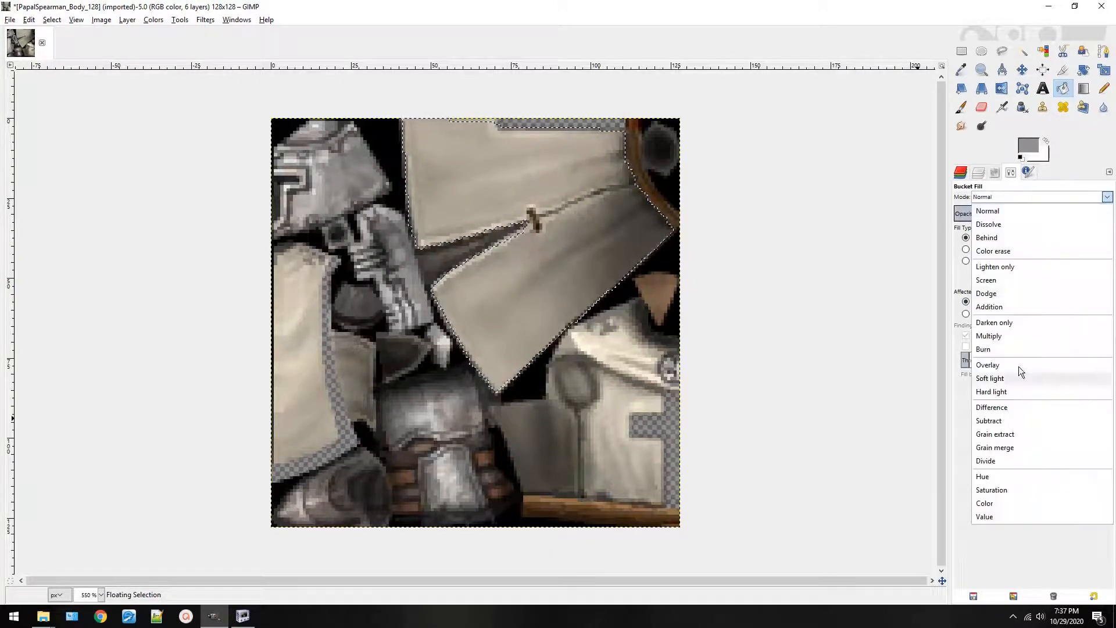
click(1030, 190)
drag(1010, 215, 1107, 214)
click(560, 165)
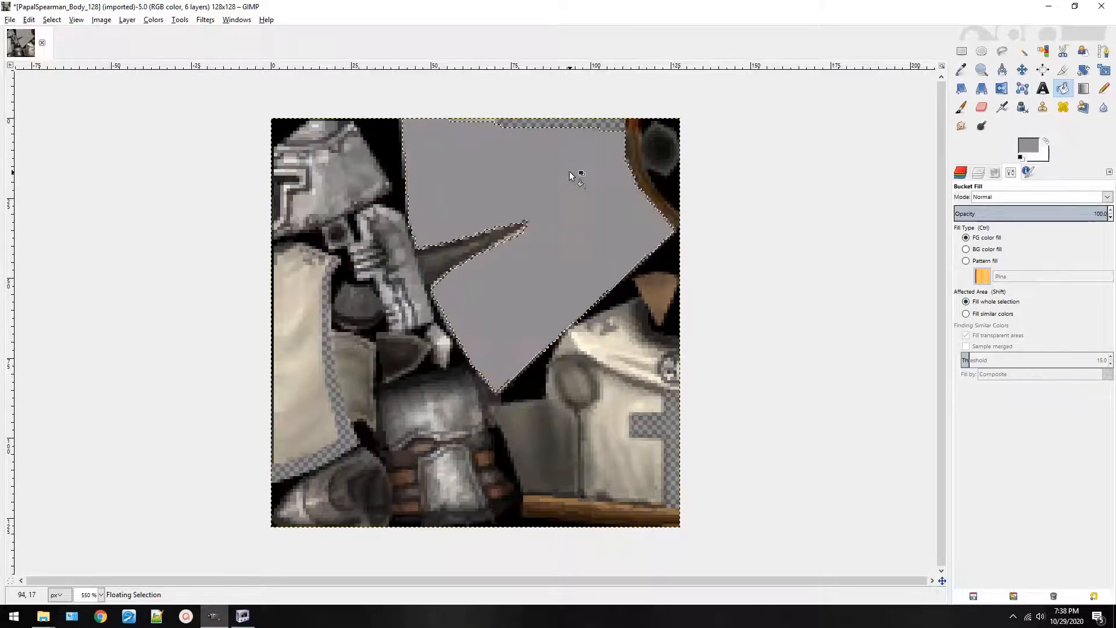
key(ctrl+z)
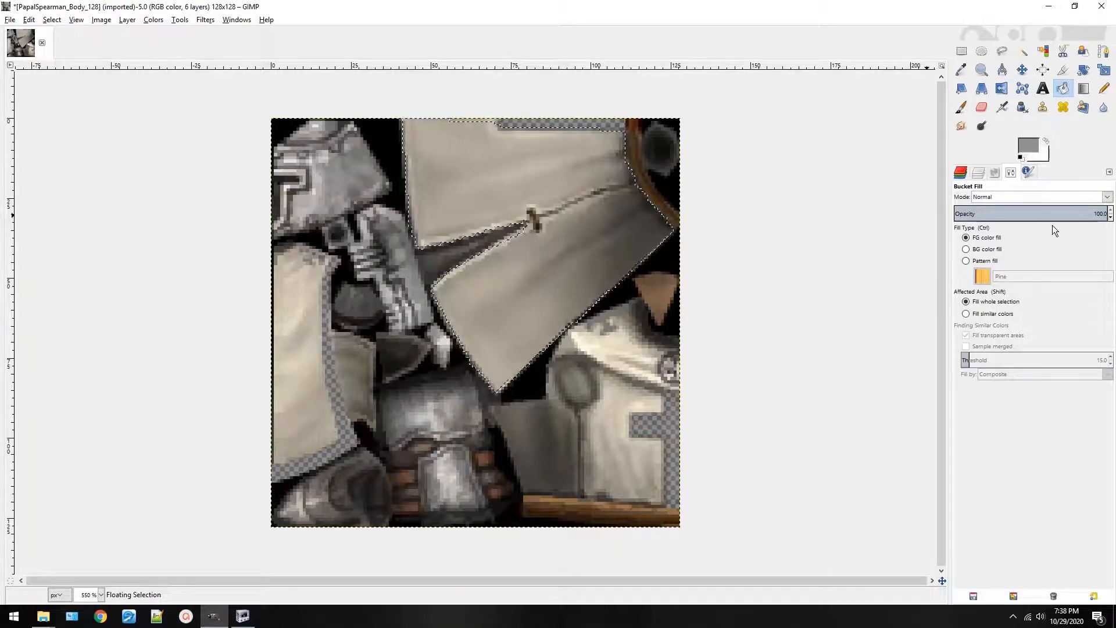
Lower the Bucket Fill opacity to 29.8, try foreground and background colour fills on the cloth, and undo each fill.
drag(1052, 214, 1000, 214)
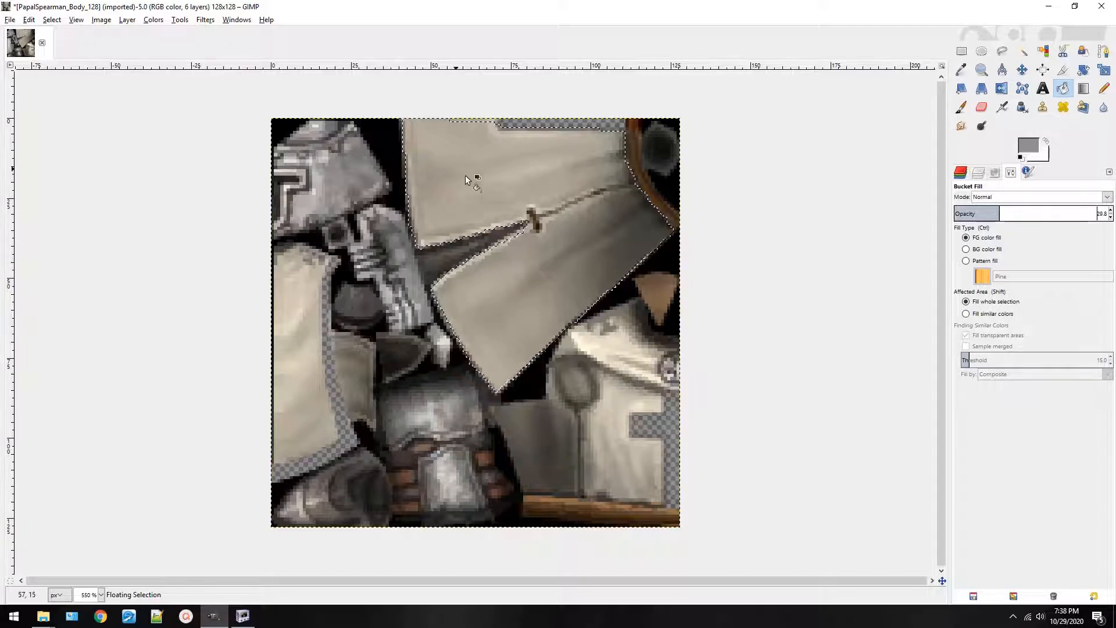
click(483, 180)
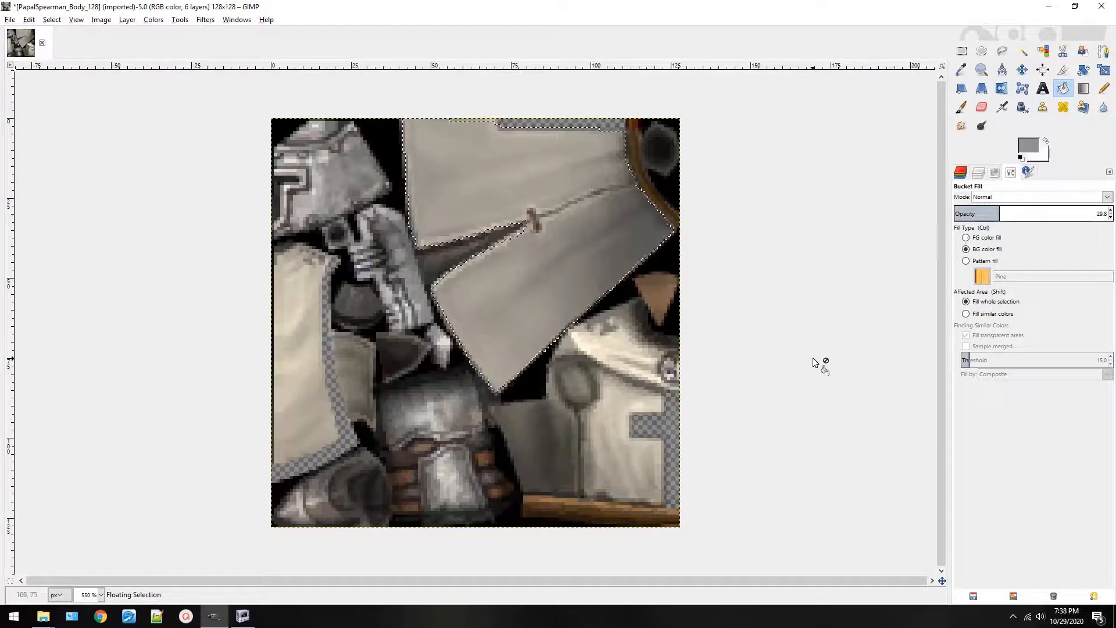
key(ctrl+z)
click(546, 193)
key(ctrl+z)
ctrl+click(564, 186)
key(ctrl+z)
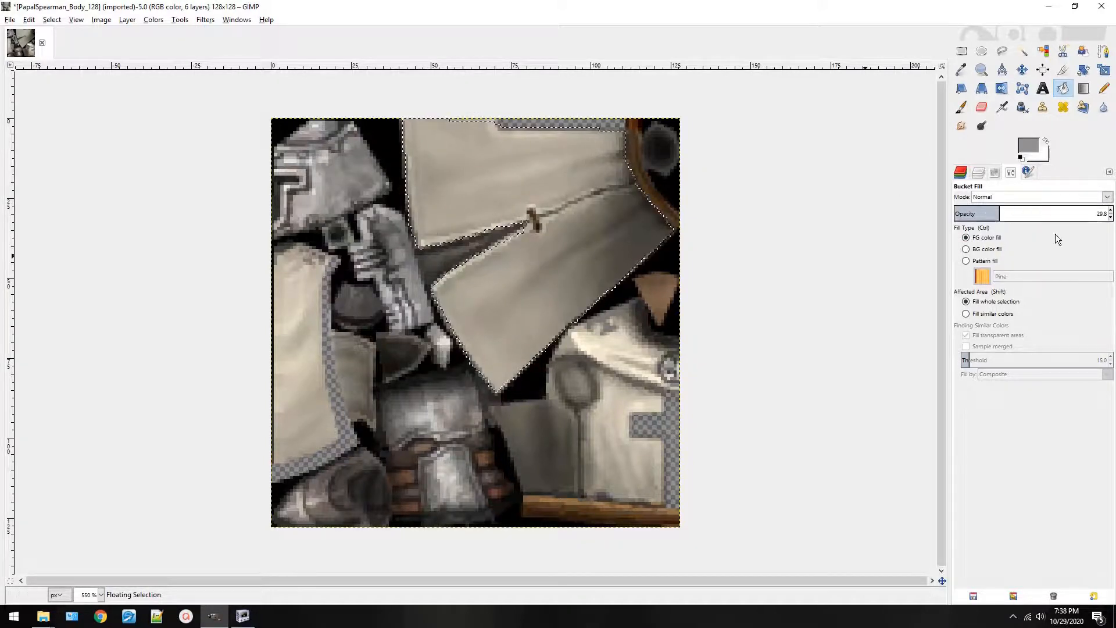
Set the Bucket Fill opacity to 100, look through the background colour and pattern fill types, and return to foreground colour fill.
drag(1061, 211, 1111, 212)
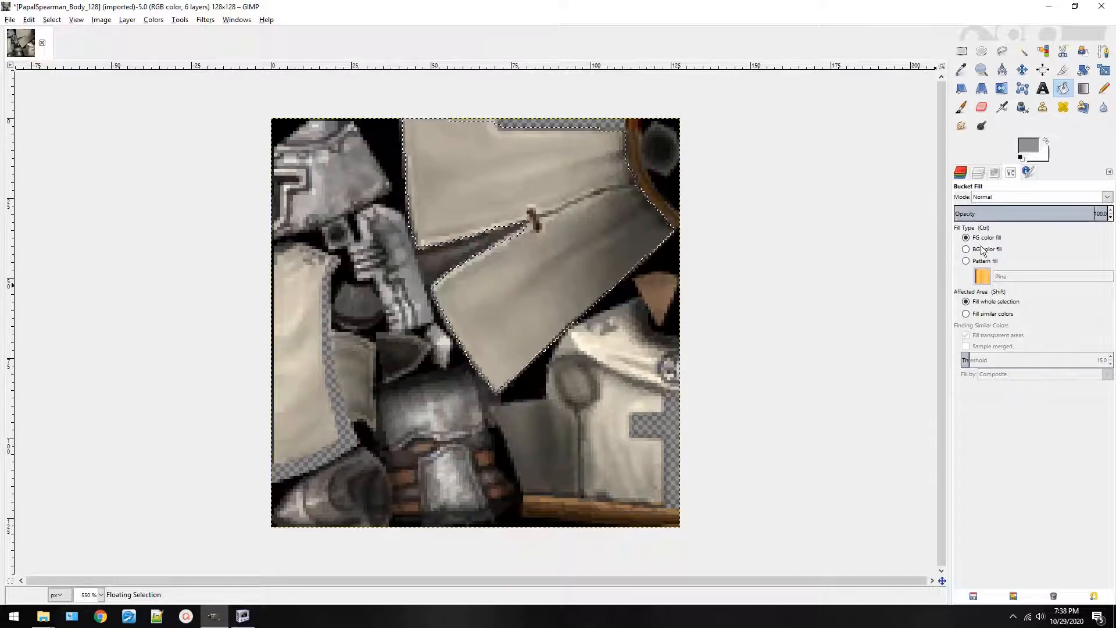
click(994, 252)
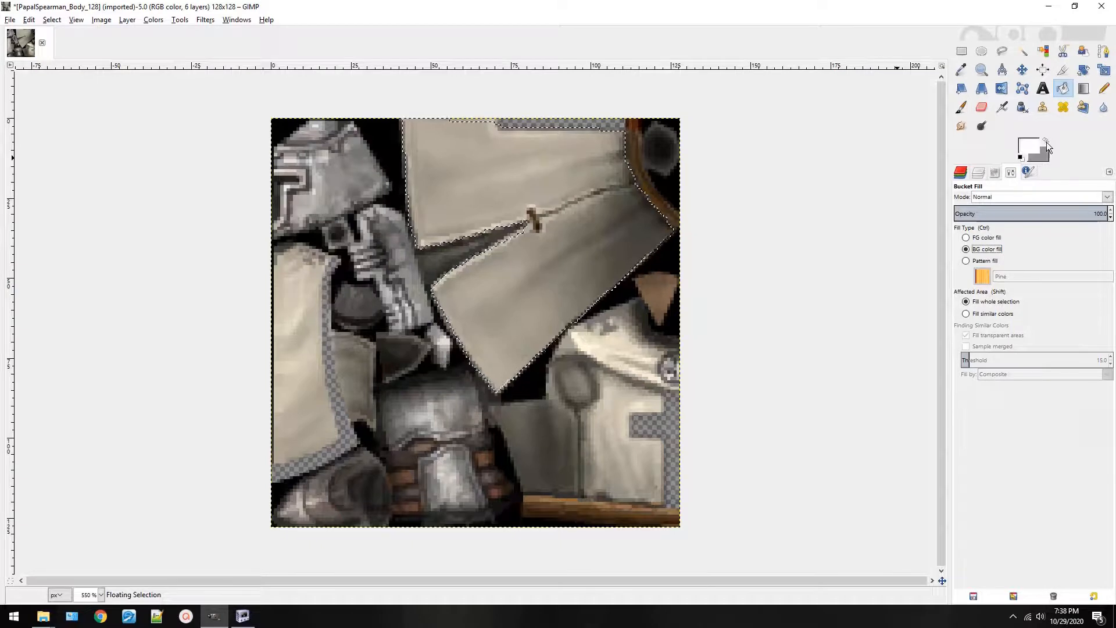
click(986, 238)
click(966, 261)
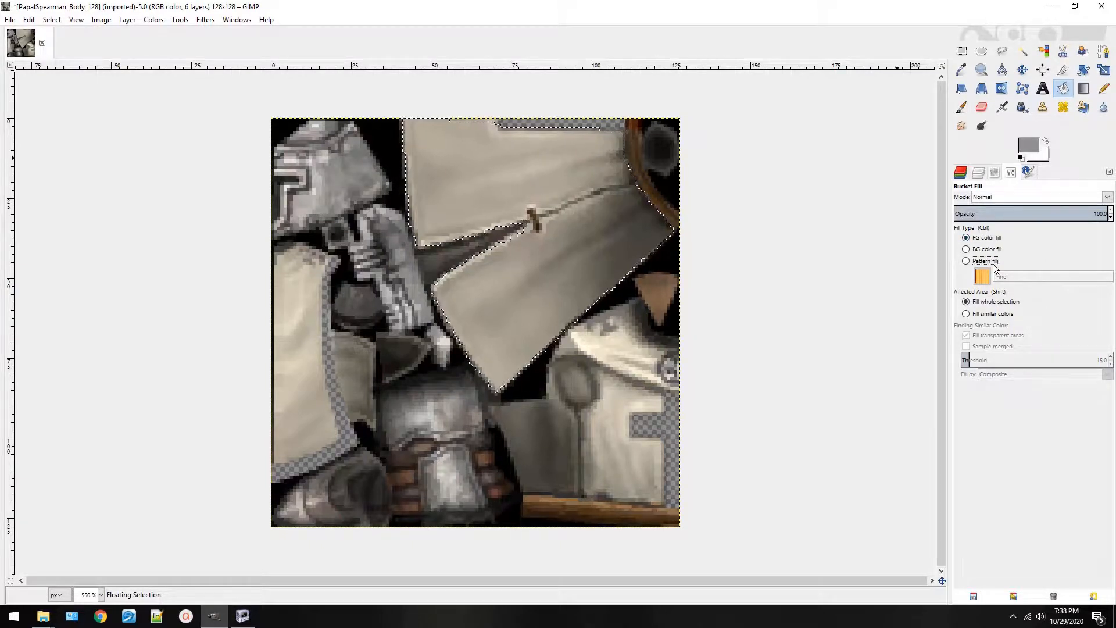
click(982, 276)
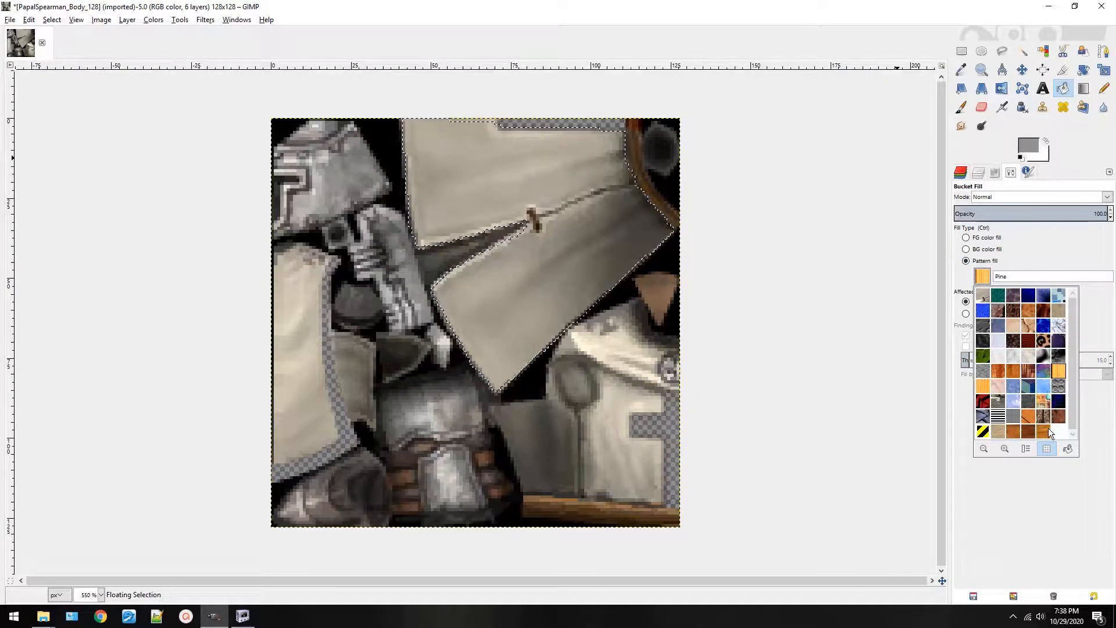
click(987, 237)
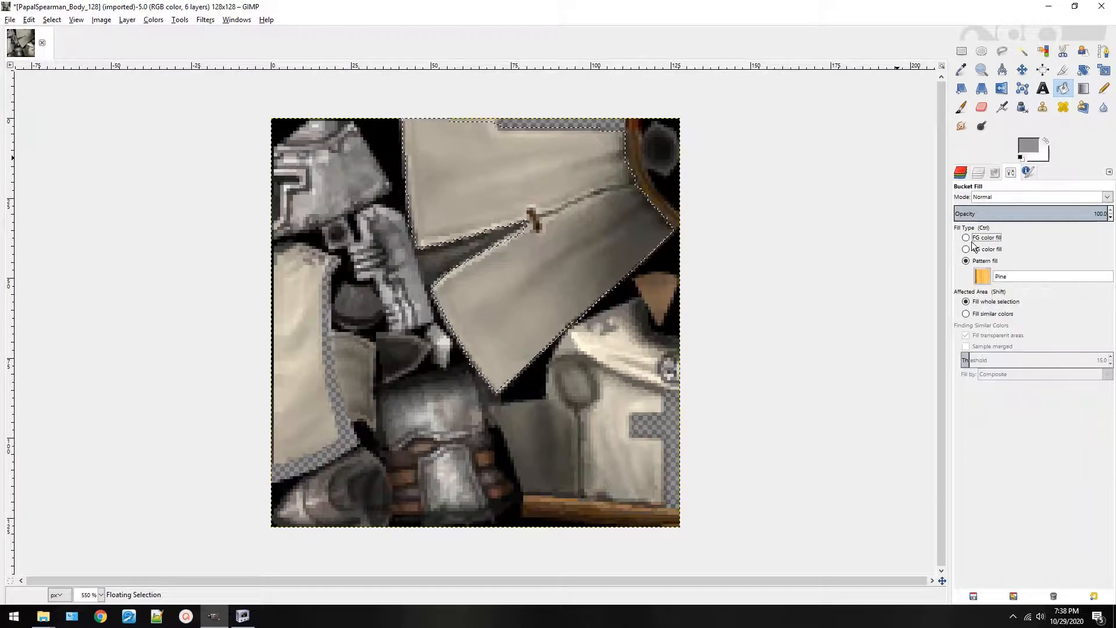
click(987, 238)
Try foreground colour fills on the cloth, first affecting similar colours and then the whole selection, and undo each fill.
click(999, 314)
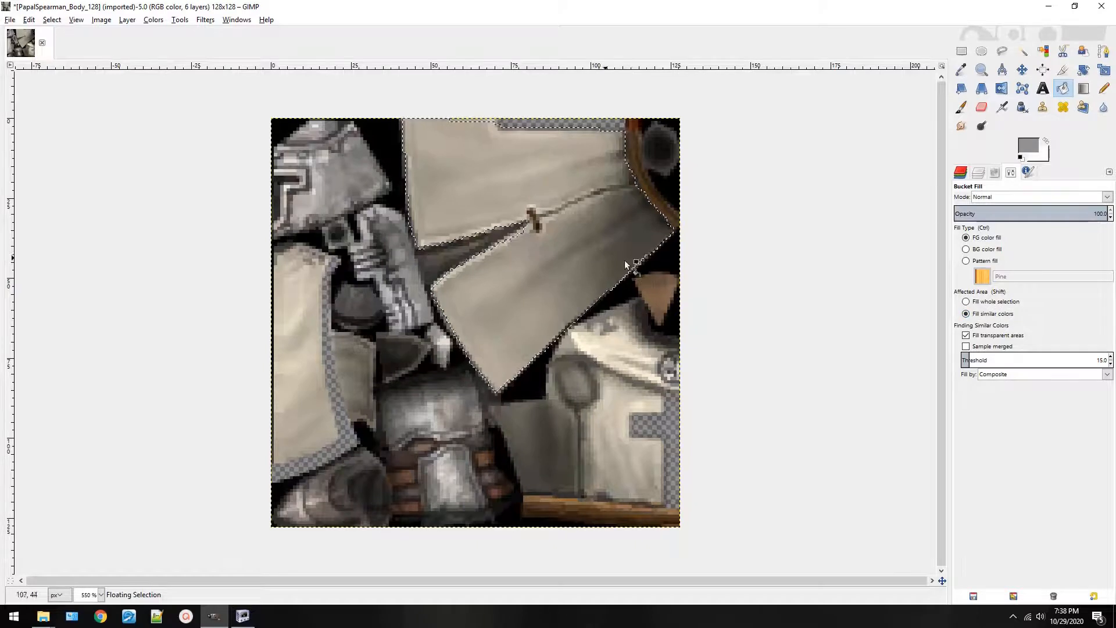
click(555, 269)
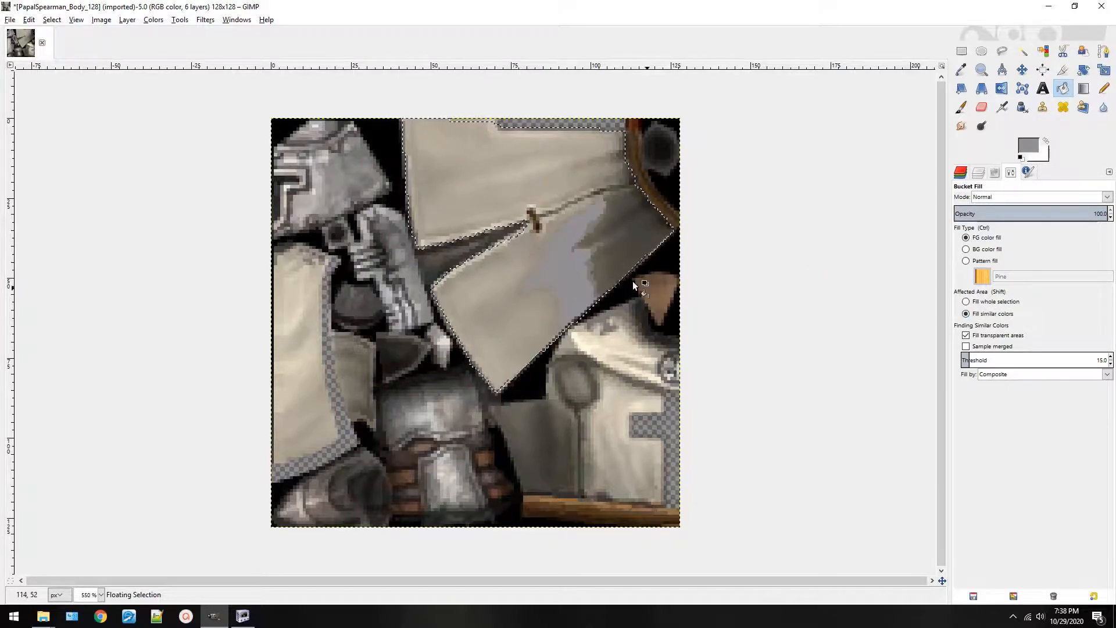
key(ctrl+z)
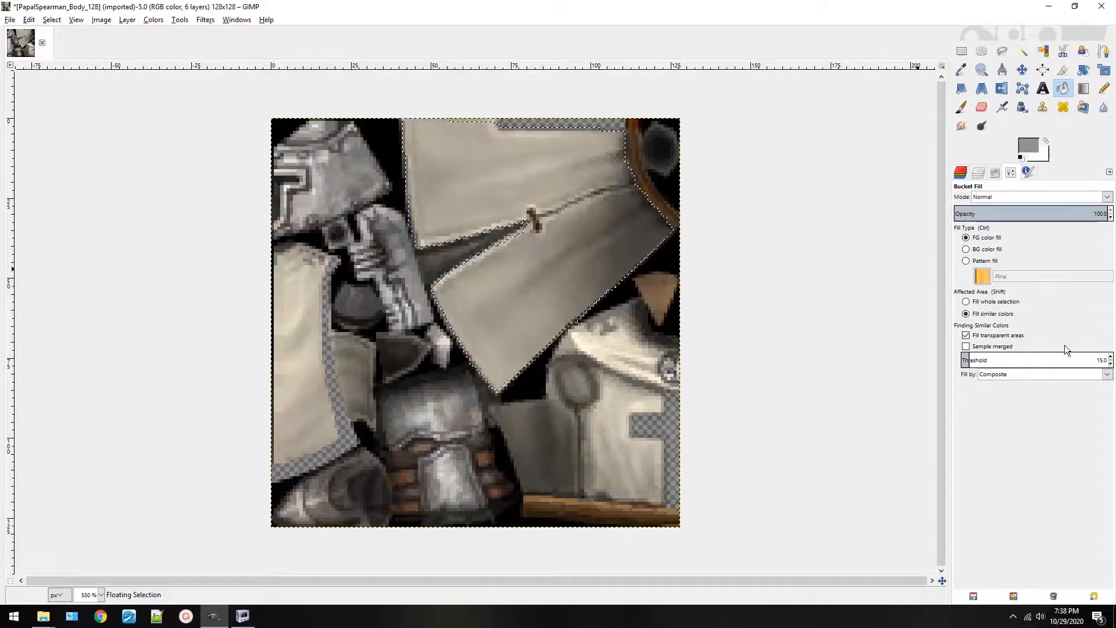
click(976, 302)
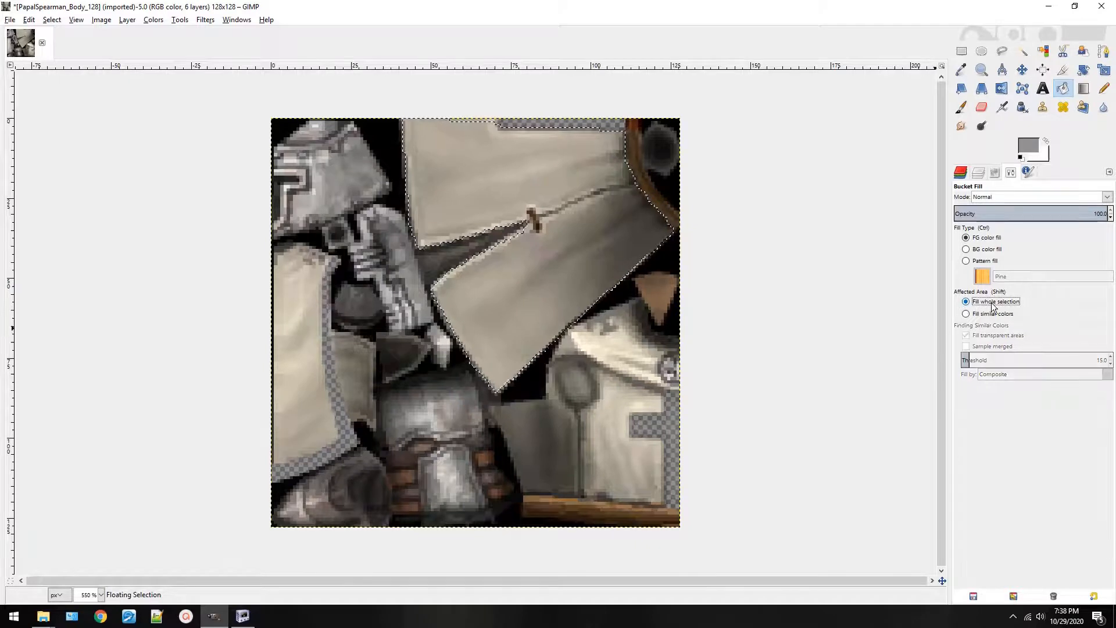
click(581, 279)
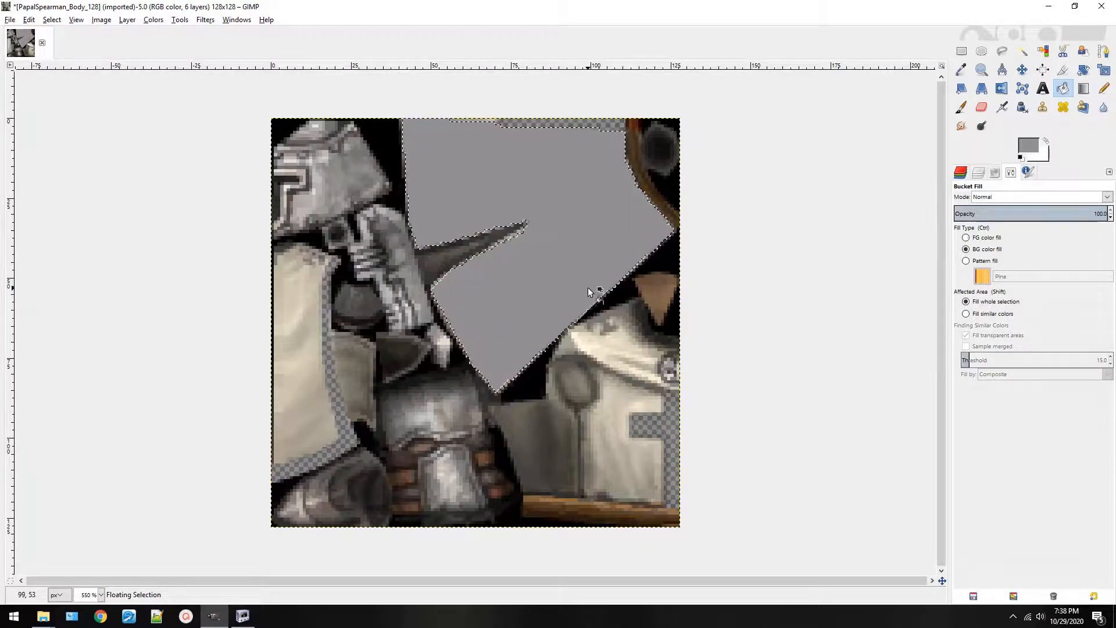
key(ctrl+z)
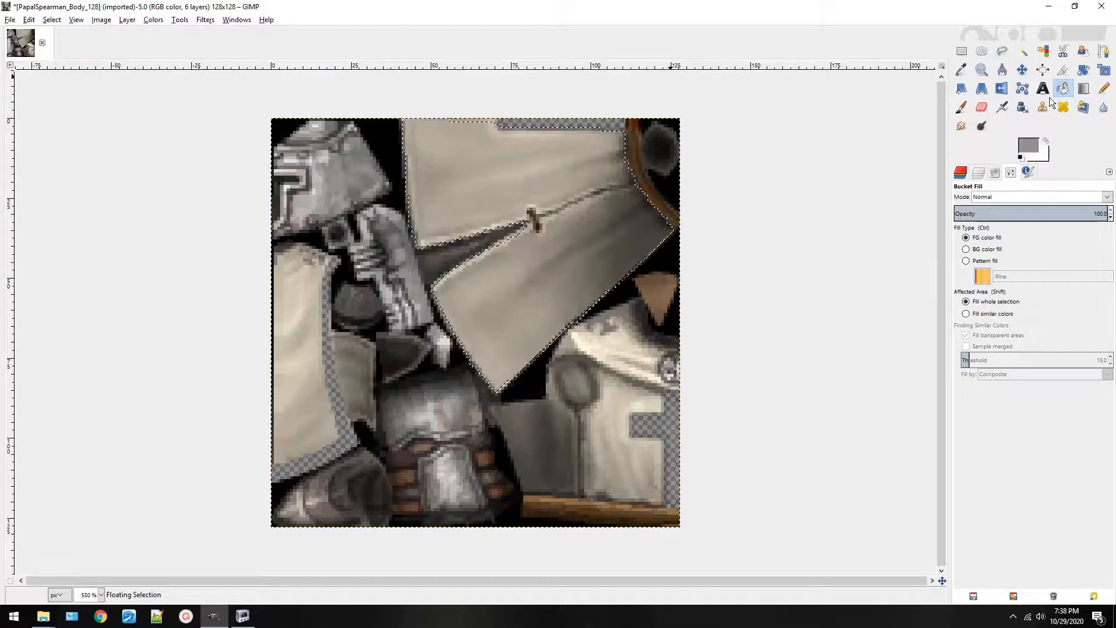
Lower the Bucket Fill opacity to 29.4, change the foreground colour to magenta d900d6, and try filling the cloth before undoing the fills.
click(999, 213)
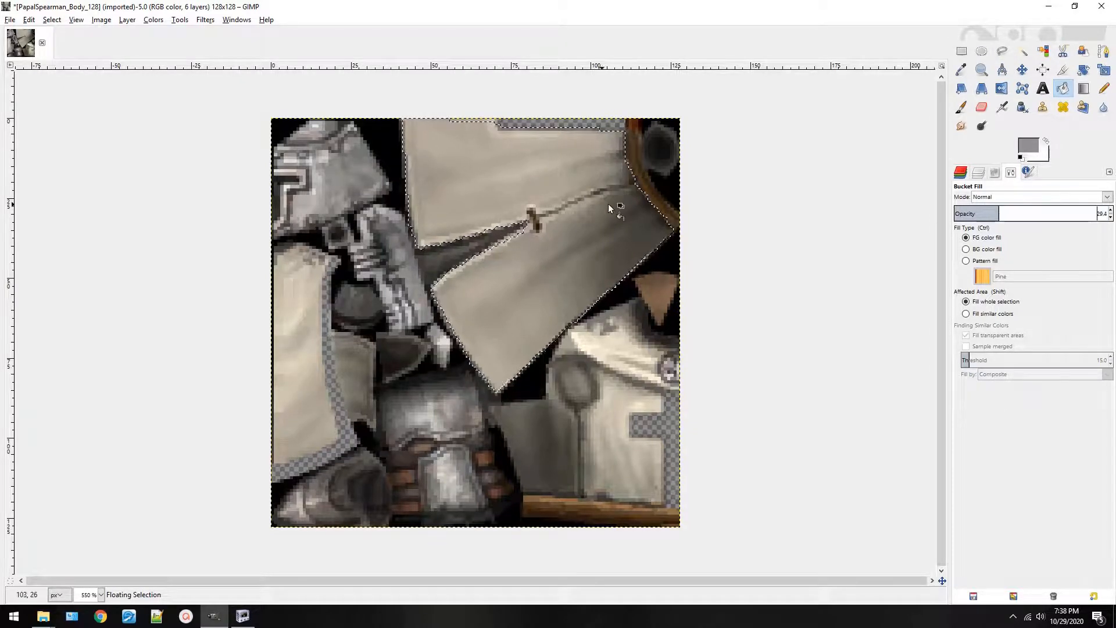
click(608, 204)
click(1028, 146)
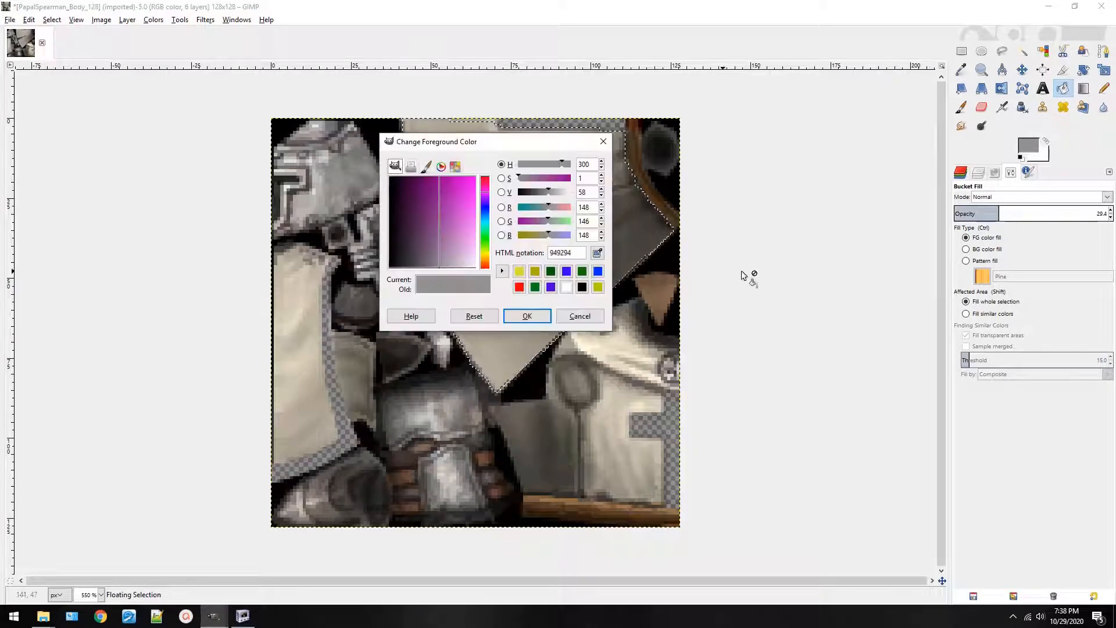
drag(407, 192, 462, 189)
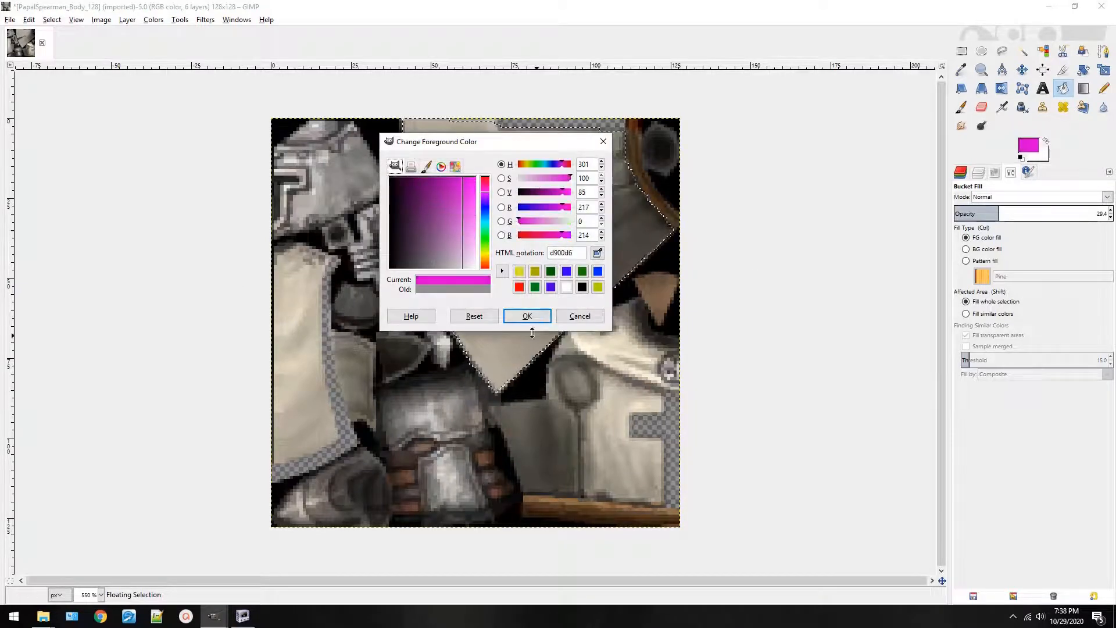
click(527, 316)
click(588, 257)
key(ctrl+z)
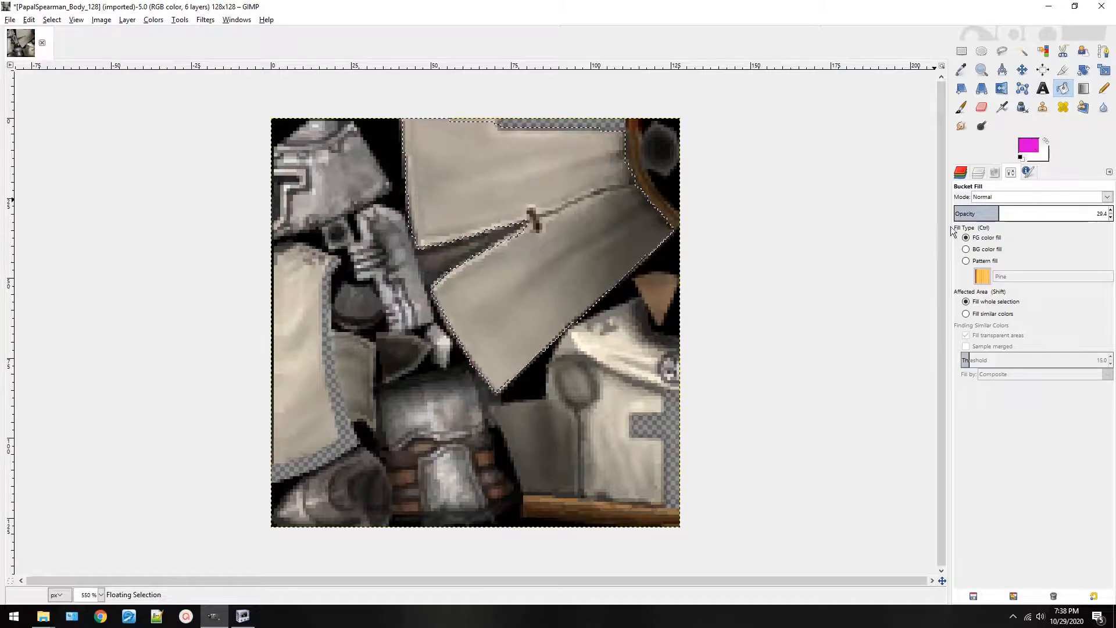
Try Blend gradients from foreground to background colour across the cloth at 100 opacity, and undo them.
click(1083, 88)
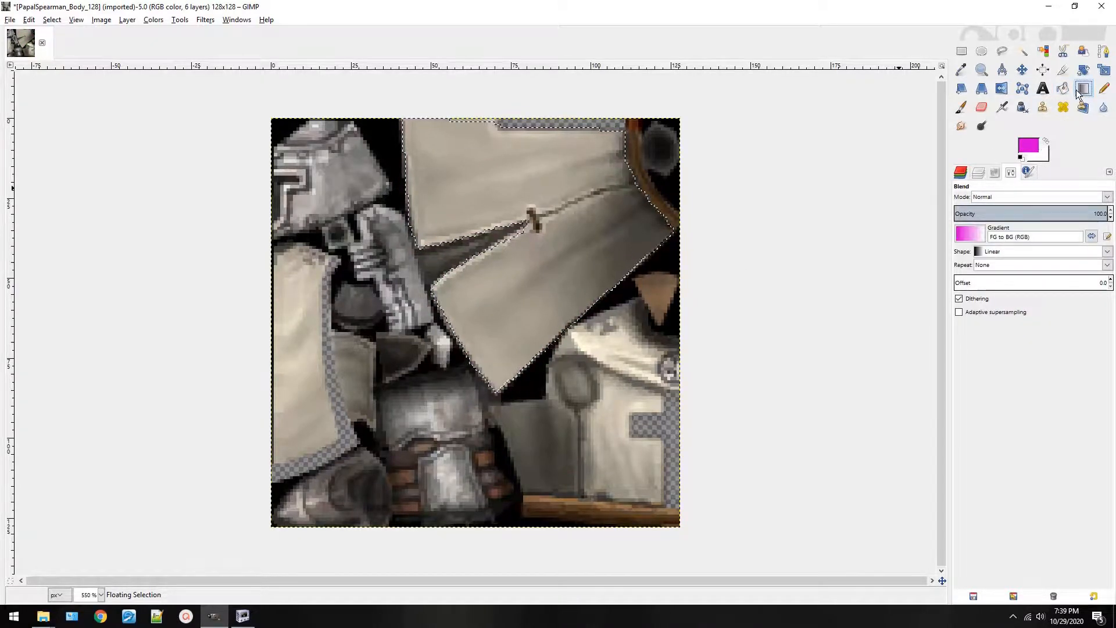
mouse_move(630, 207)
mouse_down()
mouse_move(577, 345)
mouse_move(620, 221)
mouse_up()
drag(547, 211, 625, 404)
key(ctrl+z)
key(ctrl+z)
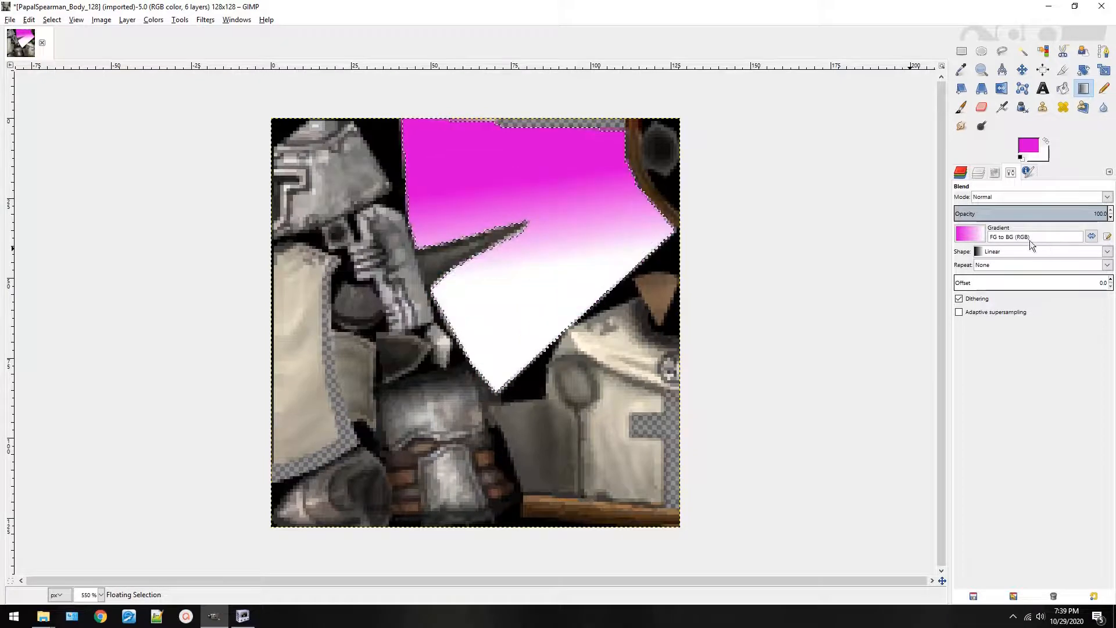
key(ctrl+z)
key(ctrl+z)
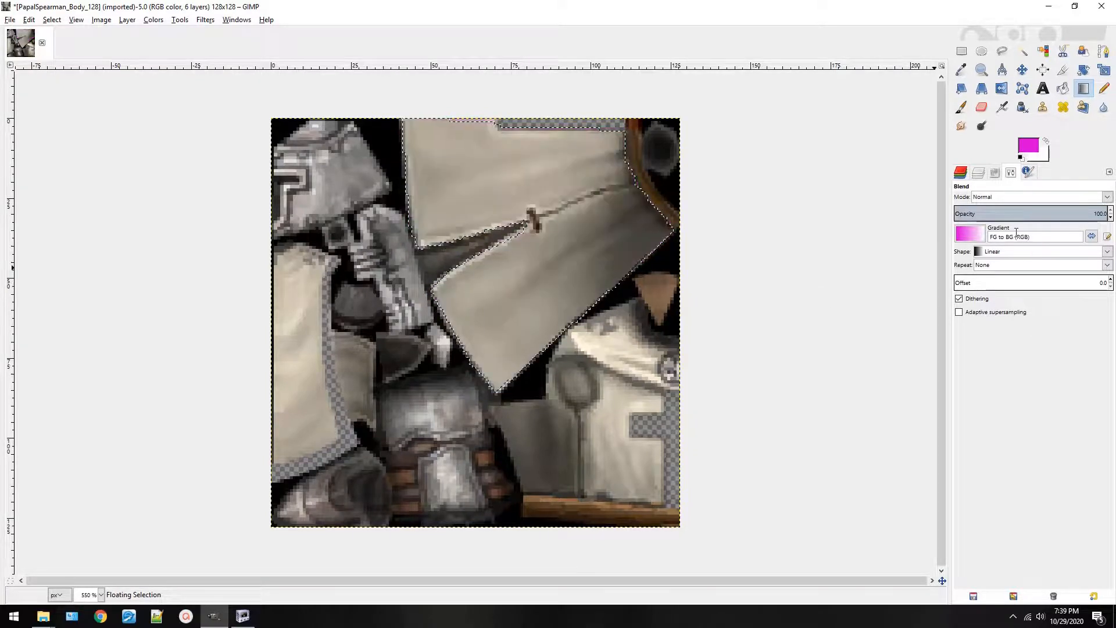
Lower the Blend opacity to 27.2, try several magenta-to-white gradients across the cloth, and undo them all.
drag(1001, 213, 996, 212)
drag(488, 355, 634, 380)
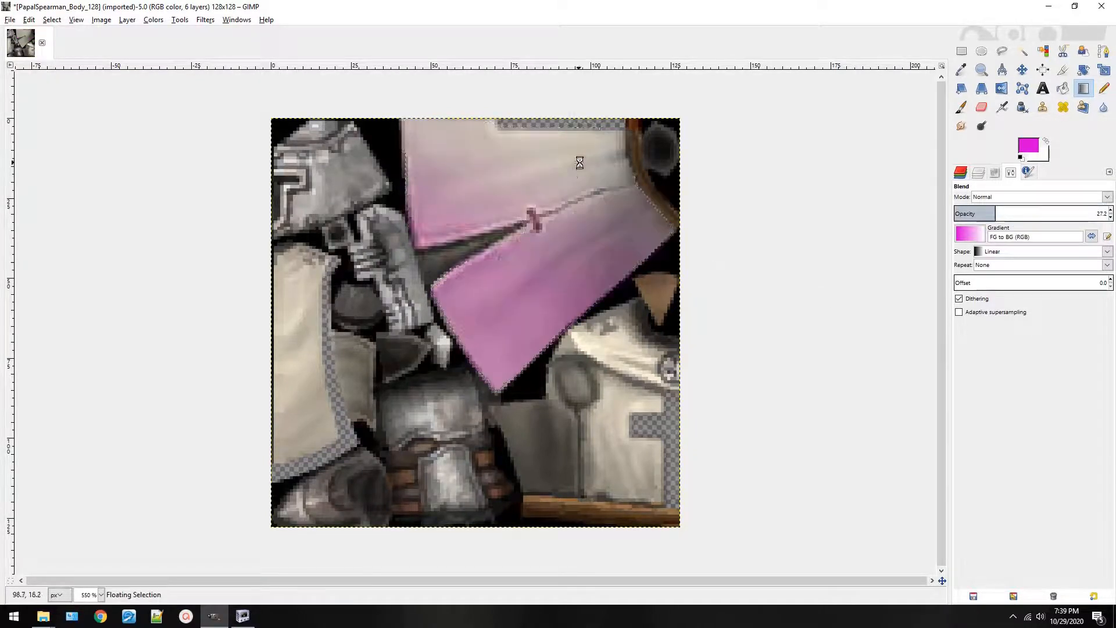
mouse_move(594, 227)
mouse_down()
mouse_move(512, 337)
mouse_move(581, 229)
mouse_up()
key(ctrl+z)
key(ctrl+z)
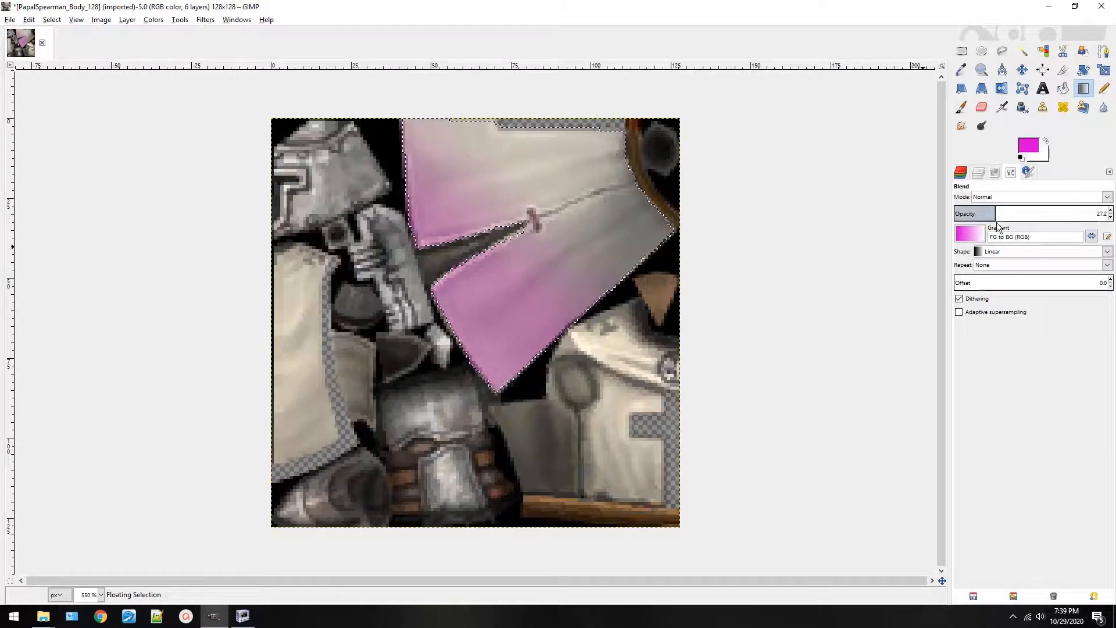
drag(474, 329, 611, 388)
key(ctrl+z)
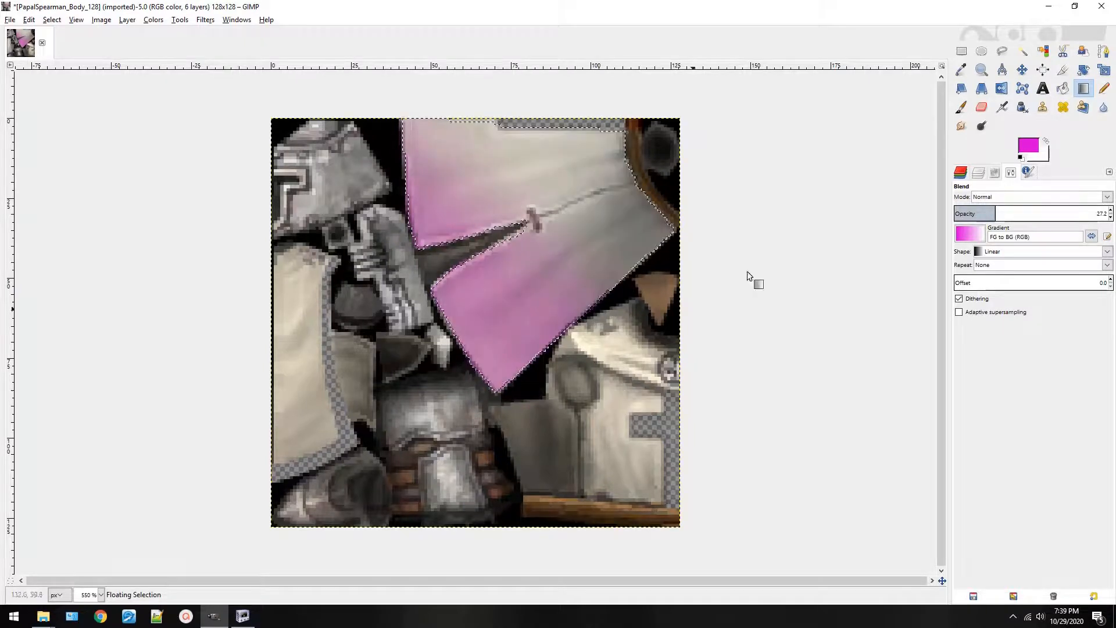
key(ctrl+z)
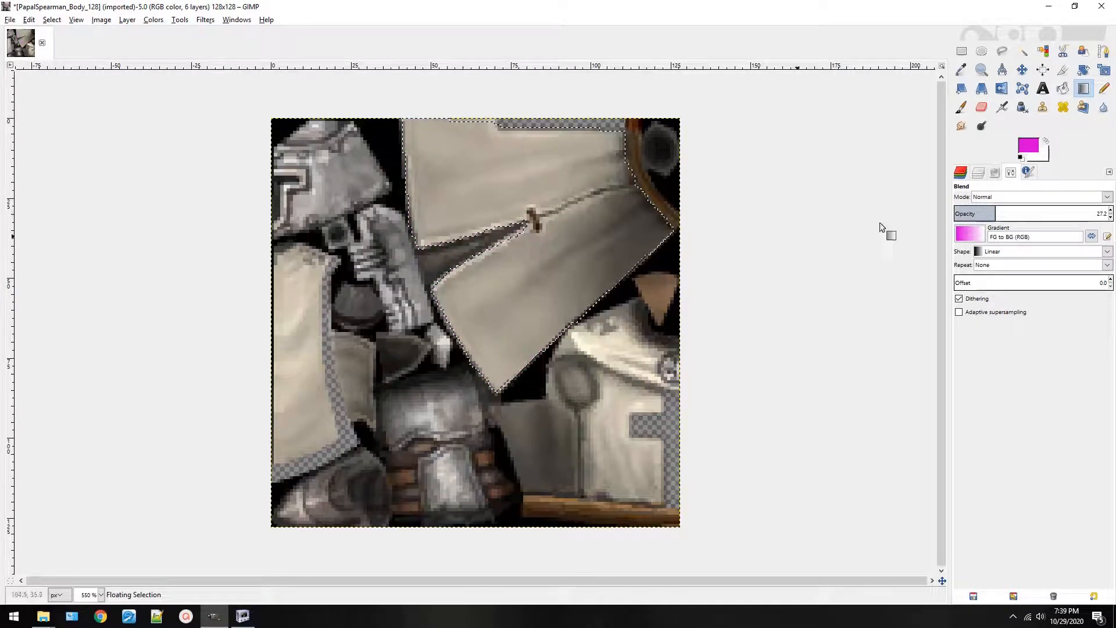
Try Pencil strokes on the upper cloth, first at the existing opacity and then at 25.7, and undo each one.
click(1103, 88)
mouse_move(481, 166)
mouse_down()
mouse_move(637, 169)
mouse_move(348, 140)
mouse_move(558, 137)
mouse_up()
key(ctrl+z)
drag(1096, 213, 993, 213)
mouse_move(654, 175)
mouse_down()
mouse_move(600, 193)
mouse_move(516, 131)
mouse_move(531, 154)
mouse_up()
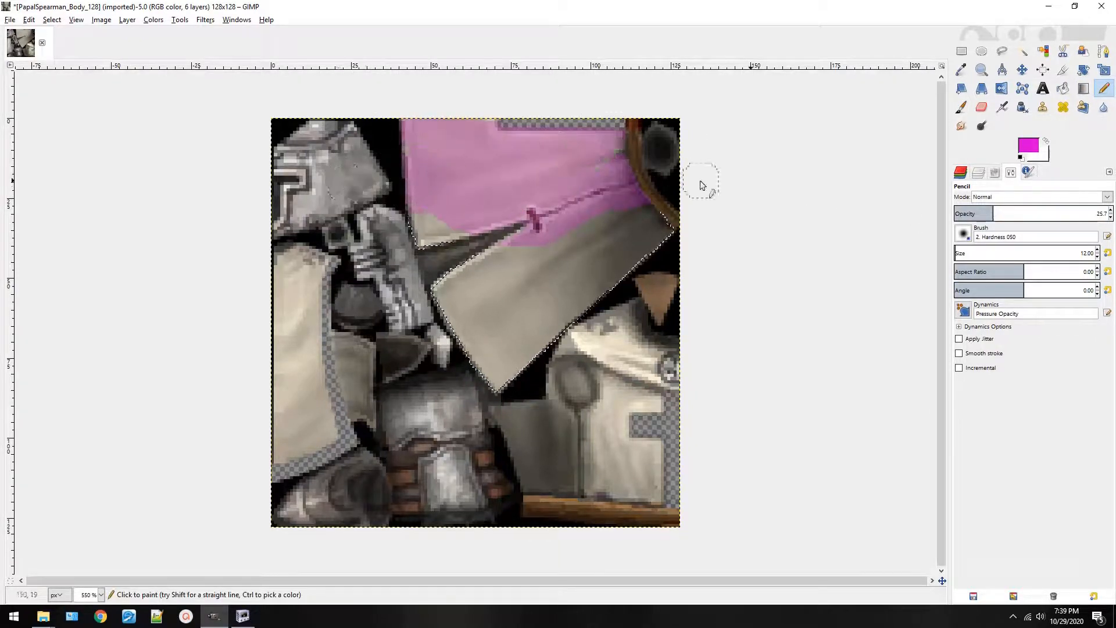
key(ctrl+z)
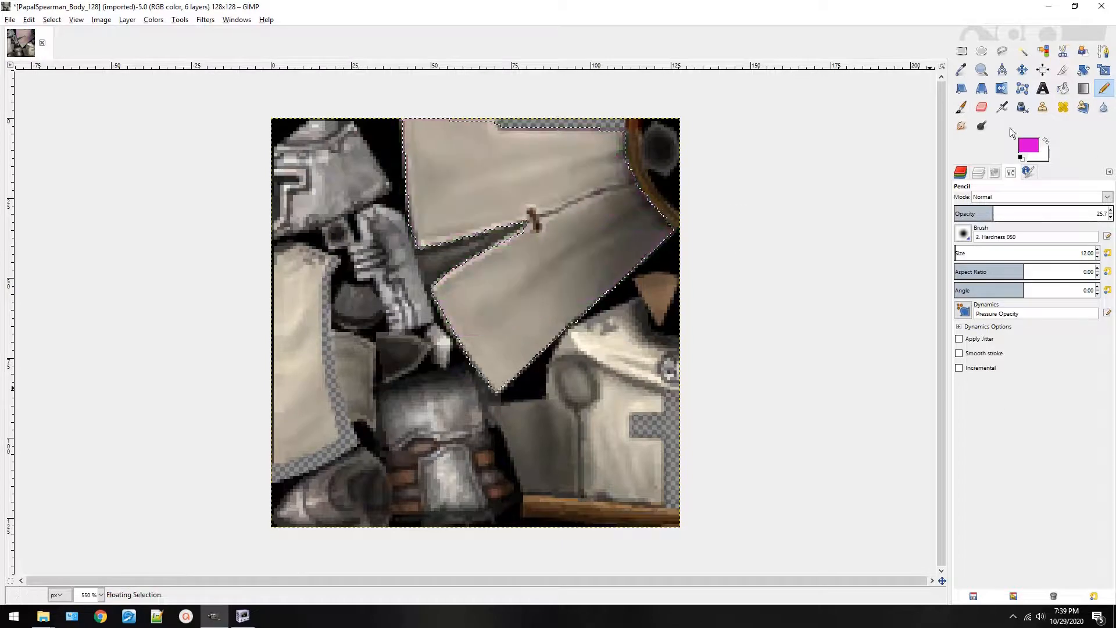
Try magenta Paintbrush strokes on the upper cloth at 100 opacity, and undo them.
click(960, 107)
drag(572, 148, 515, 179)
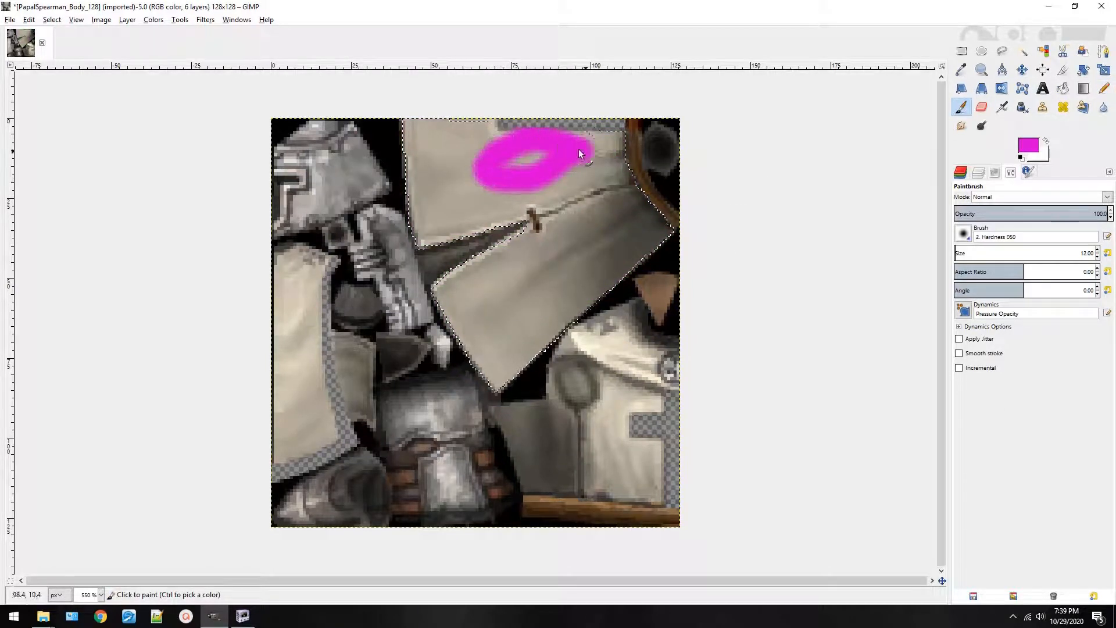
drag(578, 149, 646, 195)
key(ctrl+z)
Try a single Pencil dab on the upper cloth at 25.7 opacity to show its edge, and undo it.
click(1104, 88)
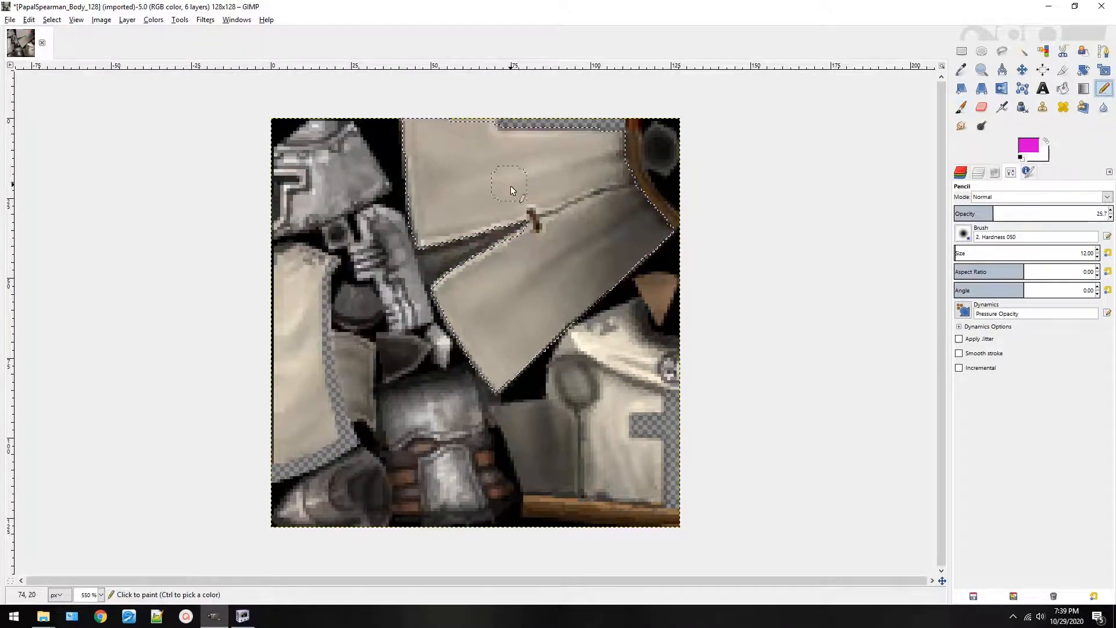
click(504, 161)
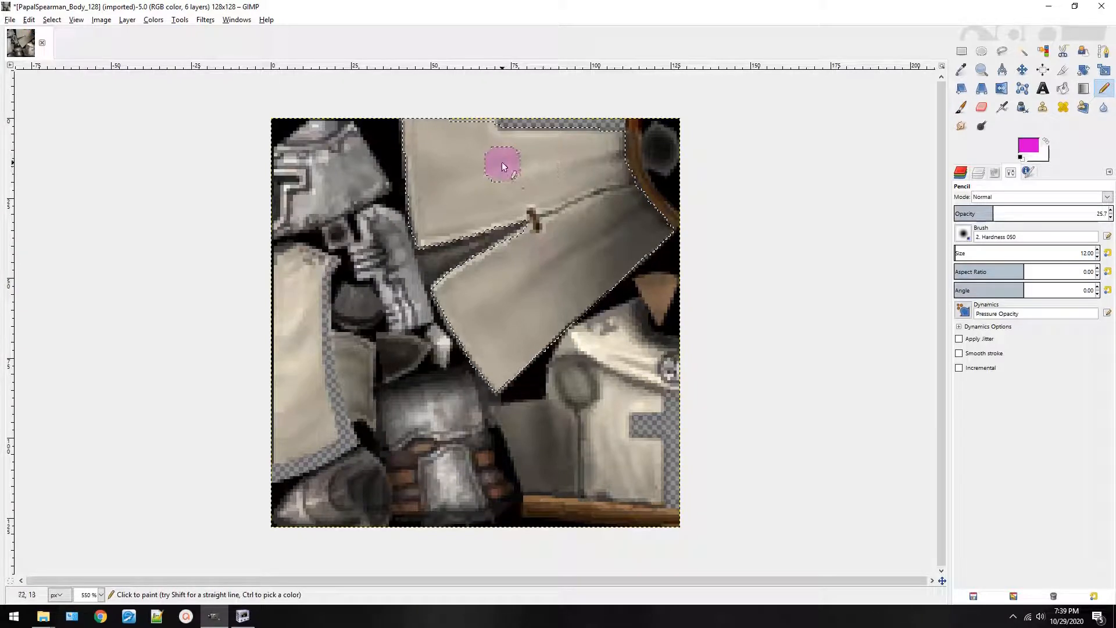
key(ctrl+z)
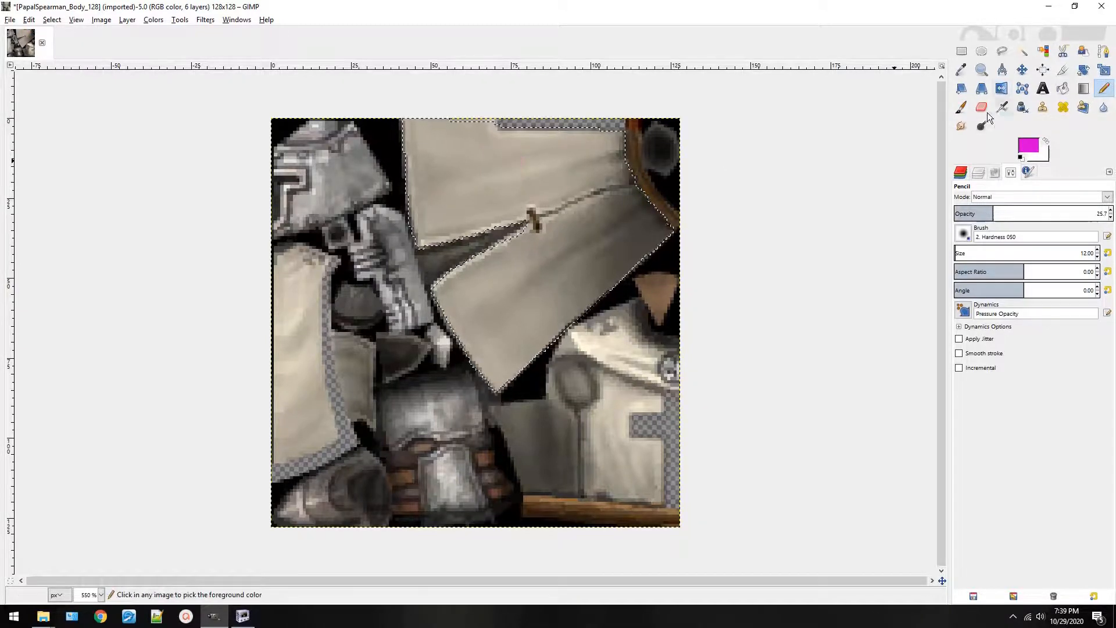
Try a few single Paintbrush dabs on the upper cloth to compare their edges with the Pencil's, and undo them.
click(961, 107)
click(479, 172)
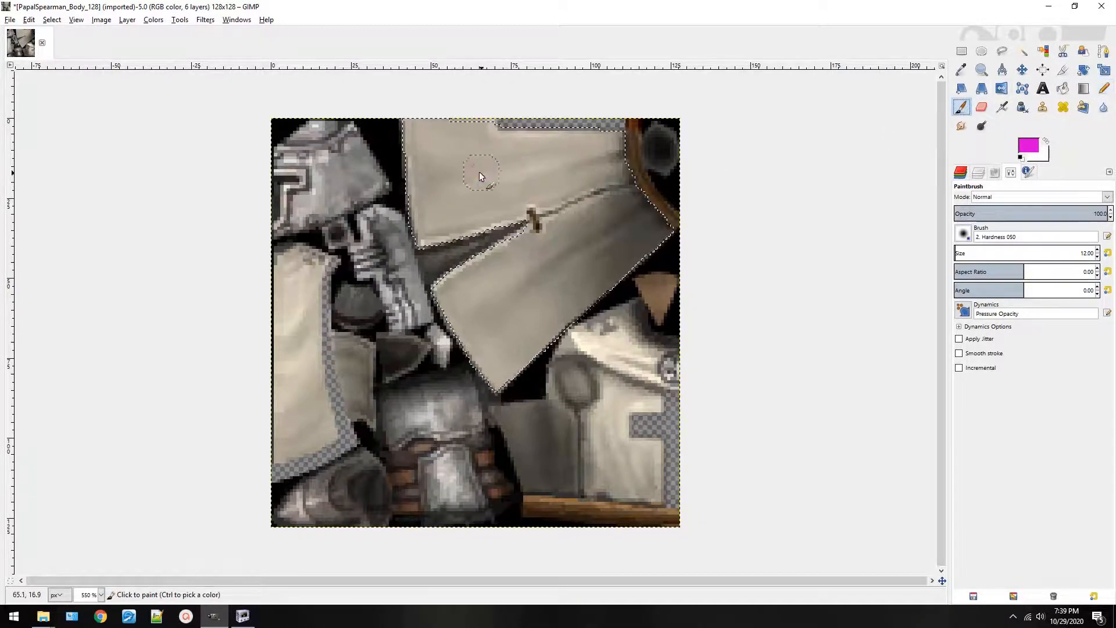
click(510, 171)
click(510, 165)
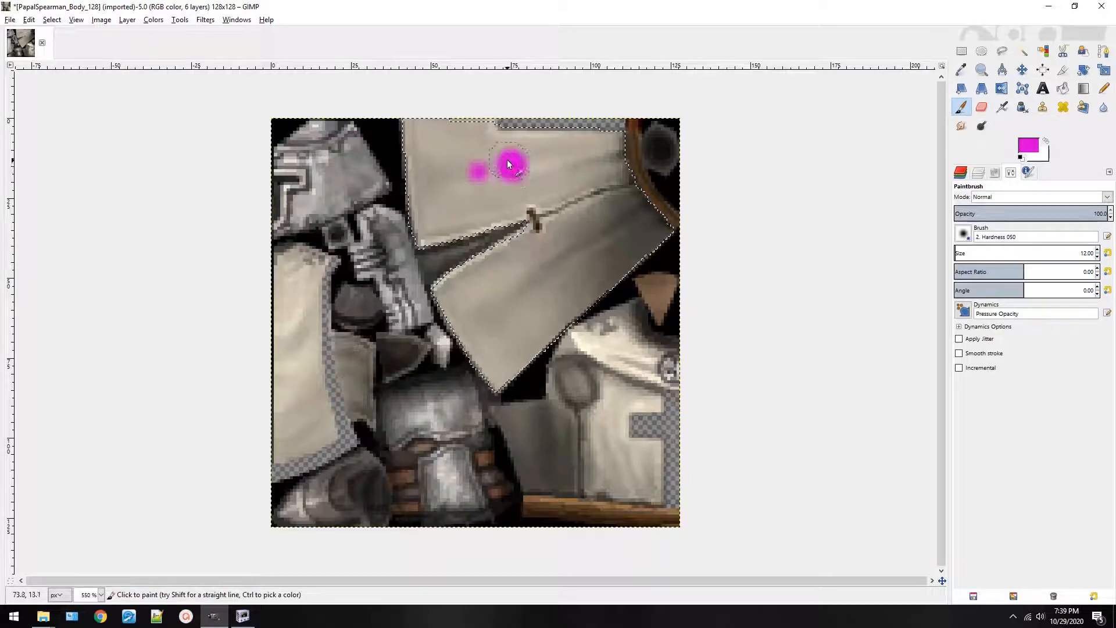
key(ctrl+z)
key(ctrl+z)
key(ctrl+z)
key(ctrl+z)
key(ctrl+z)
Try erasing part of the upper cloth with the size 12 Eraser, and undo the erasure.
click(983, 108)
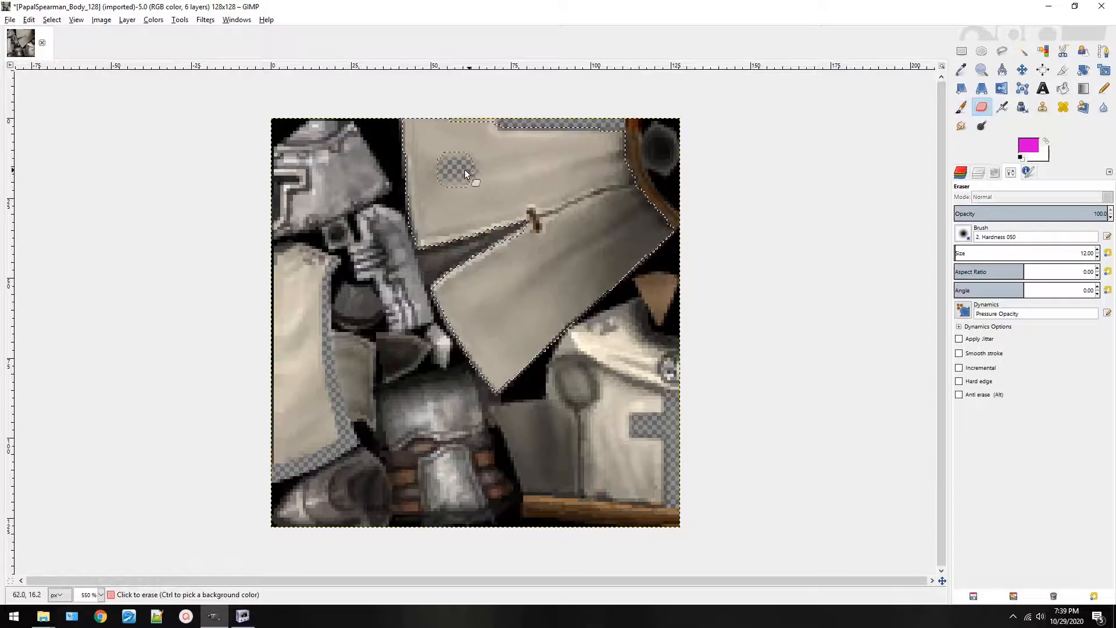
mouse_move(465, 169)
mouse_down()
mouse_move(434, 193)
mouse_move(633, 197)
mouse_up()
key(ctrl+z)
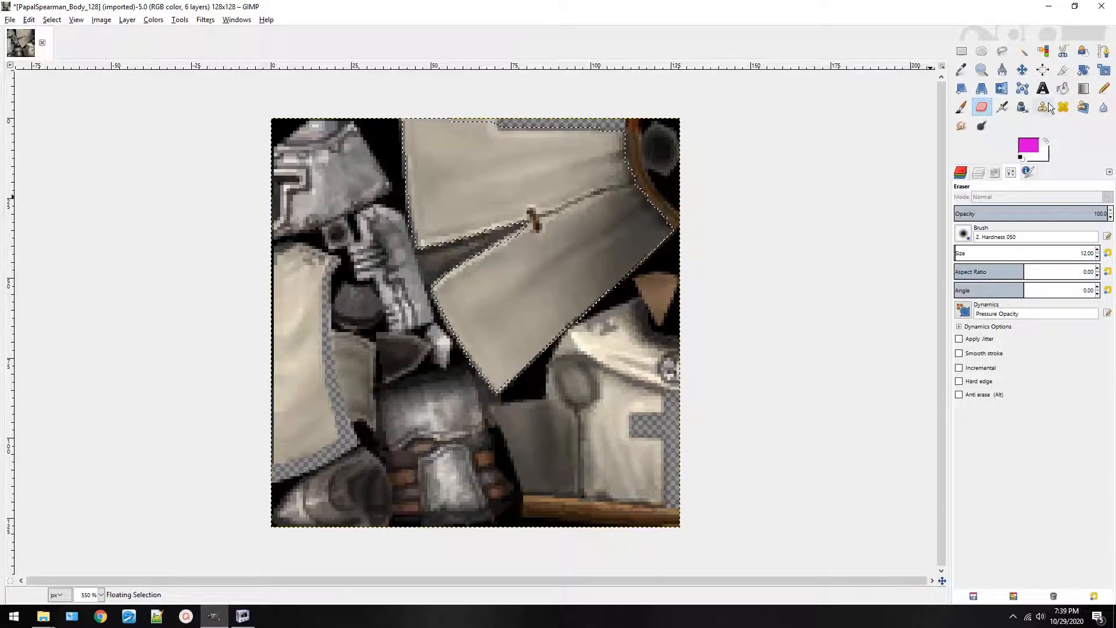
Try an Airbrush stroke in the foreground colour across the cloth, and undo it.
click(1005, 105)
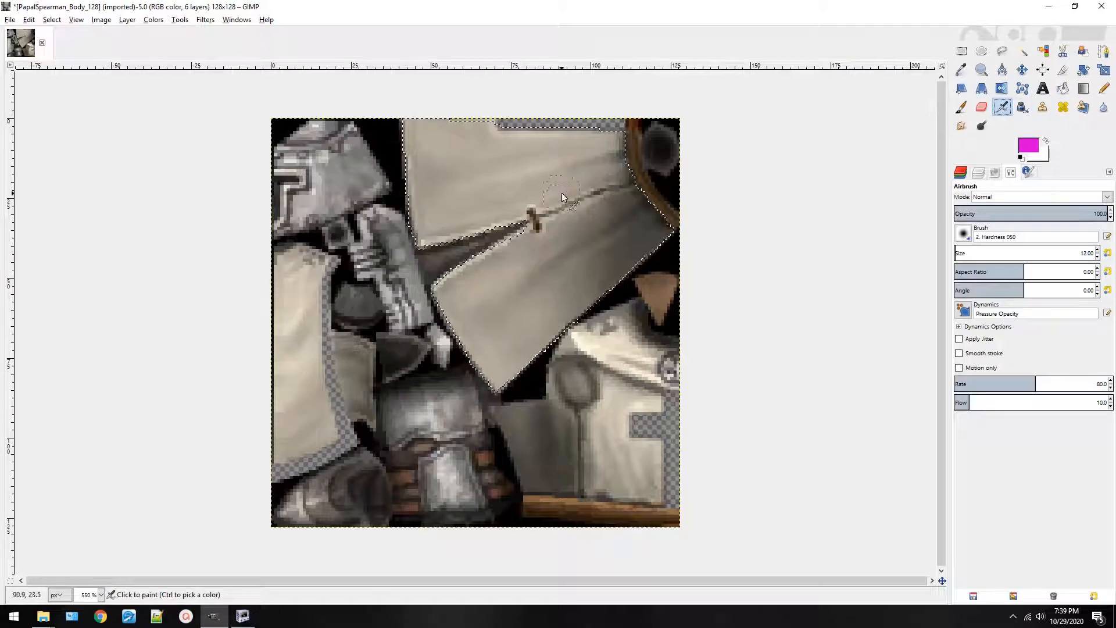
mouse_move(505, 175)
mouse_down()
mouse_move(627, 208)
mouse_move(419, 194)
mouse_up()
key(ctrl+z)
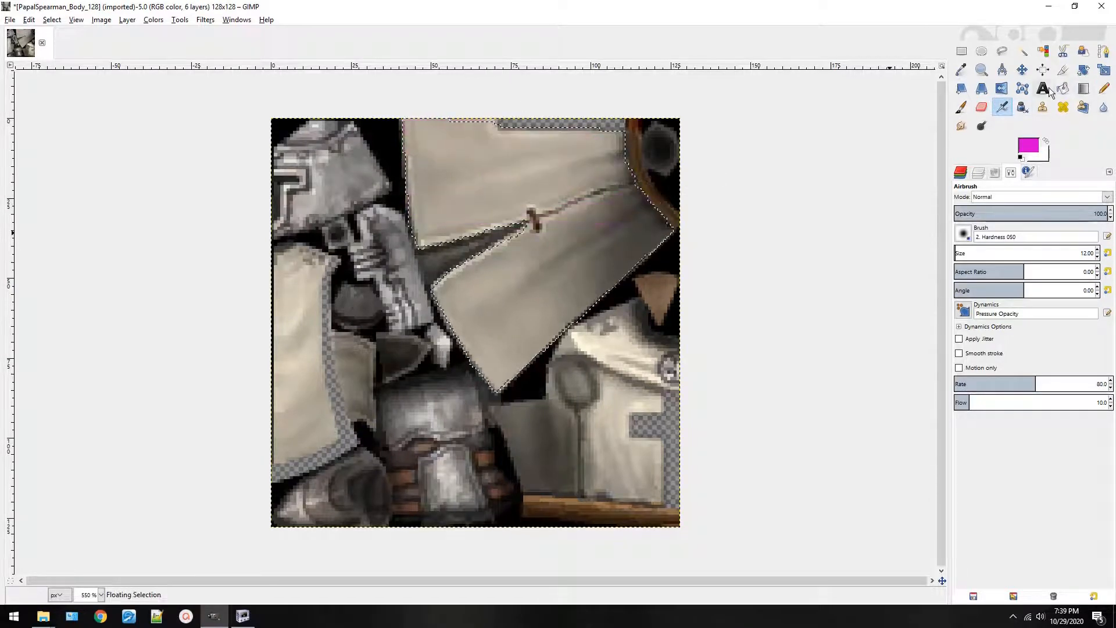
Look over the Ink and Clone options, and anchor the floating selection to the main surface layer with Rectangle Select.
click(1022, 107)
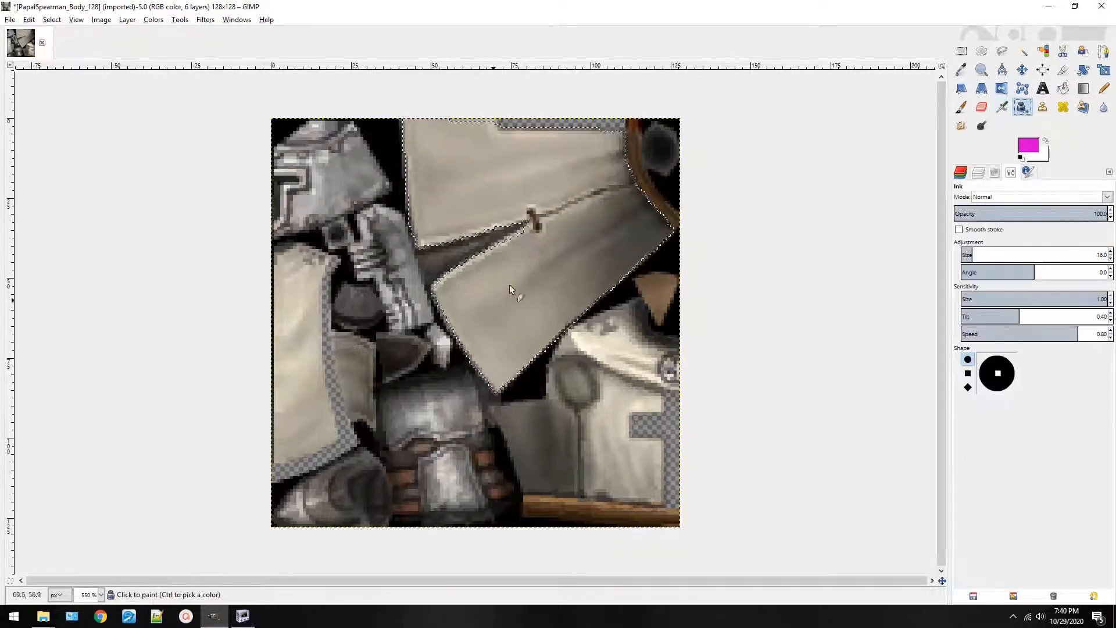
click(1042, 107)
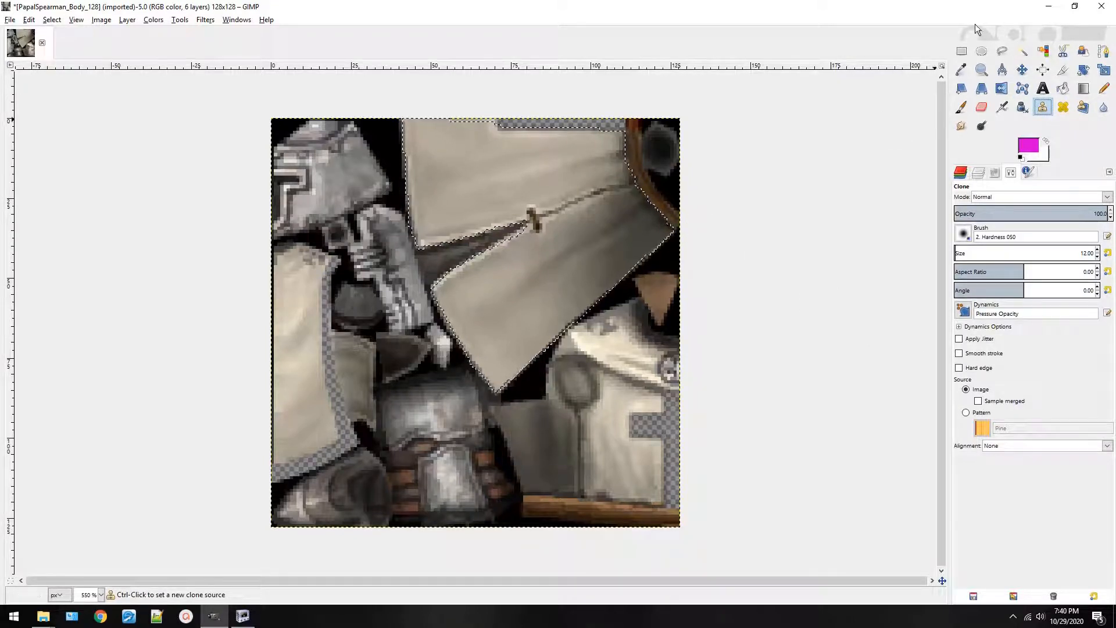
click(961, 70)
click(962, 52)
click(691, 381)
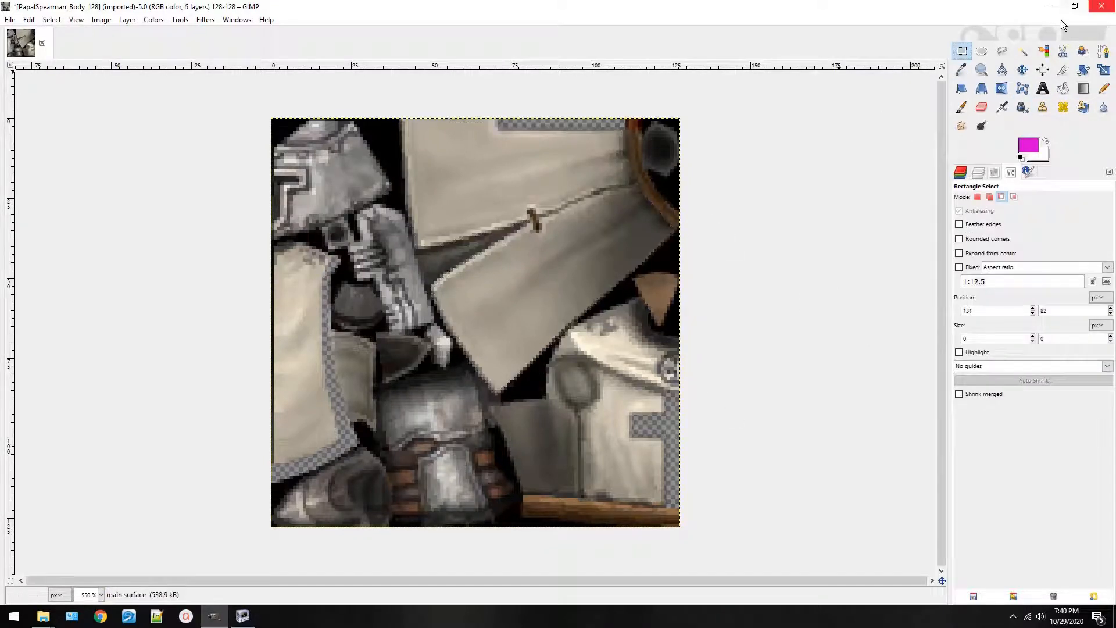
drag(601, 391, 783, 500)
click(611, 513)
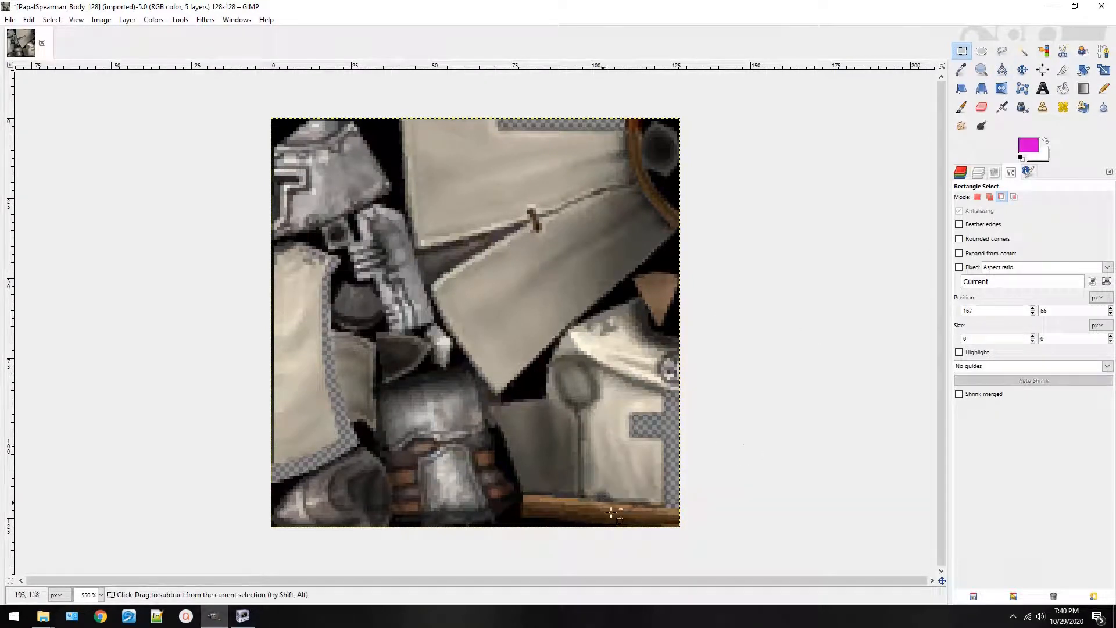
drag(601, 394, 727, 495)
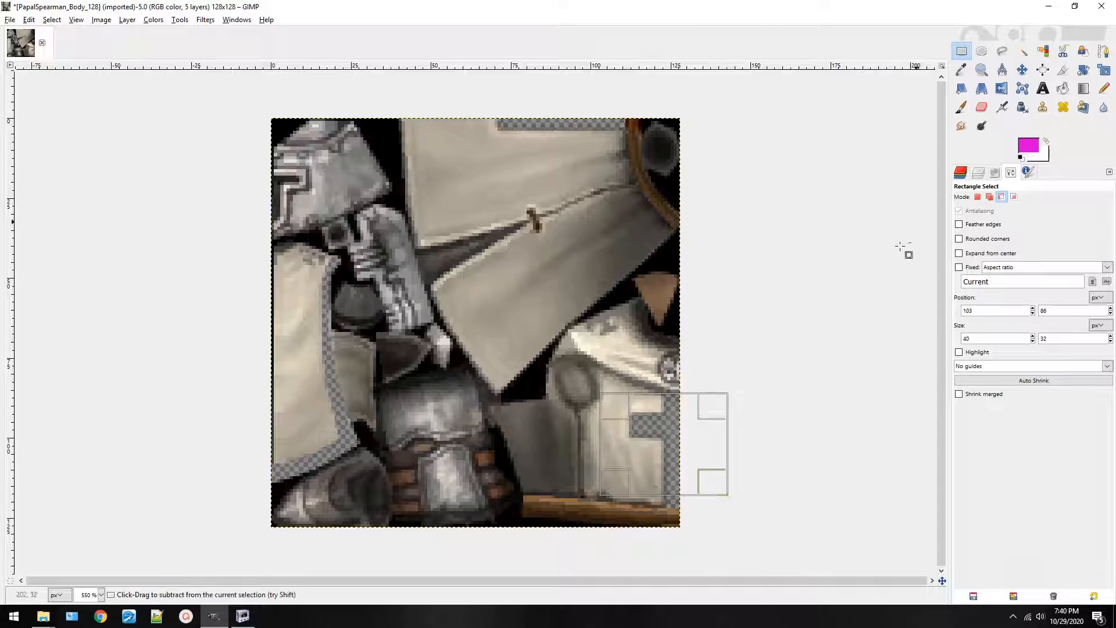
Set Rectangle Select to replace the current selection and select an area about 46 × 33 px around the tunic's transparent cross cutout.
click(977, 196)
click(883, 228)
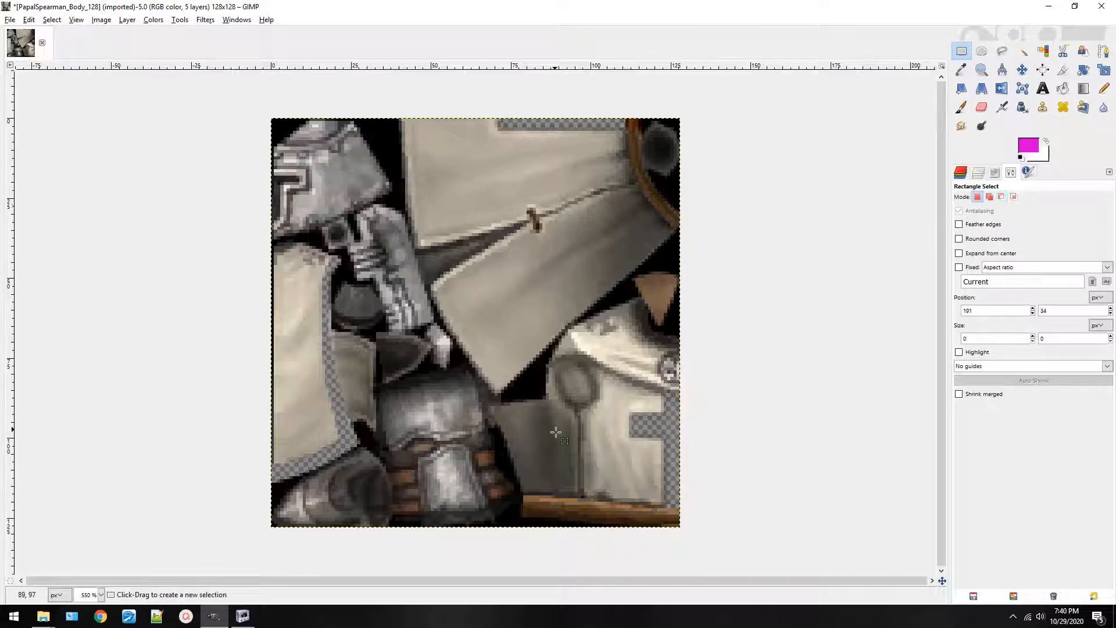
drag(610, 397, 756, 503)
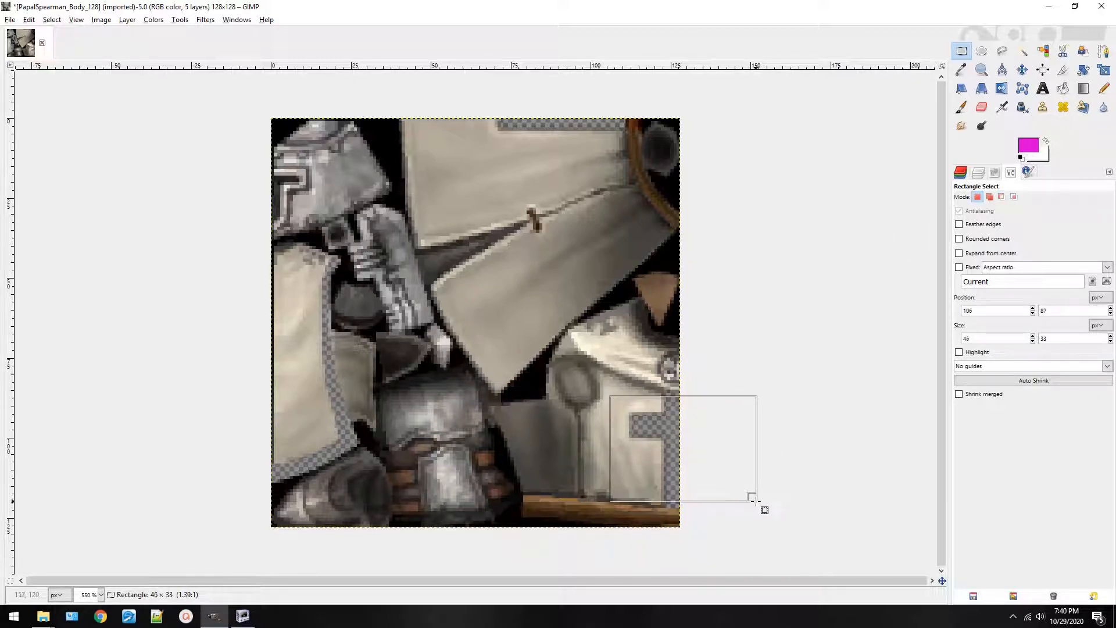
click(761, 282)
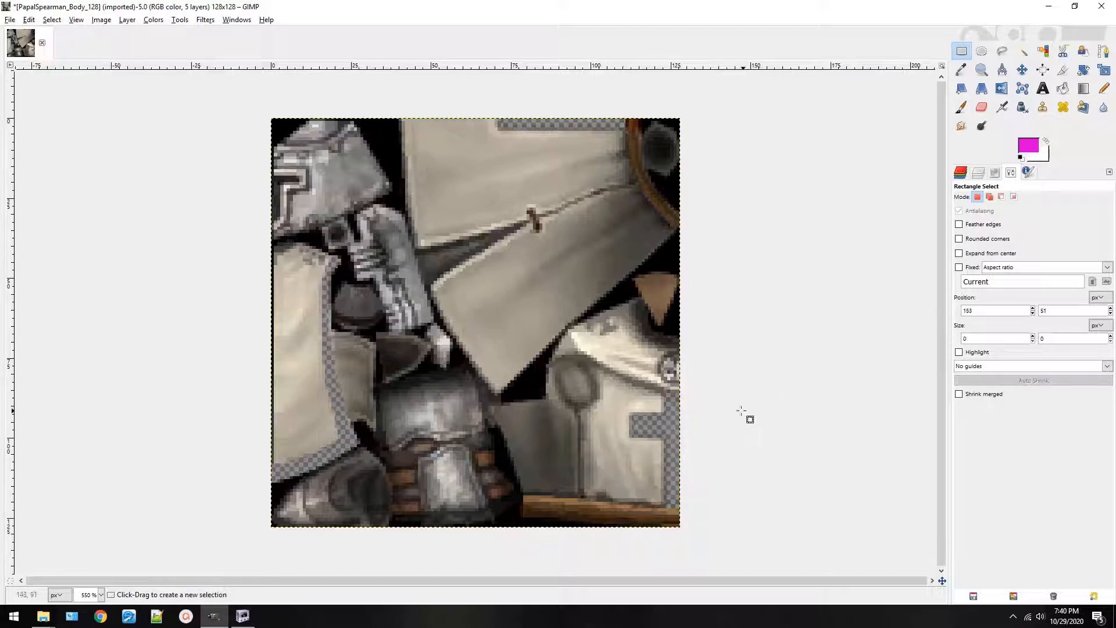
key(ctrl+z)
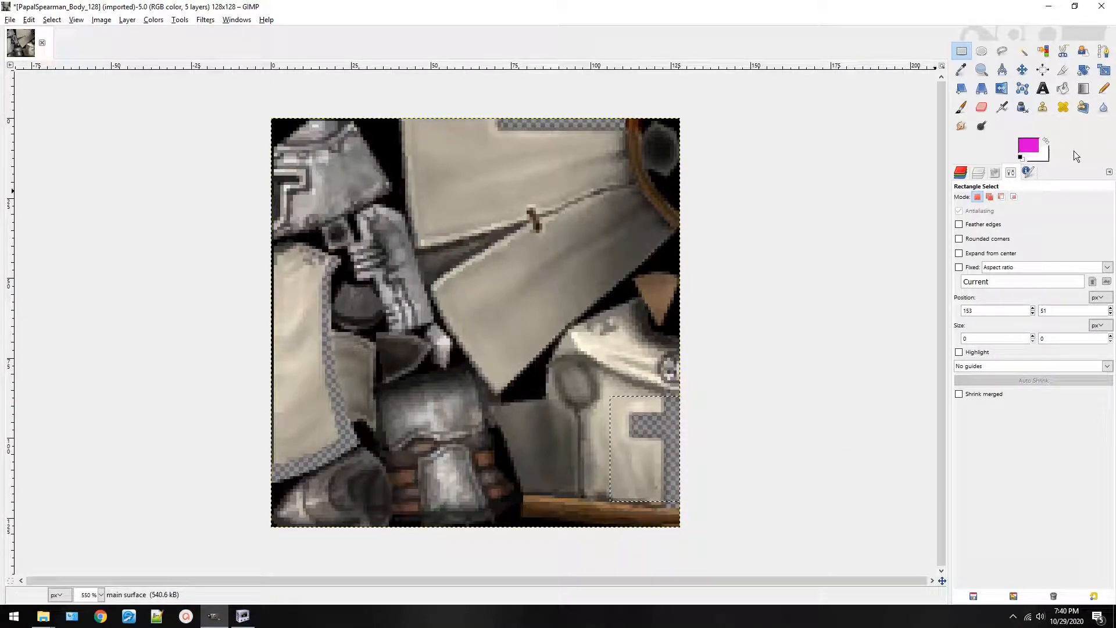
Switch to the Clone tool and compare its Pattern source option, keeping Image as the source.
click(1042, 107)
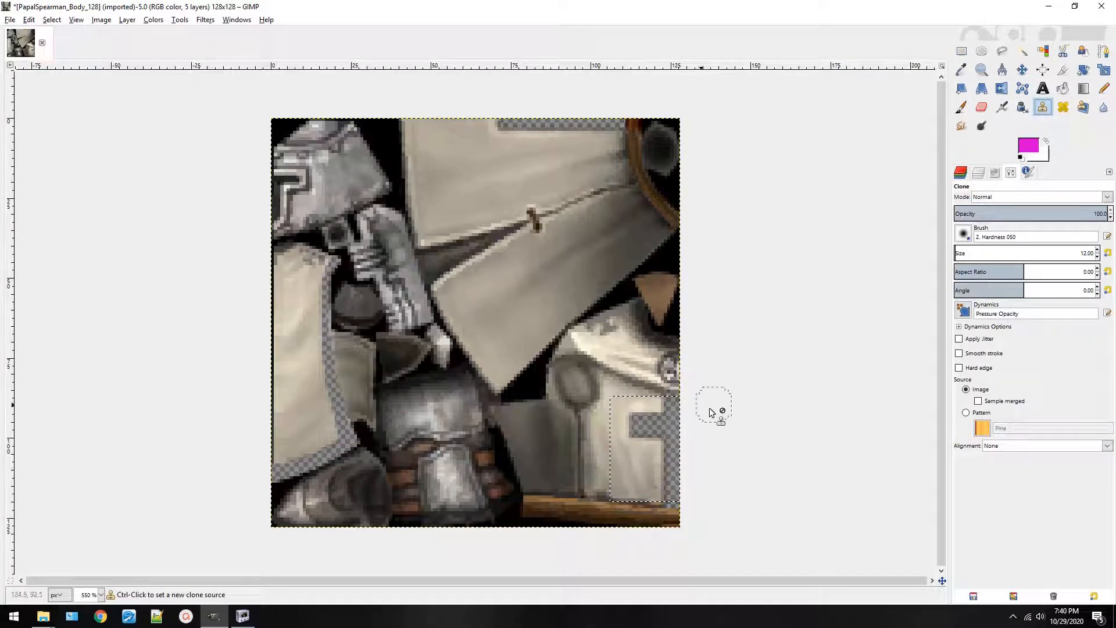
click(658, 433)
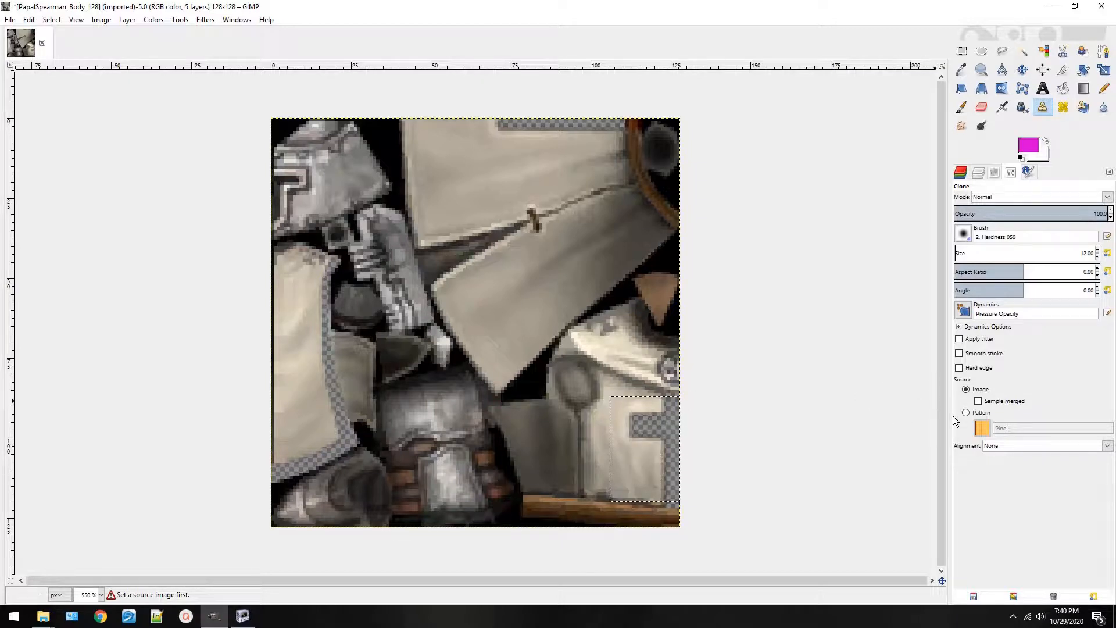
click(980, 413)
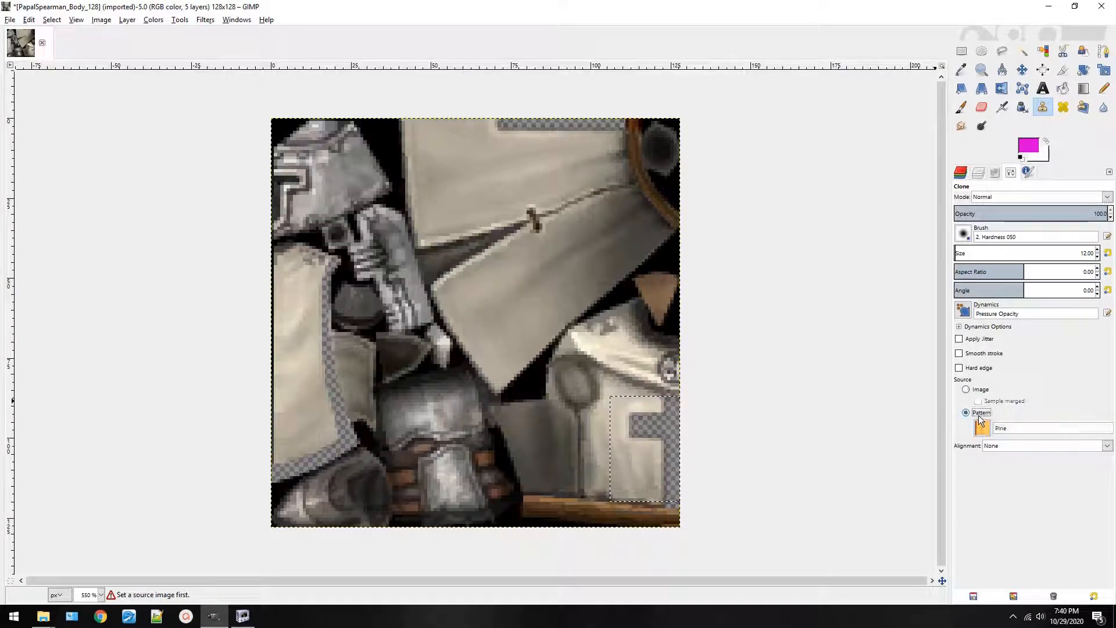
click(980, 389)
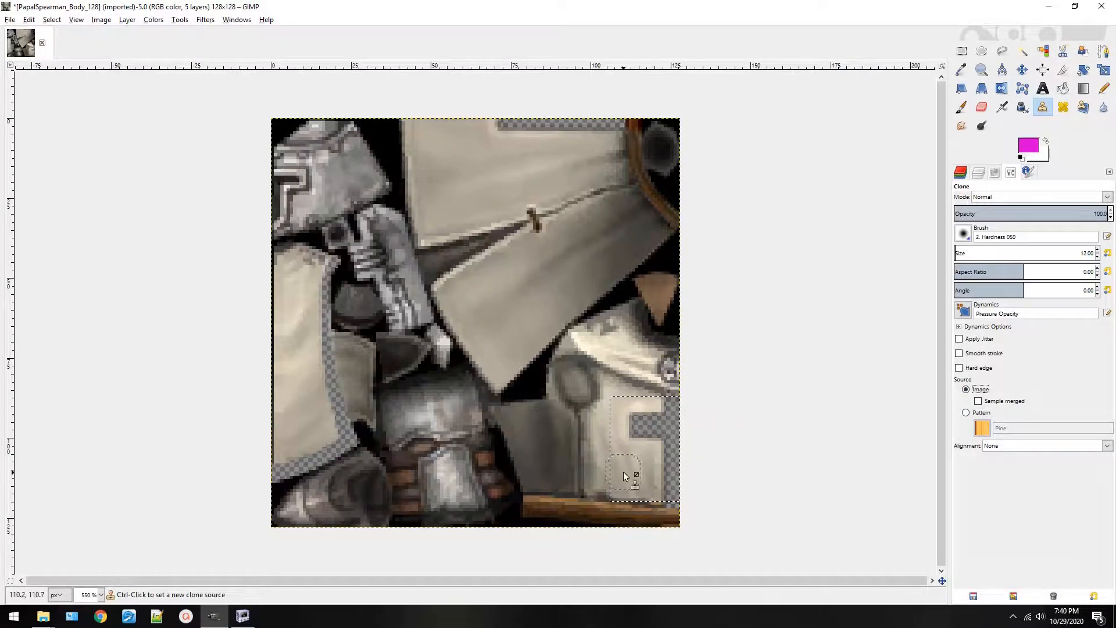
Try cloning cloth from the lower cape piece over the cross cutout's arm, and undo it.
ctrl+click(508, 296)
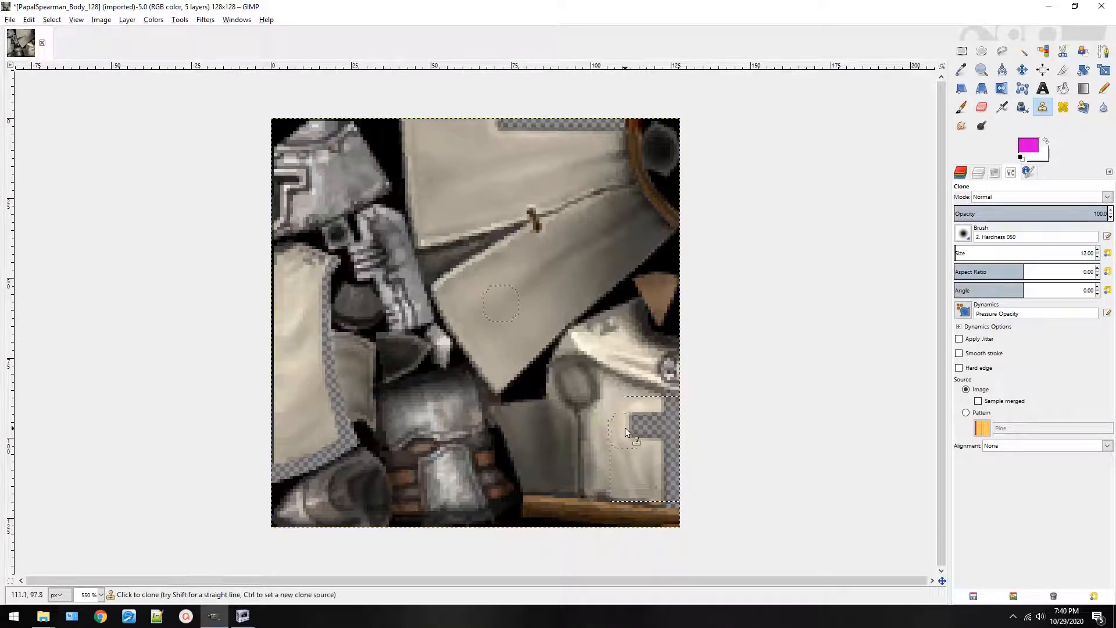
drag(643, 423, 634, 419)
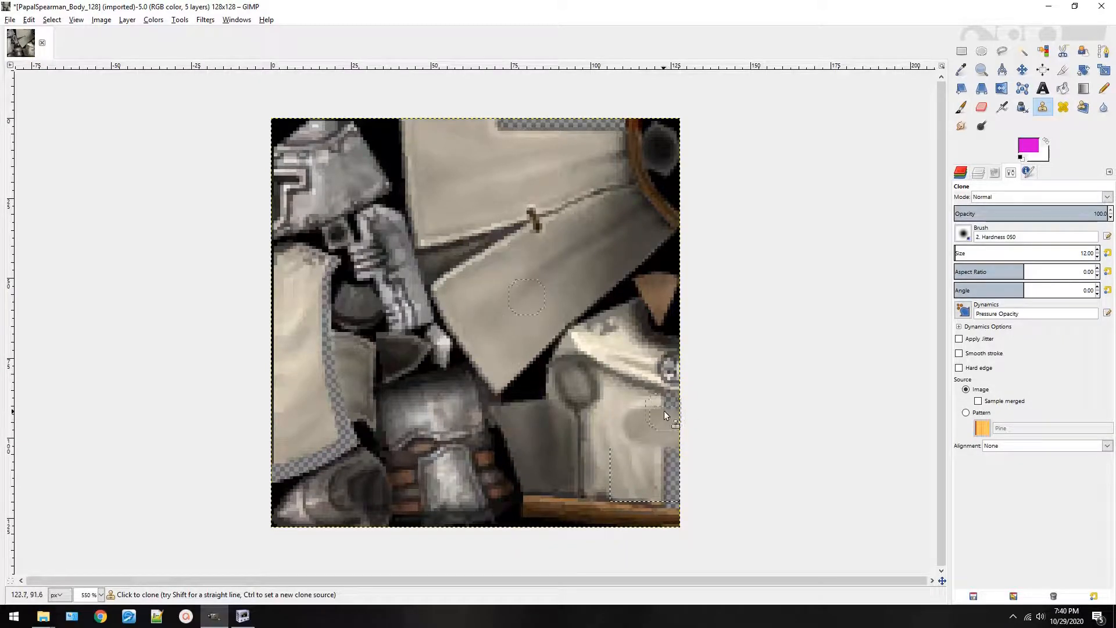
key(ctrl+z)
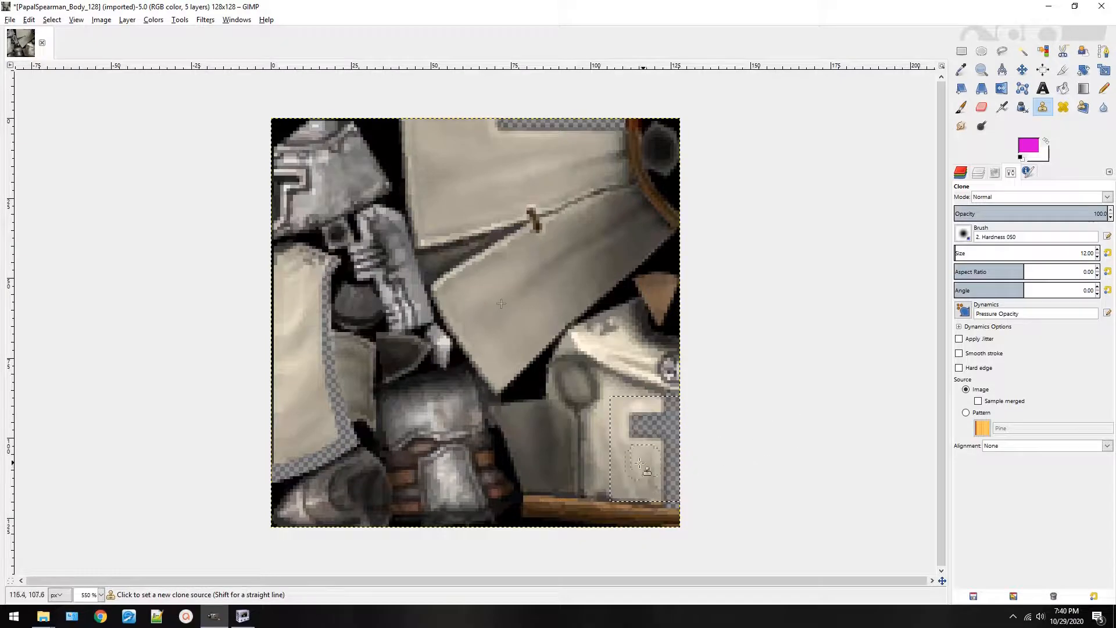
Clone nearby tunic cloth over the whole transparent cross cutout inside the selection, and clear the selection.
ctrl+click(635, 473)
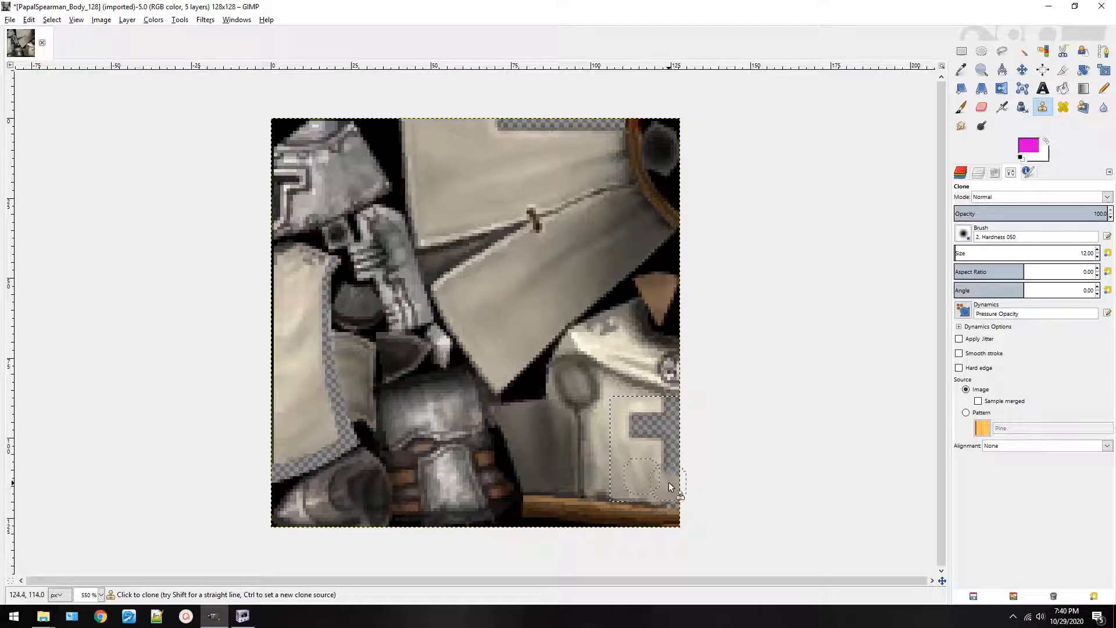
drag(670, 467, 671, 449)
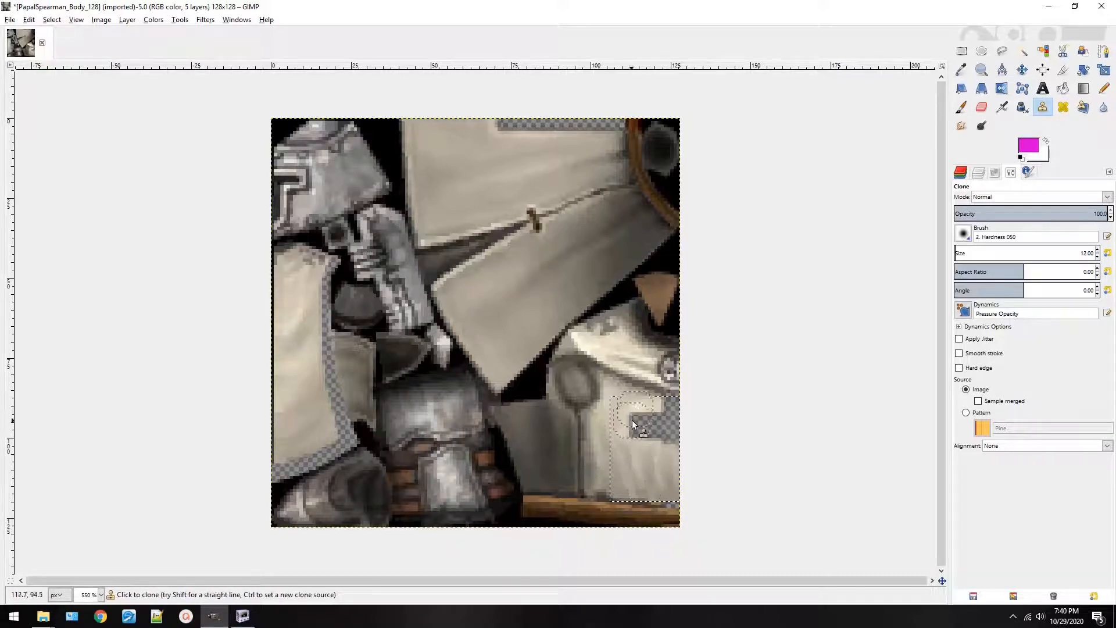
ctrl+click(632, 453)
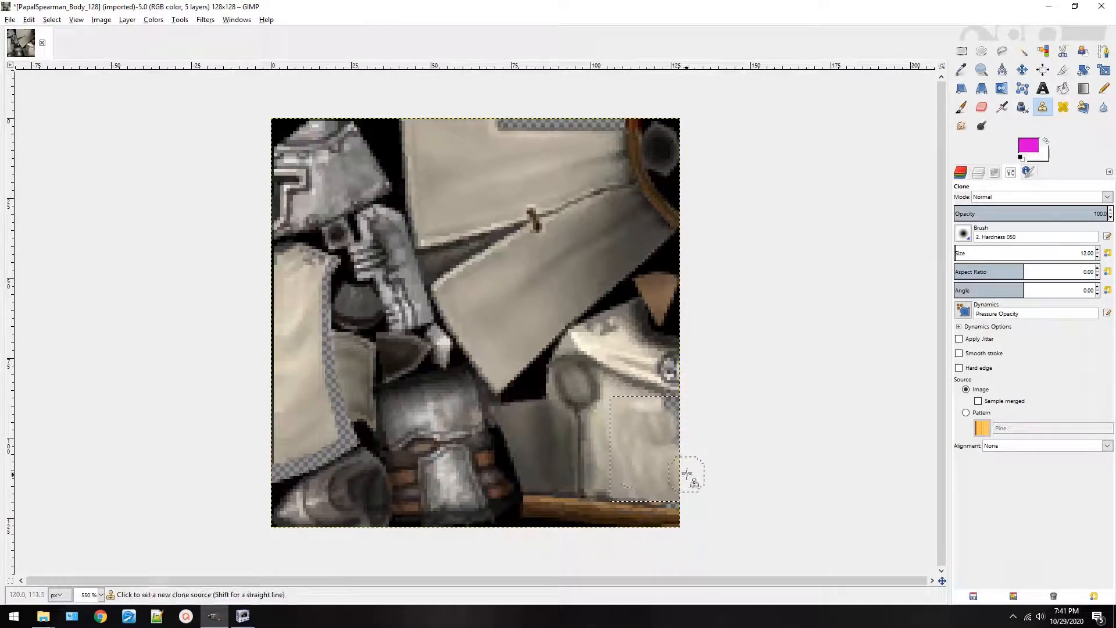
ctrl+click(634, 469)
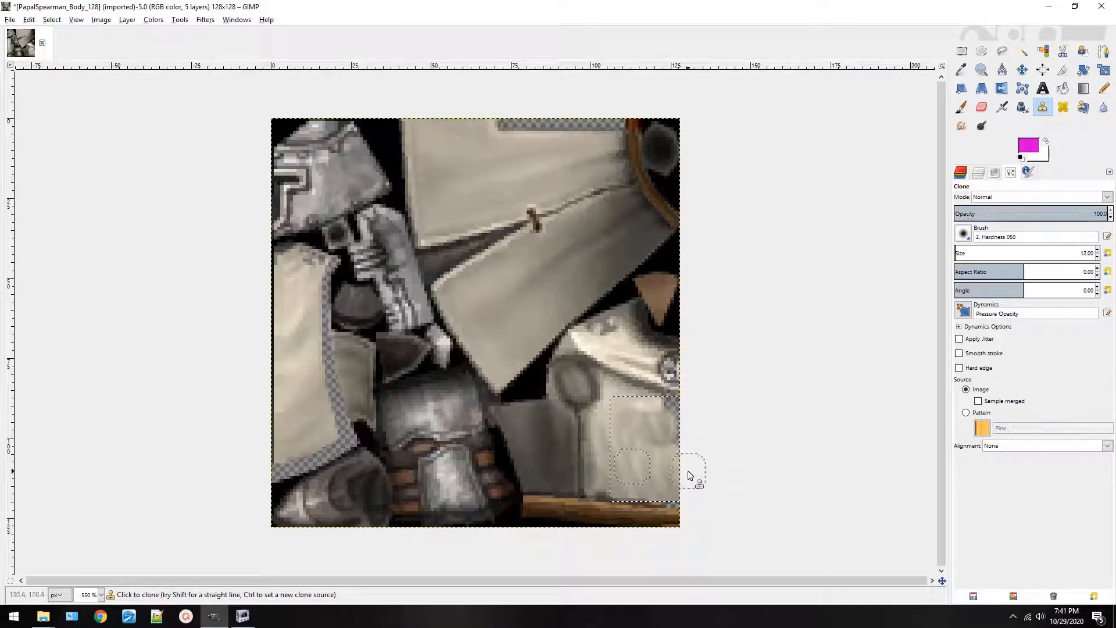
shift+click(664, 387)
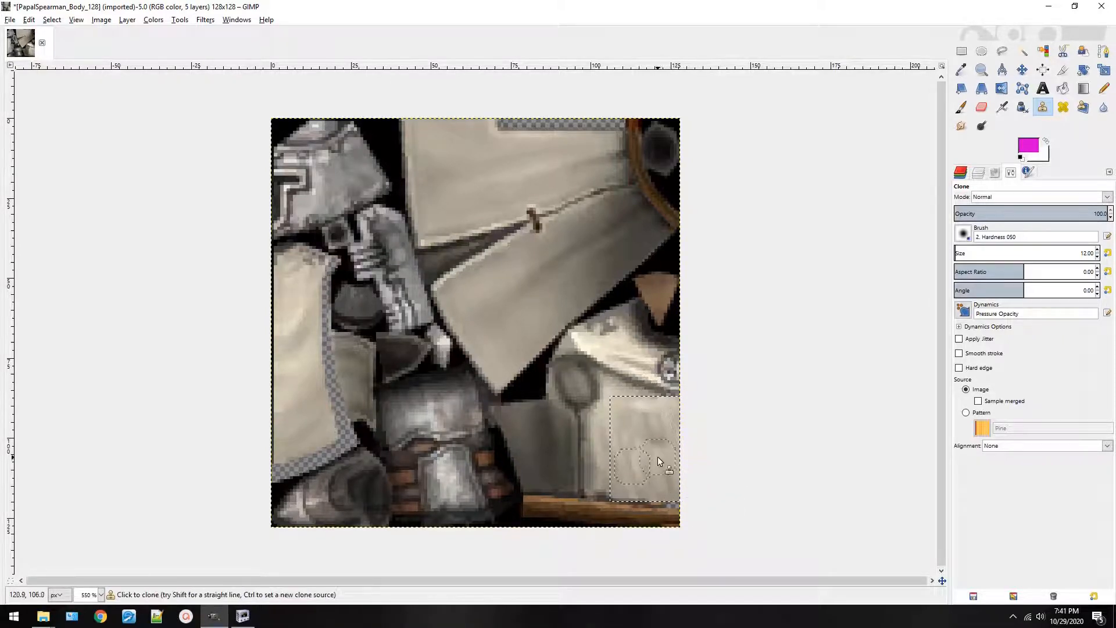
shift+click(632, 386)
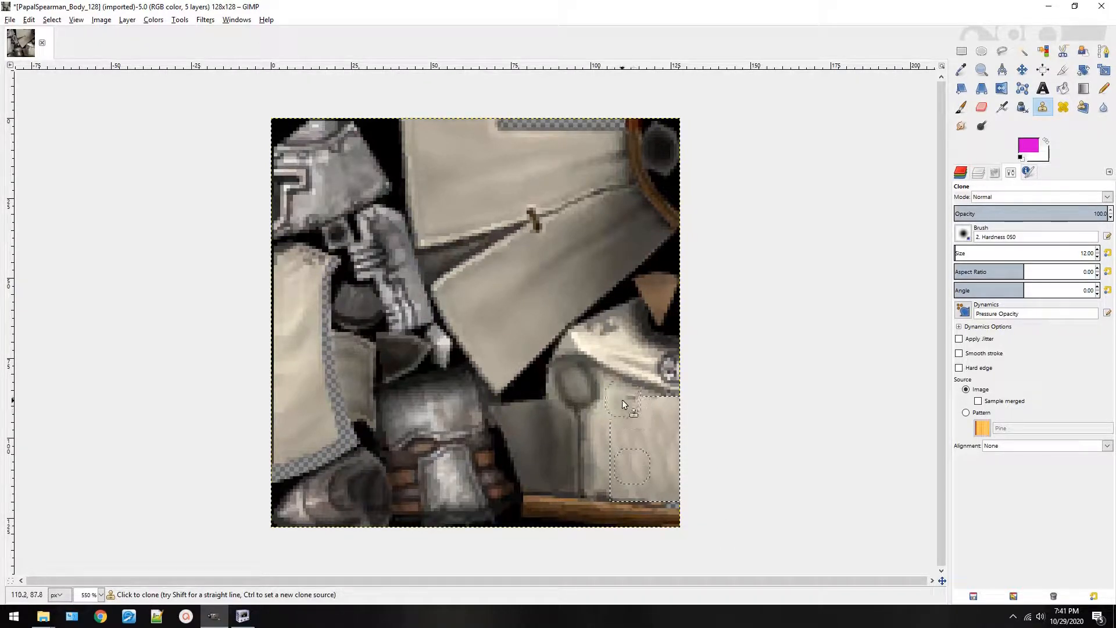
key(r)
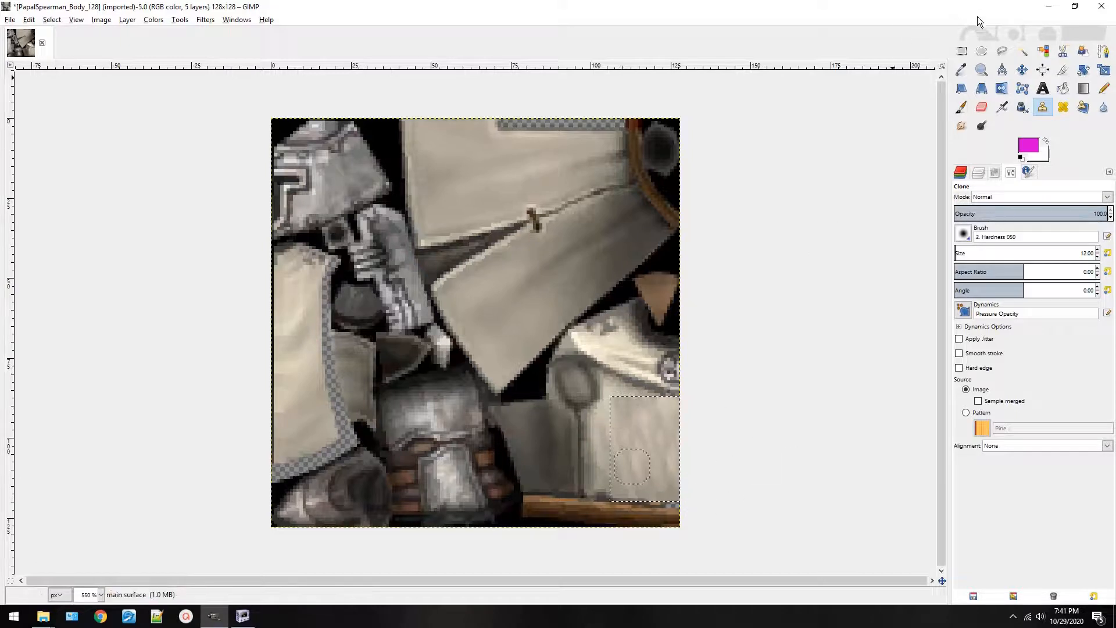
click(754, 360)
Switch to NifSkope and examine the cross on the spearman model's chest up close.
click(258, 618)
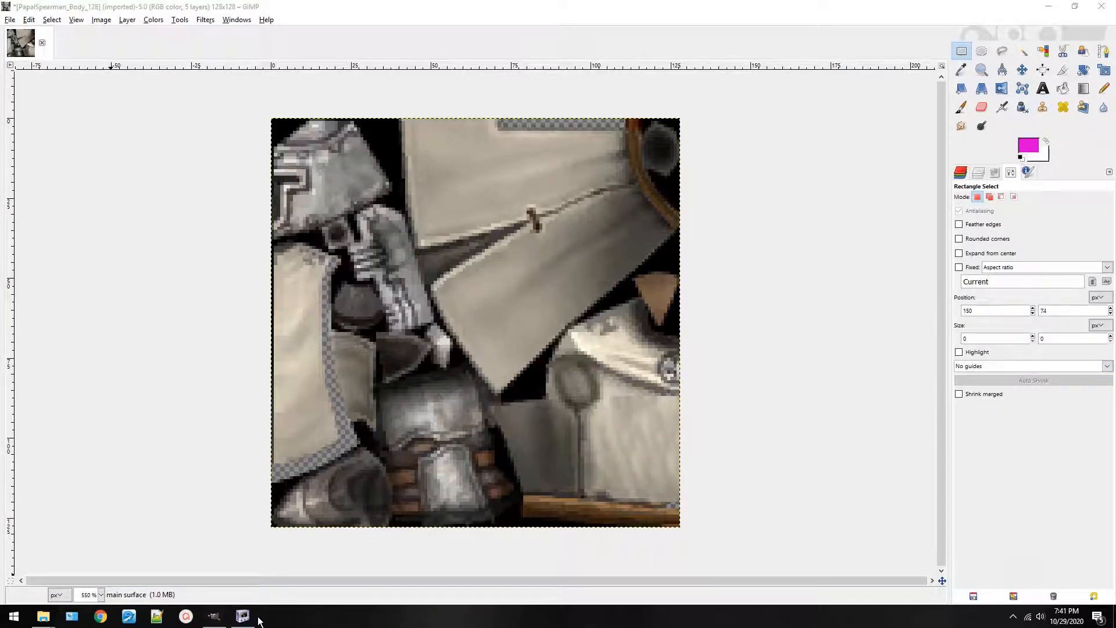
click(251, 618)
drag(779, 326, 984, 295)
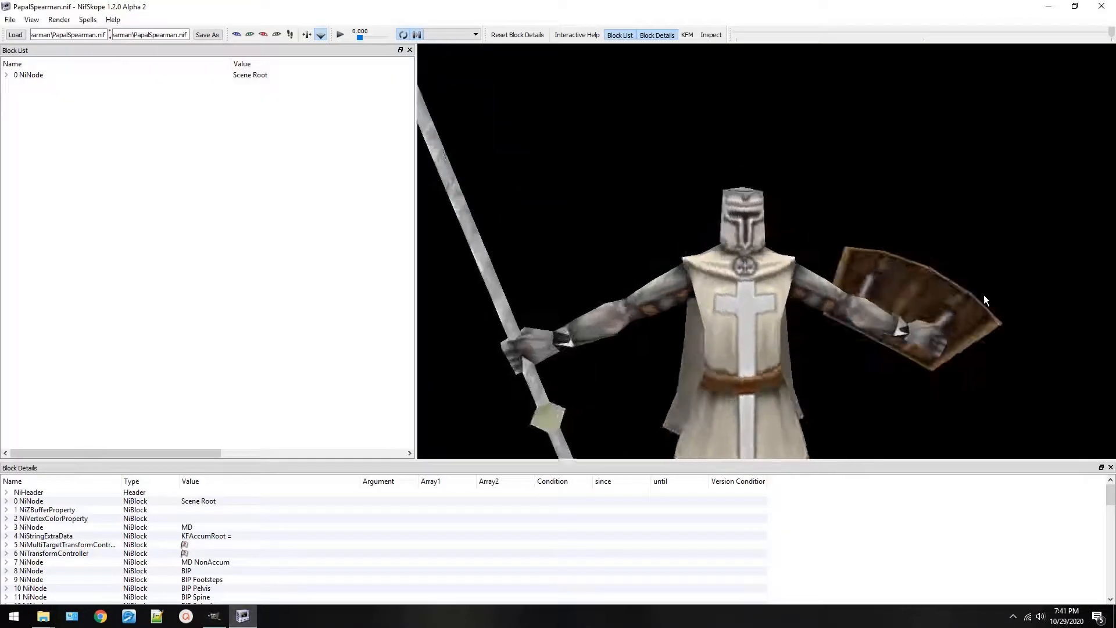
scroll(699, 330, up, 5)
scroll(699, 330, up, 3)
scroll(773, 284, down, 4)
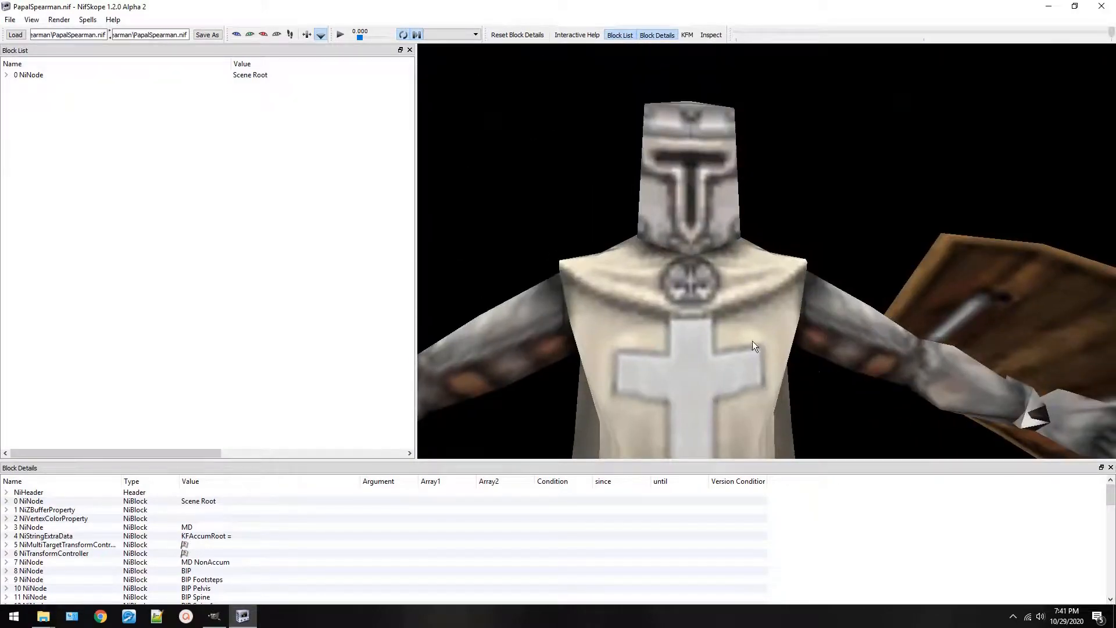
Return to GIMP and export the texture over PapalSpearman_Body_128.dds with BC2 / DXT3 compression and no mipmaps.
key(alt+Tab)
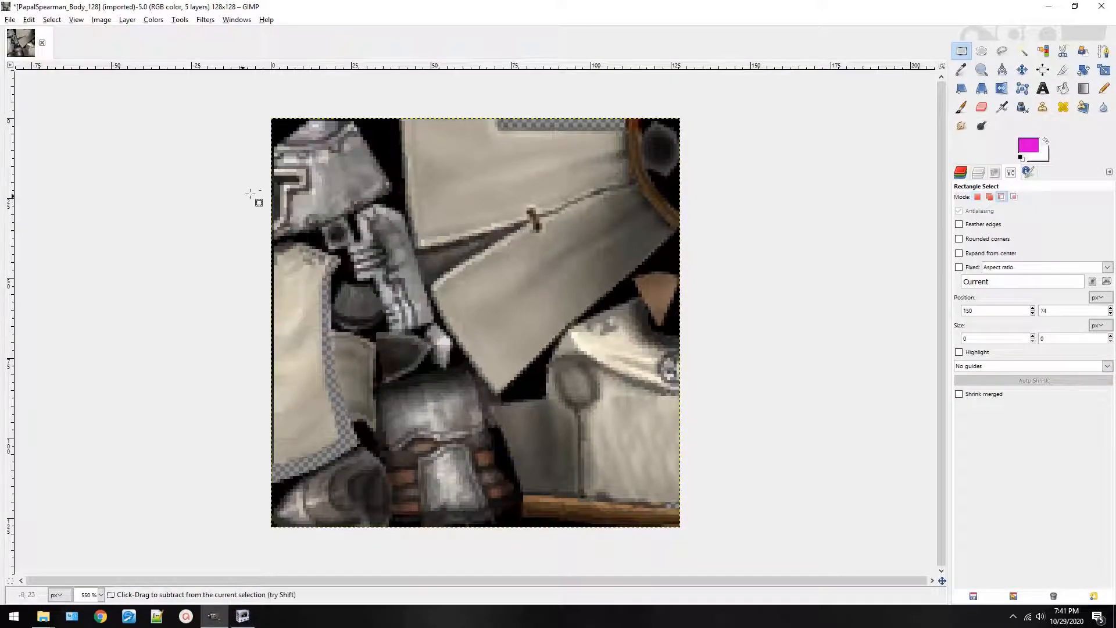
key(ctrl+shift+e)
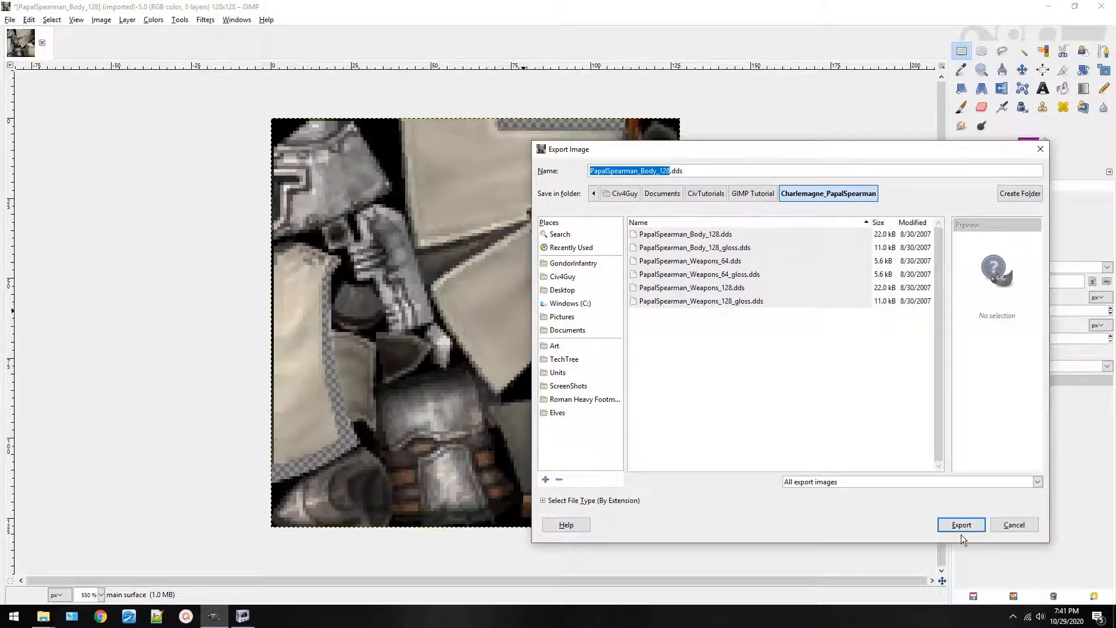
click(959, 526)
click(822, 410)
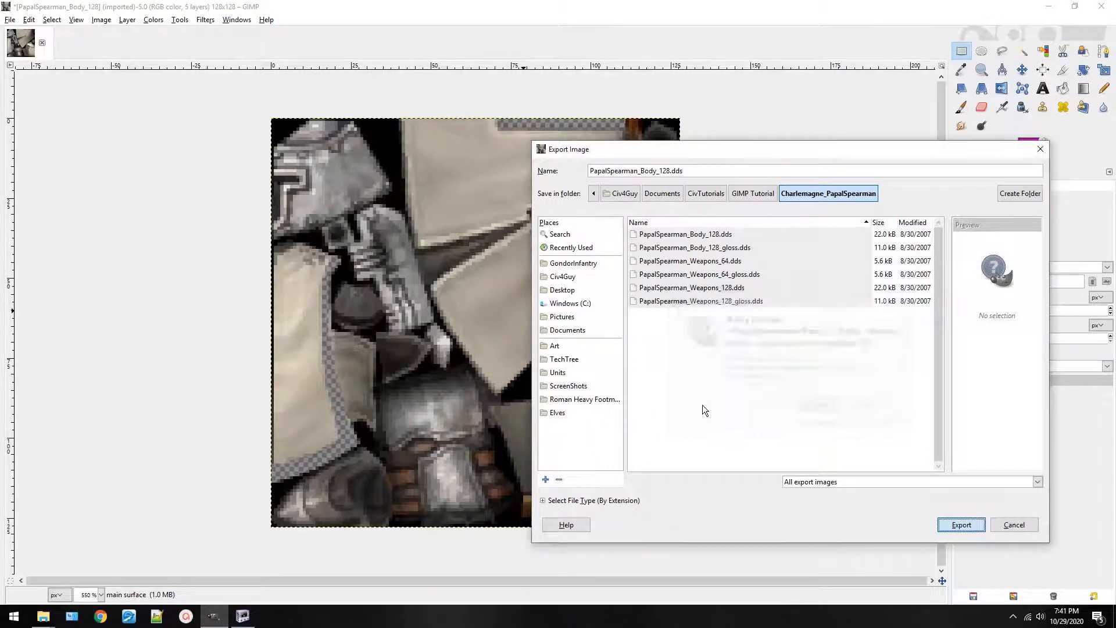
click(211, 144)
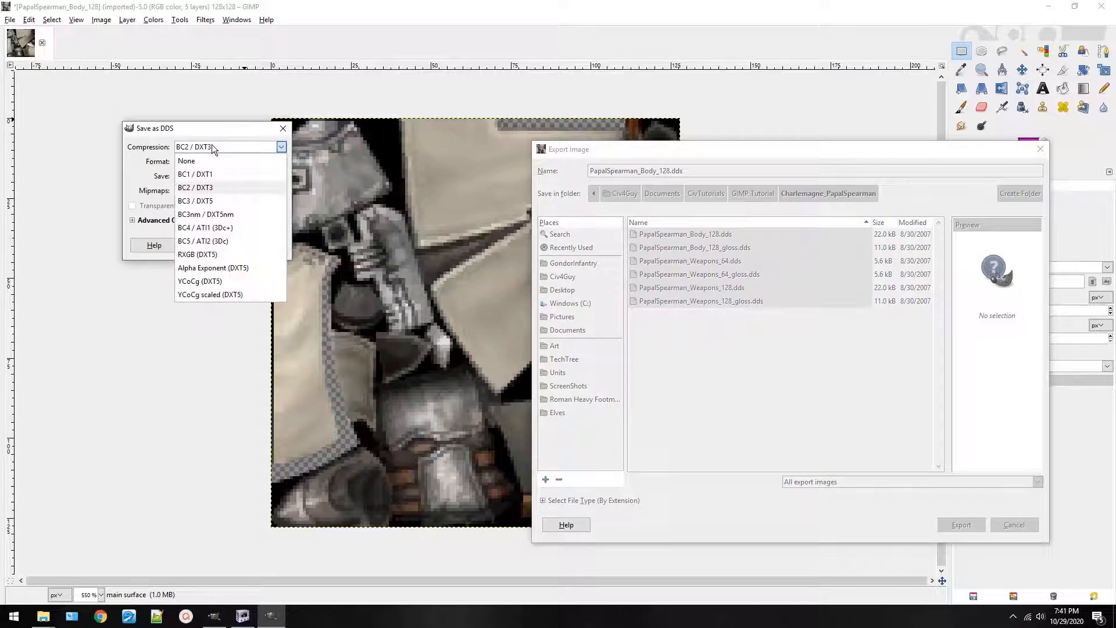
click(198, 188)
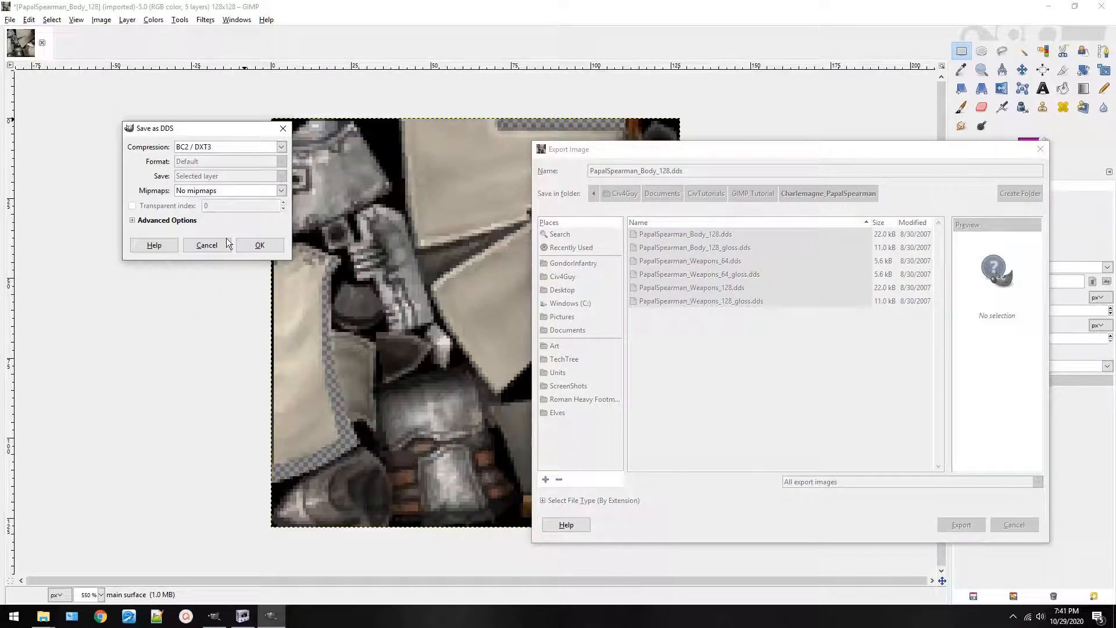
click(264, 248)
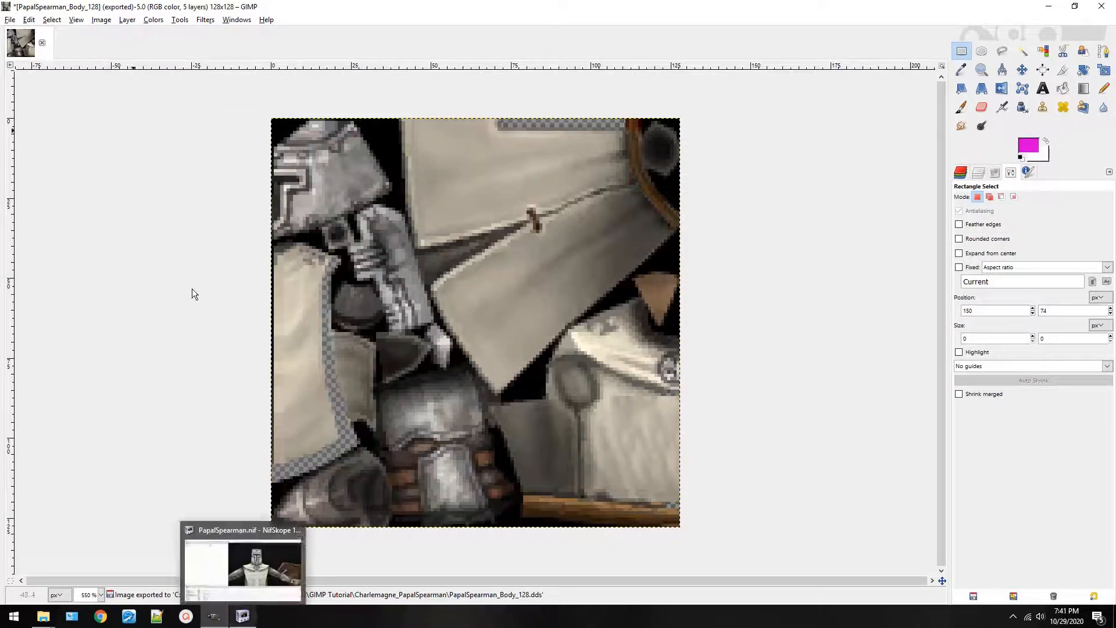
Switch to NifSkope and examine the retextured tunic on the spearman model's chest.
click(249, 622)
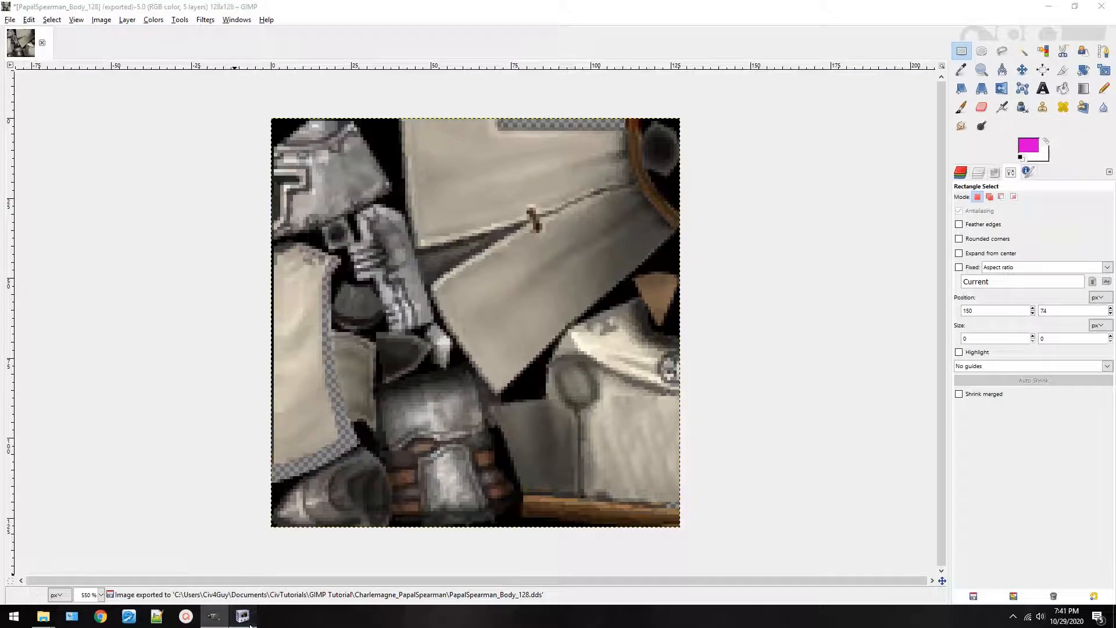
scroll(772, 413, down, 3)
scroll(800, 381, up, 4)
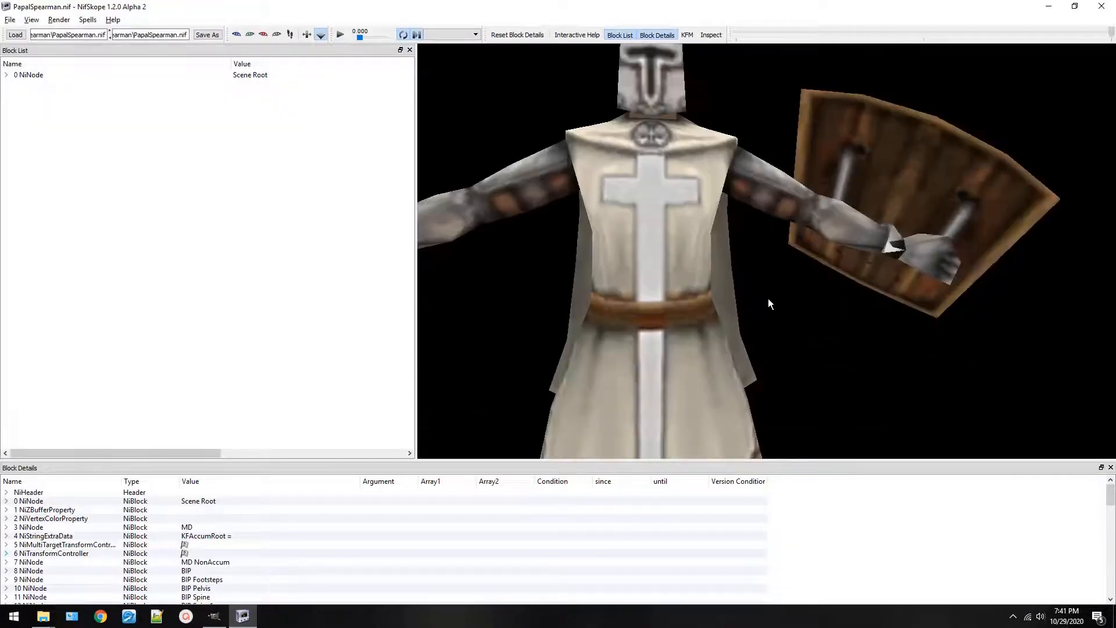
scroll(768, 298, down, 5)
scroll(830, 331, up, 8)
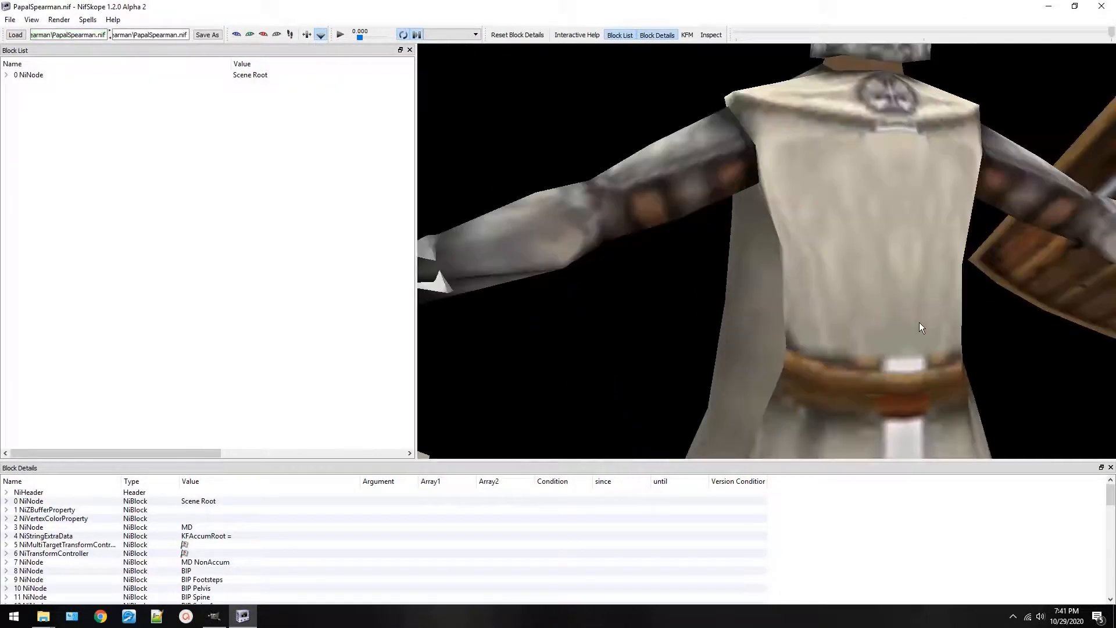
Return to GIMP and clone tunic cloth over the leftover transparent patches below the collar and at the belt along the texture's right edge.
drag(919, 322, 759, 267)
key(alt+Tab)
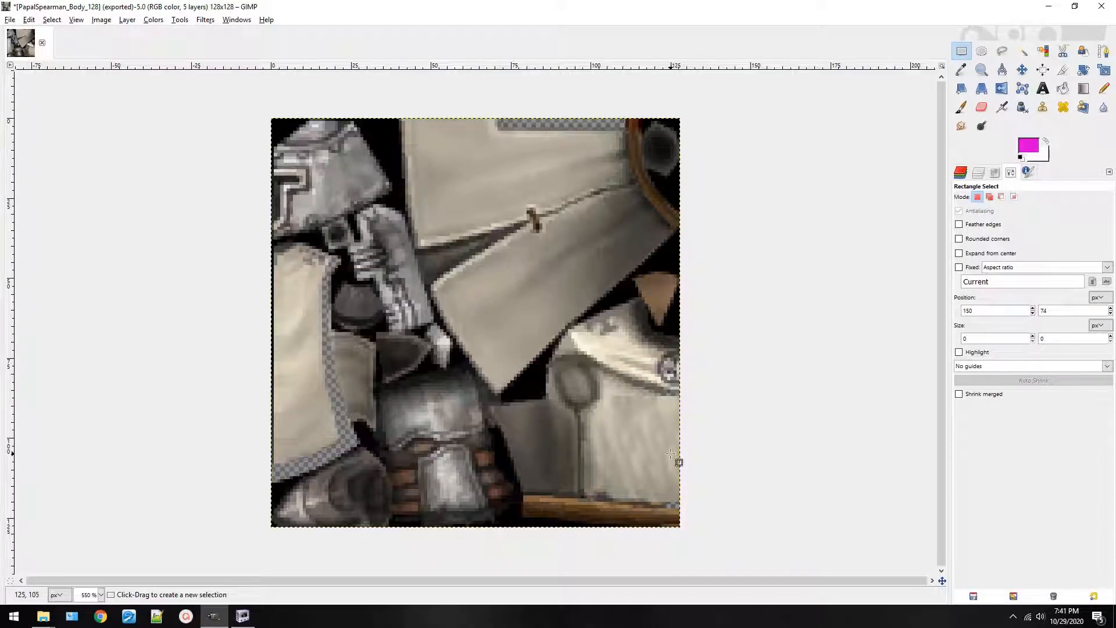
key(plus)
key(plus)
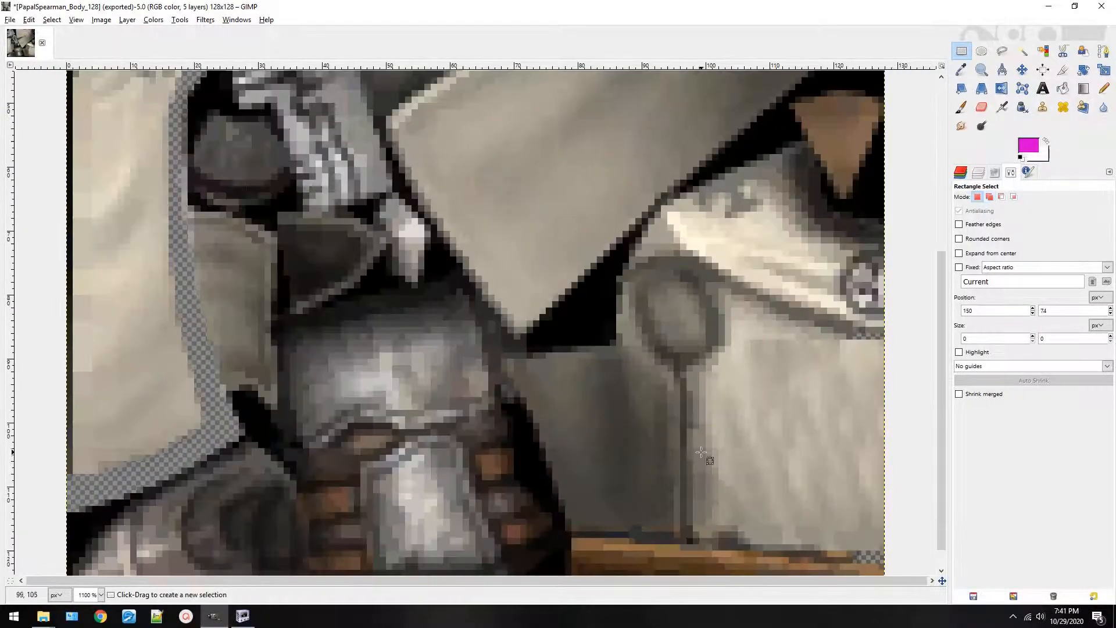
key(c)
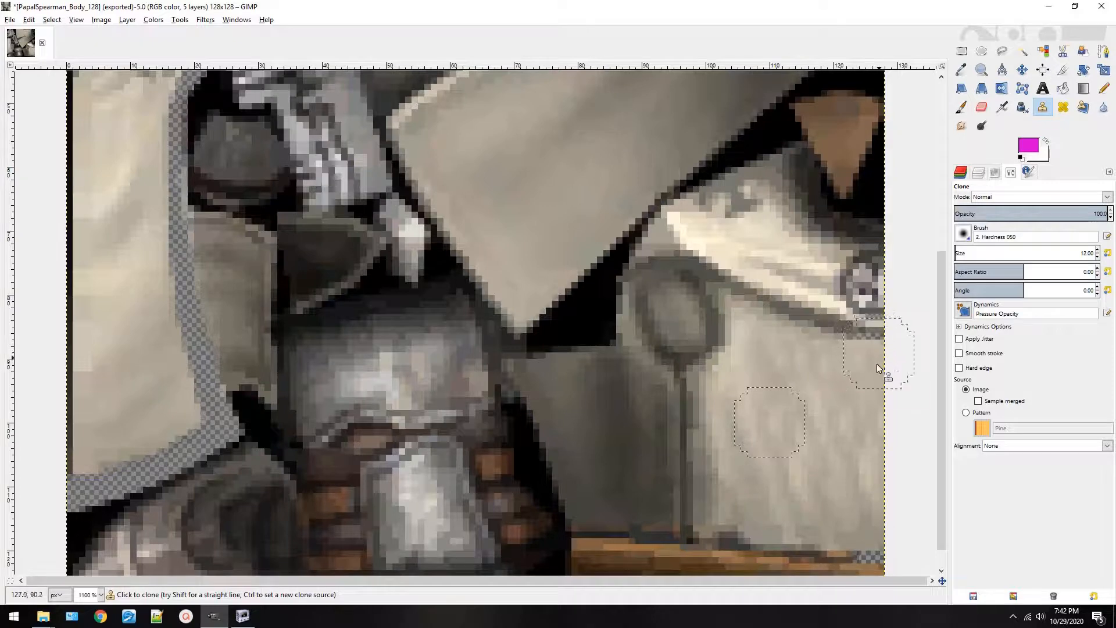
key(plus)
key(plus)
key(plus)
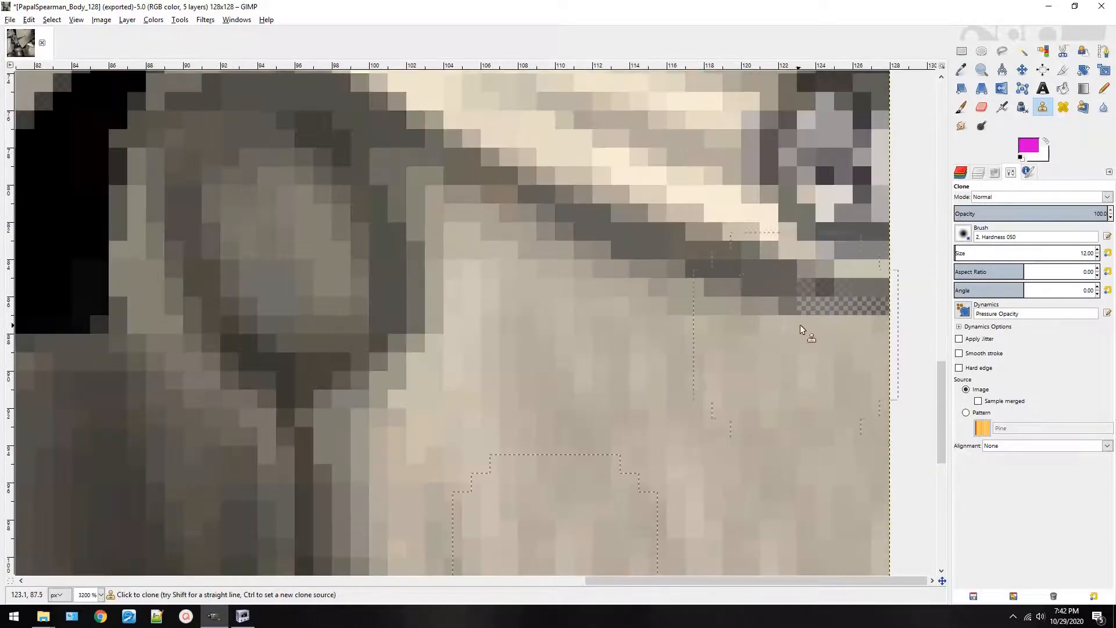
scroll(835, 387, down, 5)
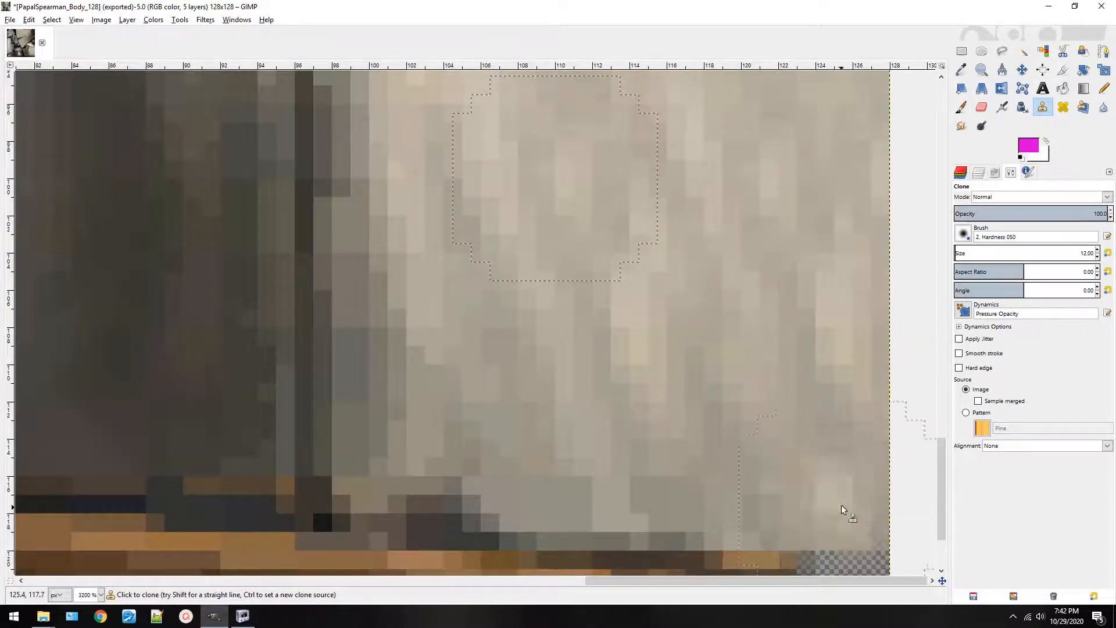
Export the texture again over PapalSpearman_Body_128.dds and inspect the collar and belt on the spearman model in NifSkope.
key(ctrl+e)
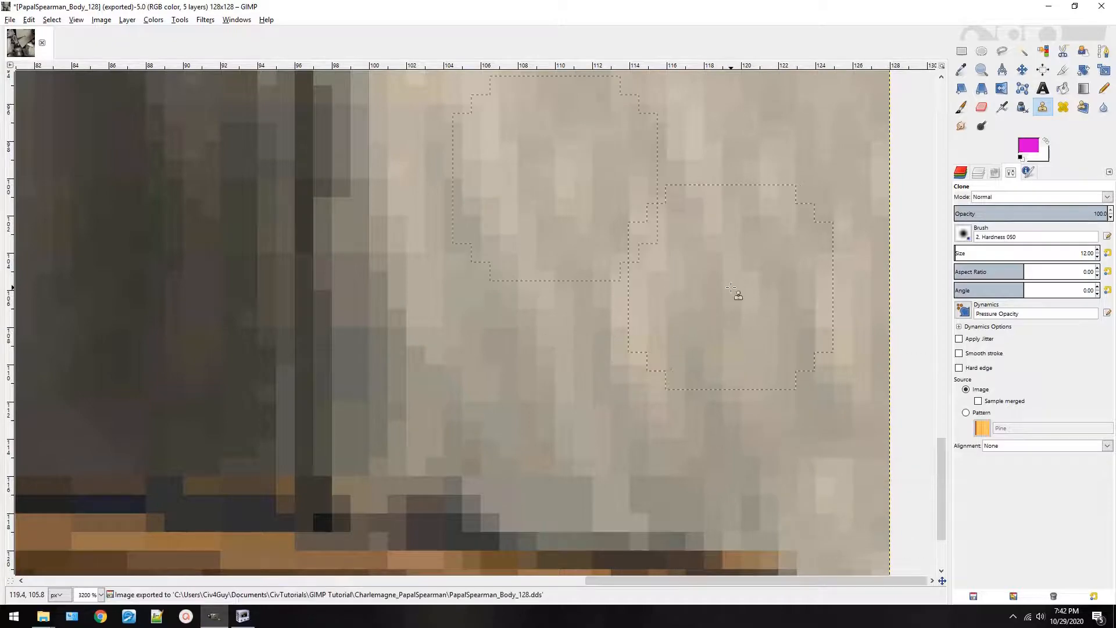
key(alt+Tab)
scroll(894, 322, up, 3)
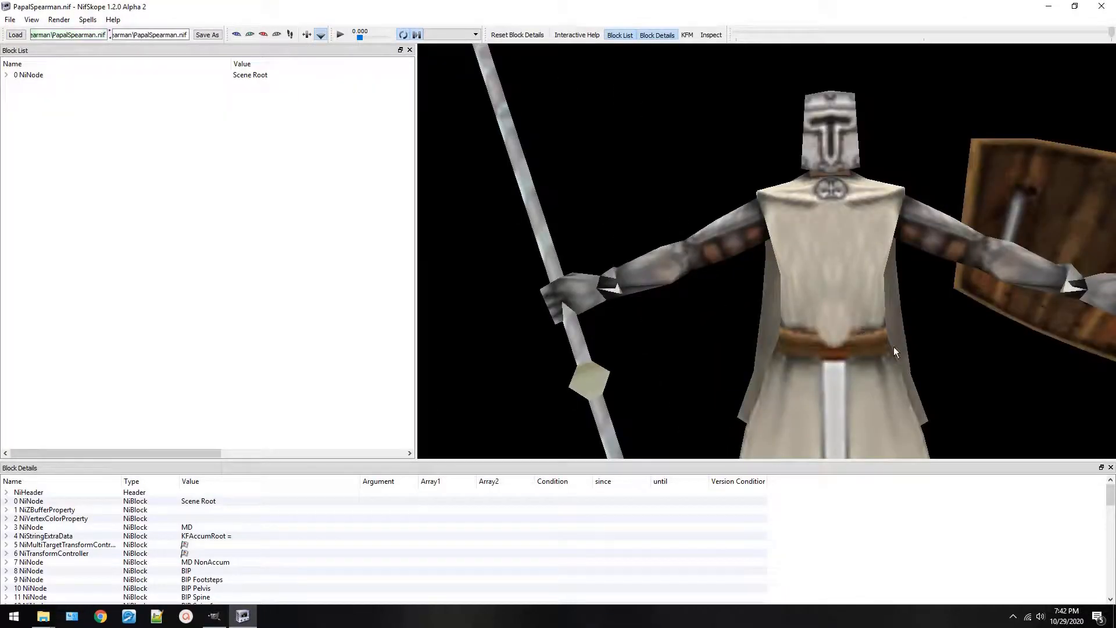
Return to GIMP and clone brown belt leather over the cloth-coloured patch where the belt meets the texture's right edge.
key(alt+Tab)
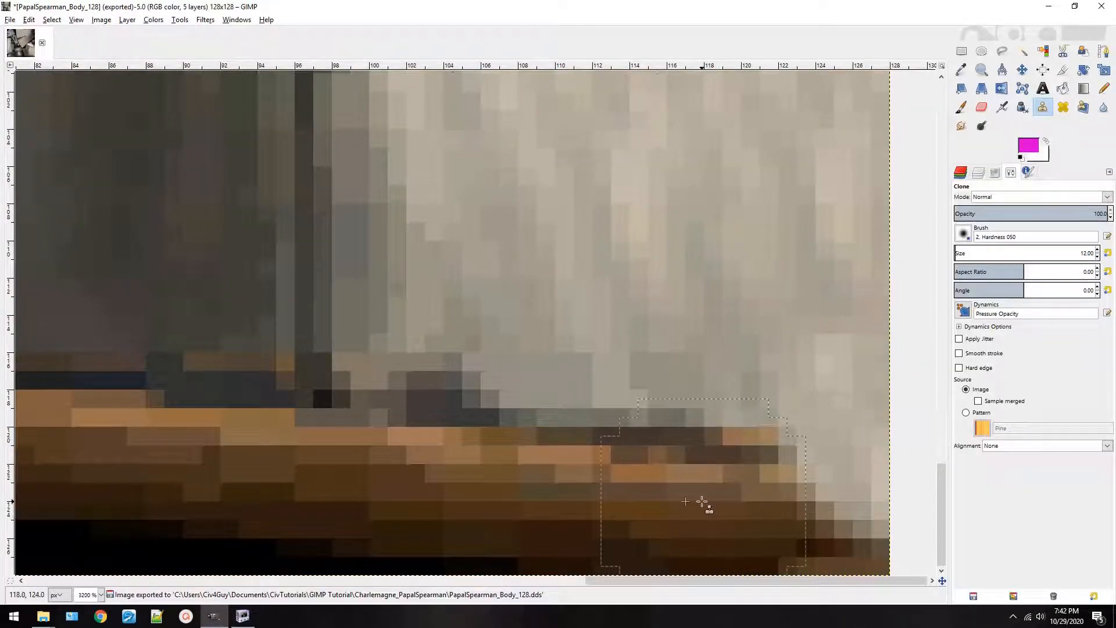
mouse_move(842, 494)
mouse_down()
mouse_move(850, 464)
mouse_move(860, 477)
mouse_move(846, 487)
mouse_move(884, 529)
mouse_up()
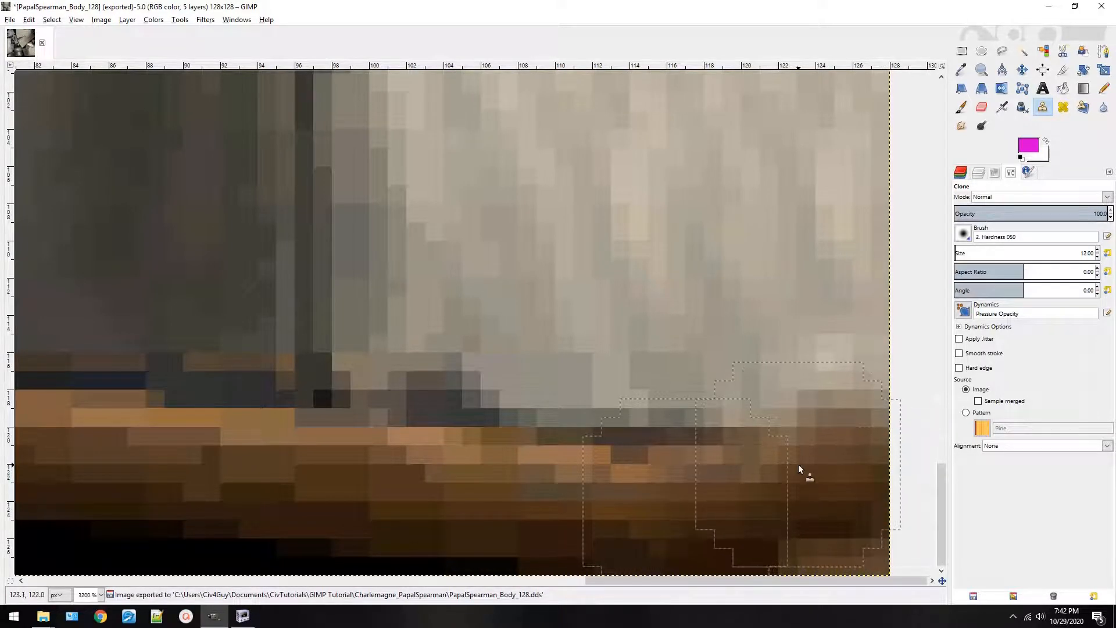
Switch to NifSkope, examine the belt on the knight model up close, and return to GIMP.
key(alt+Tab)
scroll(874, 339, up, 10)
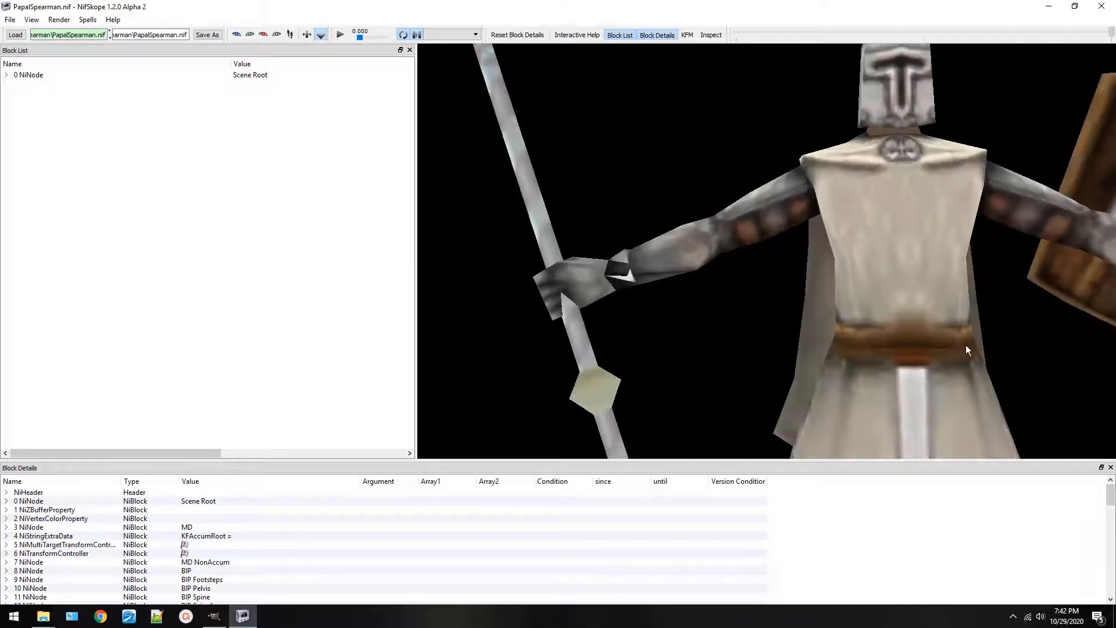
key(alt+Tab)
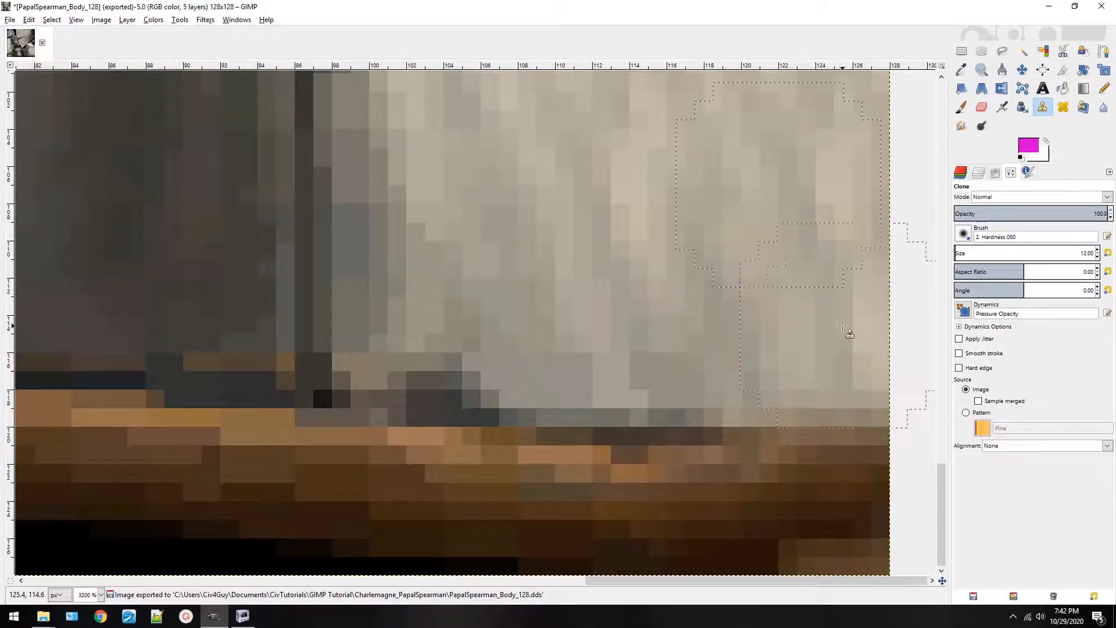
Reload the knight model in NifSkope and examine the belt and tunic up close.
scroll(851, 350, down, 1)
scroll(851, 349, down, 2)
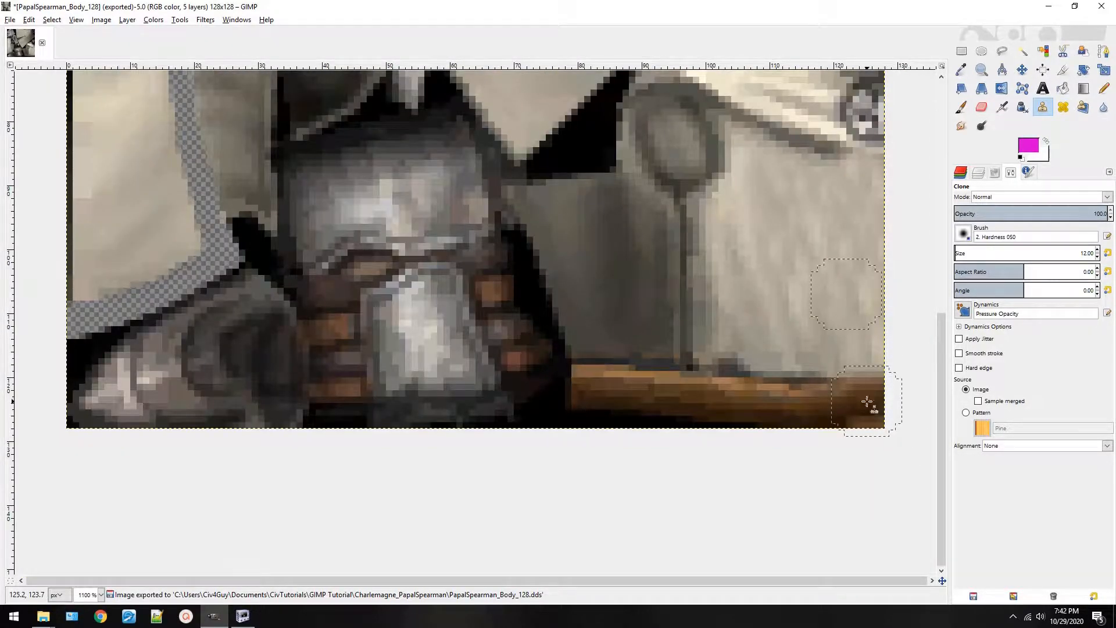
key(alt+Tab)
key(alt+x)
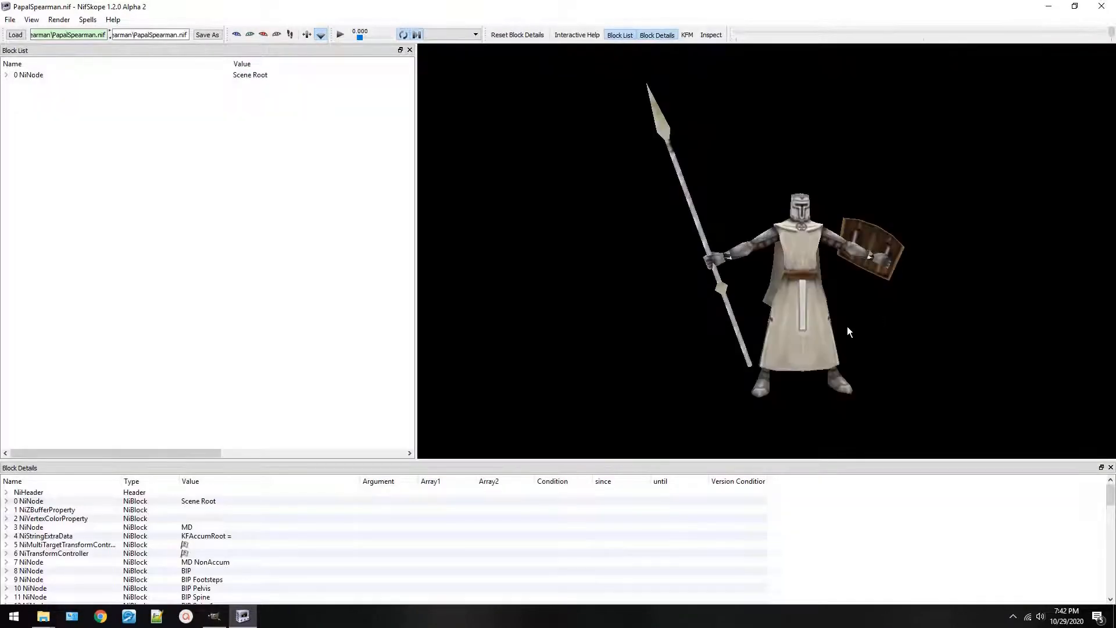
scroll(778, 325, up, 5)
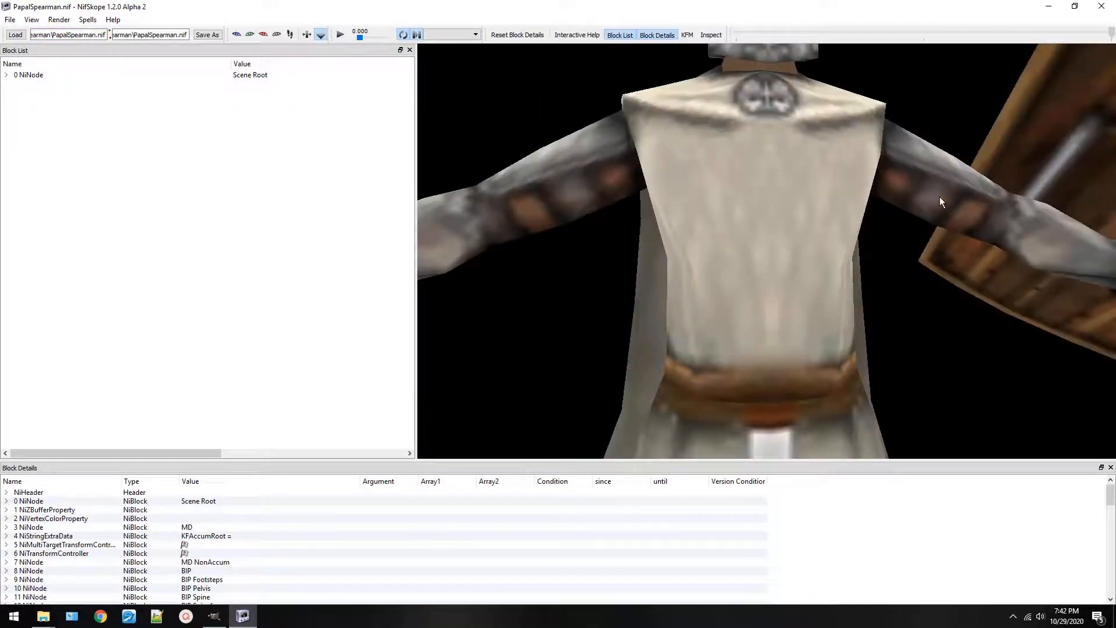
key(alt+Tab)
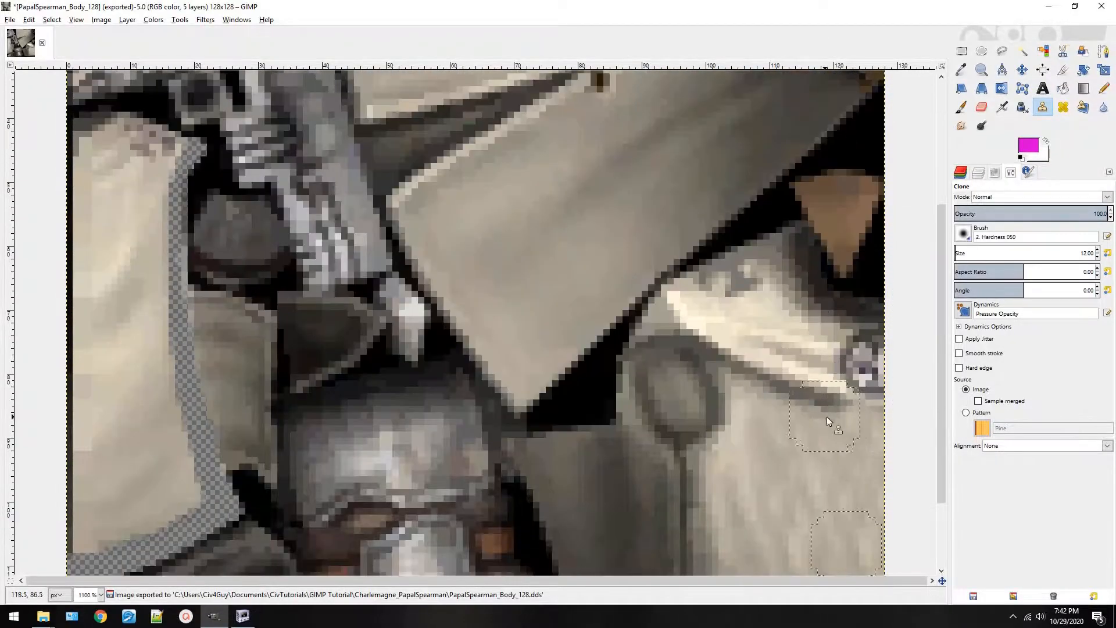
Clone the shadow line under the collar across to the tunic's outer edge below the medallion.
ctrl+click(827, 399)
click(849, 410)
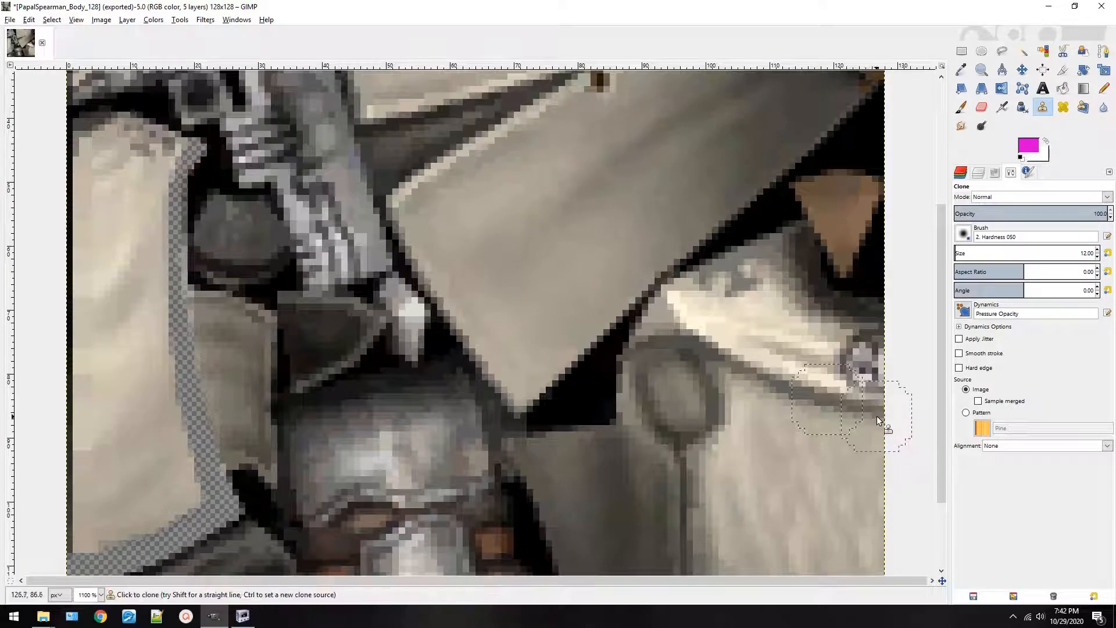
Switch to NifSkope and examine the knight's collar, belt and robe from several angles.
key(alt+Tab)
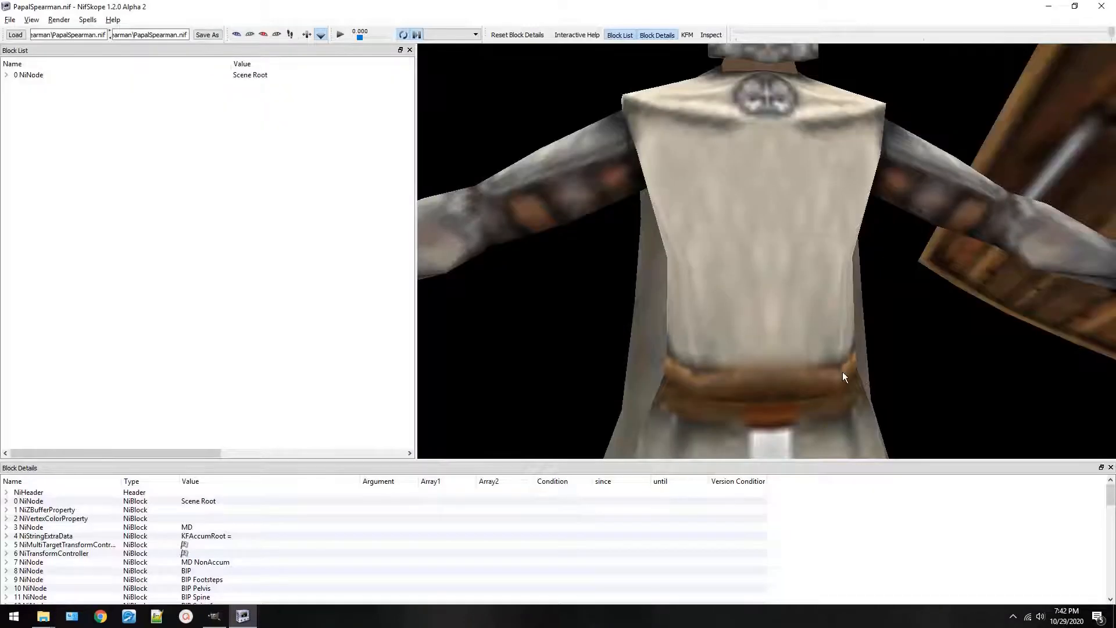
scroll(838, 356, down, 5)
scroll(851, 355, up, 5)
drag(894, 308, 787, 273)
scroll(788, 274, down, 5)
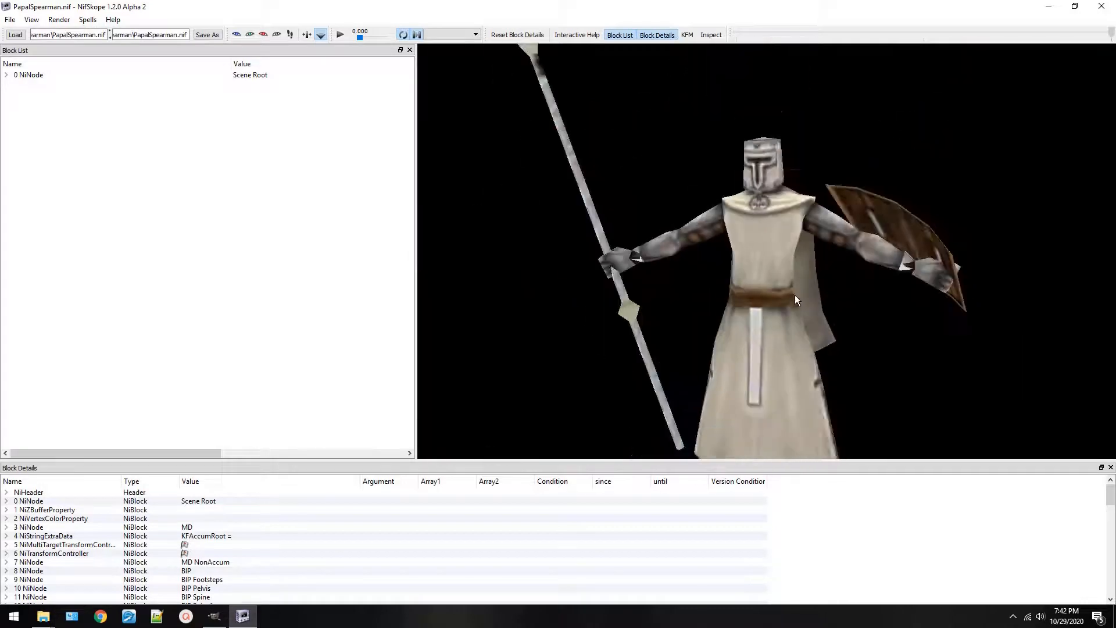
In GIMP, clone plain cloth over the white strip along the upper robe panel's top edge and re-export the texture.
key(alt+Tab)
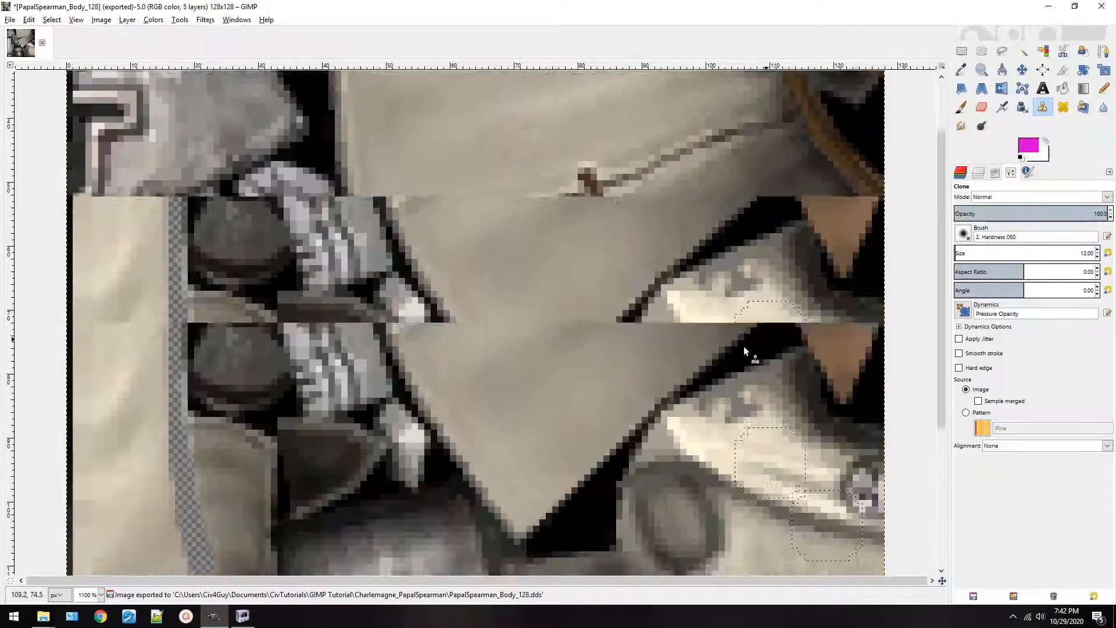
mouse_move(529, 93)
mouse_down()
mouse_move(559, 82)
mouse_move(752, 83)
mouse_move(759, 93)
mouse_up()
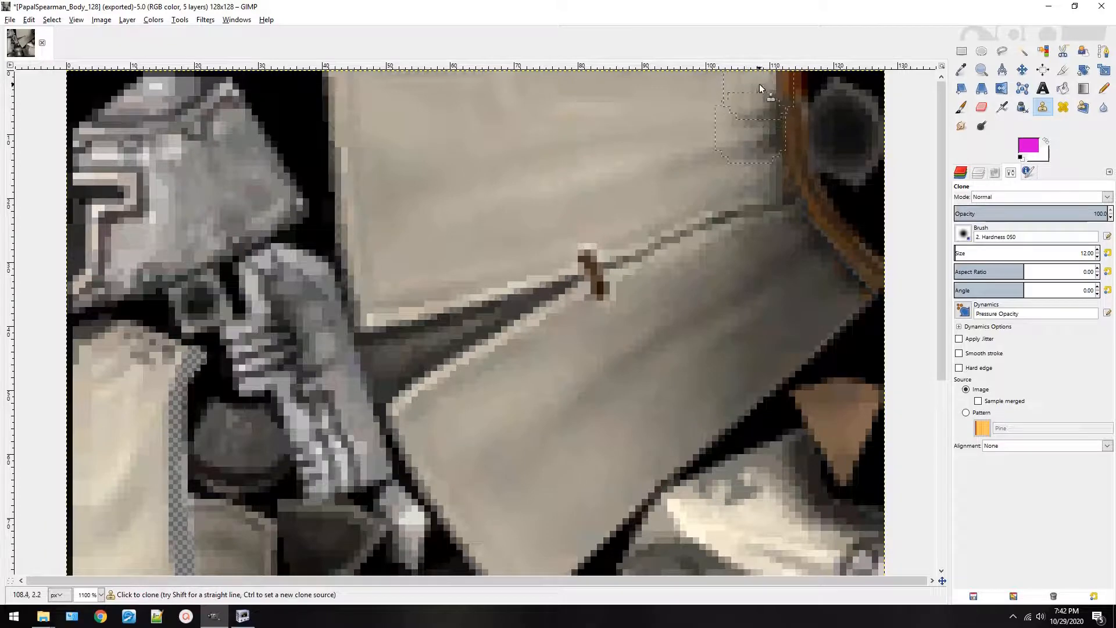
key(ctrl+e)
Switch to NifSkope and inspect the robe front on the reloaded knight model.
key(alt+Tab)
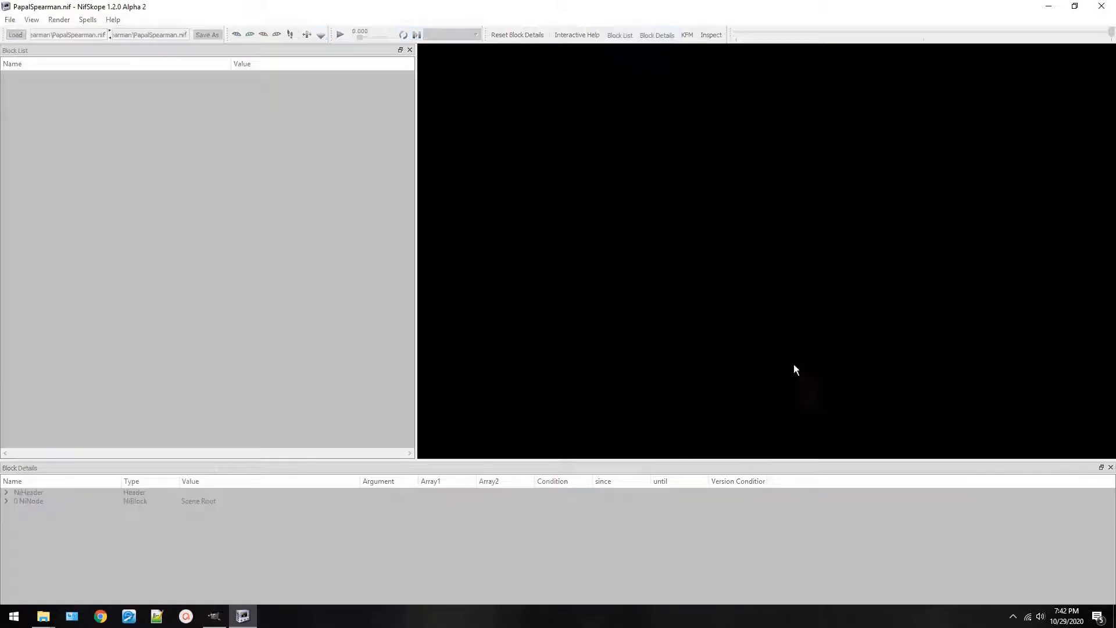
drag(842, 364, 779, 235)
scroll(988, 366, down, 5)
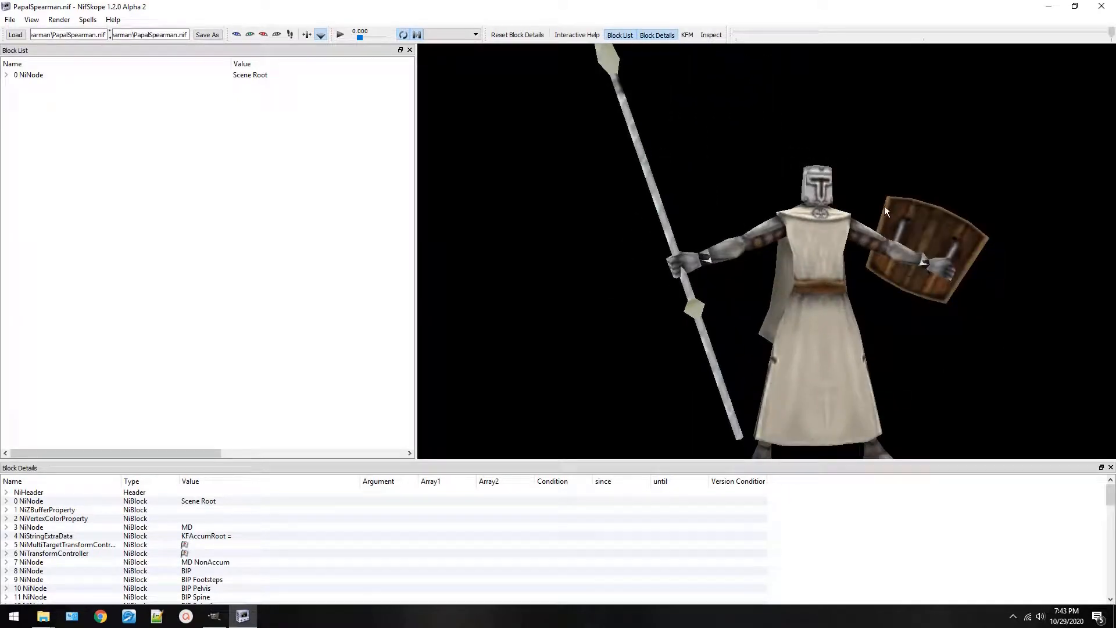
Return to GIMP and duplicate the body texture image.
key(alt+Tab)
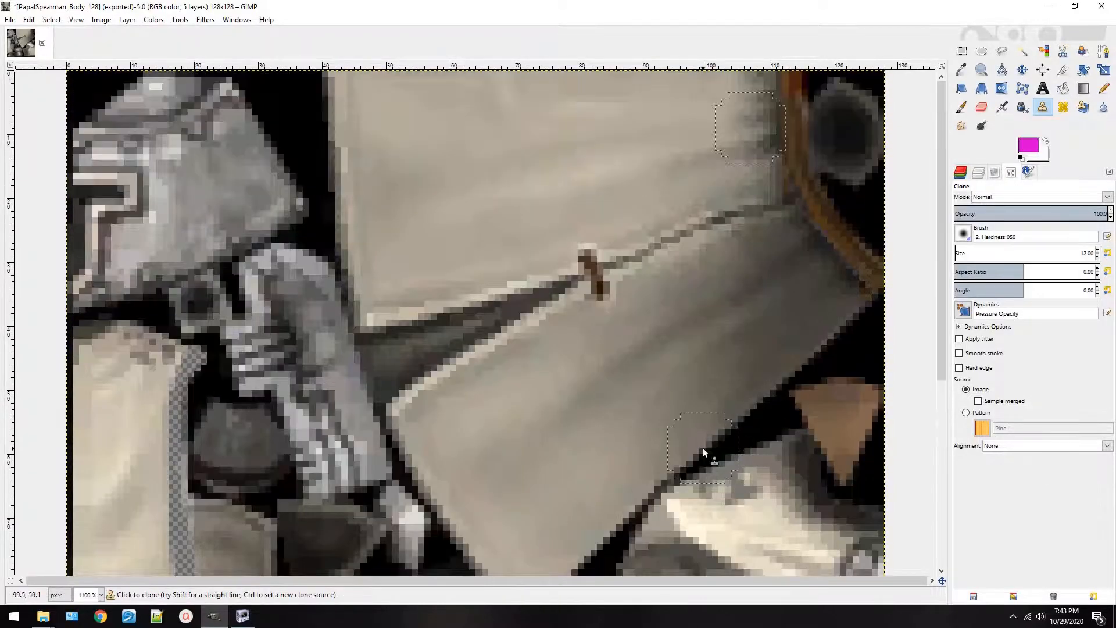
scroll(703, 448, down, 3)
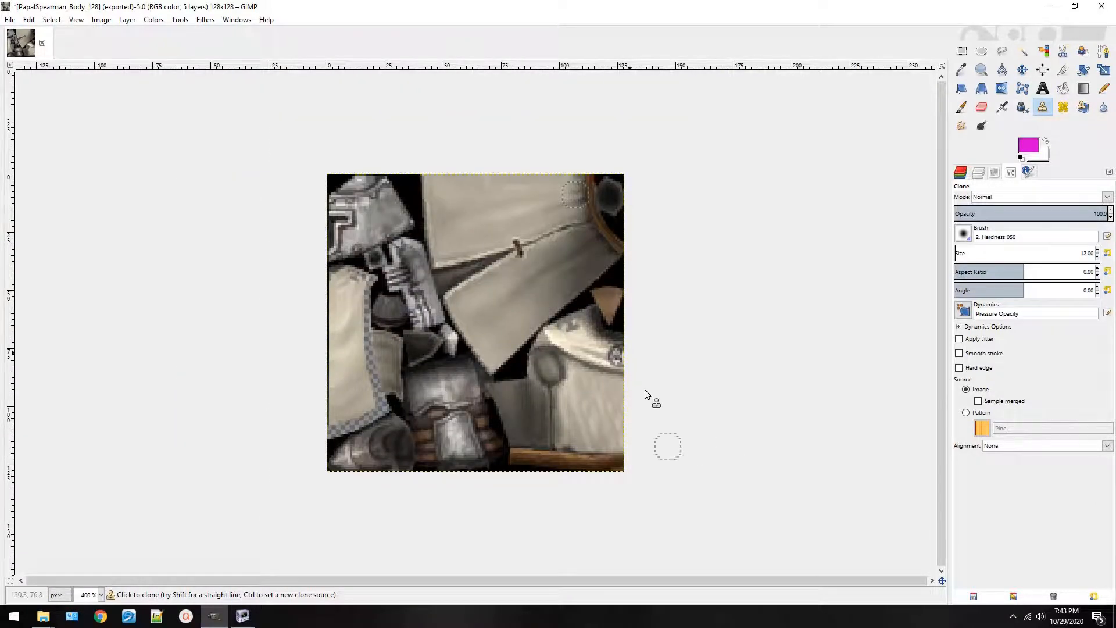
key(ctrl+d)
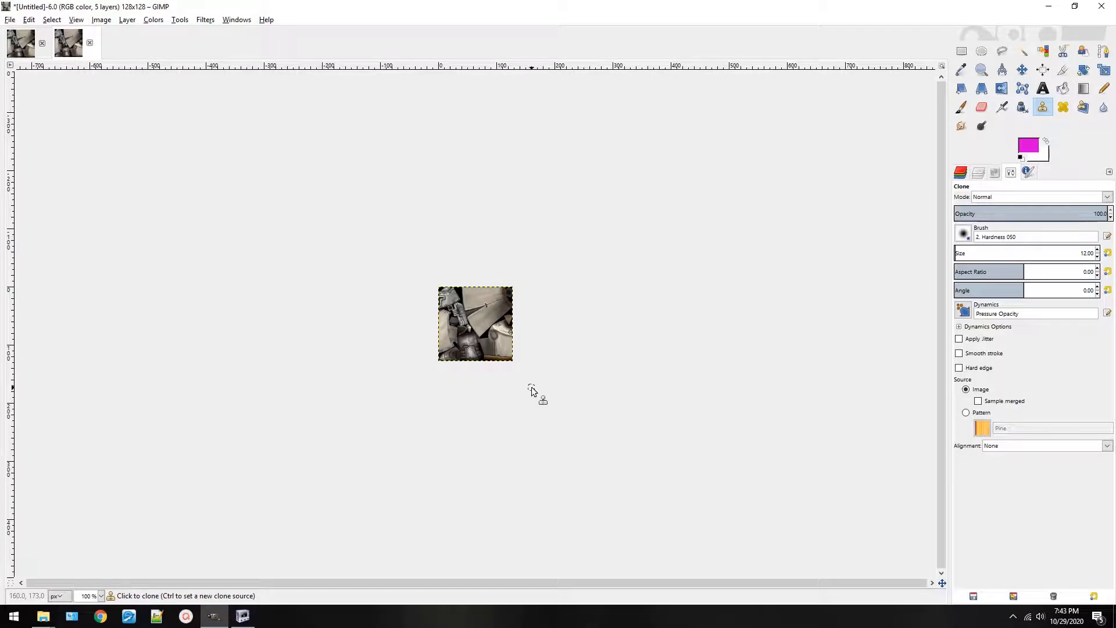
scroll(531, 386, up, 5)
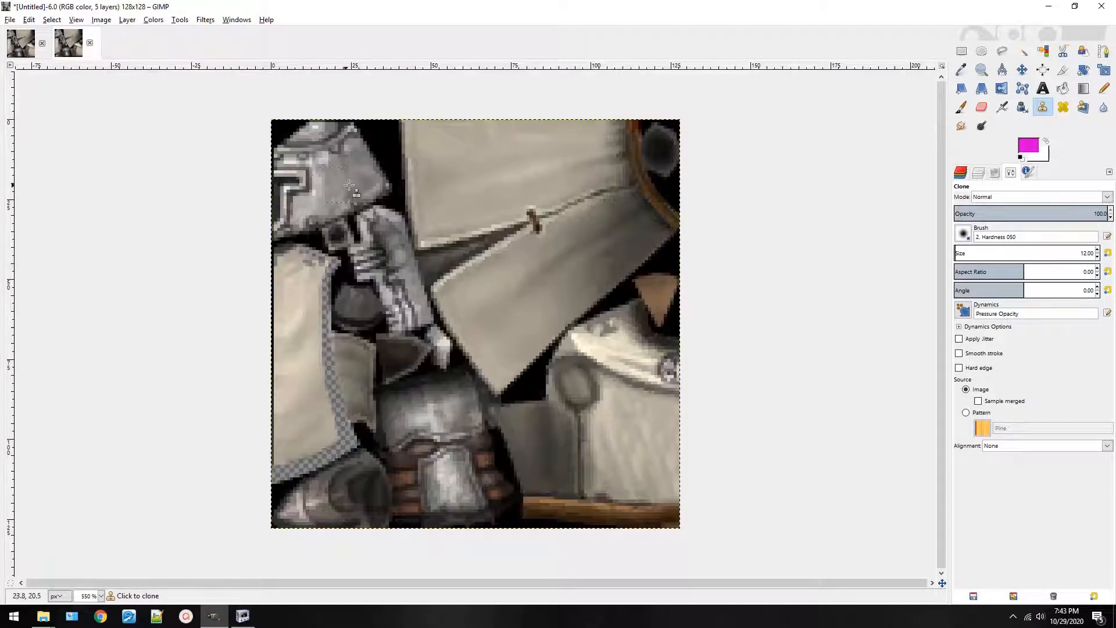
Try cloning the helmet metal from the duplicate image onto the original image's upper robe panel.
click(26, 34)
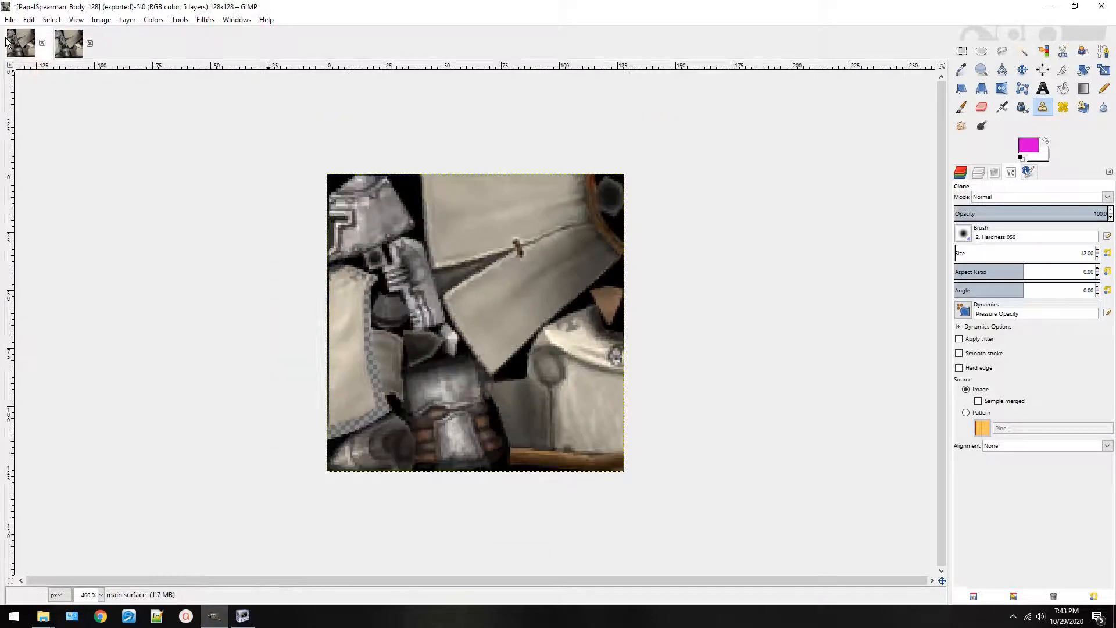
click(69, 43)
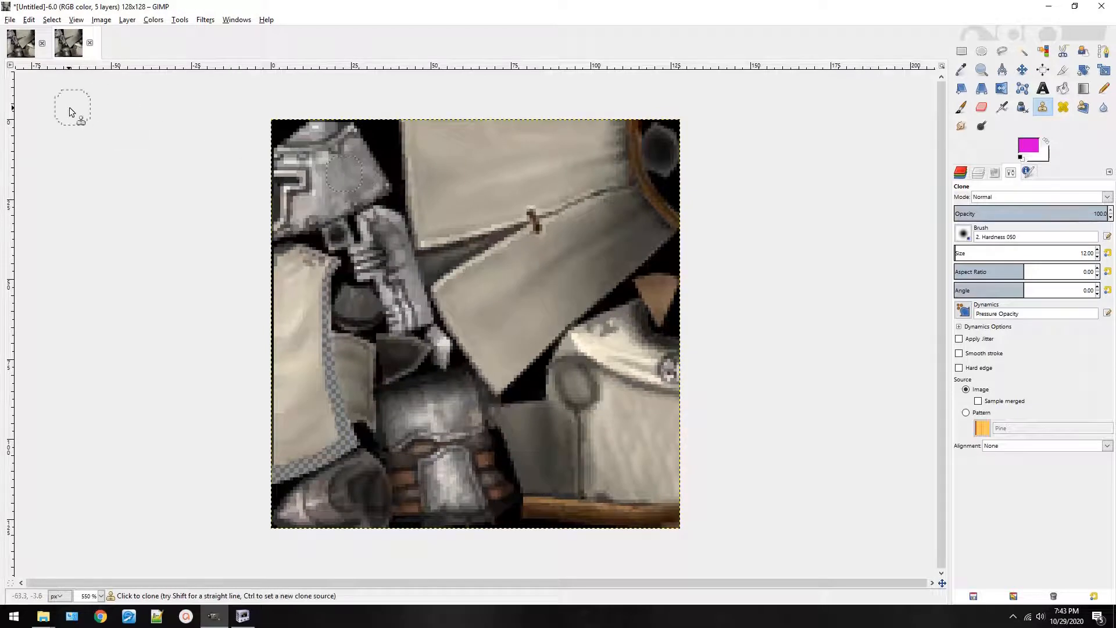
click(24, 46)
click(514, 198)
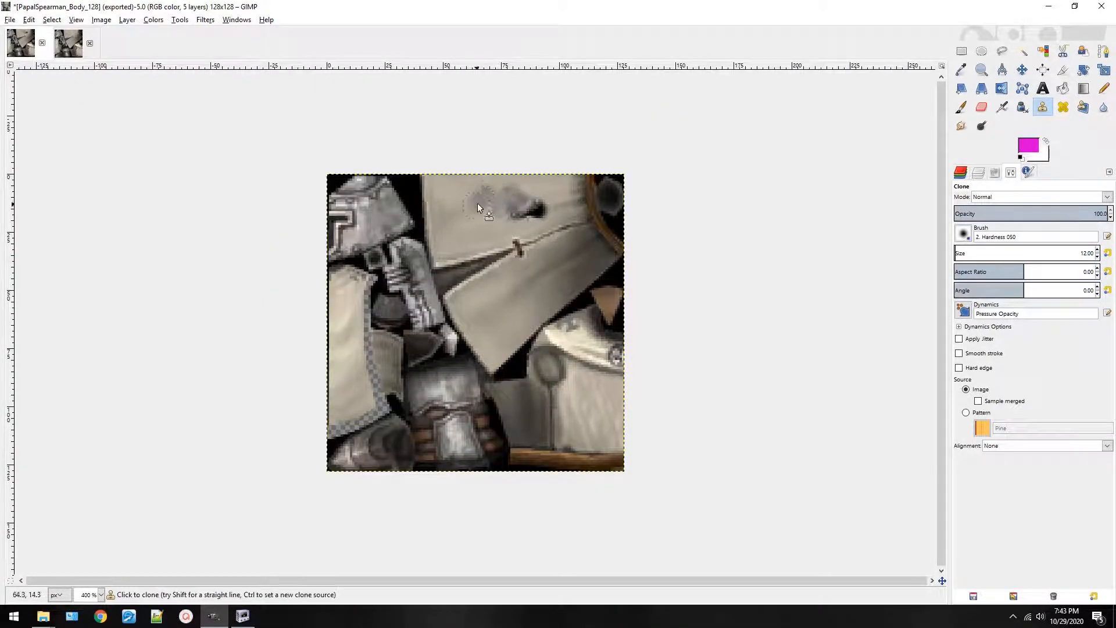
Undo the clone strokes on the original image's upper robe panel.
key(ctrl+z)
key(ctrl+z)
key(ctrl+z)
key(ctrl+z)
key(ctrl+z)
key(ctrl+z)
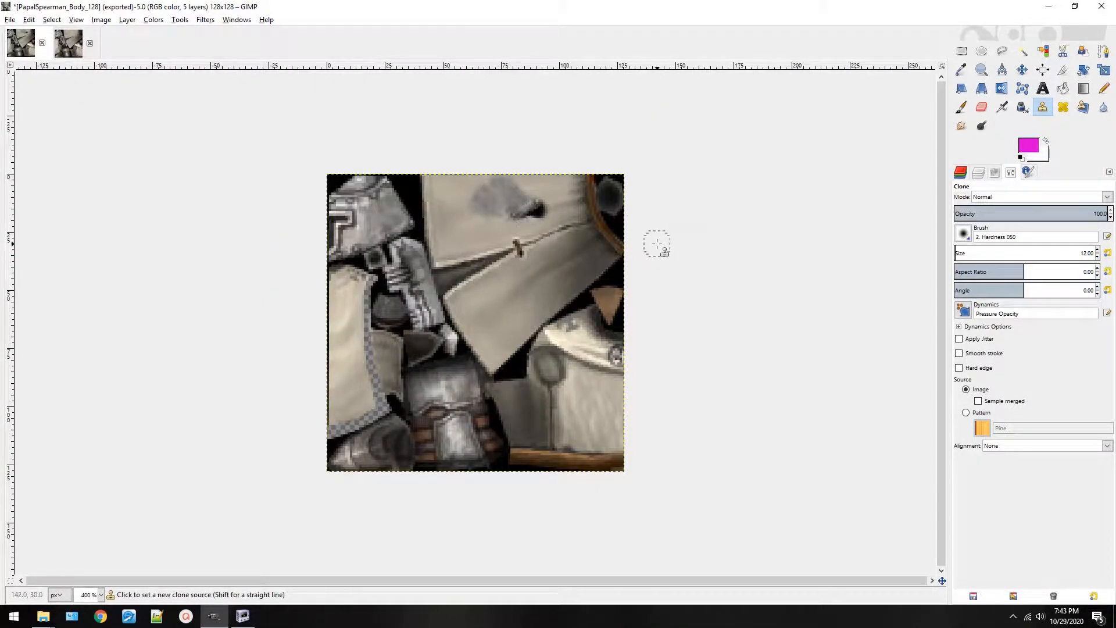
In the duplicate image, use the Heal tool on the helmet with the upper robe panel's cloth as source.
click(1064, 109)
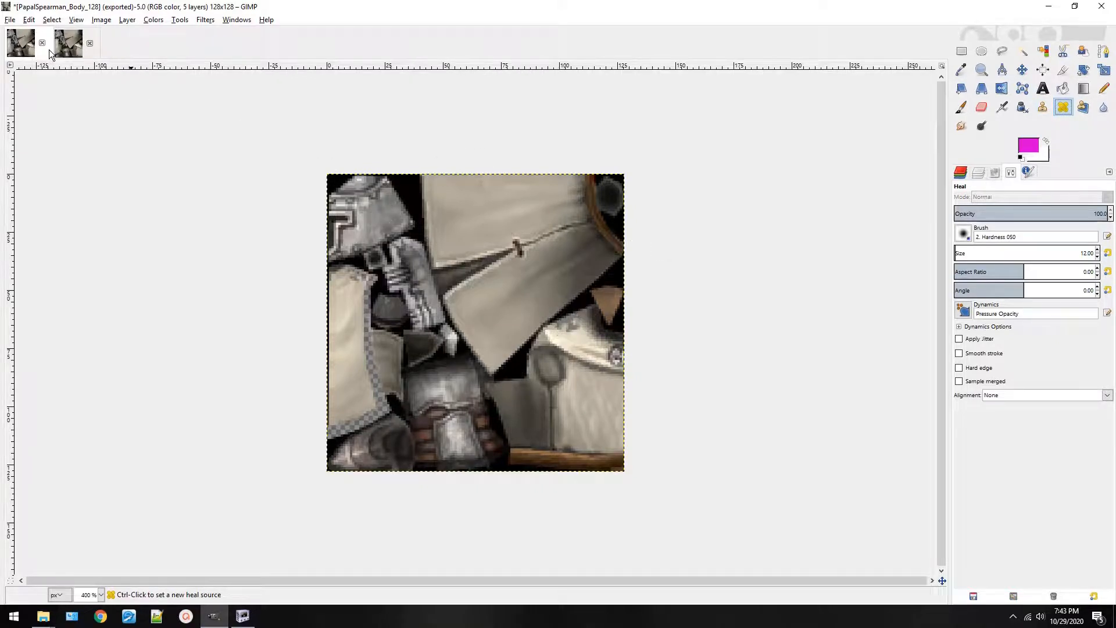
click(68, 44)
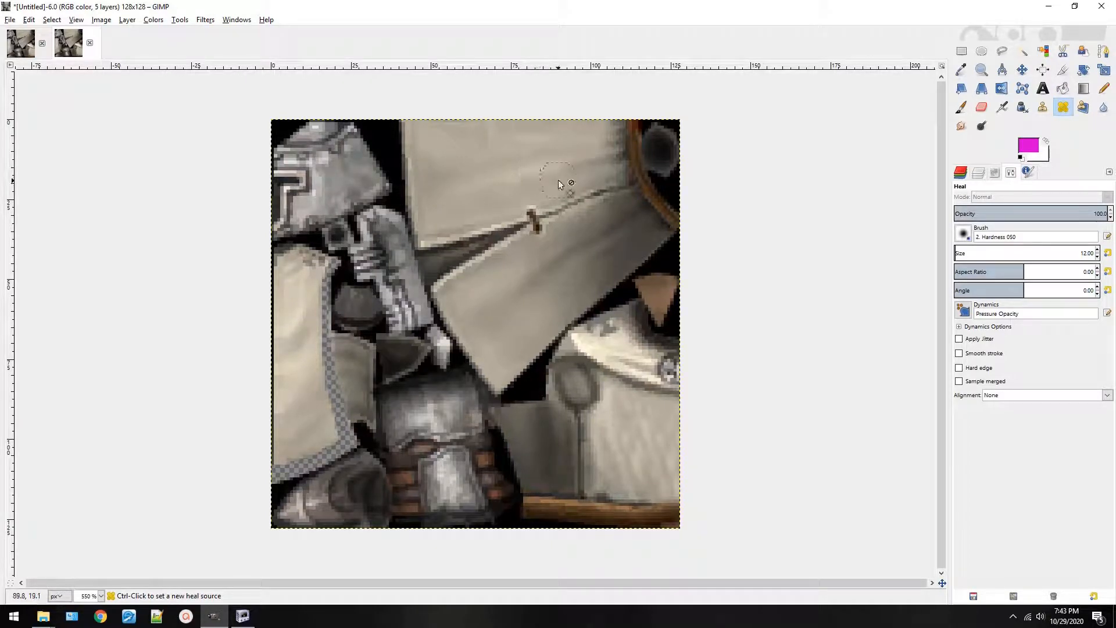
ctrl+click(545, 170)
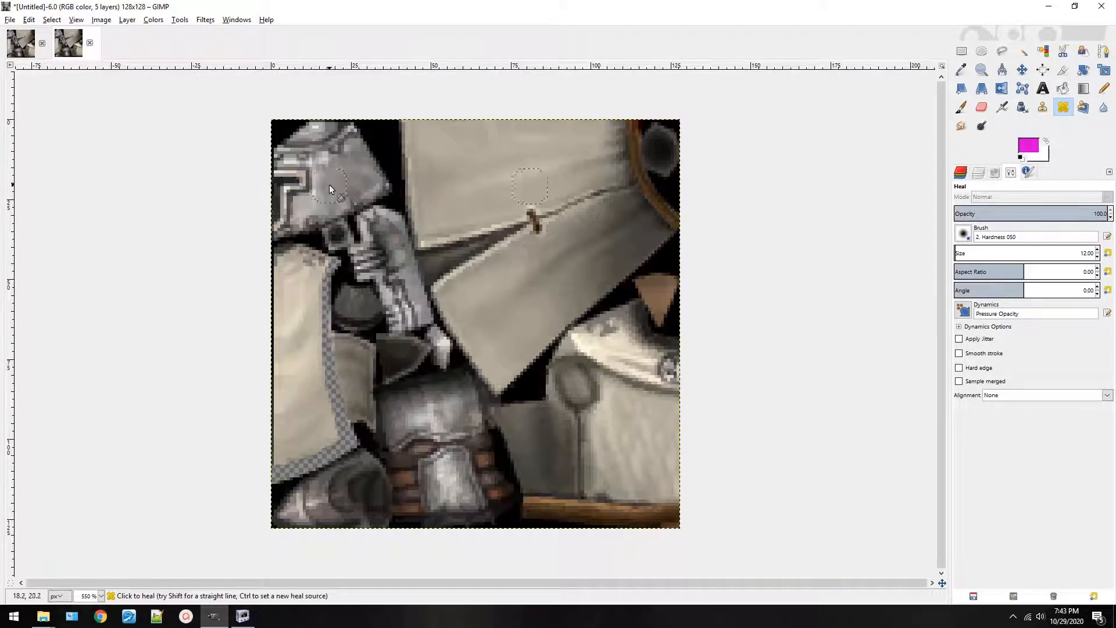
mouse_move(354, 180)
mouse_down()
mouse_move(304, 204)
mouse_move(302, 166)
mouse_move(329, 155)
mouse_up()
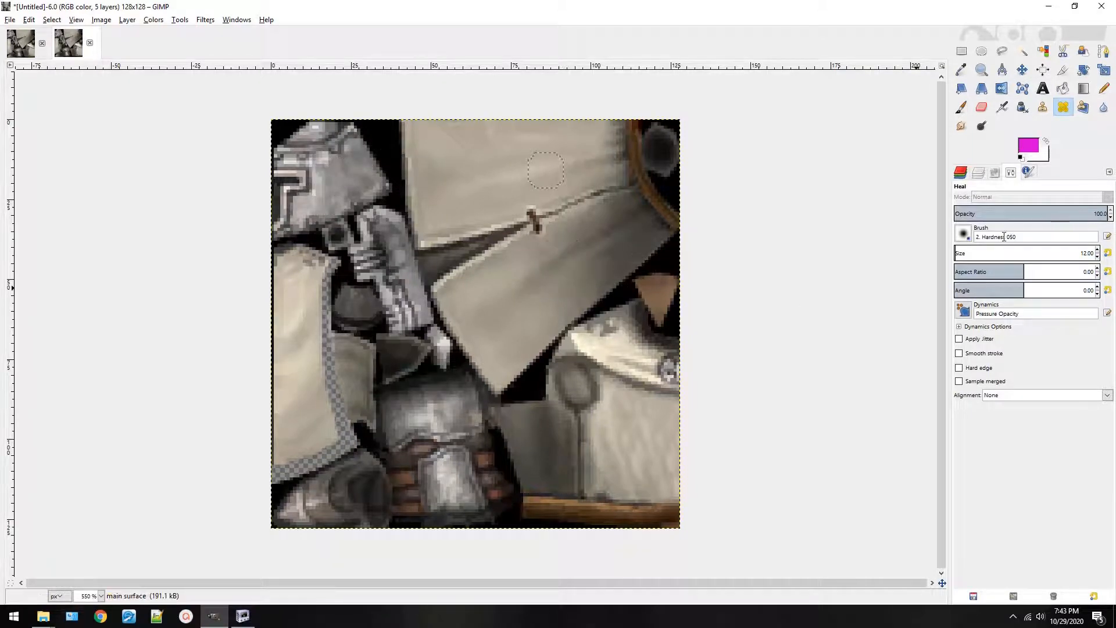
Change the foreground colour to a near-black grey.
click(1035, 144)
click(391, 259)
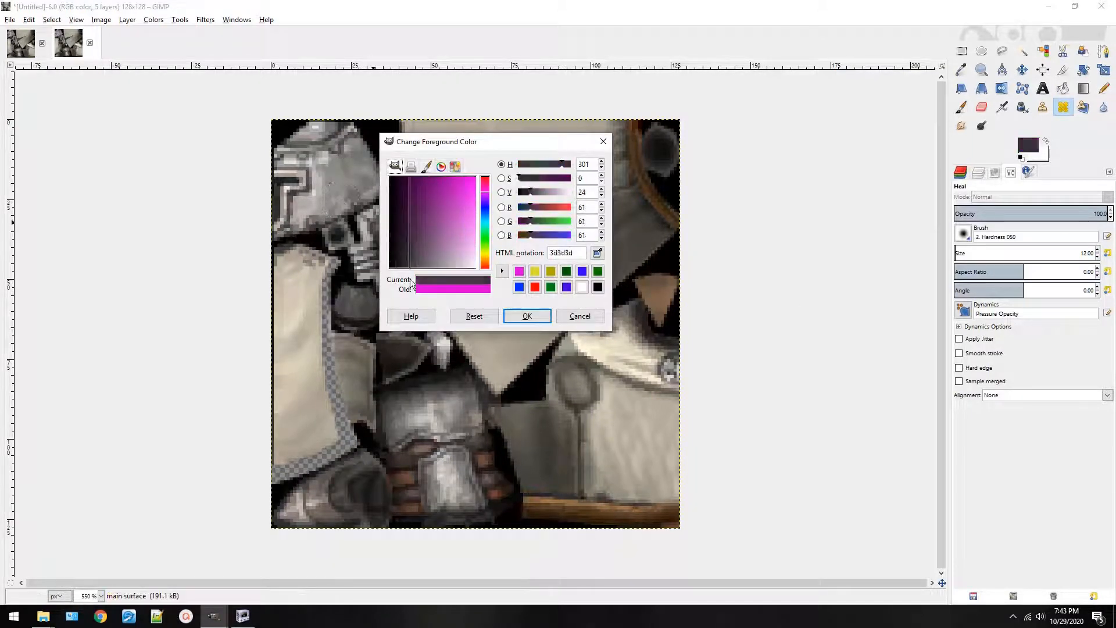
click(529, 316)
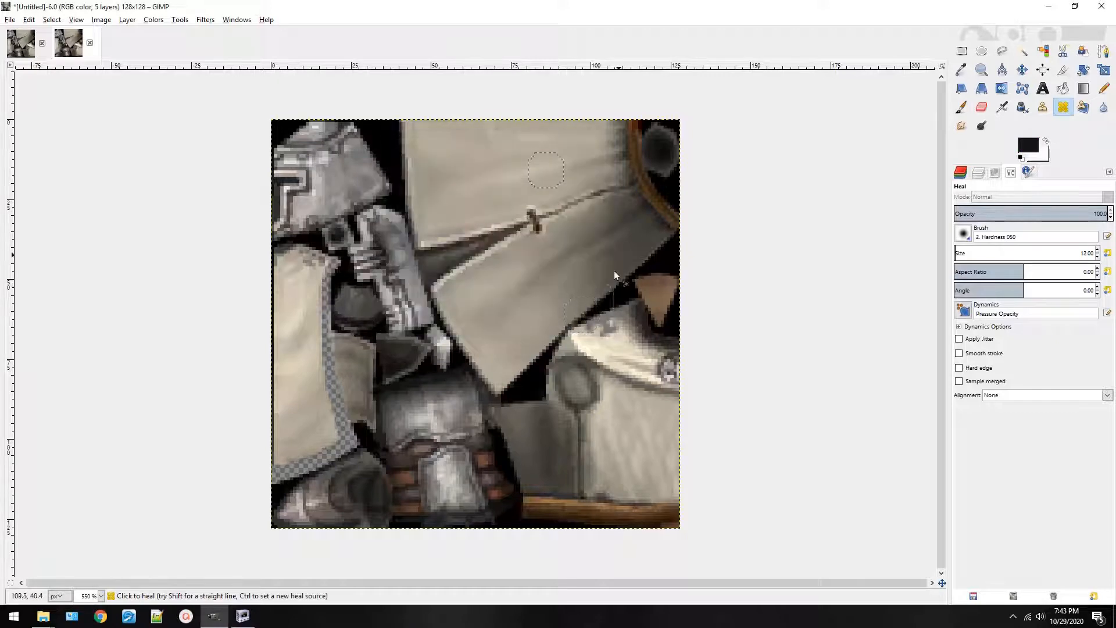
Try the Blur/Sharpen tool in Blur mode over the robe's clasp, seam and surrounding cloth.
click(1083, 107)
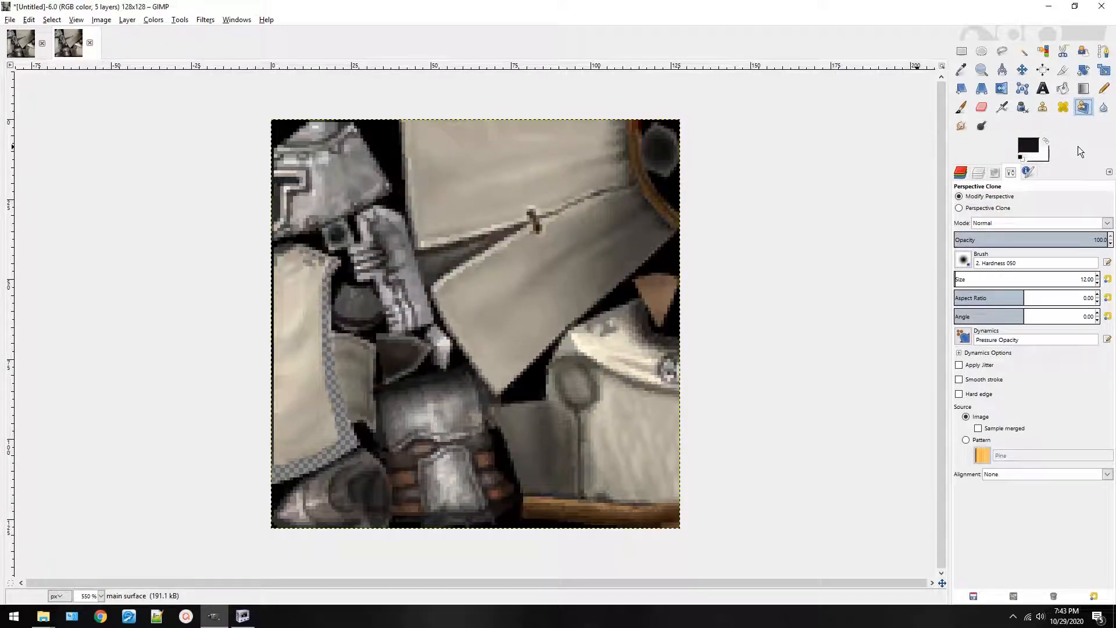
click(1104, 107)
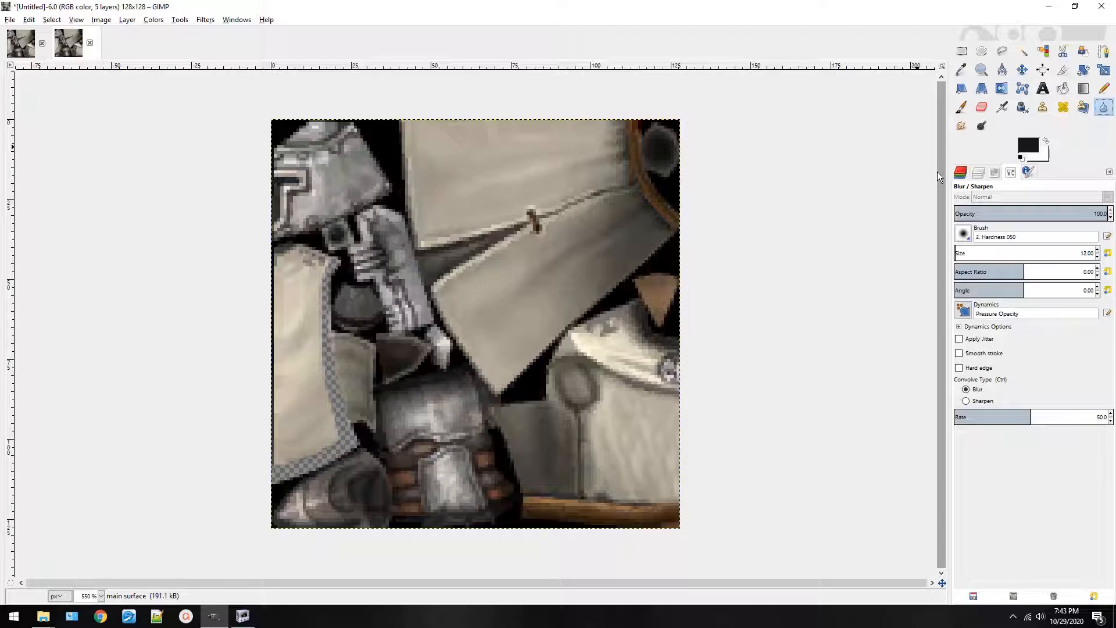
key(5)
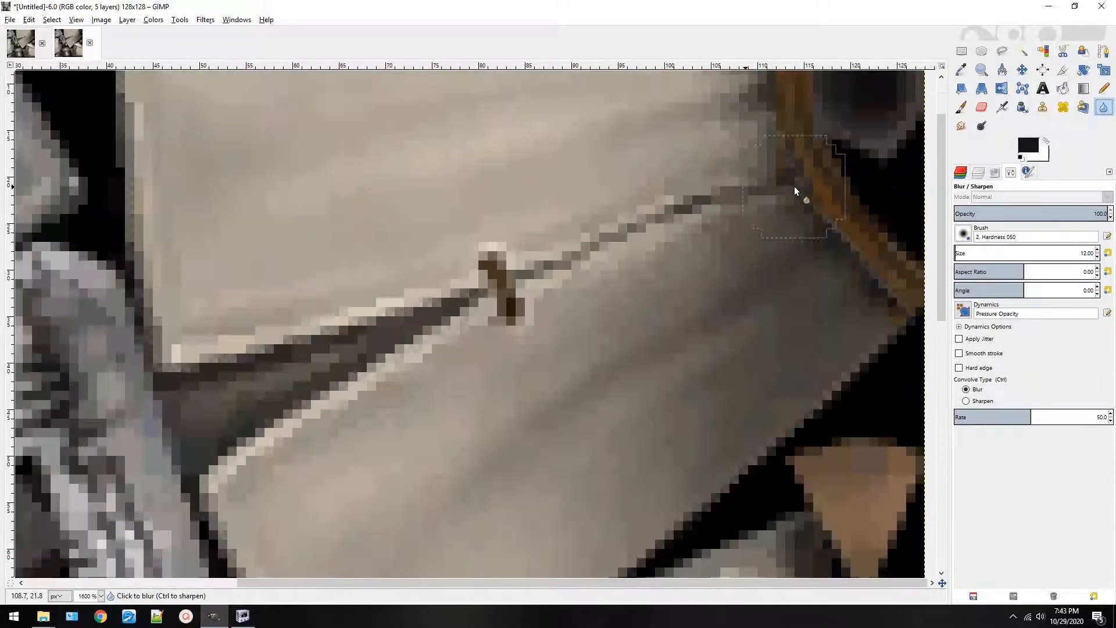
scroll(423, 380, down, 5)
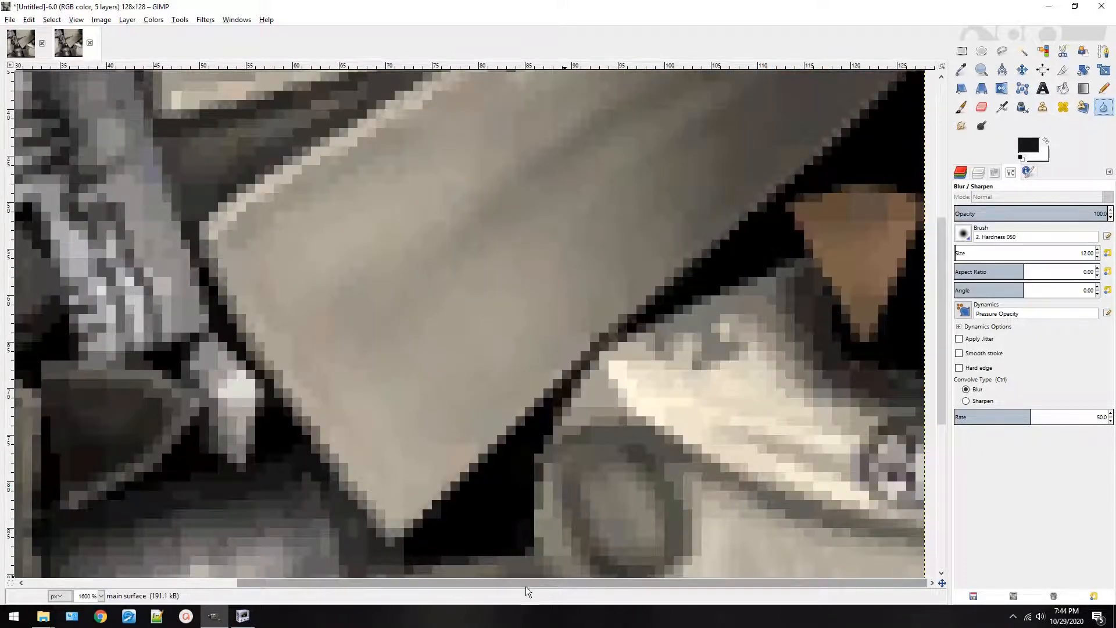
drag(525, 586, 404, 586)
scroll(419, 417, up, 3)
scroll(442, 417, down, 2)
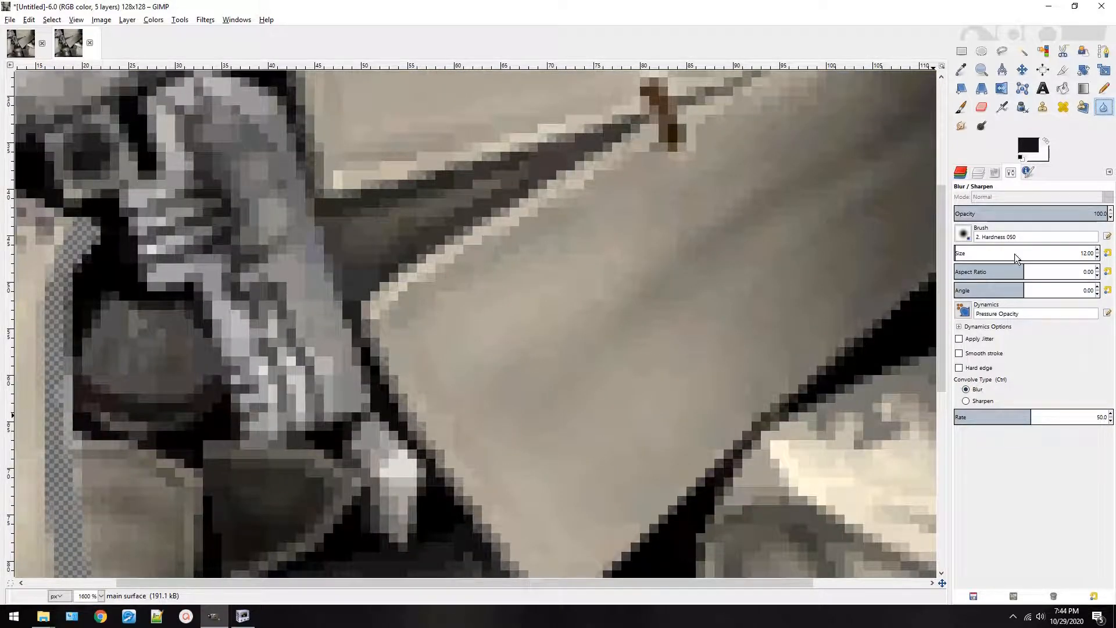
scroll(823, 299, up, 5)
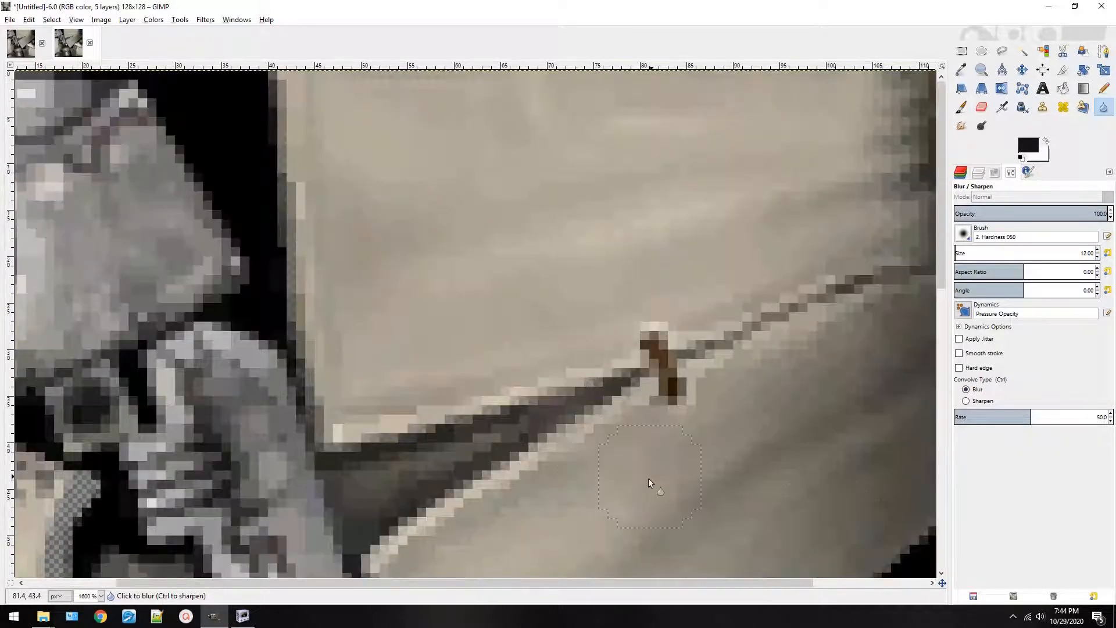
mouse_move(649, 482)
mouse_down()
mouse_move(702, 384)
mouse_move(569, 284)
mouse_move(443, 435)
mouse_move(457, 477)
mouse_move(657, 370)
mouse_move(572, 382)
mouse_move(345, 451)
mouse_move(389, 516)
mouse_move(583, 414)
mouse_up()
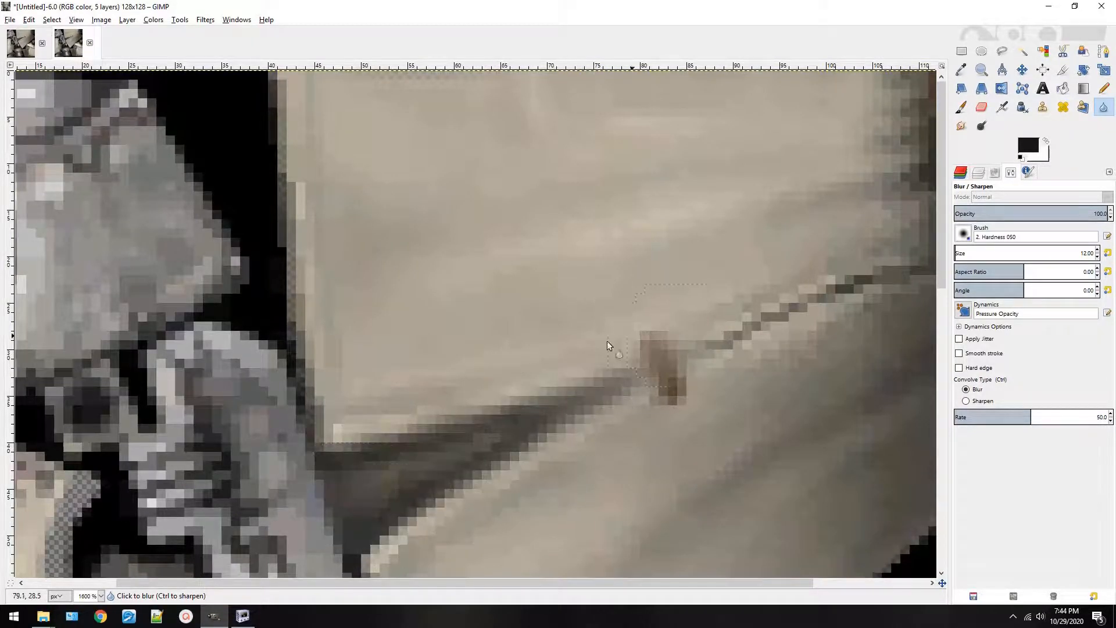
Undo the last blur stroke and try sharpening the robe's clasp and seam with the Blur/Sharpen tool, undoing the strokes as well.
key(ctrl+z)
click(982, 401)
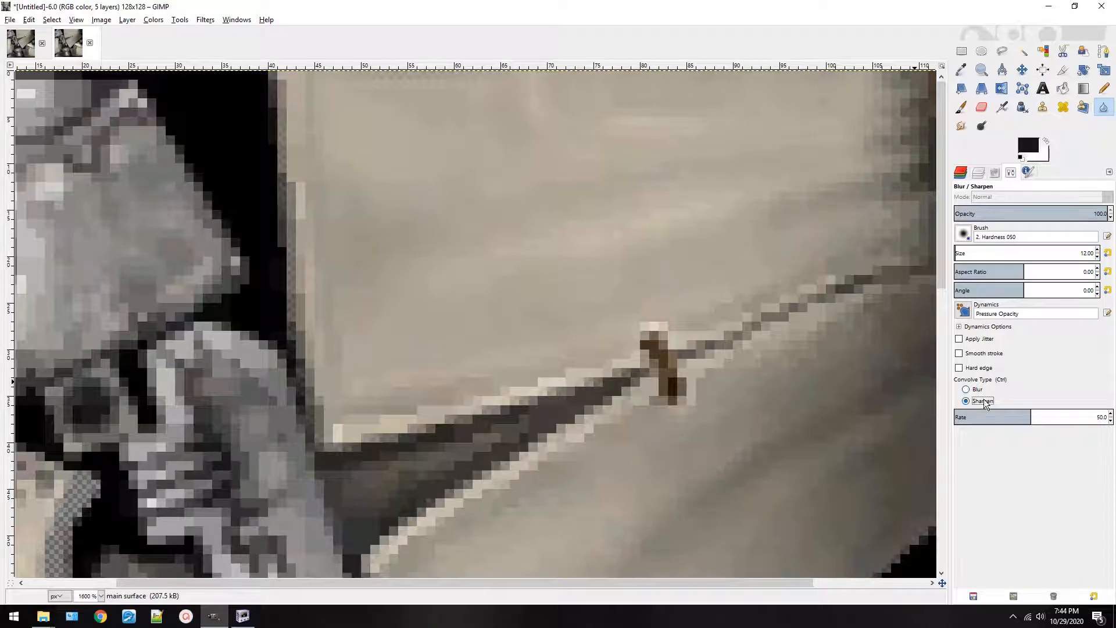
mouse_move(626, 347)
mouse_down()
mouse_move(512, 395)
mouse_move(640, 366)
mouse_move(654, 380)
mouse_move(755, 343)
mouse_move(410, 459)
mouse_move(753, 316)
mouse_move(525, 424)
mouse_up()
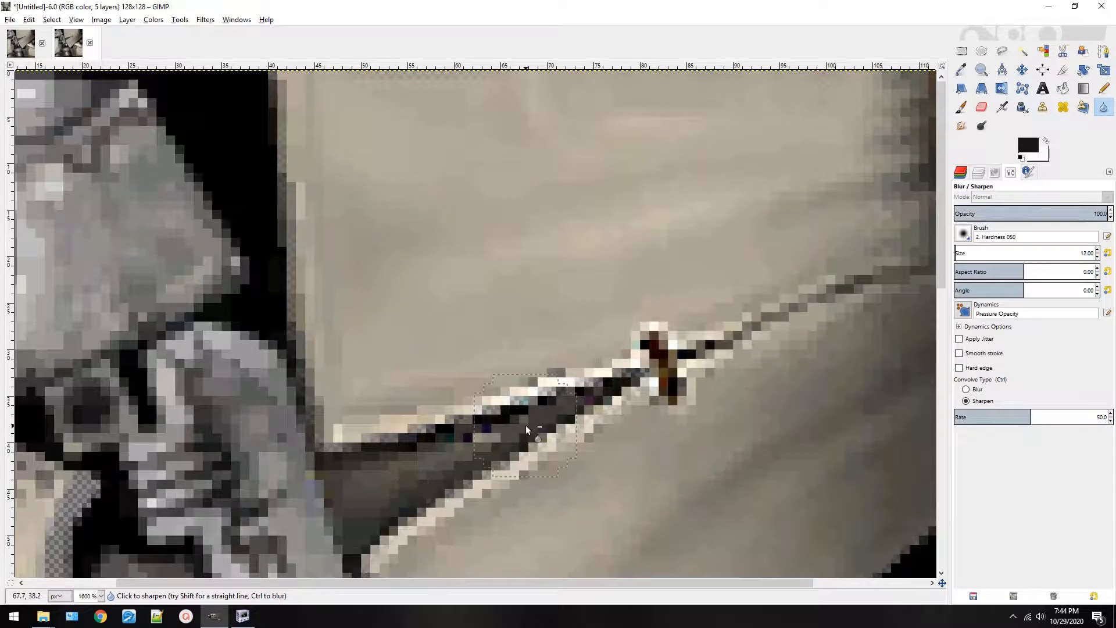
key(ctrl+z)
key(ctrl+z)
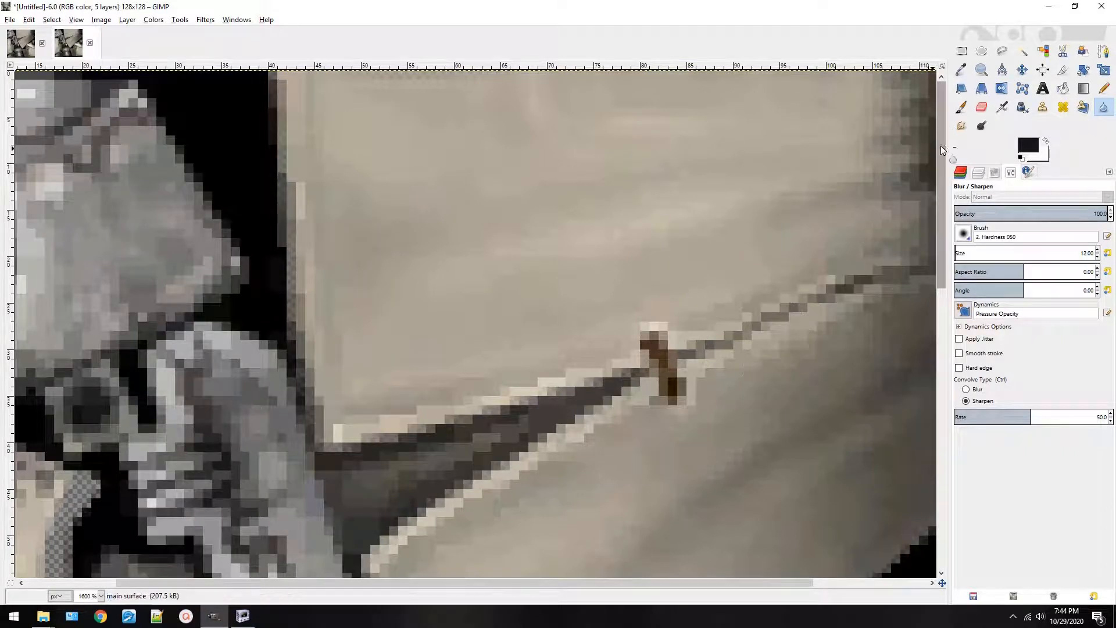
click(960, 128)
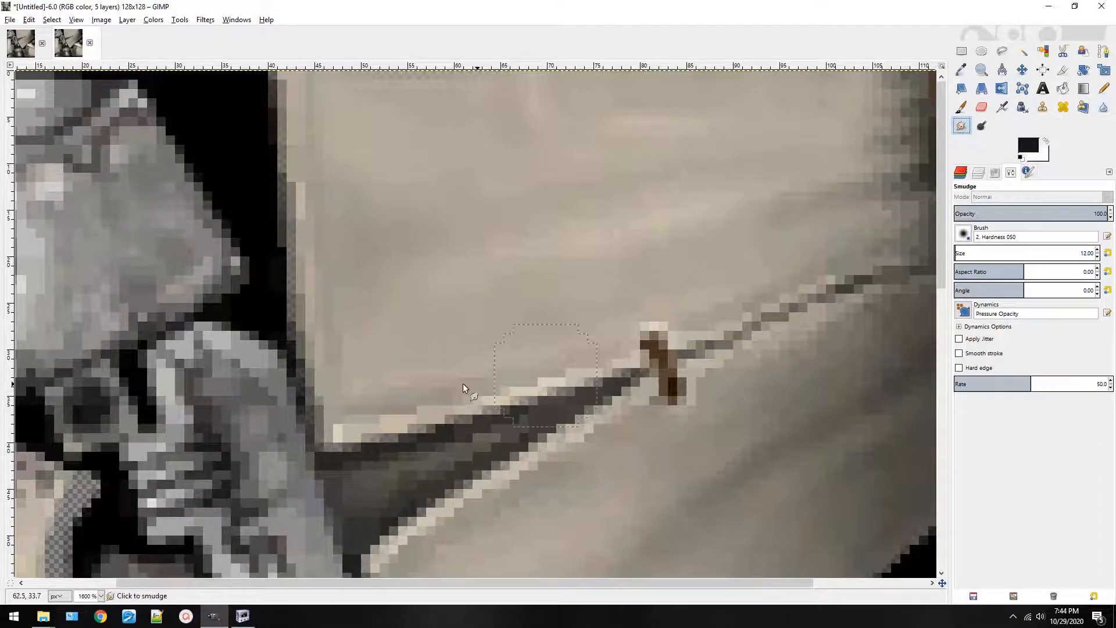
scroll(466, 428, down, 10)
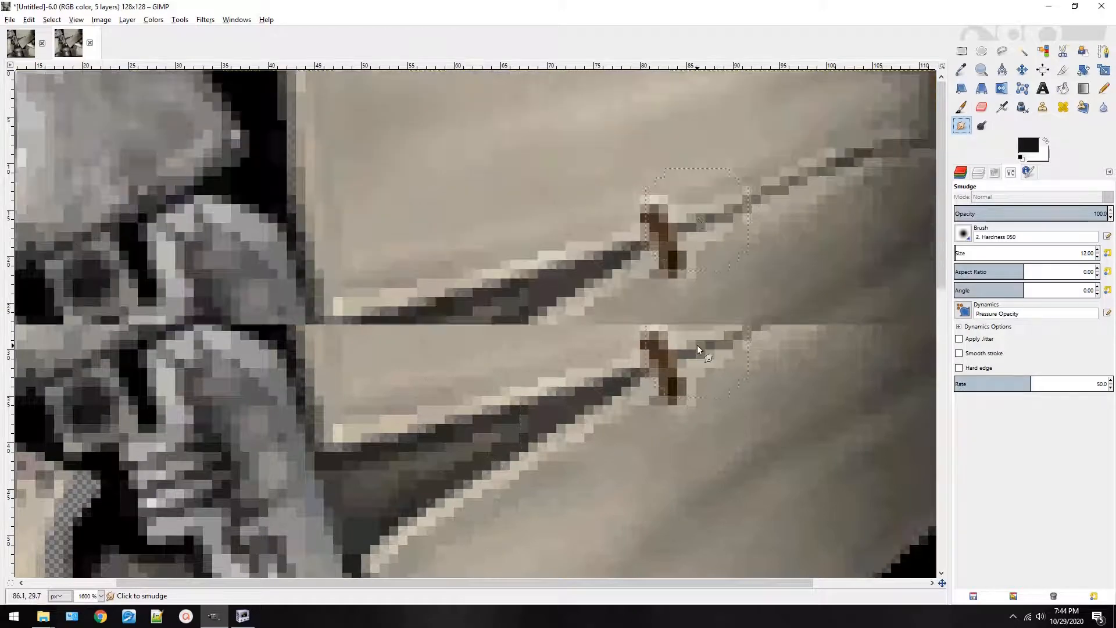
scroll(519, 580, right, 3)
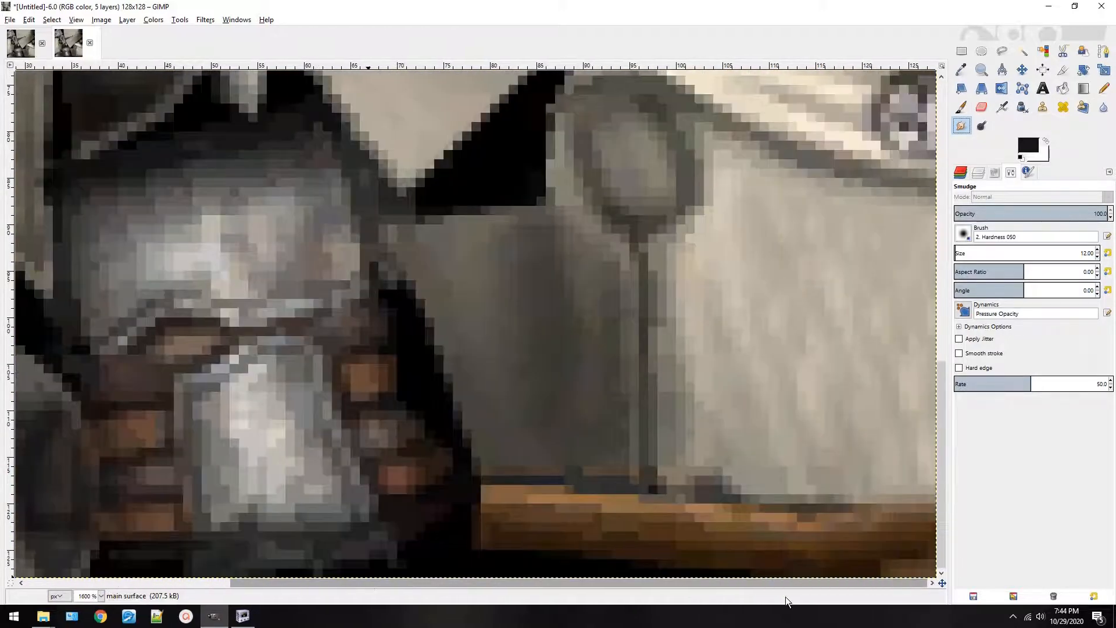
scroll(766, 409, up, 10)
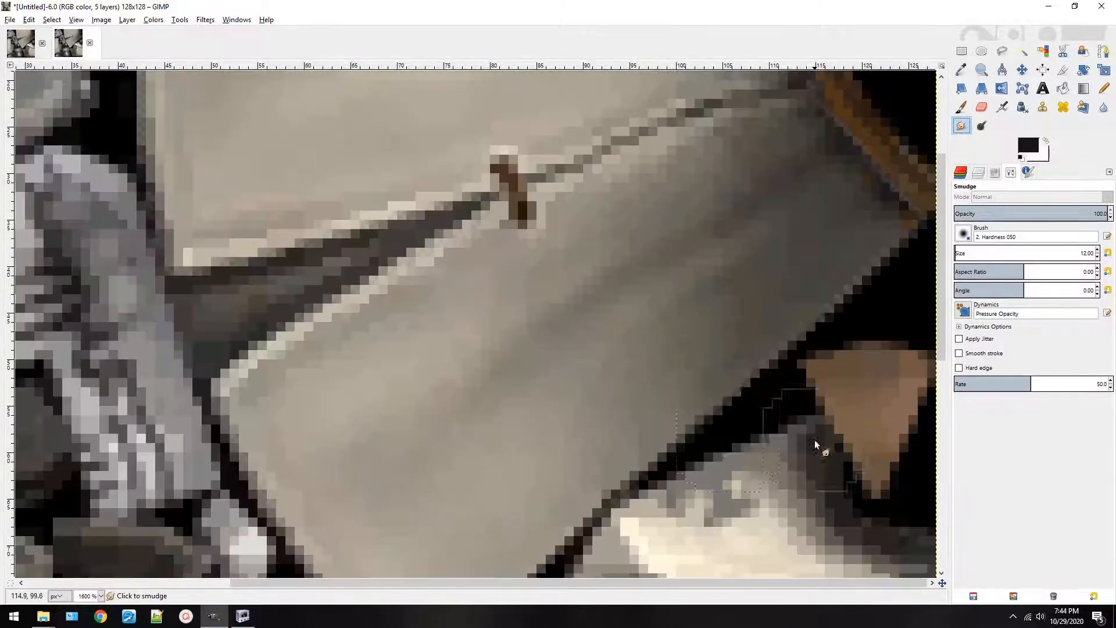
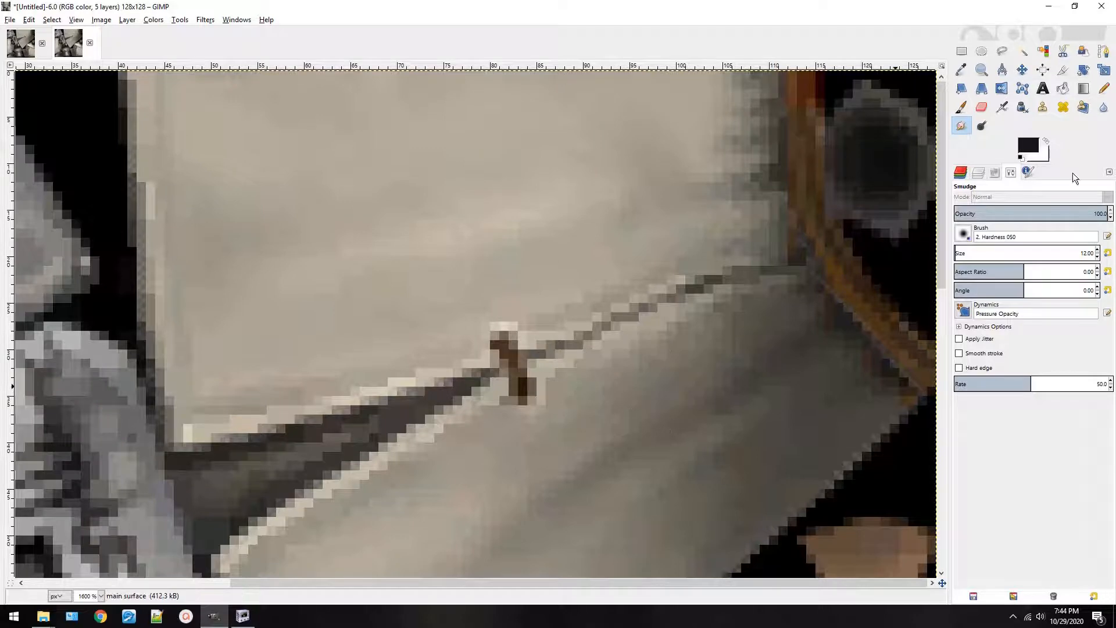
Try a combined Fuzzy Select selection of the lower robe panel and the pale cloth above the wooden shaft, in add mode.
click(982, 127)
key(minus)
key(minus)
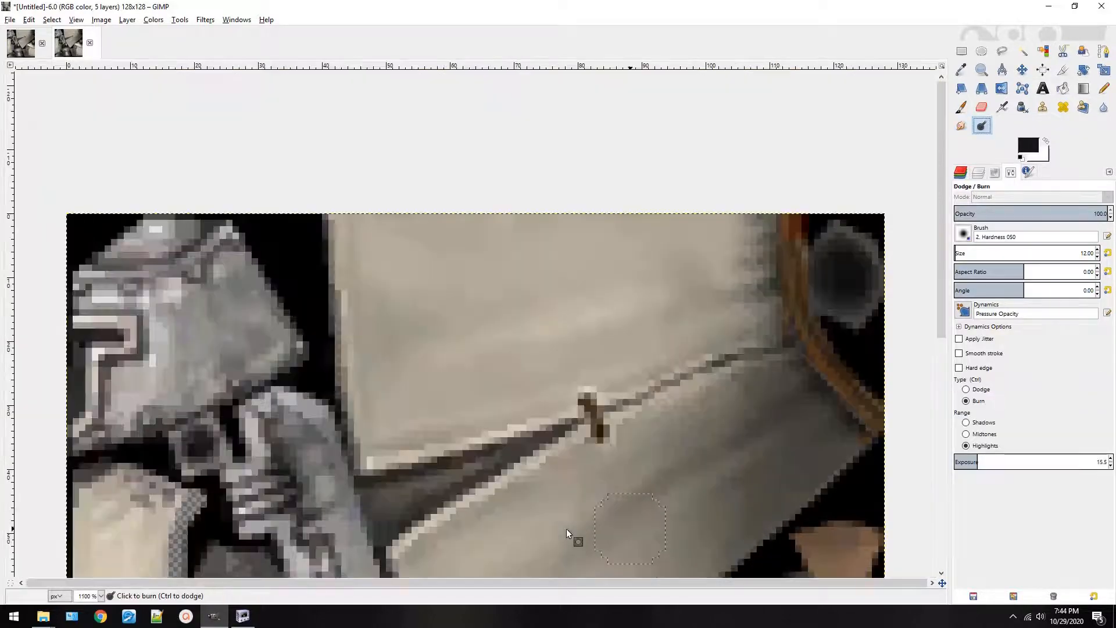
scroll(735, 477, down, 3)
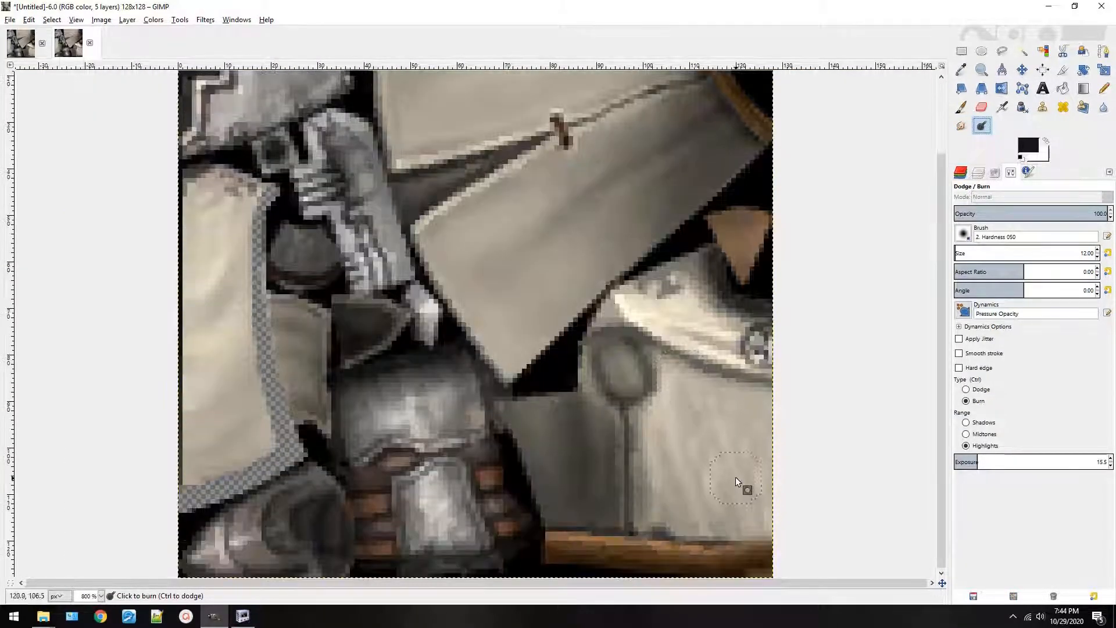
click(1023, 51)
scroll(523, 302, up, 3)
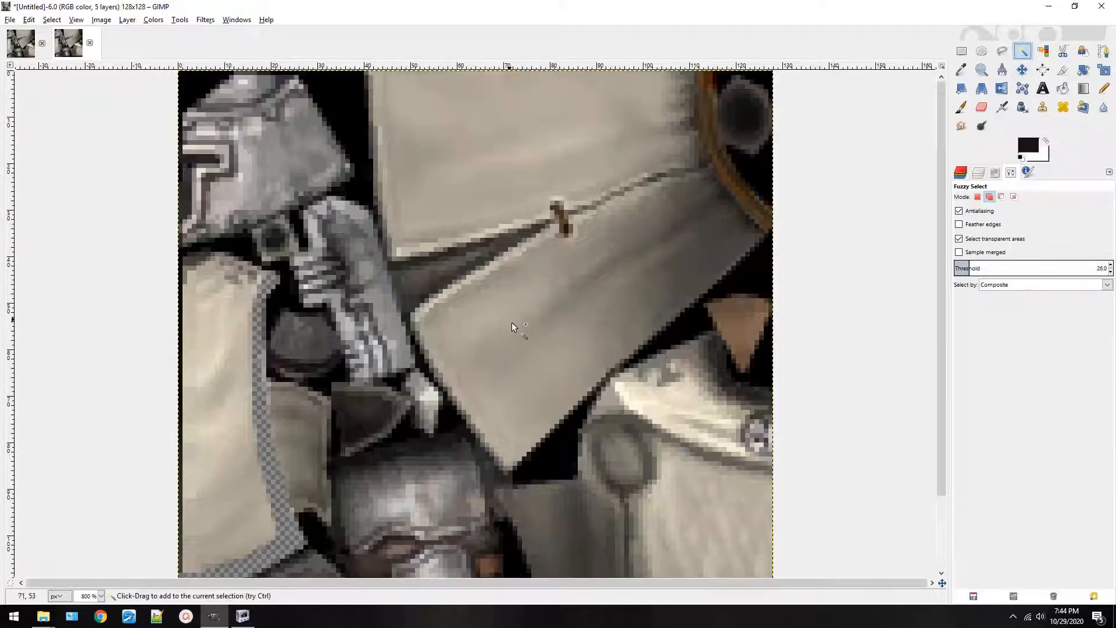
mouse_move(511, 324)
mouse_down()
mouse_move(682, 288)
mouse_move(695, 361)
mouse_up()
scroll(709, 389, down, 3)
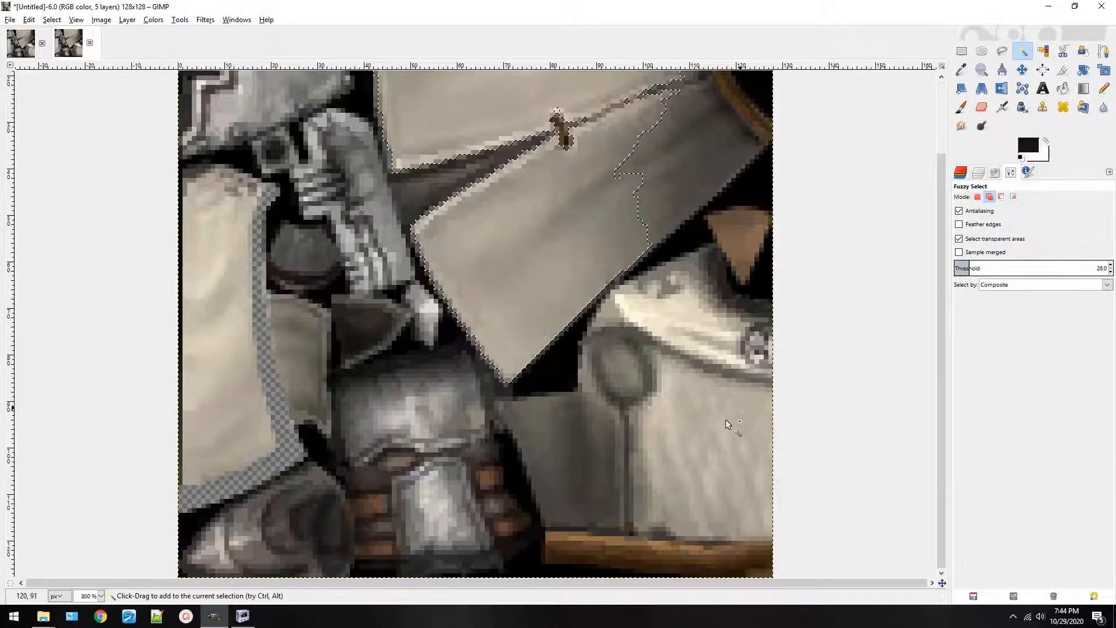
drag(725, 419, 721, 439)
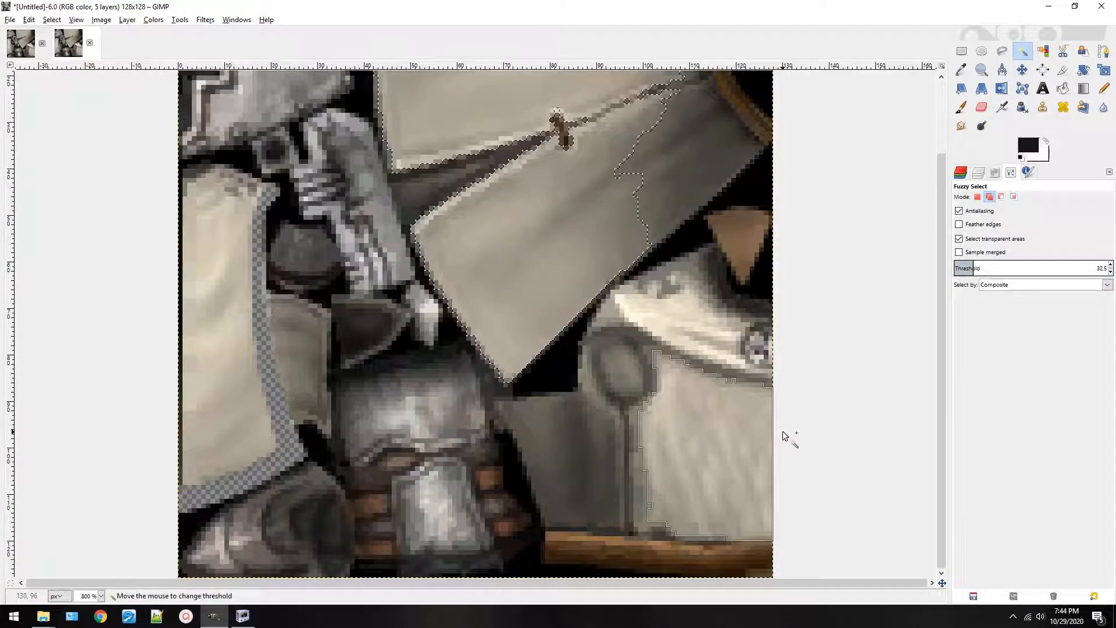
Replace the selection with only the pale cloth above the wooden shaft, using Fuzzy Select at threshold 26.
click(984, 126)
key(r)
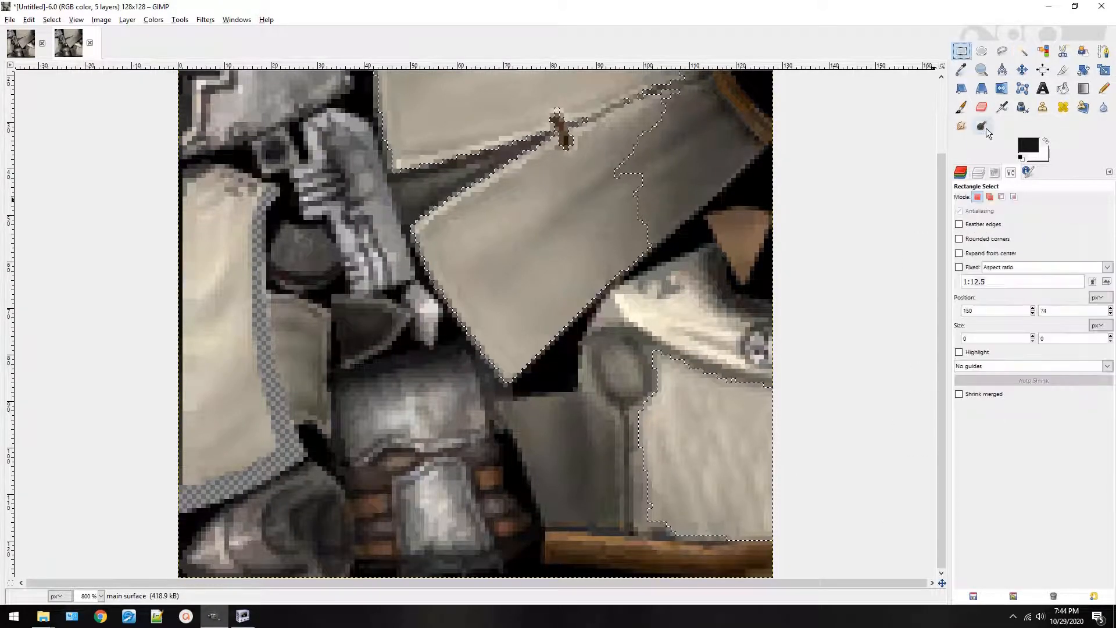
key(u)
drag(715, 451, 816, 453)
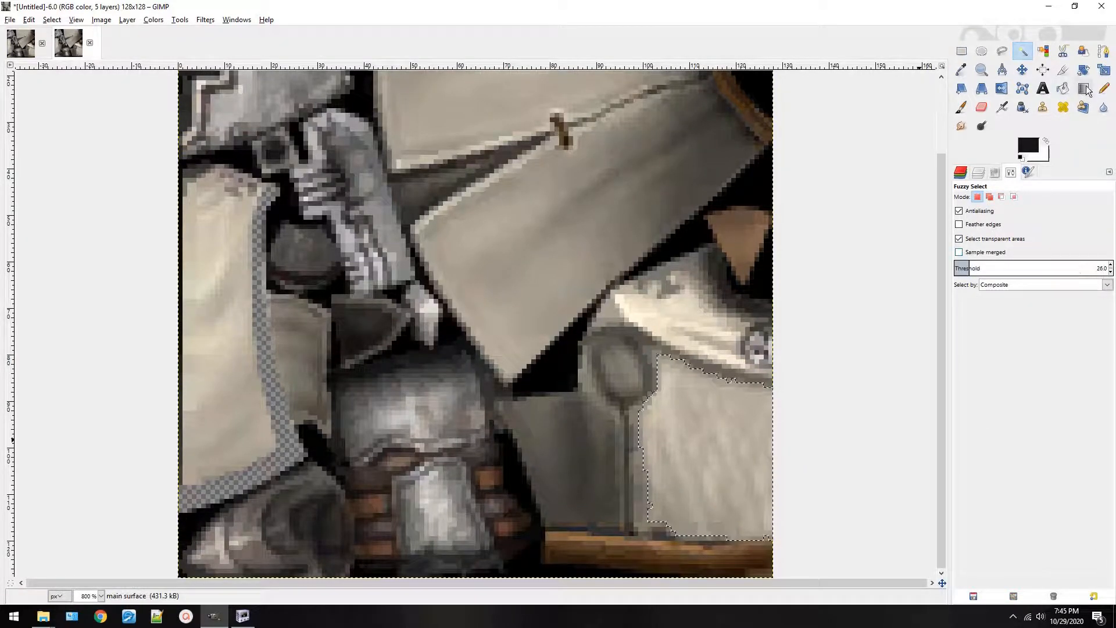
Try dodging the highlights of the selected pale cloth, first at exposure 15.5 and again at 100, and undo the strokes.
click(984, 126)
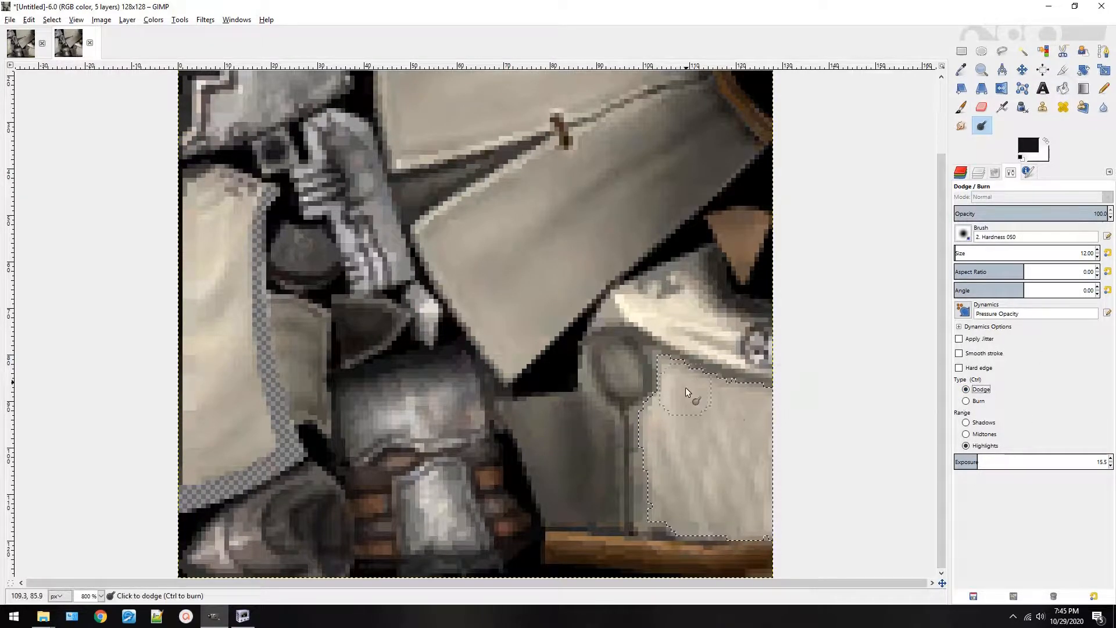
mouse_move(685, 388)
mouse_down()
mouse_move(779, 416)
mouse_move(654, 420)
mouse_up()
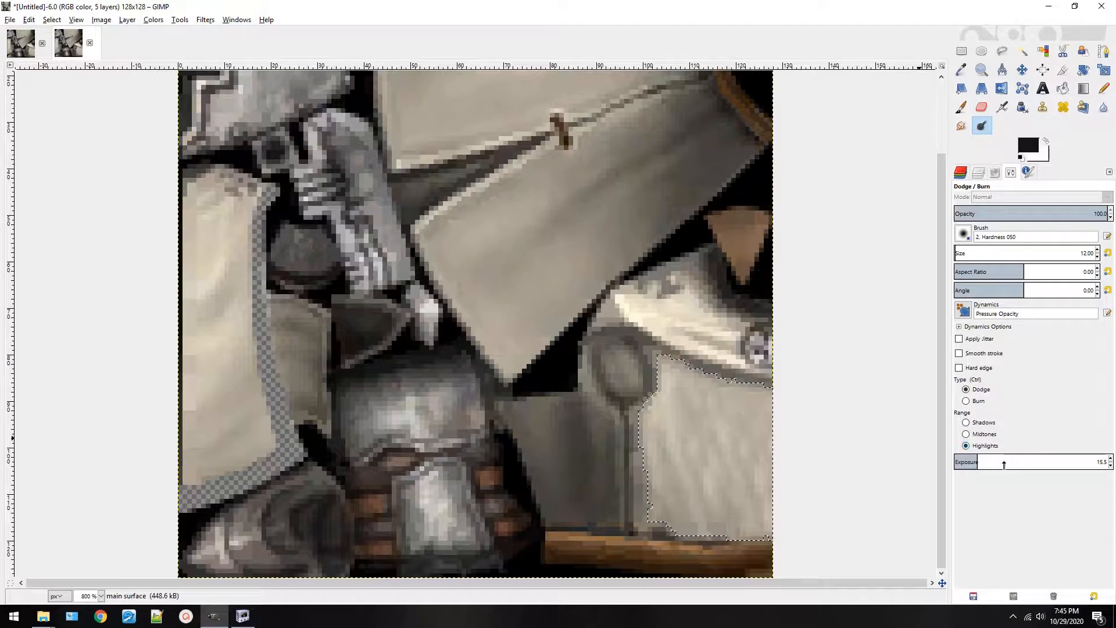
drag(1027, 465, 1107, 465)
drag(664, 455, 602, 414)
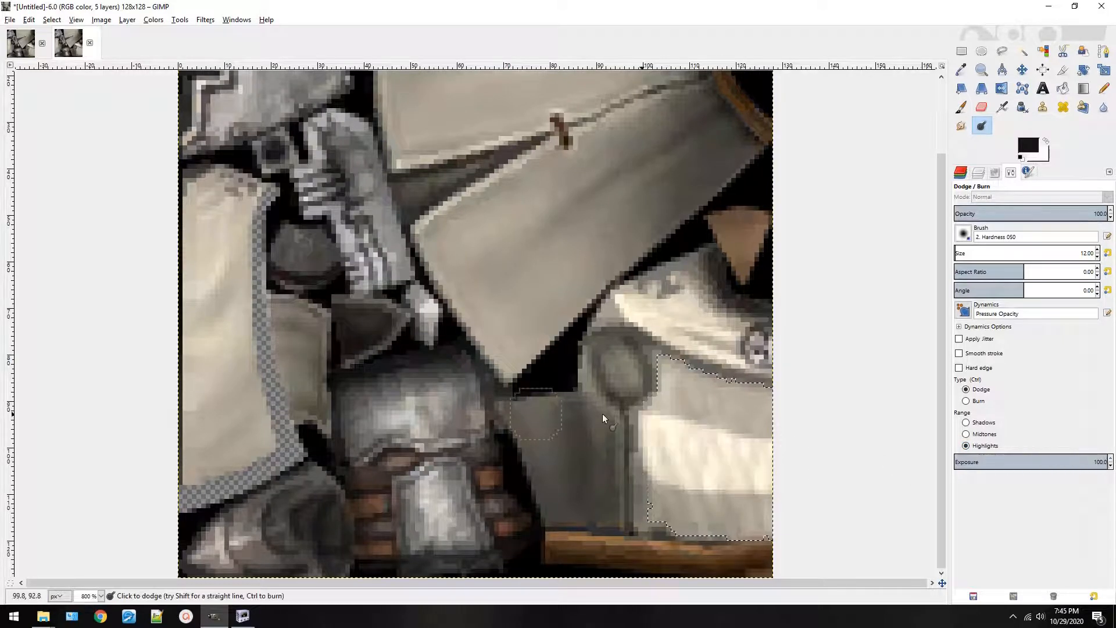
key(ctrl+z)
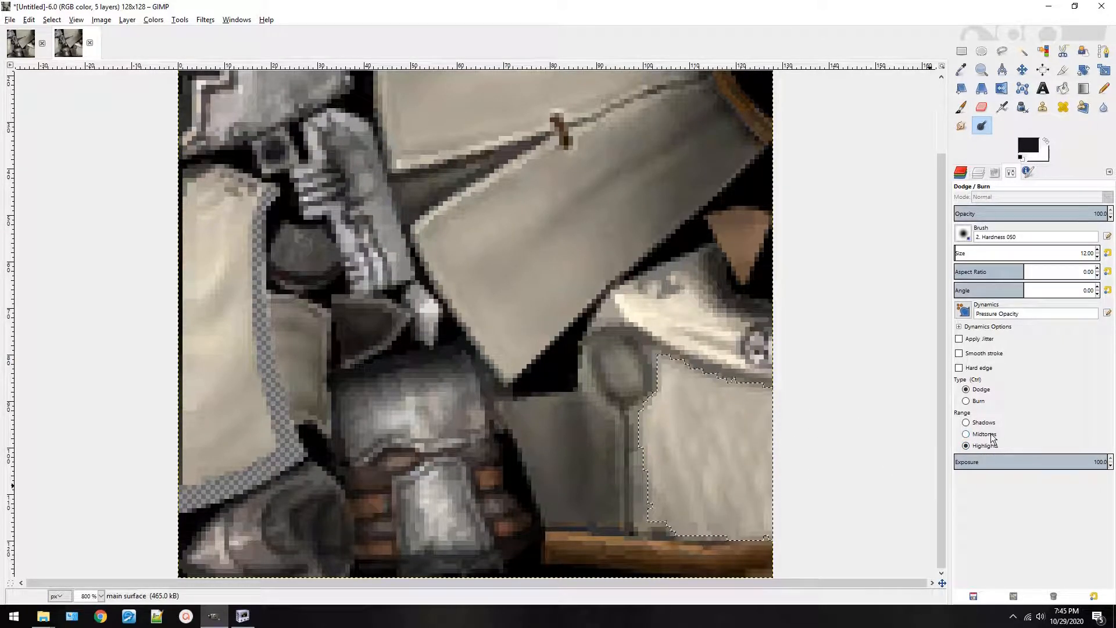
Try dodging the midtones and the shadows of the selected pale cloth at exposure 100, undoing each attempt.
click(966, 434)
mouse_move(678, 399)
mouse_down()
mouse_move(568, 348)
mouse_move(530, 378)
mouse_move(870, 494)
mouse_up()
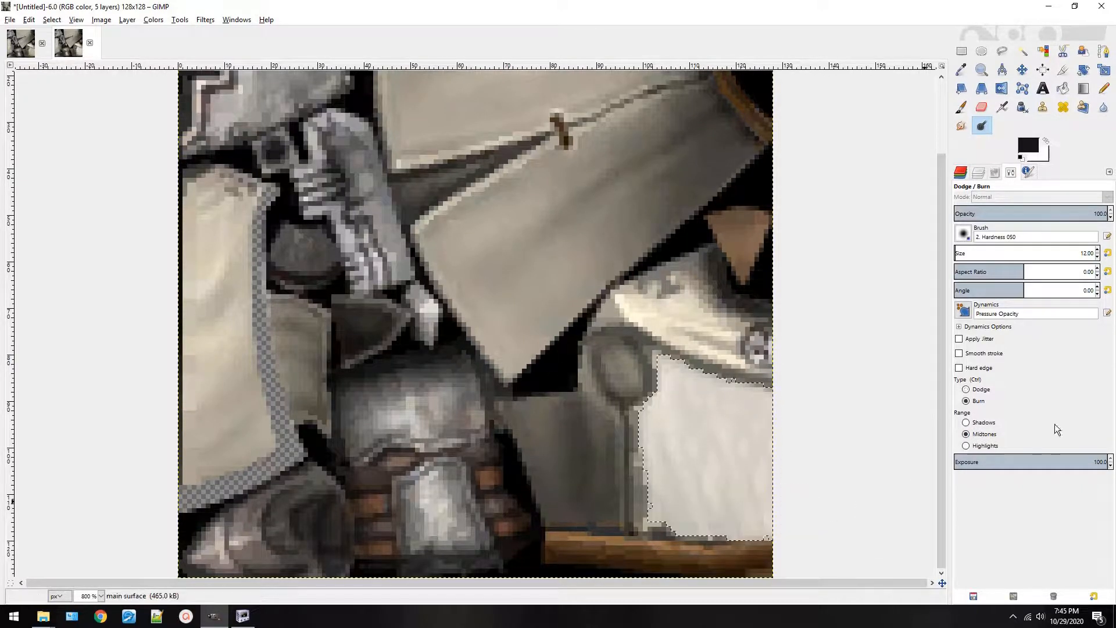
key(ctrl+z)
click(966, 422)
mouse_move(693, 400)
mouse_down()
mouse_move(556, 342)
mouse_move(842, 438)
mouse_move(854, 503)
mouse_up()
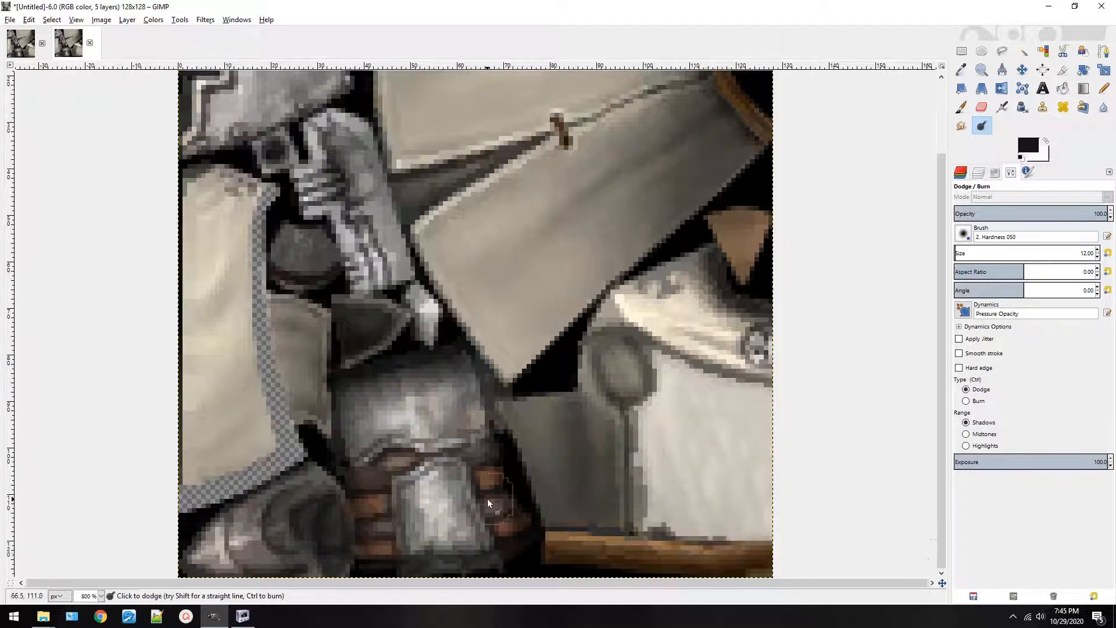
key(ctrl)
key(ctrl+z)
Try burning the shadows and the midtones of the selected pale cloth at exposure 100, undoing each attempt.
click(975, 403)
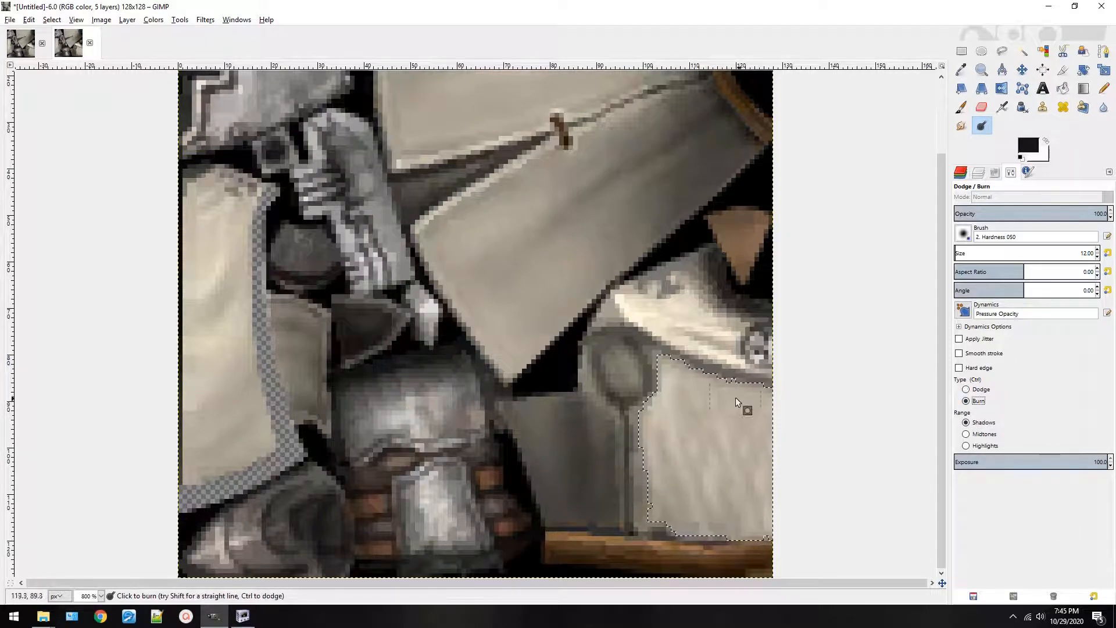
drag(735, 396, 885, 438)
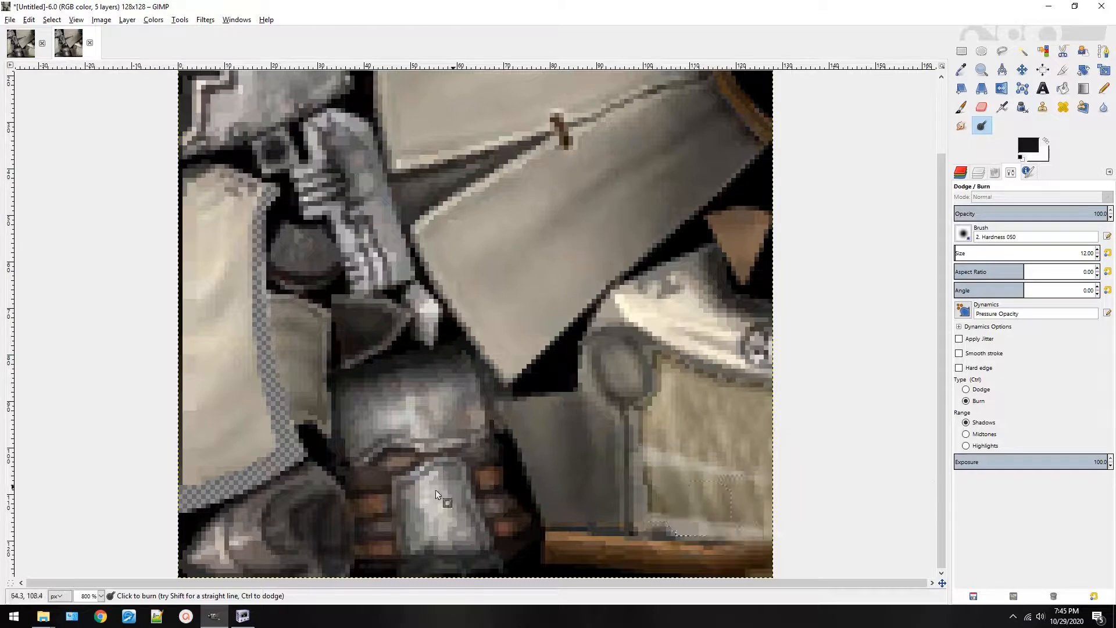
key(ctrl+z)
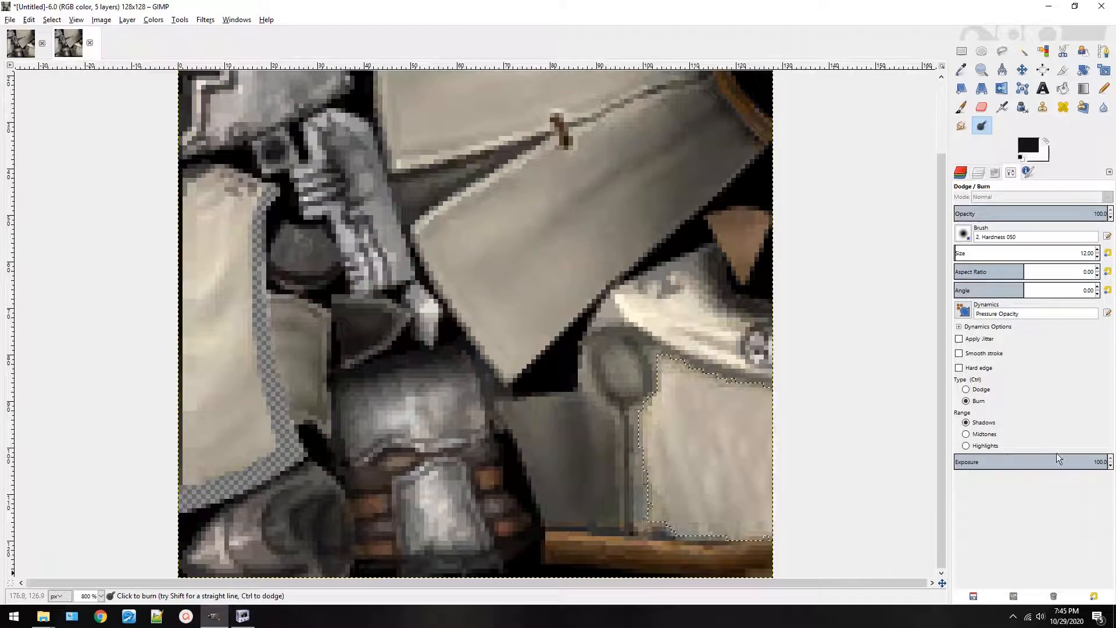
click(984, 434)
mouse_move(589, 428)
mouse_down()
mouse_move(871, 466)
mouse_move(895, 506)
mouse_move(731, 466)
mouse_move(812, 502)
mouse_up()
key(ctrl+z)
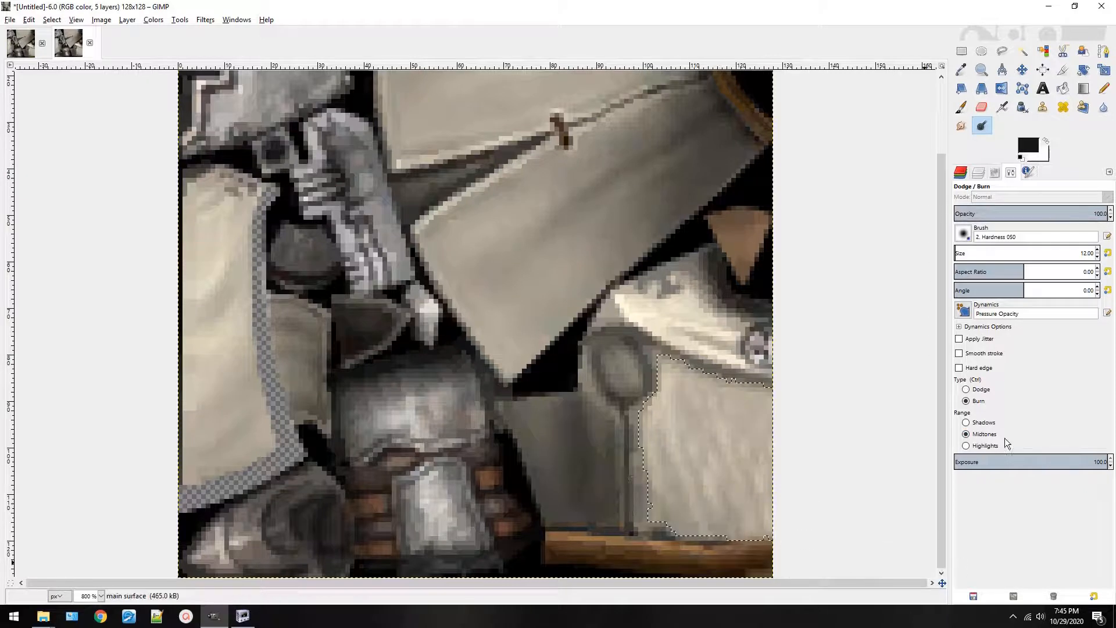
Try burning the highlights and again the shadows of the selected pale cloth at exposure 100, undoing each attempt.
click(967, 445)
mouse_move(657, 357)
mouse_down()
mouse_move(872, 416)
mouse_move(734, 413)
mouse_move(917, 501)
mouse_move(819, 556)
mouse_up()
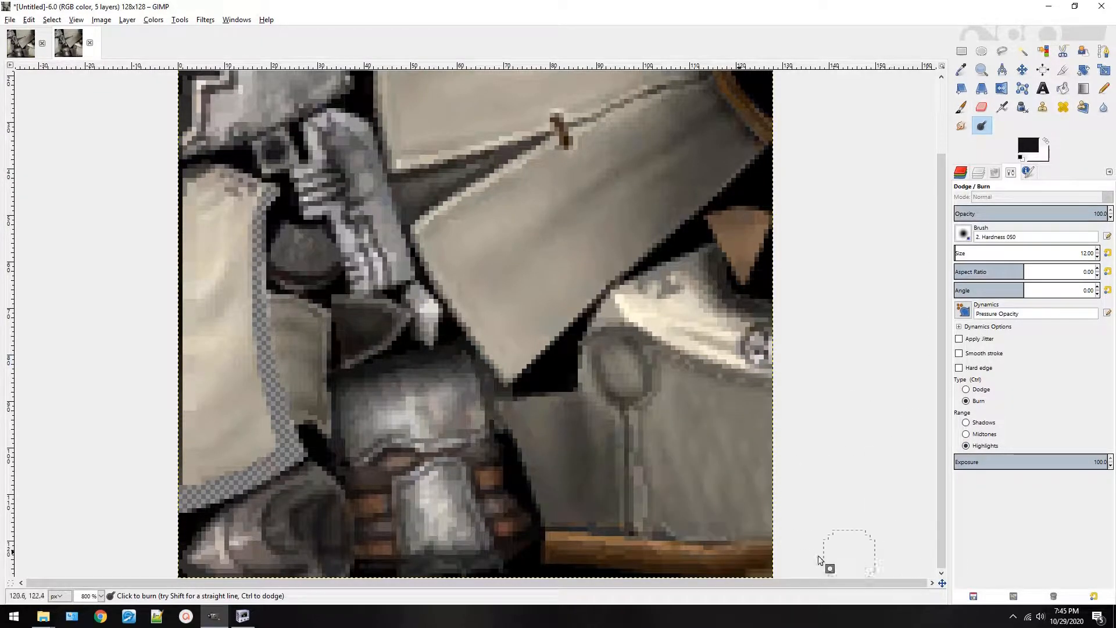
key(ctrl+z)
click(988, 422)
mouse_move(525, 368)
mouse_down()
mouse_move(884, 428)
mouse_move(822, 510)
mouse_move(855, 515)
mouse_move(832, 574)
mouse_up()
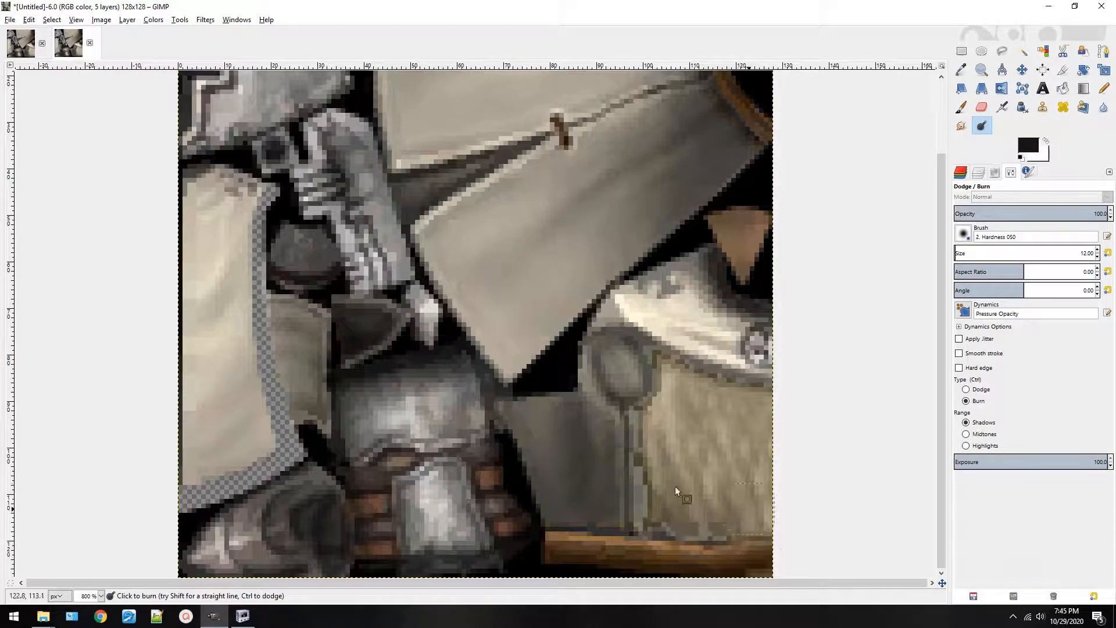
key(ctrl+z)
key(ctrl+z)
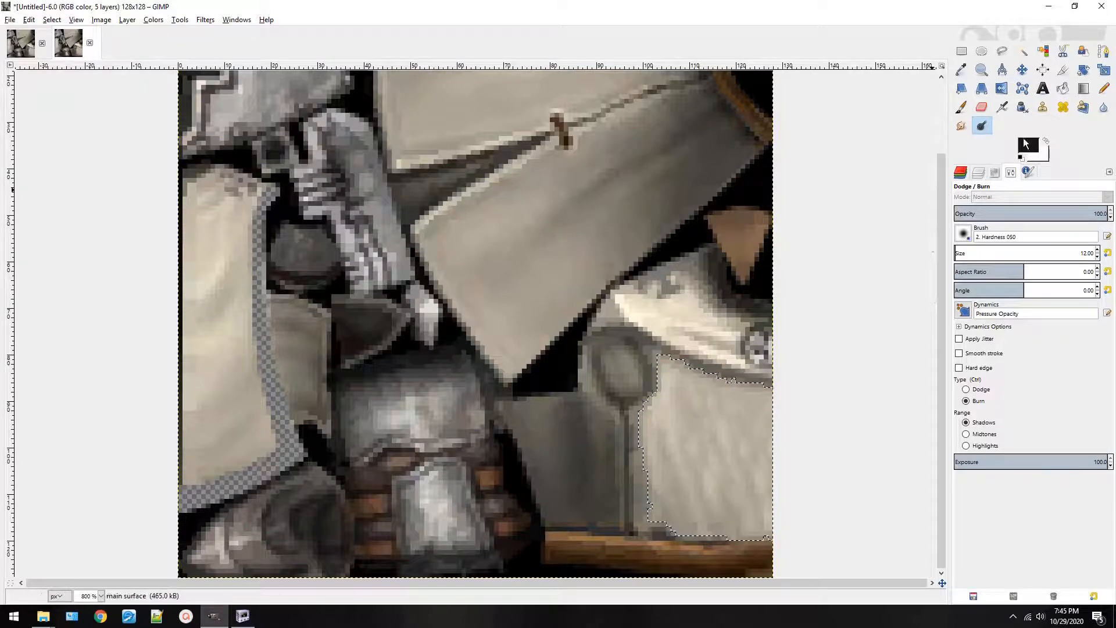
Lower the exposure to 24.2, try burning the shadows and highlights of the selected pale cloth, and undo the strokes.
click(991, 465)
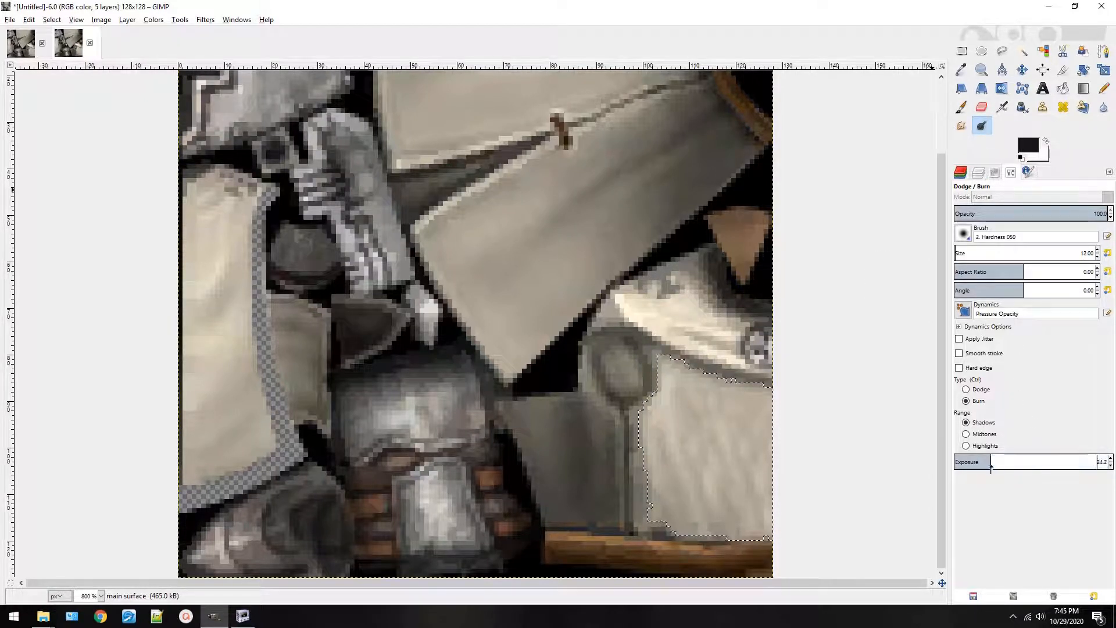
drag(737, 517, 653, 479)
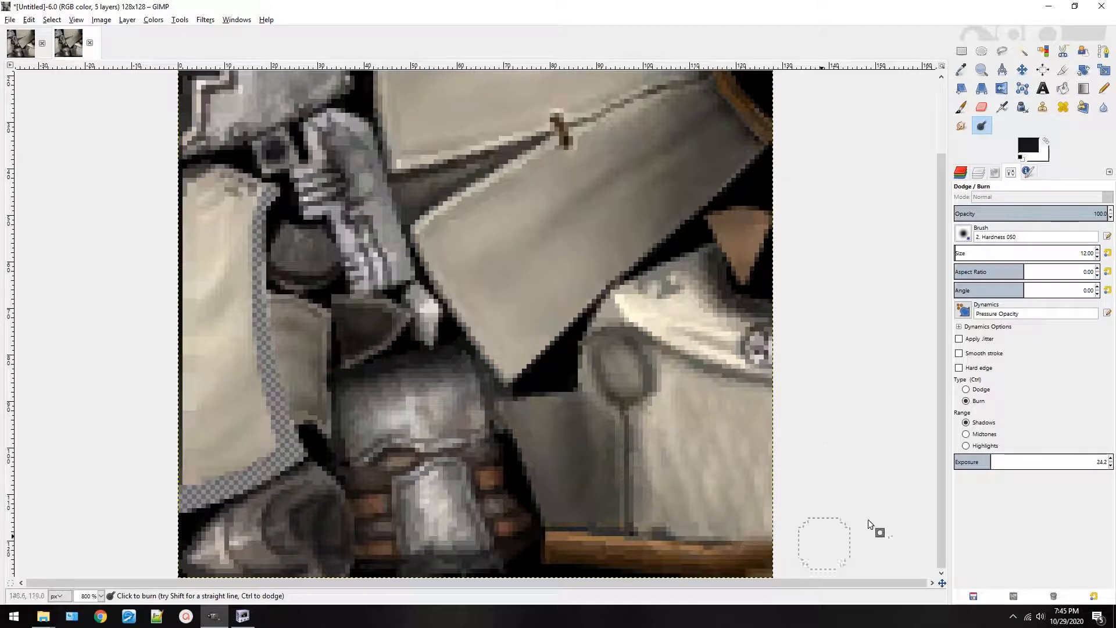
click(974, 442)
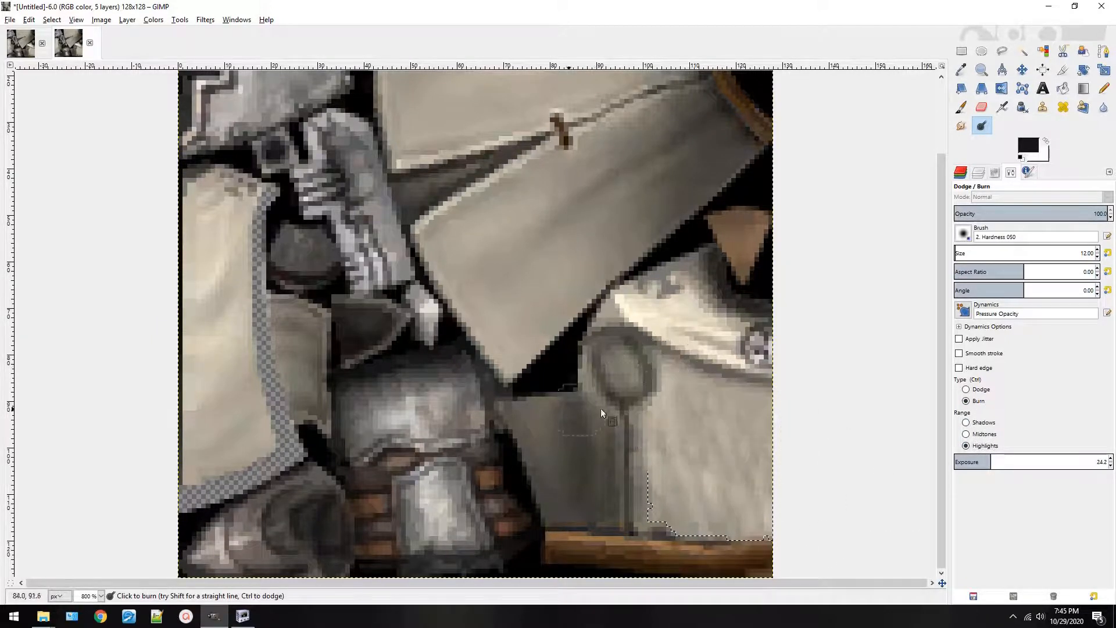
mouse_move(601, 409)
mouse_down()
mouse_move(620, 434)
mouse_move(822, 498)
mouse_move(563, 477)
mouse_move(567, 509)
mouse_move(777, 543)
mouse_up()
key(ctrl+z)
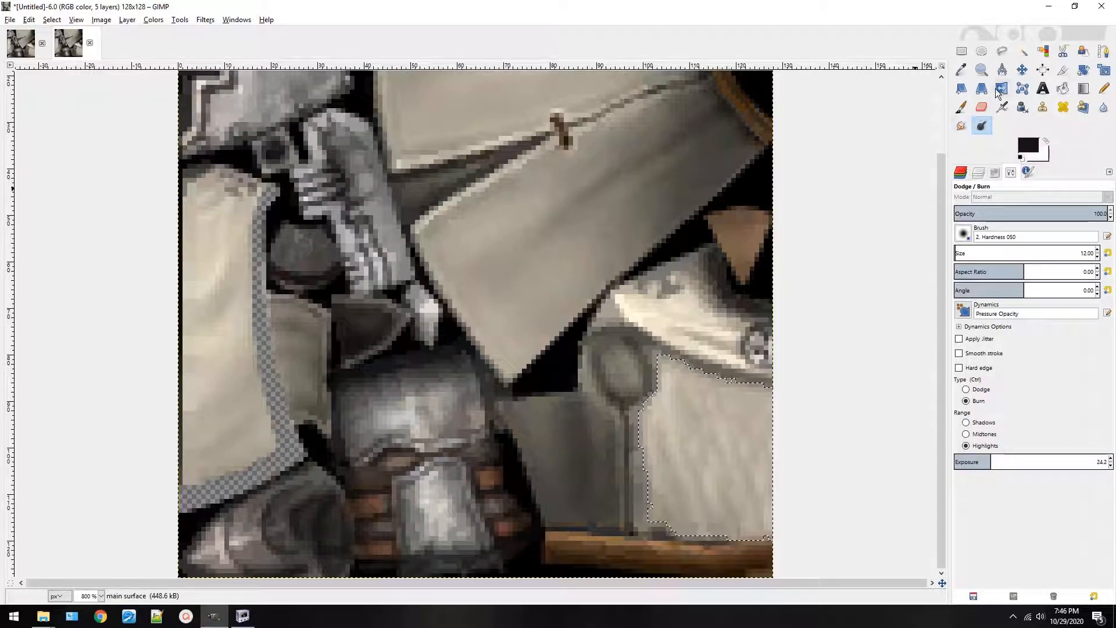
Clear the pale cloth selection with the Rectangle Select tool and undo the deselection.
click(961, 51)
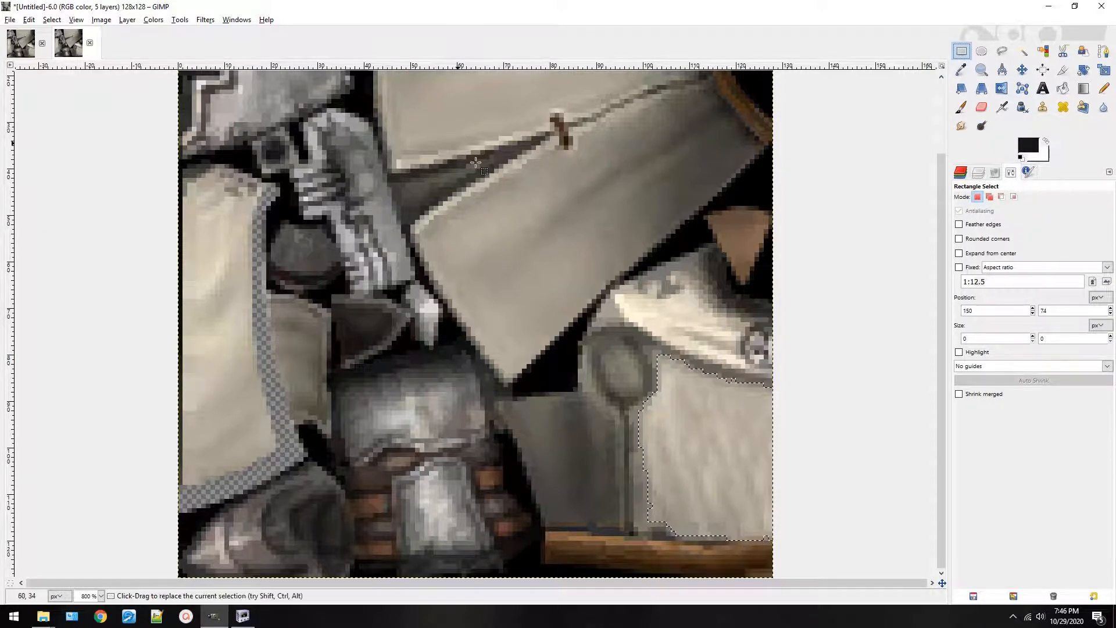
scroll(818, 229, up, 3)
click(890, 179)
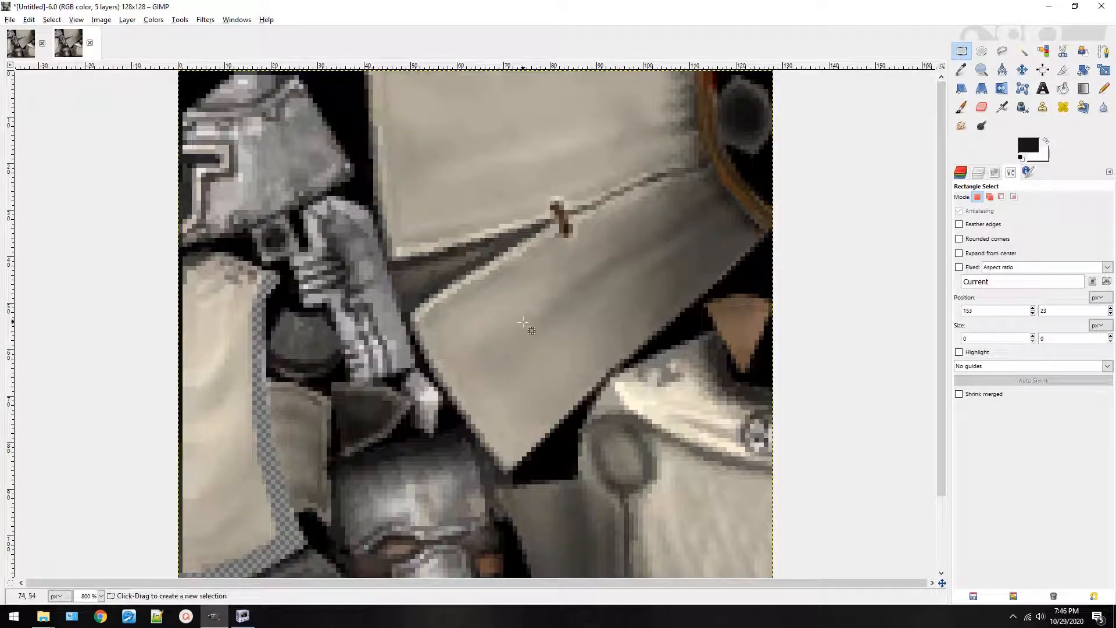
key(ctrl+z)
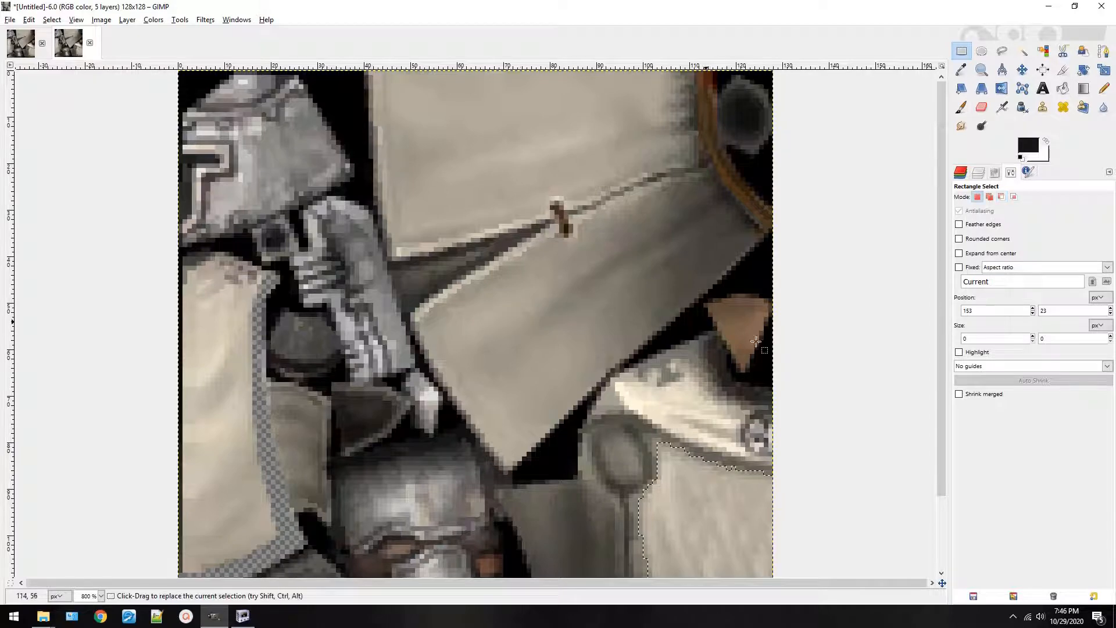
Look at the Environment page of the preferences and close the dialog without changing anything.
scroll(744, 361, down, 3)
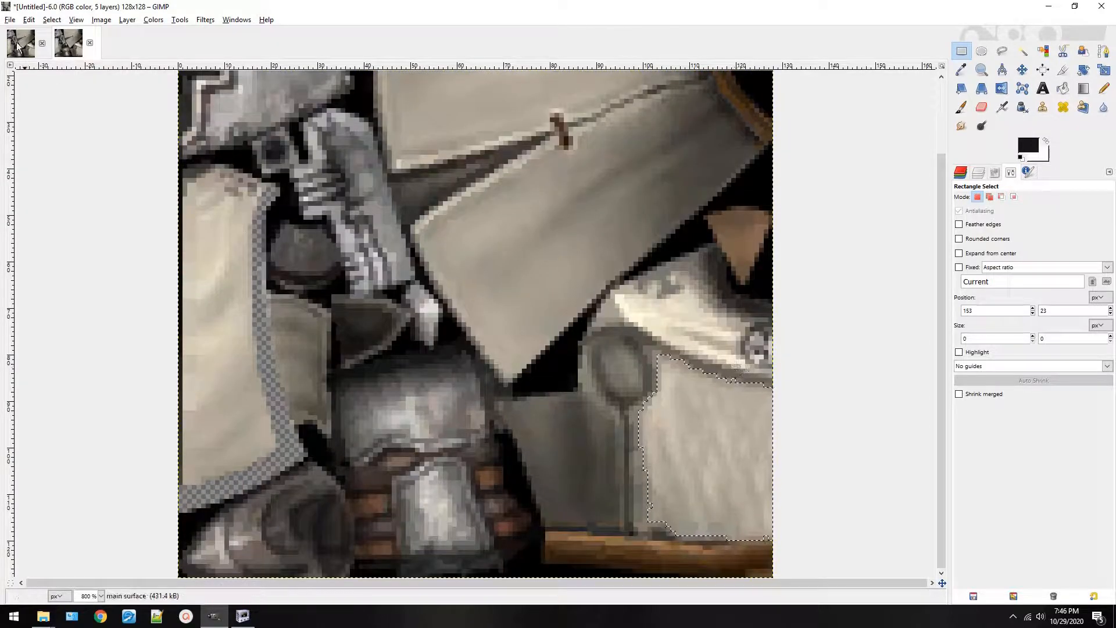
click(10, 22)
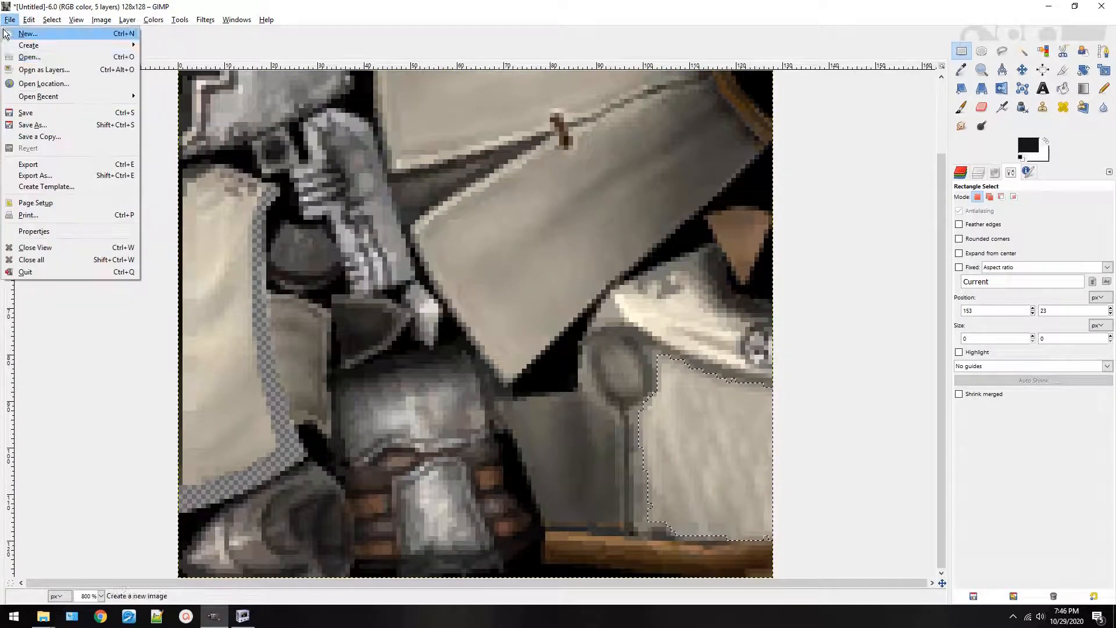
click(10, 20)
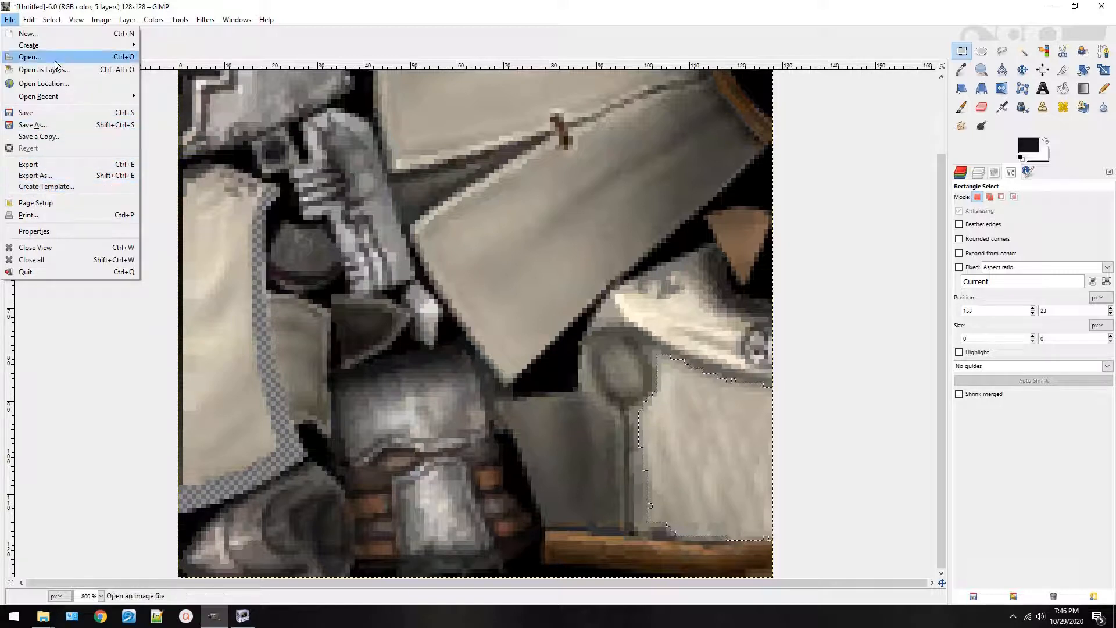
mouse_move(28, 20)
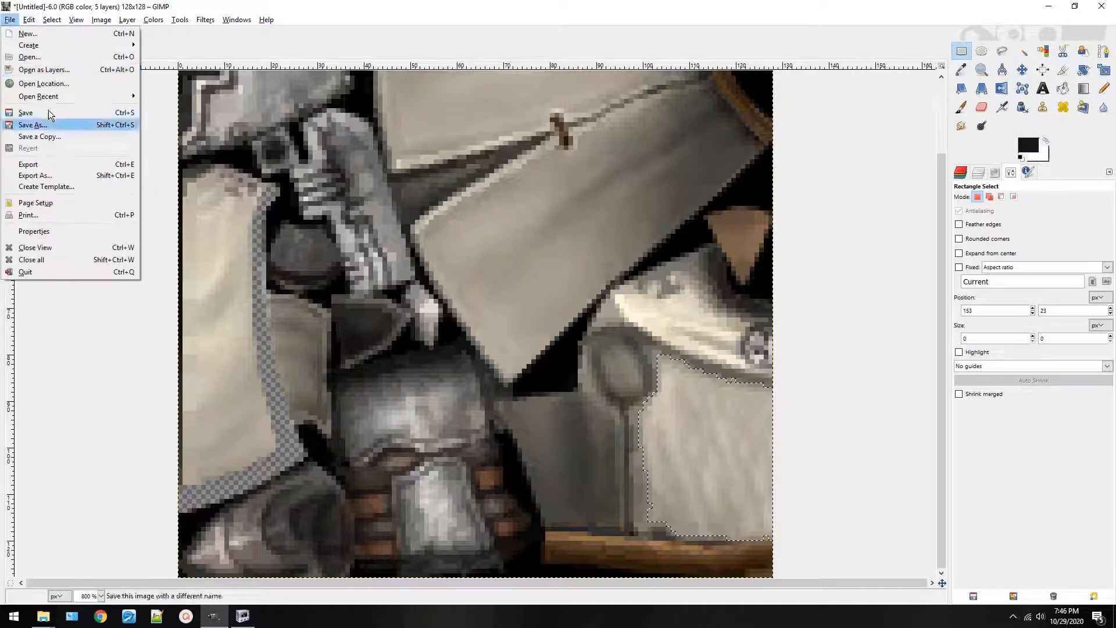
click(89, 258)
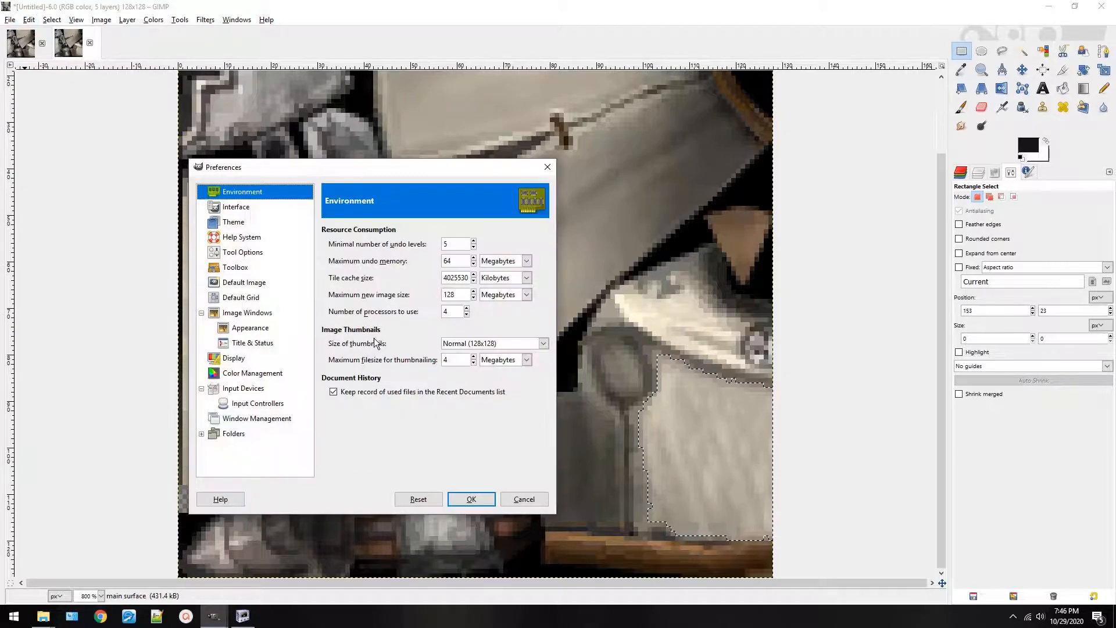
click(548, 168)
Clear the pale cloth selection with Select None and undo the deselection.
click(51, 23)
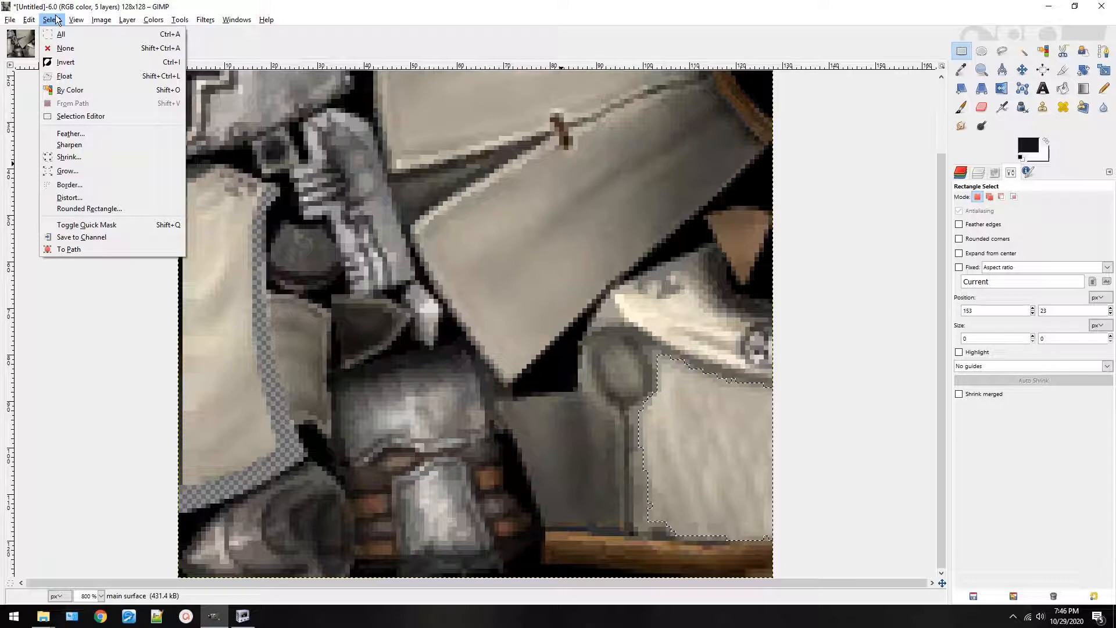
mouse_move(68, 22)
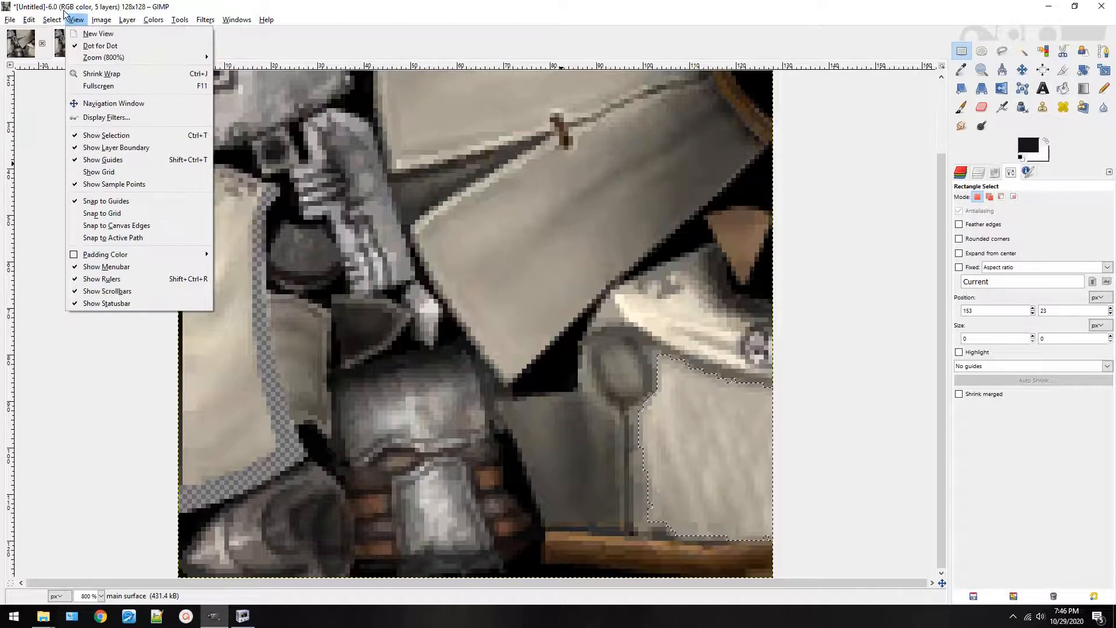
click(851, 240)
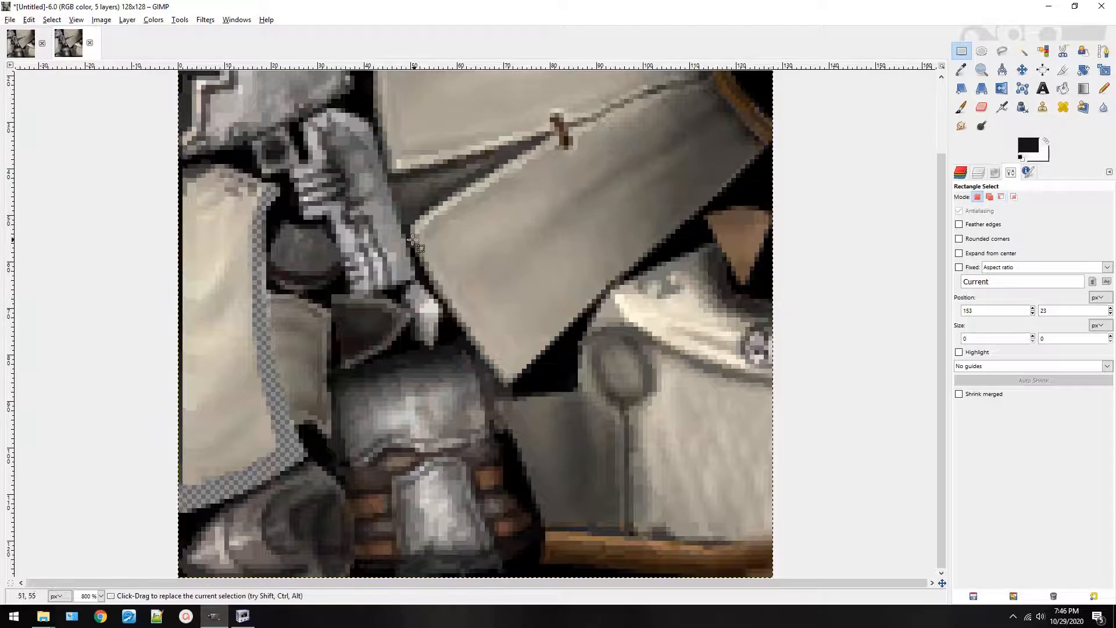
click(51, 20)
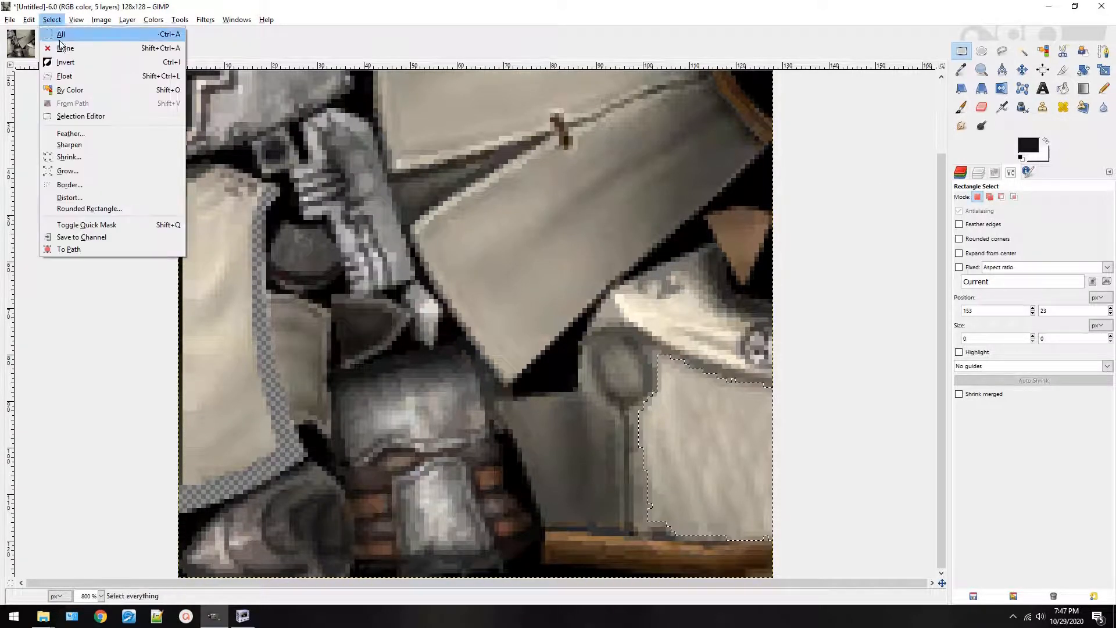
click(77, 52)
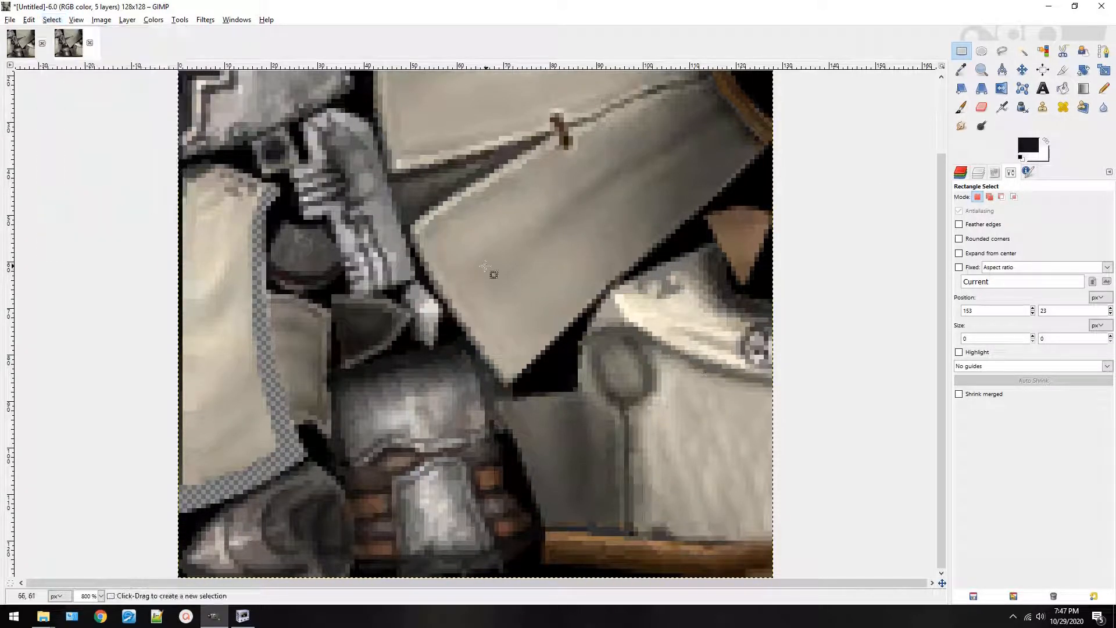
key(ctrl+z)
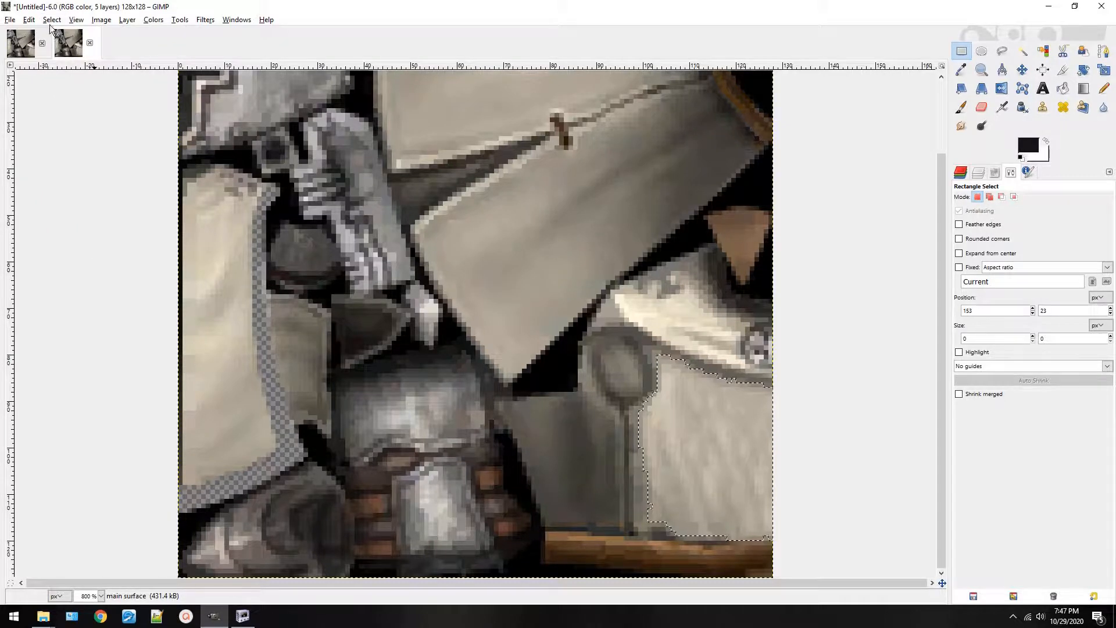
Invert the pale cloth selection, try Pencil strokes over the area around the cloth, and undo the strokes and the inversion.
click(52, 20)
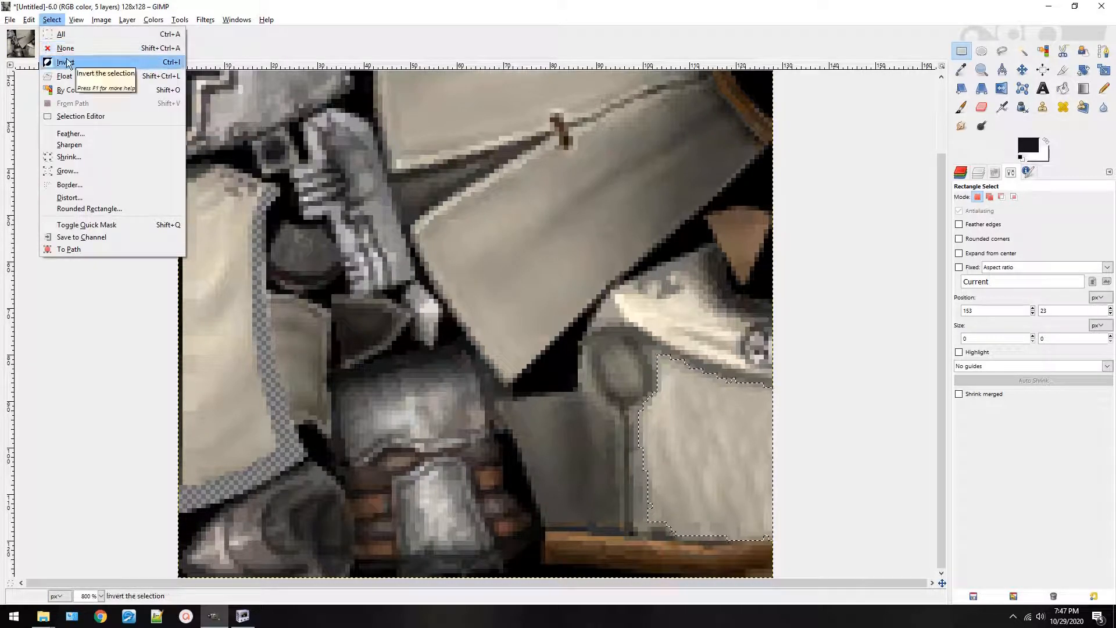
click(872, 389)
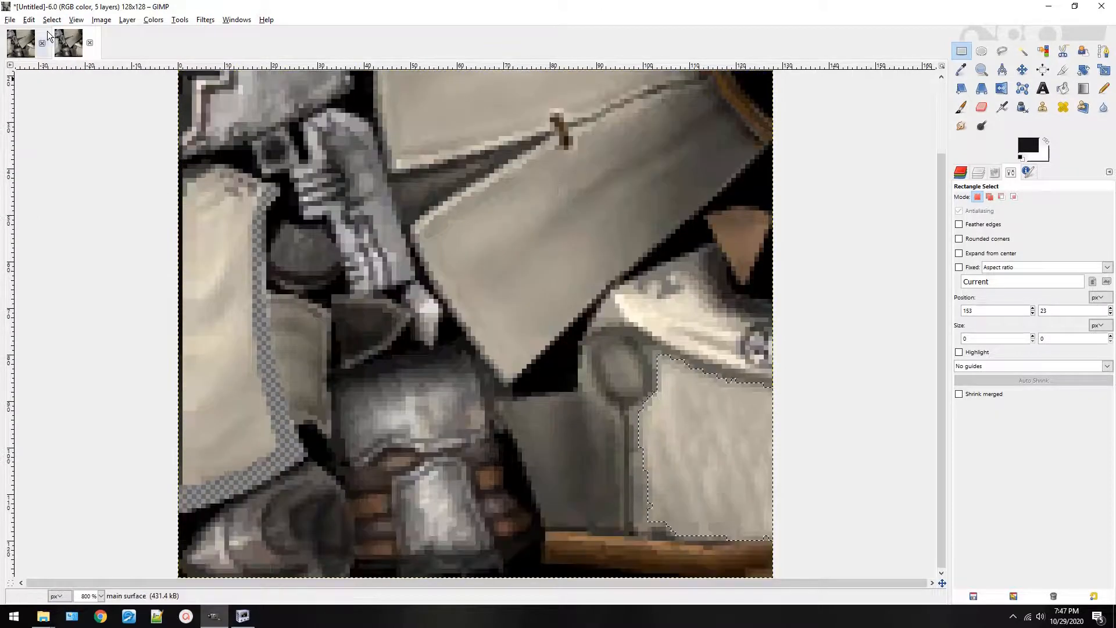
click(77, 20)
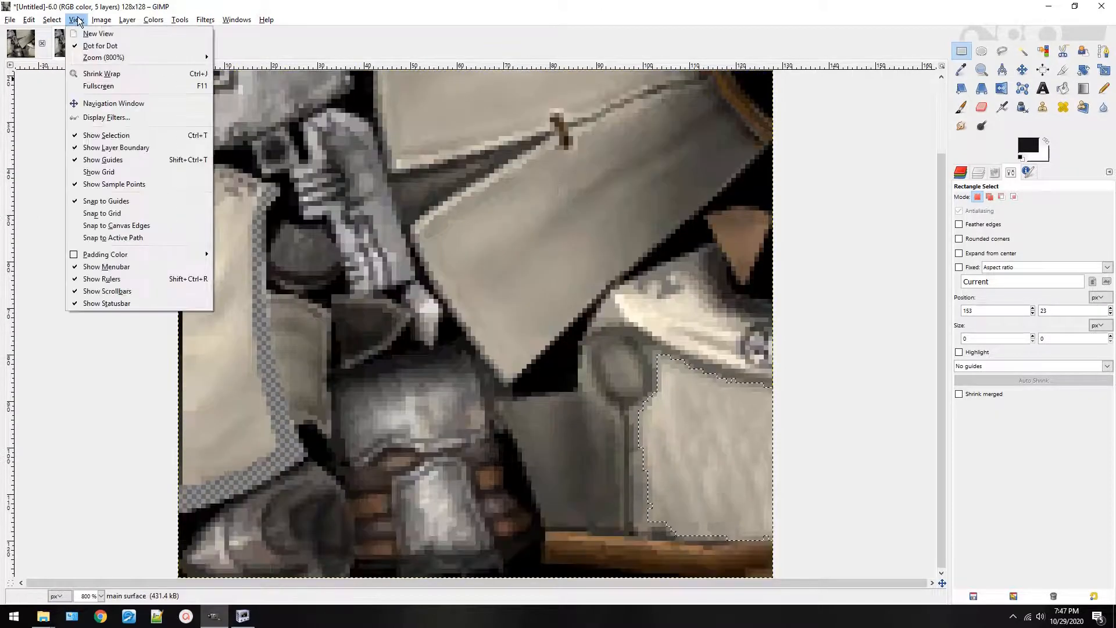
mouse_move(52, 20)
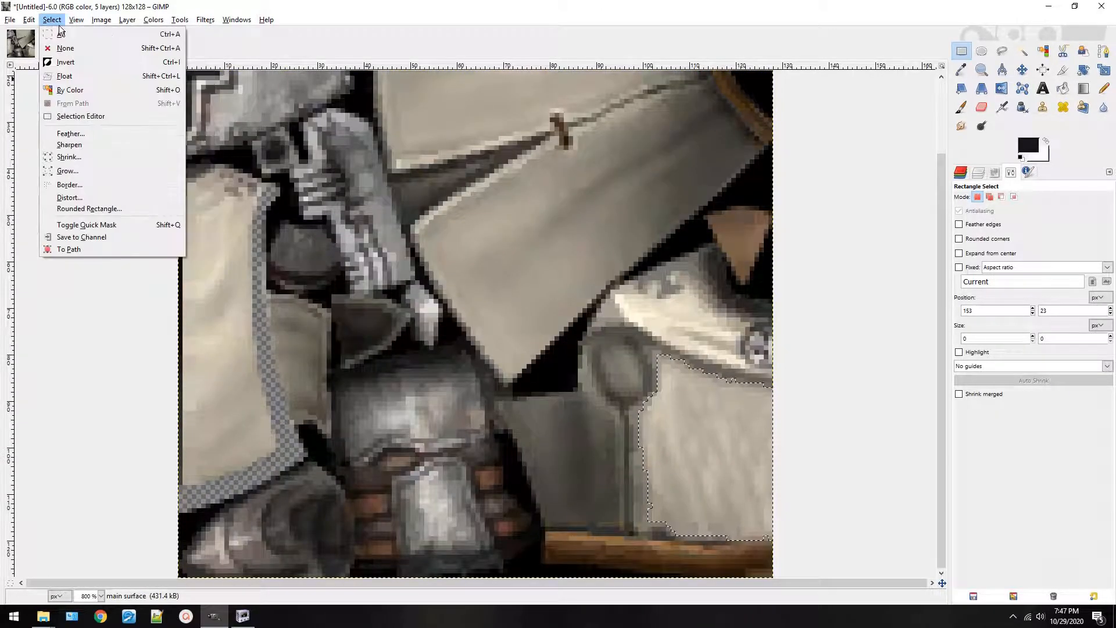
click(92, 60)
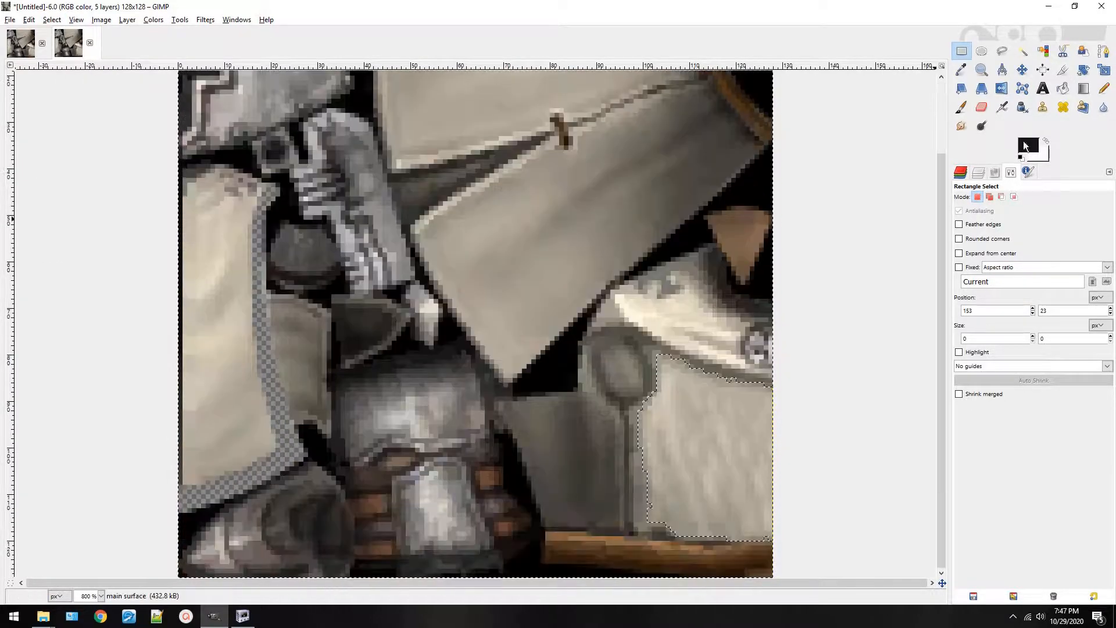
click(1103, 88)
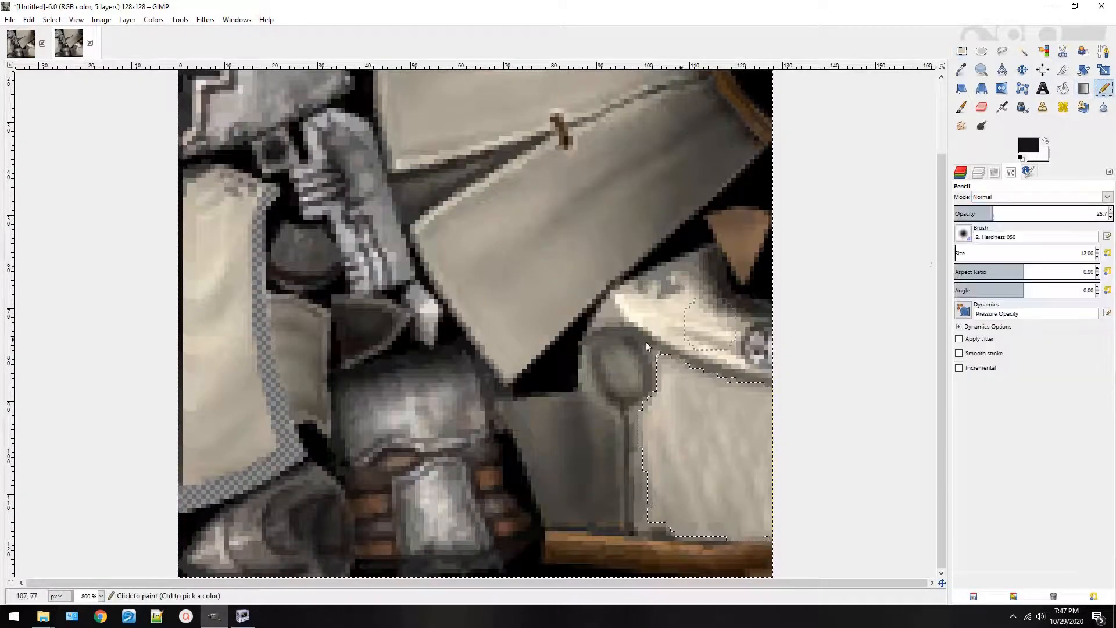
mouse_move(647, 342)
mouse_down()
mouse_move(484, 278)
mouse_move(882, 393)
mouse_move(774, 408)
mouse_move(584, 624)
mouse_move(551, 531)
mouse_move(551, 580)
mouse_move(907, 495)
mouse_move(740, 275)
mouse_move(835, 338)
mouse_move(581, 350)
mouse_move(728, 458)
mouse_up()
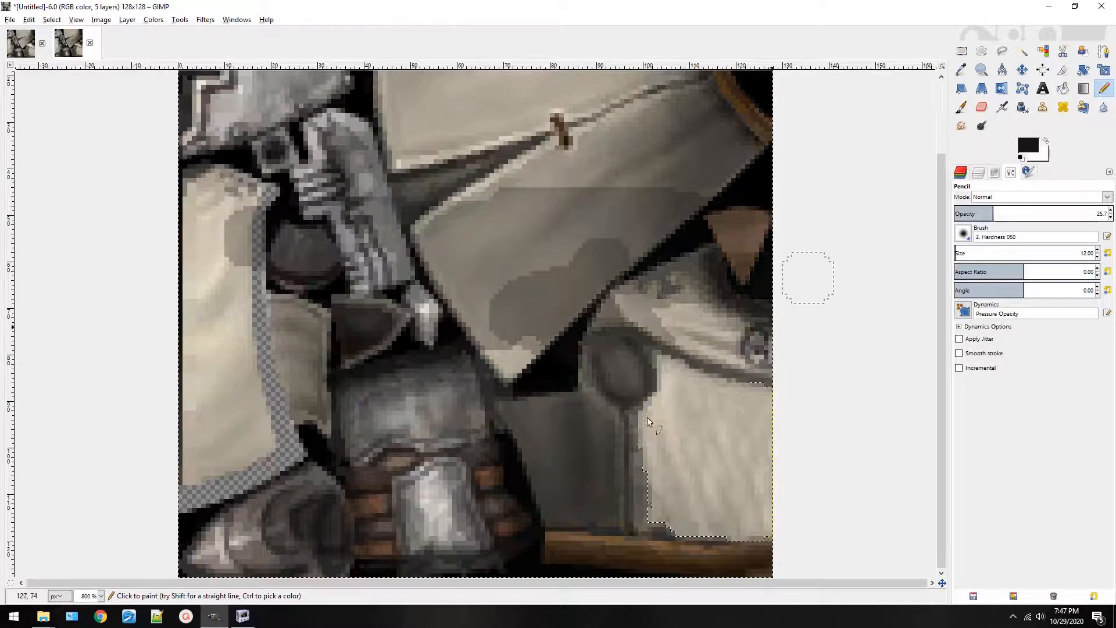
key(ctrl+z)
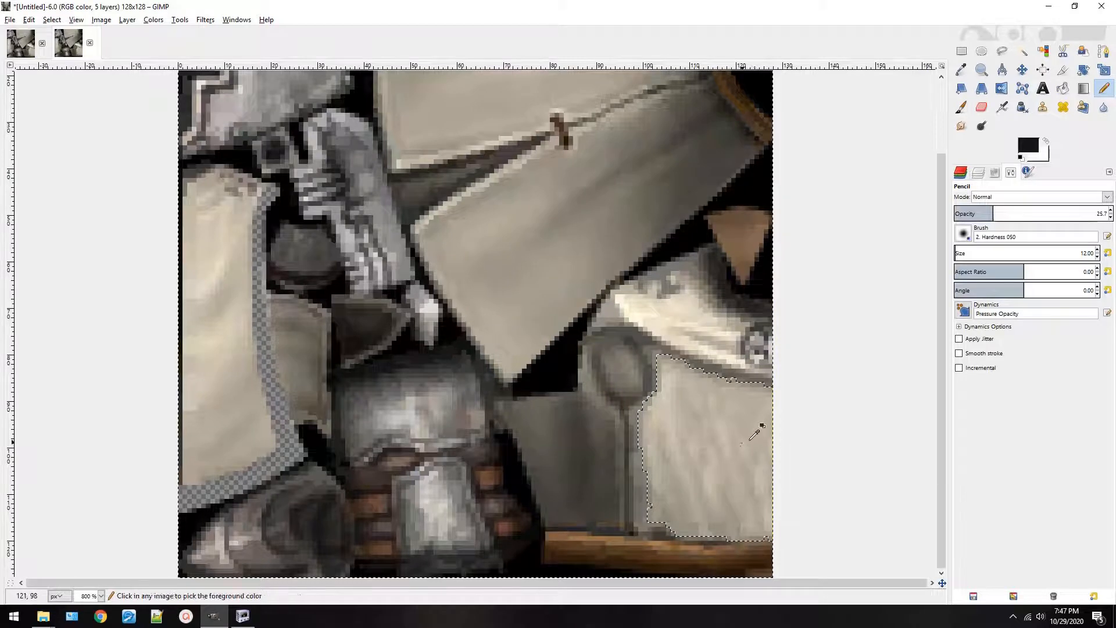
Turn the selected pale cloth into a floating selection.
click(76, 19)
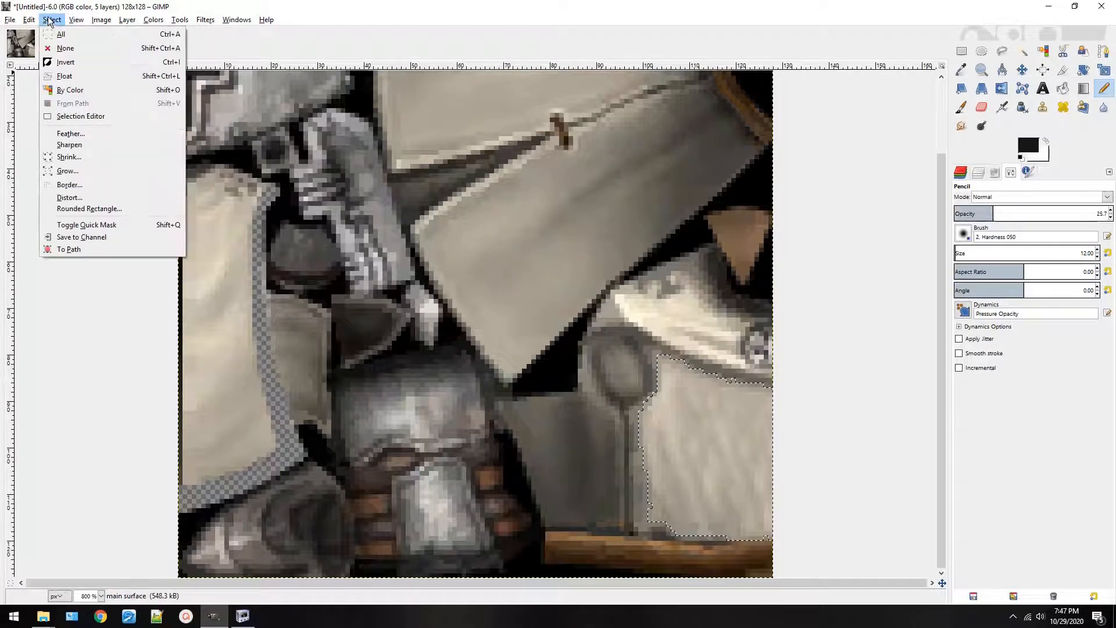
click(52, 20)
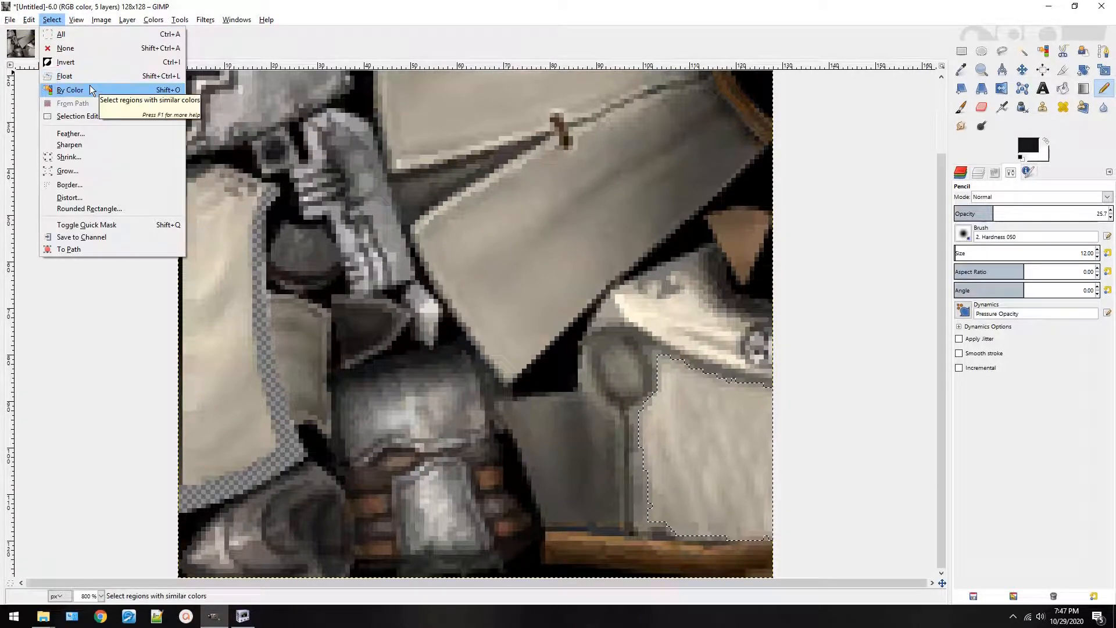
click(90, 76)
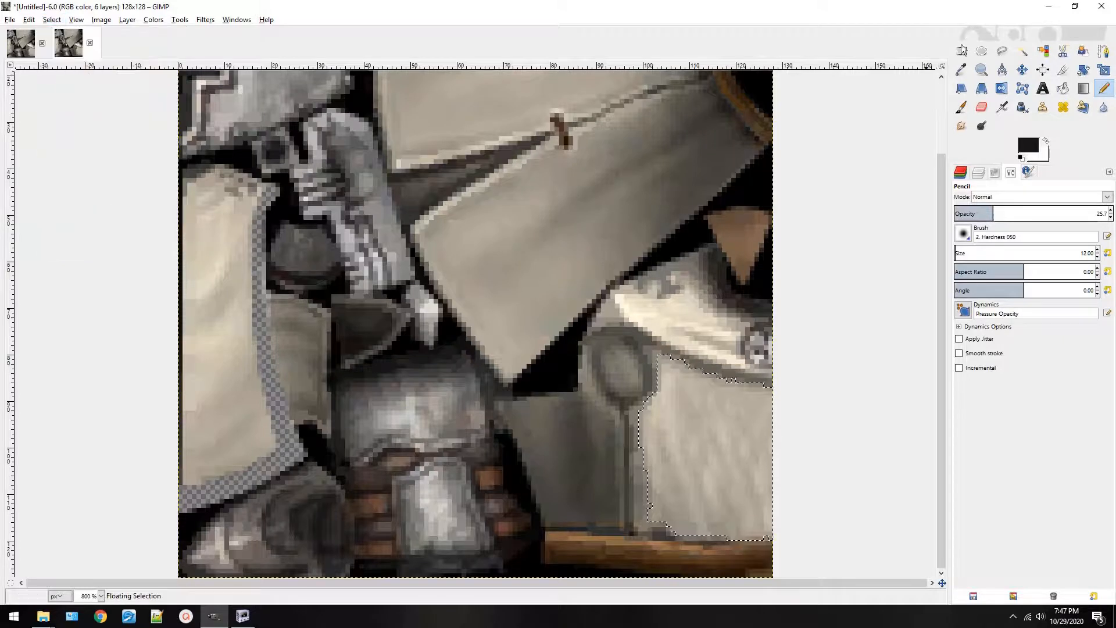
Try moving the floating cloth to the middle of the texture and anchoring it, undoing each attempt.
key(r)
drag(730, 425, 539, 371)
key(ctrl+z)
key(ctrl+z)
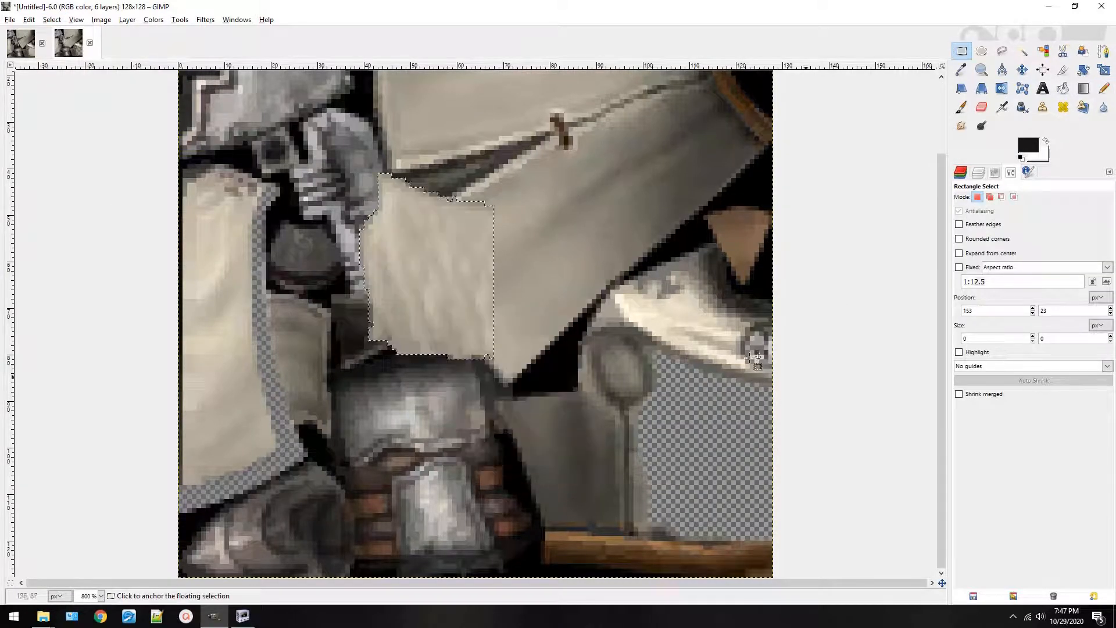
key(ctrl+y)
click(849, 346)
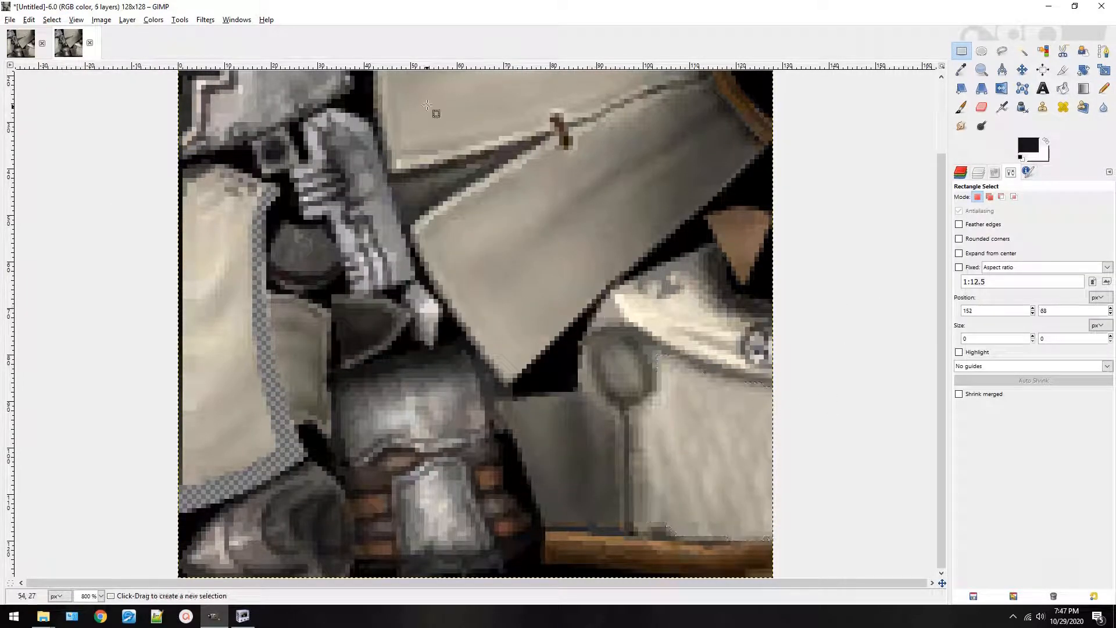
key(ctrl+z)
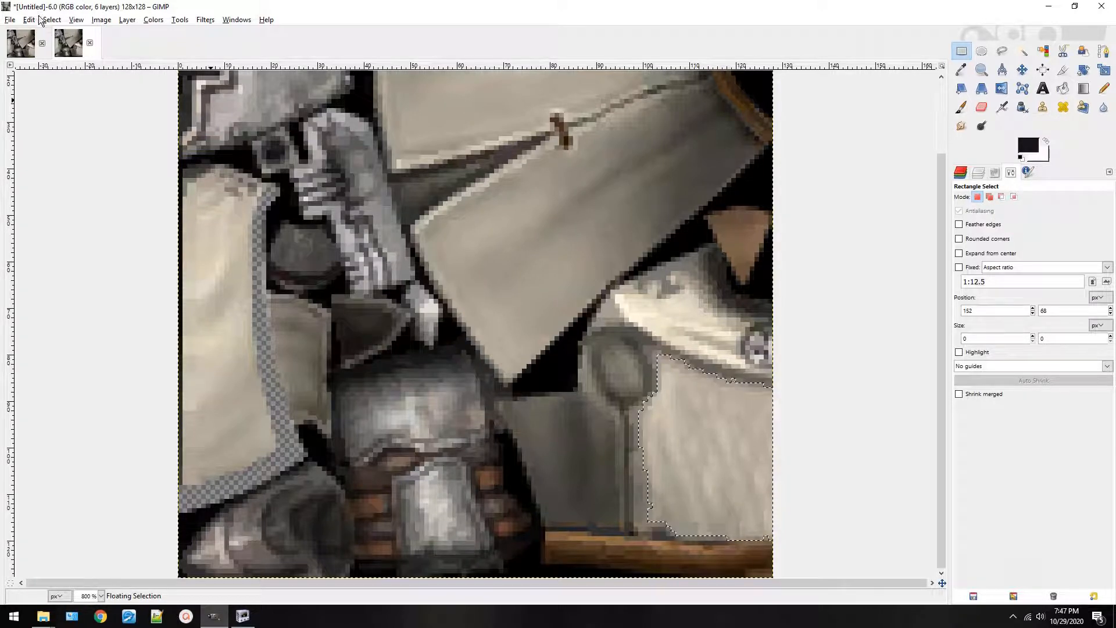
Duplicate the image and close the duplicate, discarding its changes.
click(43, 21)
mouse_move(75, 21)
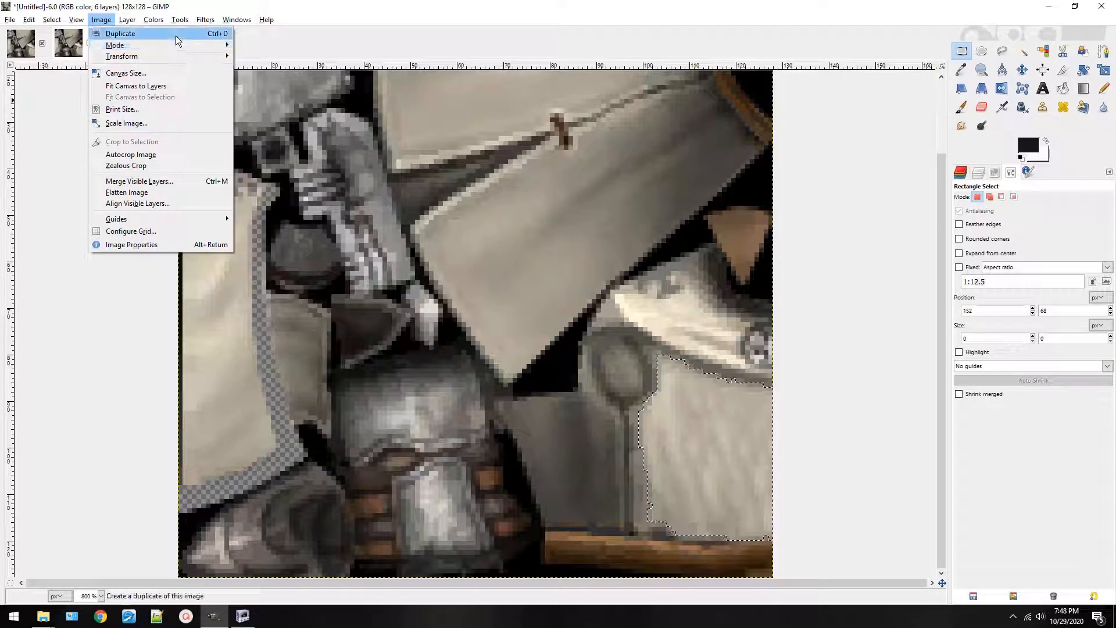
click(120, 34)
click(138, 43)
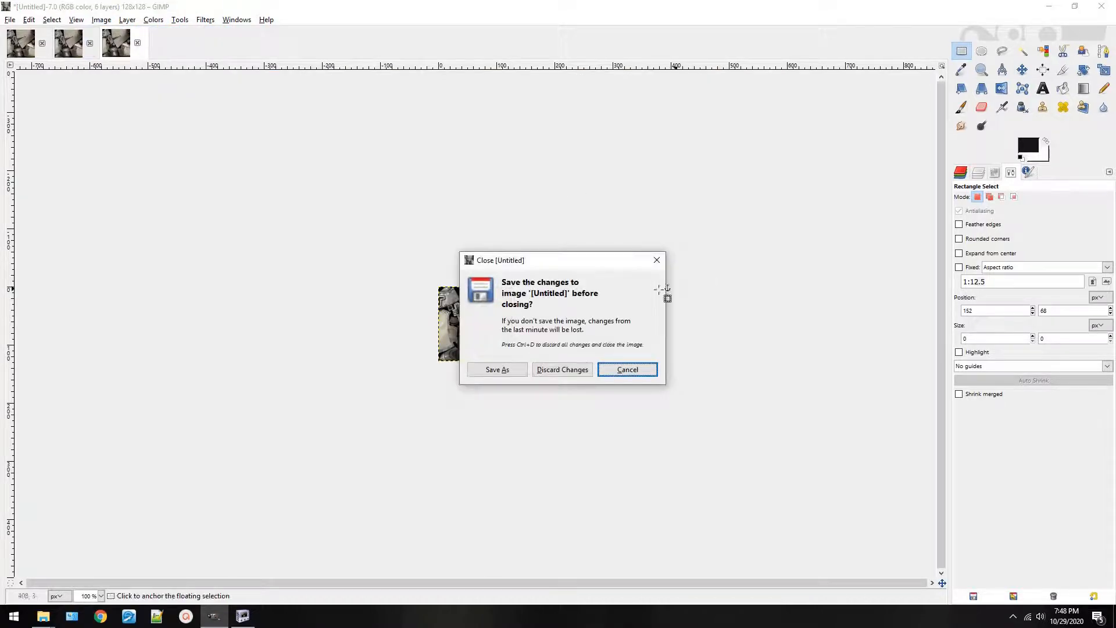
click(575, 370)
View the PapalSpearman_Body_128 image and return to the untitled image with the floating cloth.
click(27, 47)
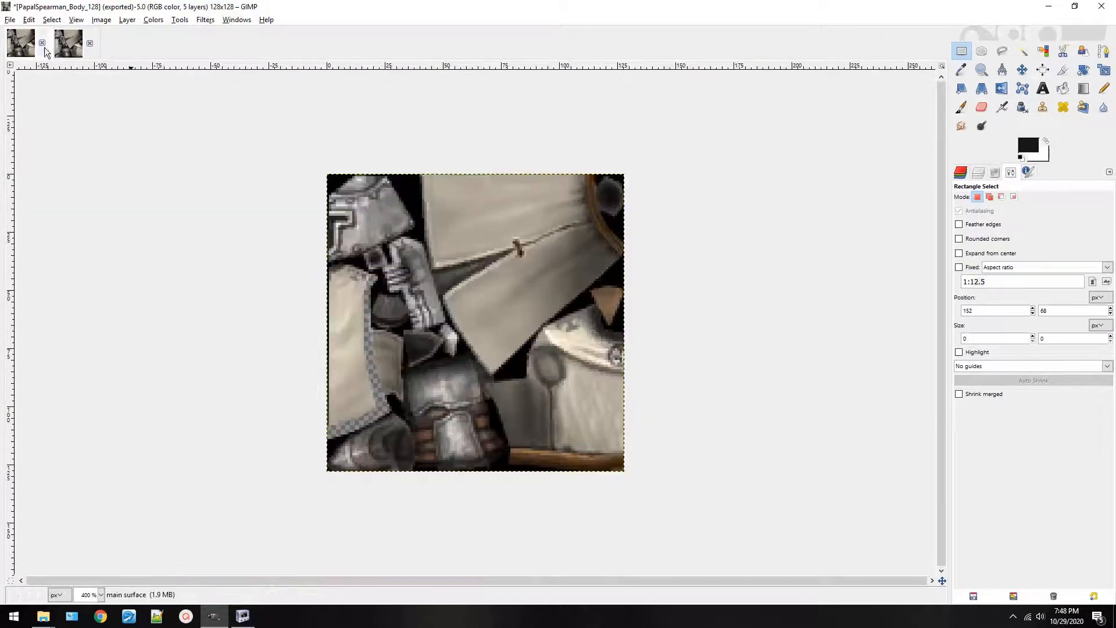
click(78, 46)
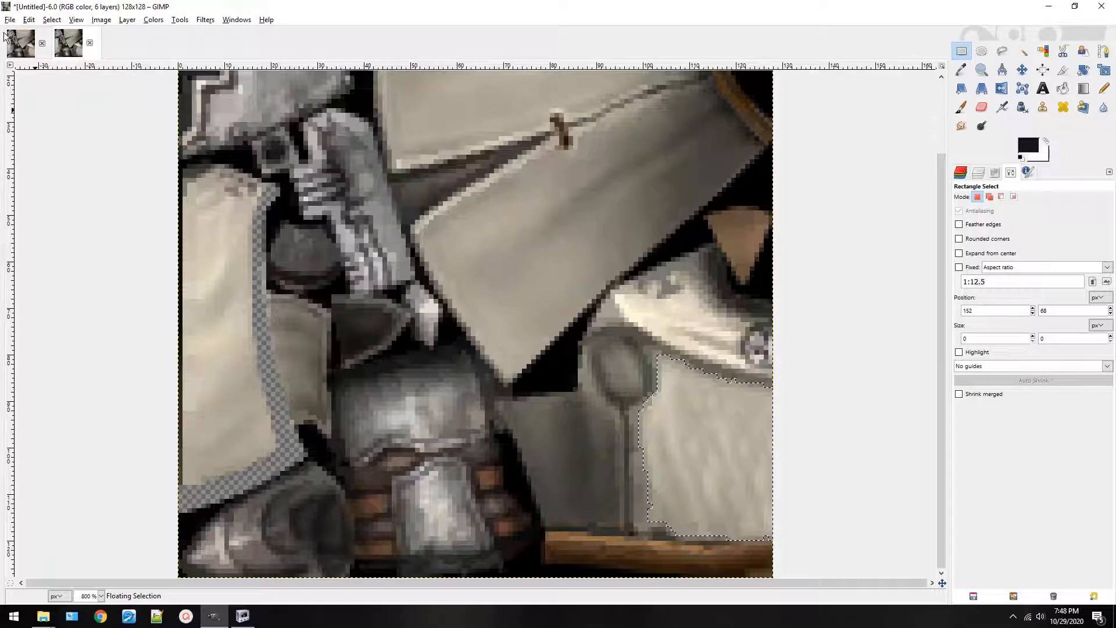
click(19, 40)
click(68, 42)
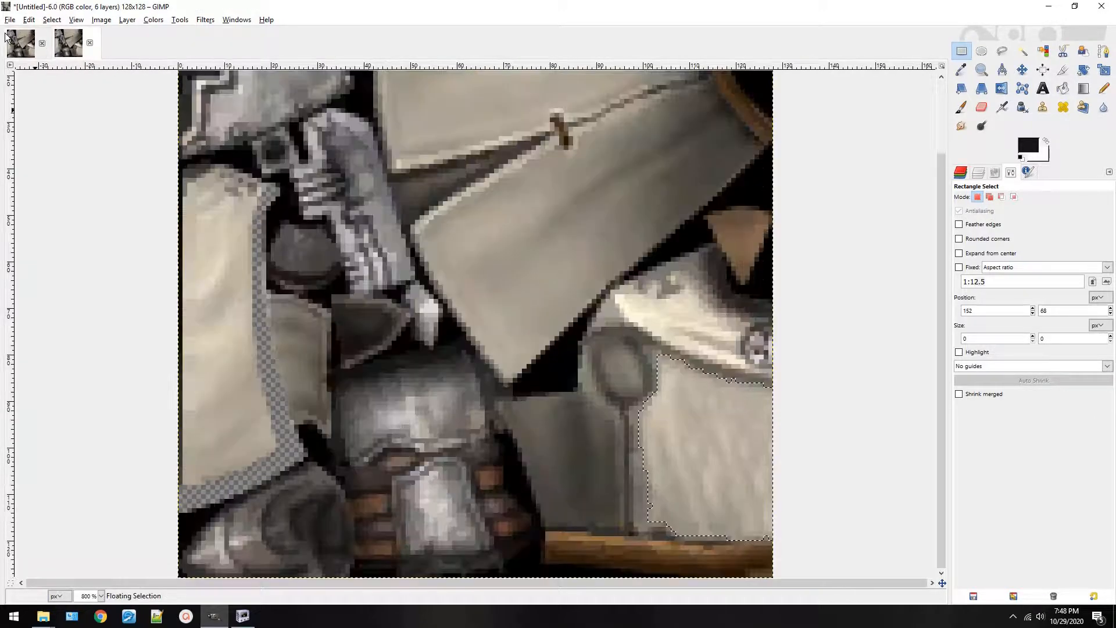
Resize the image canvas to a width of 200 px and undo the resize.
click(96, 22)
mouse_move(127, 45)
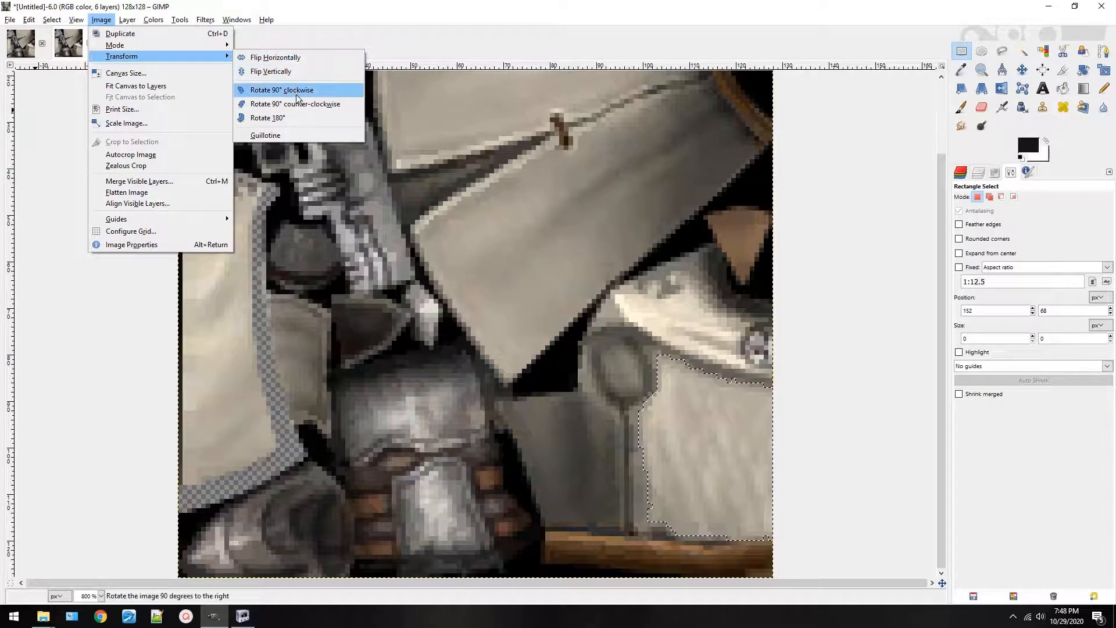
click(189, 72)
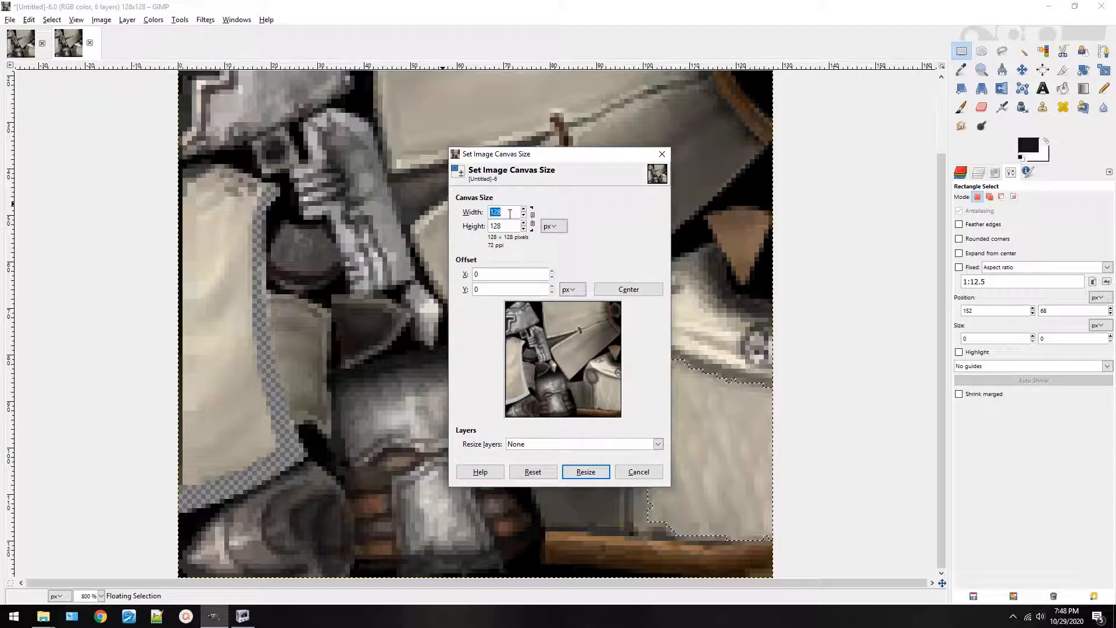
text(200)
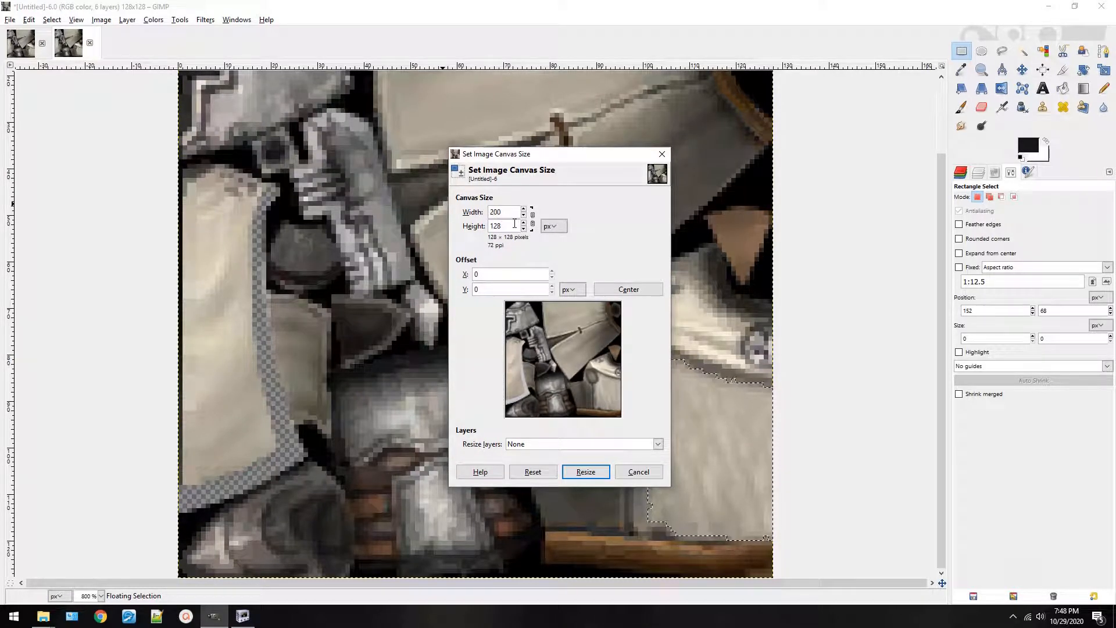
key(Tab)
click(586, 472)
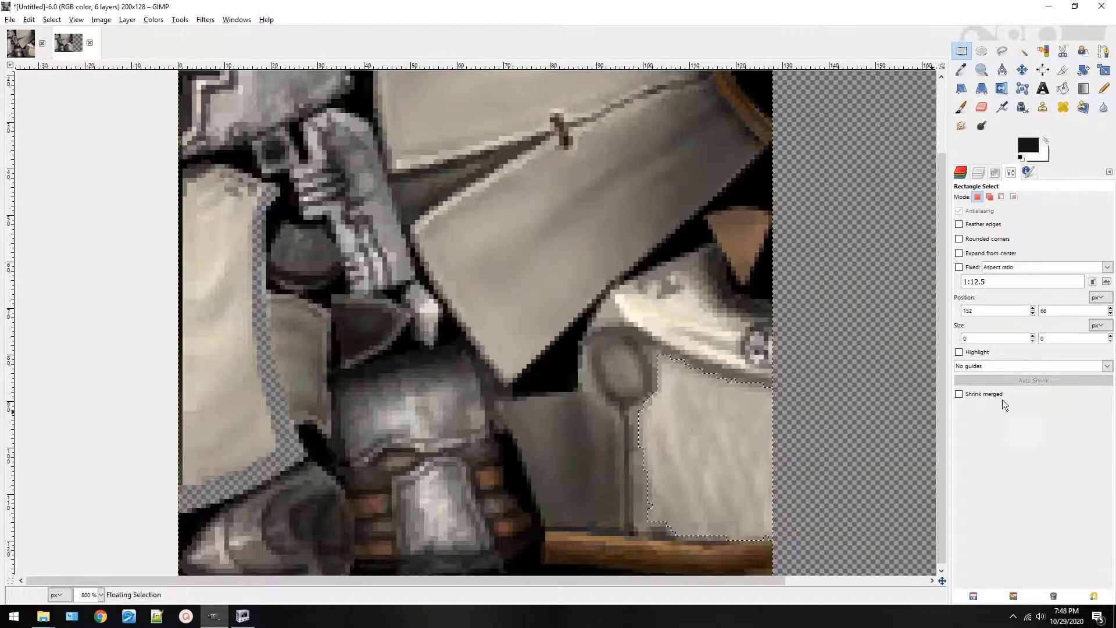
key(ctrl+z)
key(ctrl+z)
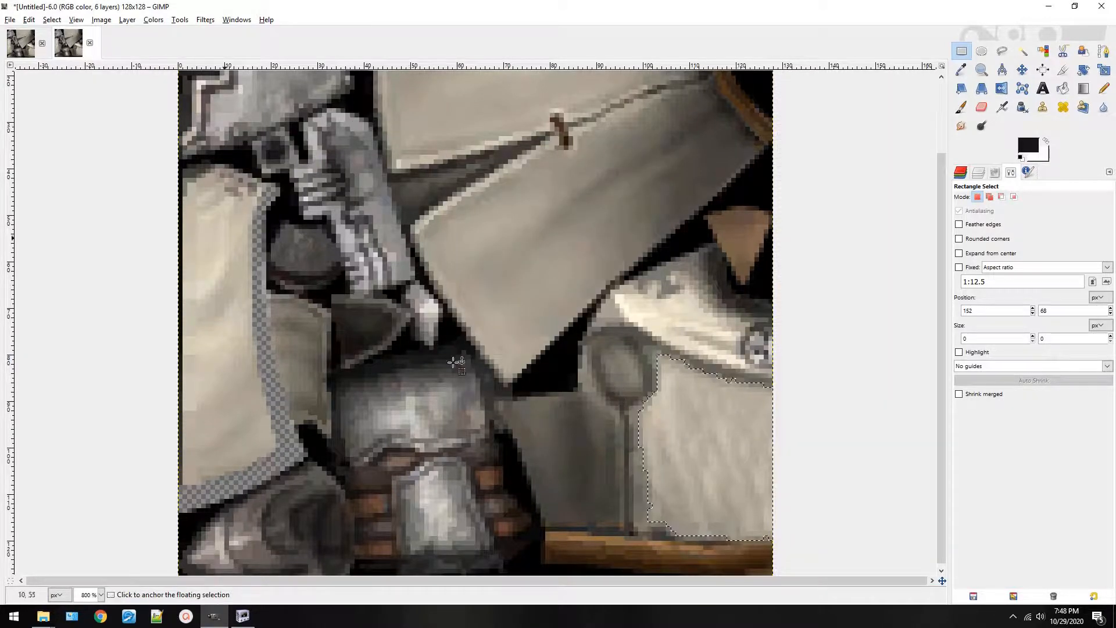
Scale the image to 138 × 138 px with cubic interpolation and undo the scaling.
click(98, 23)
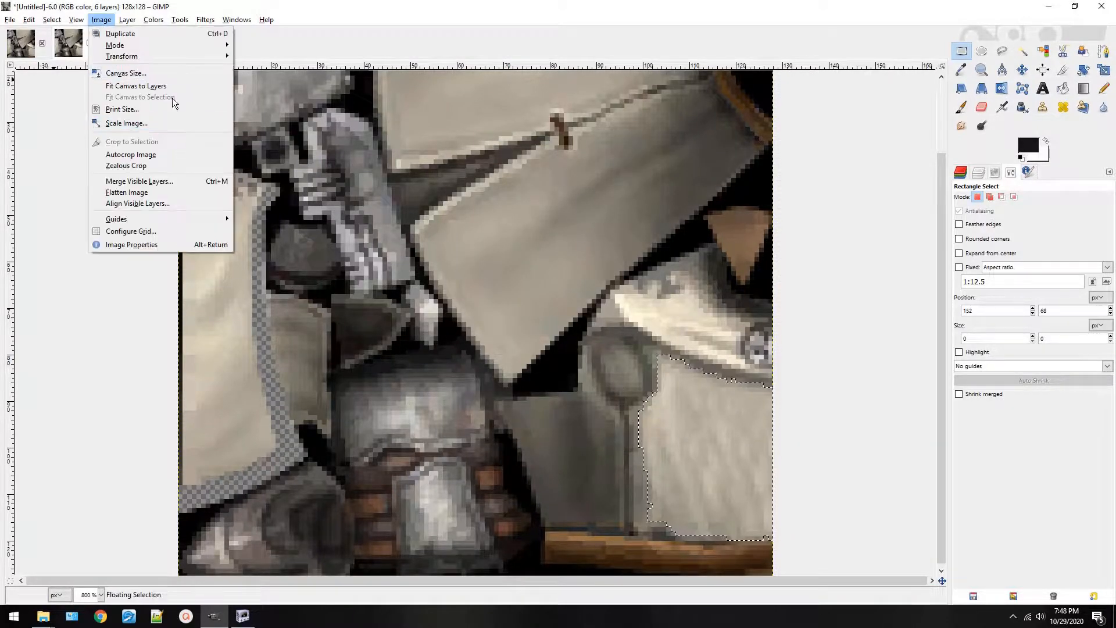
click(155, 122)
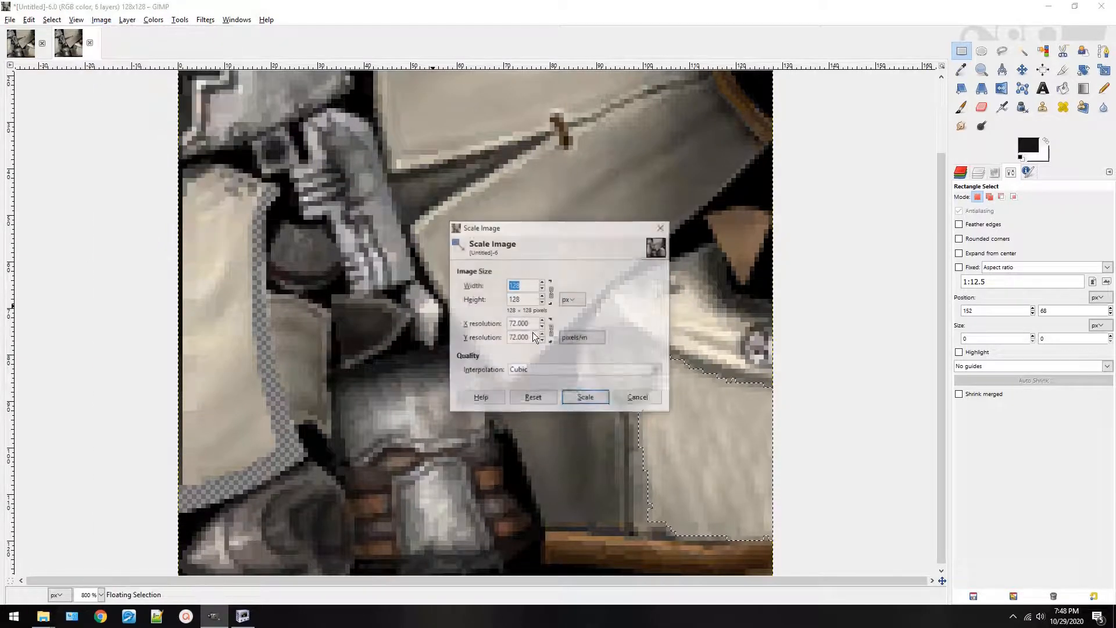
scroll(542, 283, up, 5)
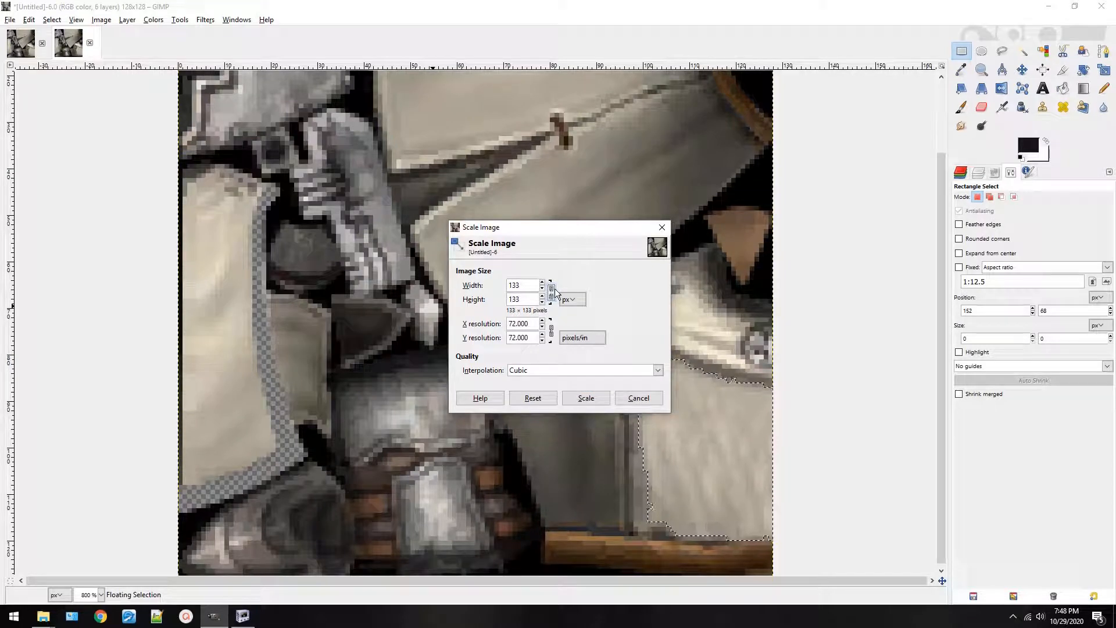
scroll(542, 284, up, 5)
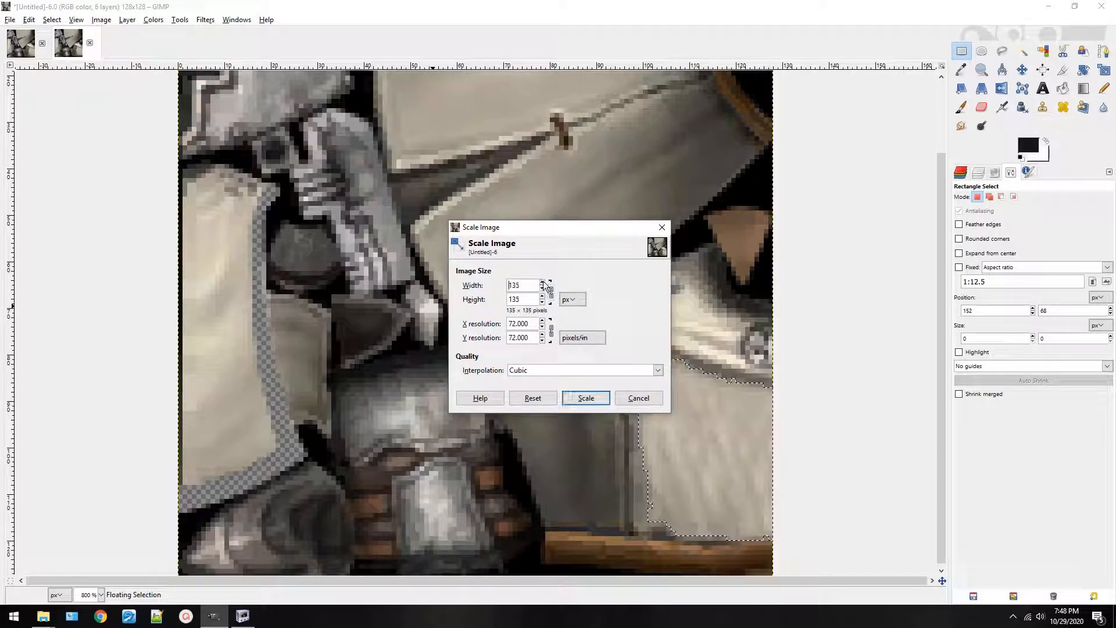
click(586, 398)
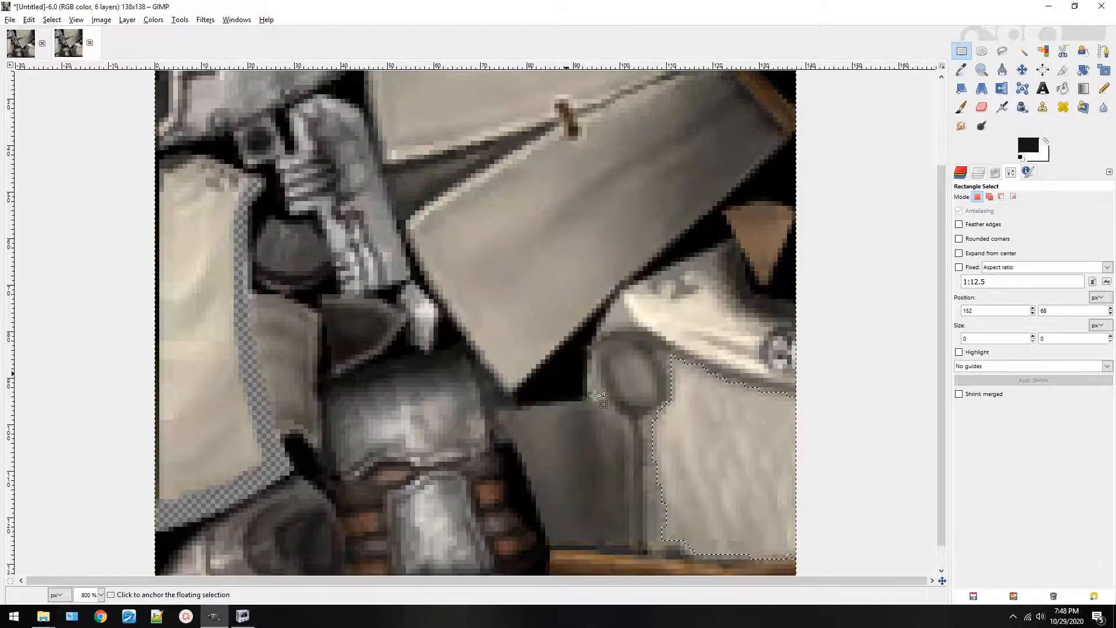
key(ctrl+z)
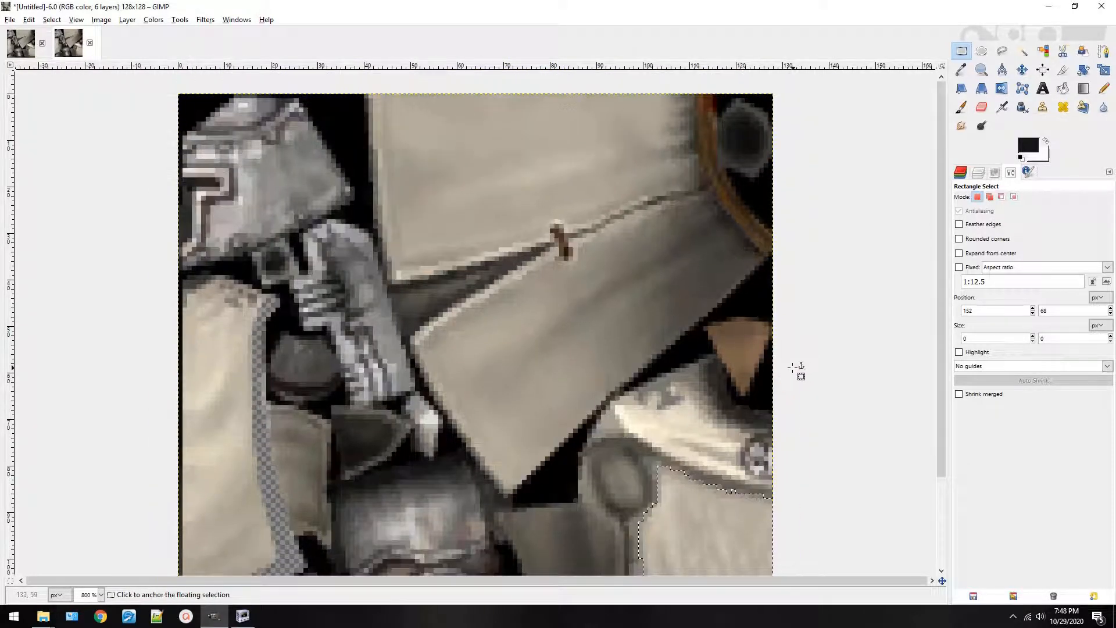
View the PapalSpearman_Body_128 image and return to the untitled image.
click(95, 22)
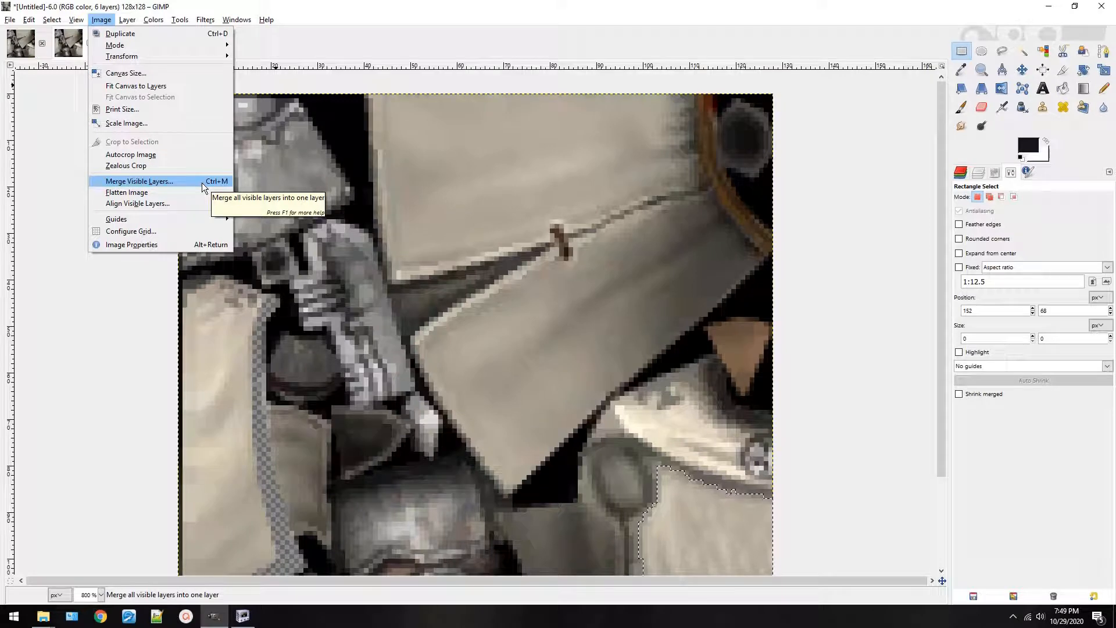
click(26, 43)
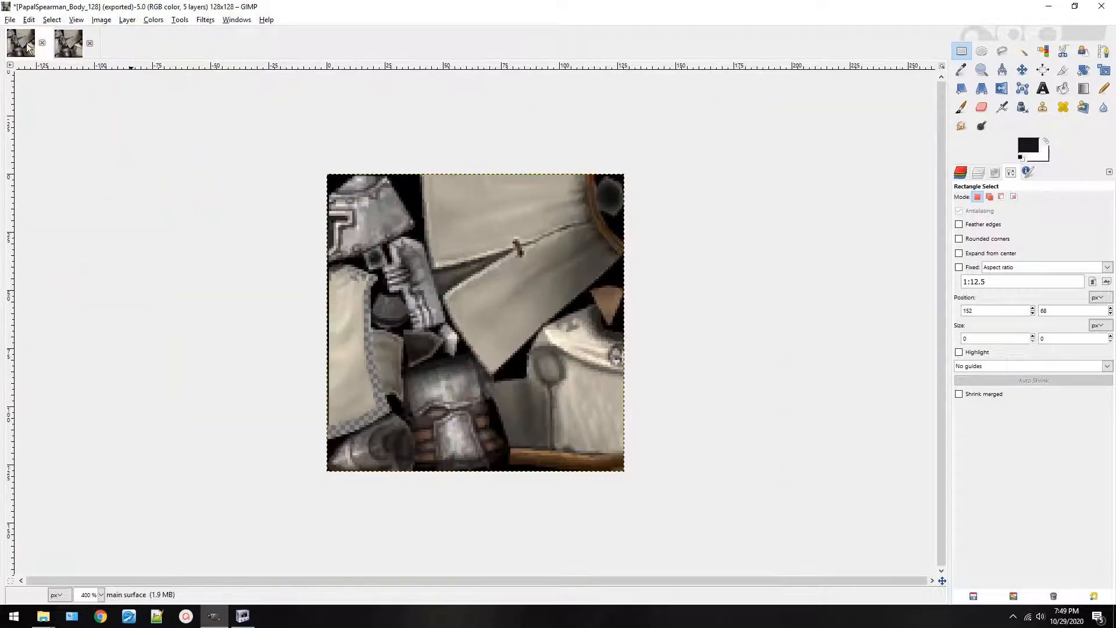
click(74, 41)
Anchor the floating cloth selection onto the layer in the untitled image.
click(91, 20)
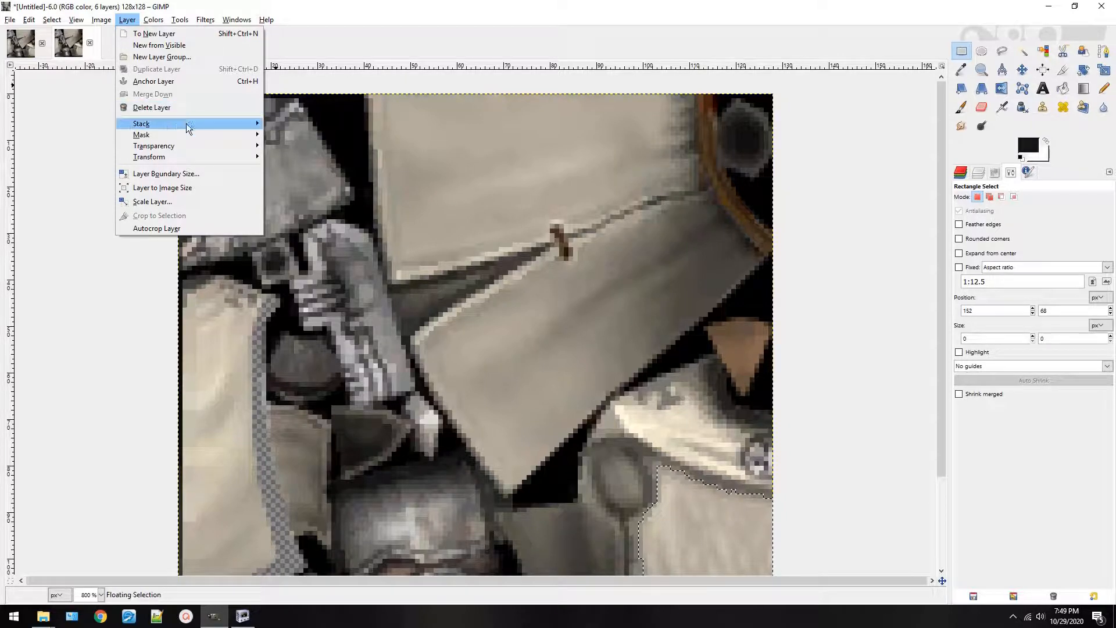
mouse_move(186, 124)
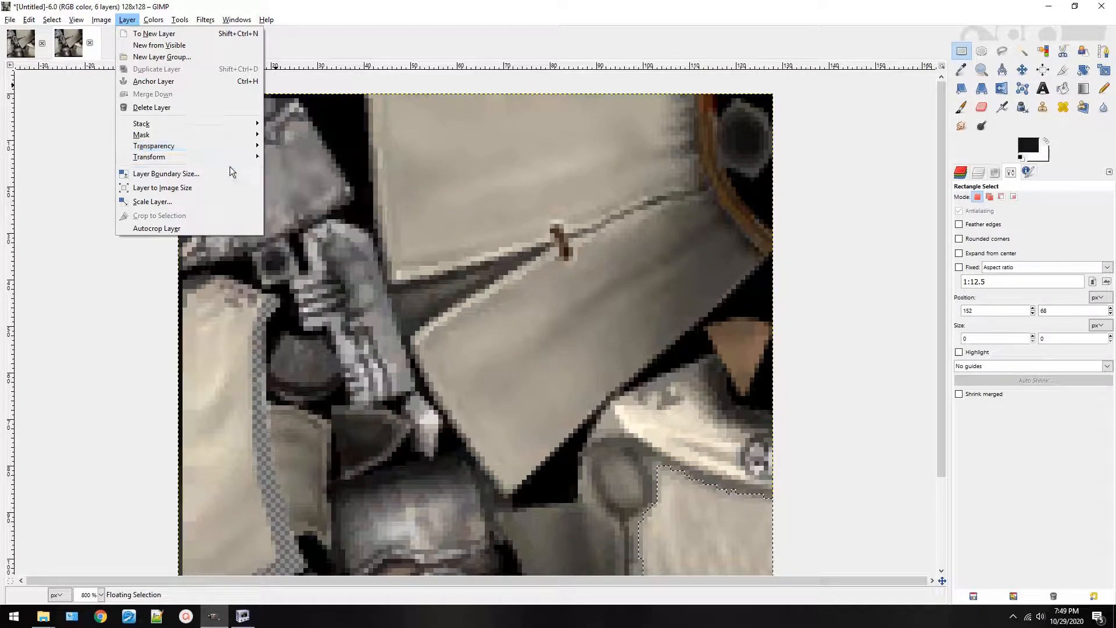
mouse_move(230, 163)
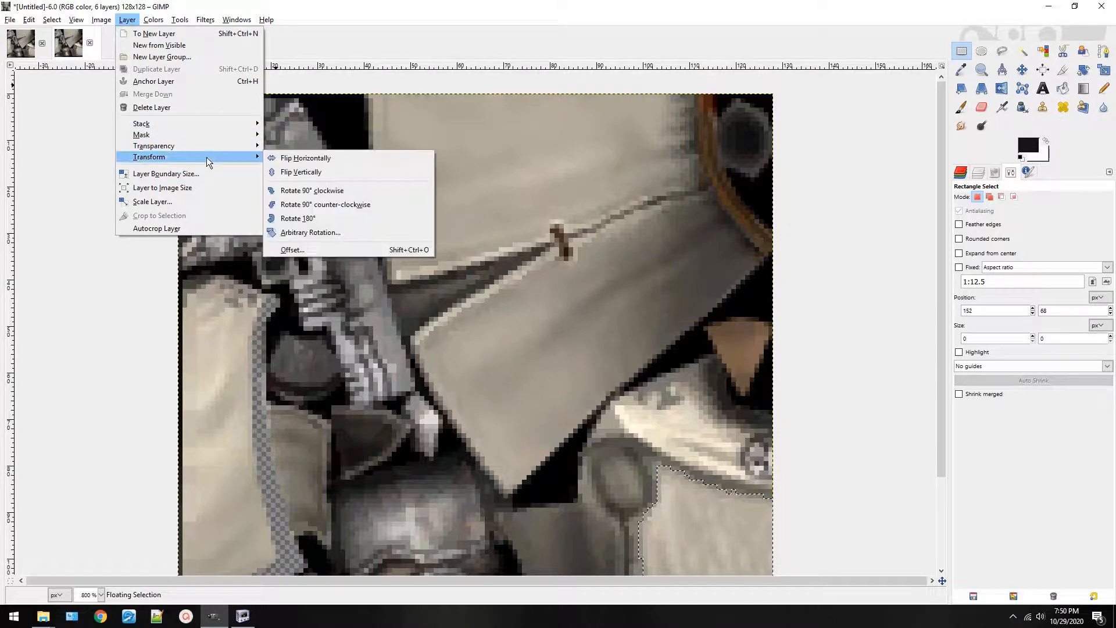
mouse_move(105, 19)
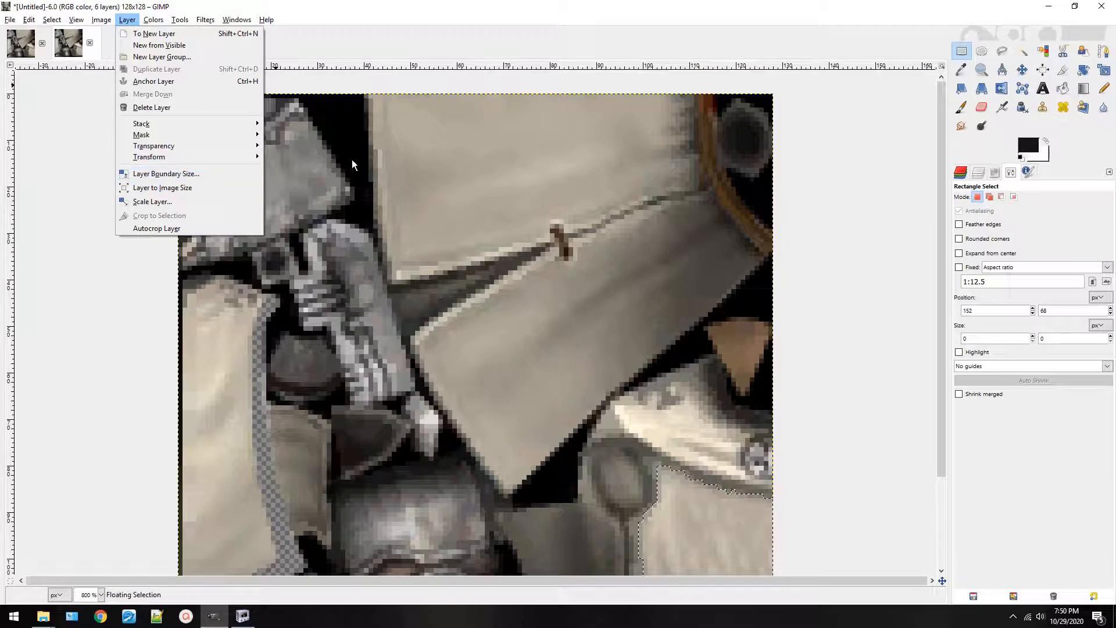
click(899, 86)
click(827, 136)
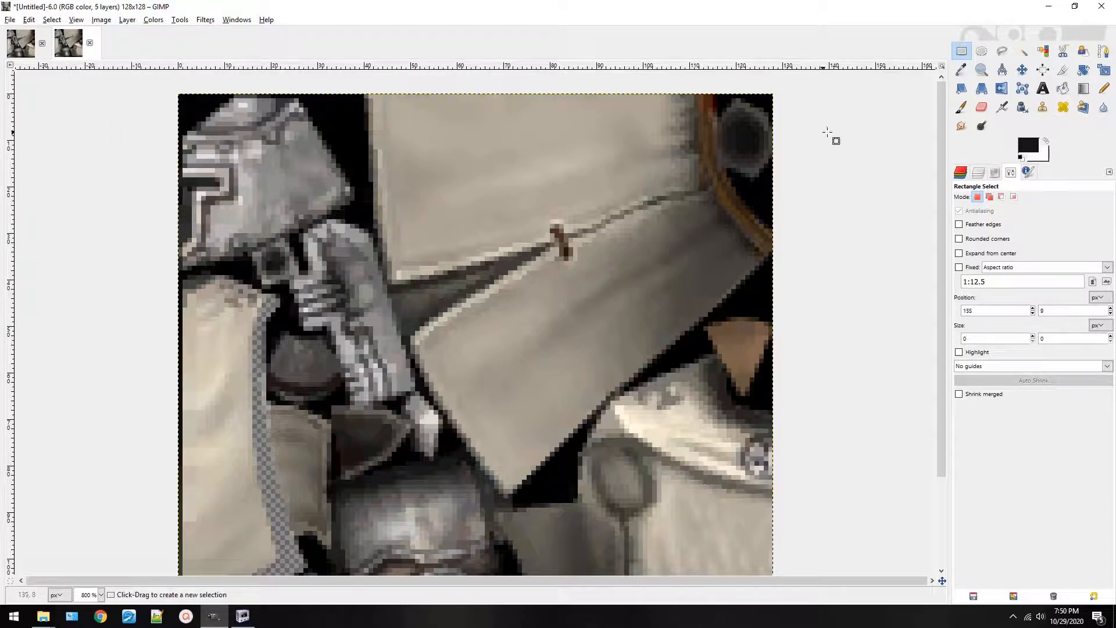
Resize the main surface layer's boundary to a width of 116 px.
click(126, 19)
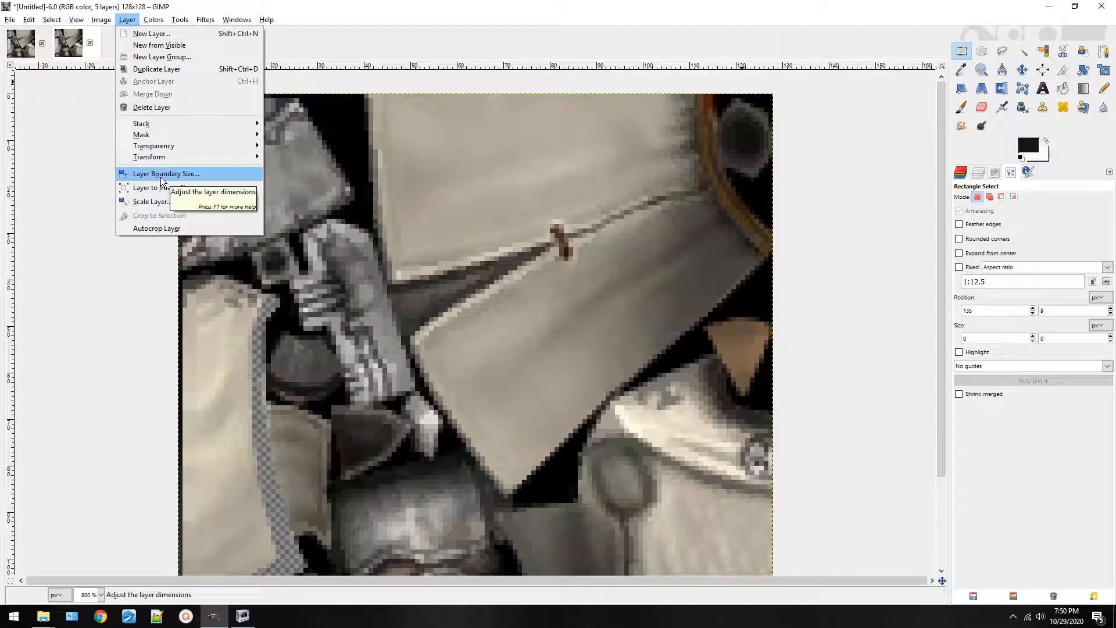
click(179, 175)
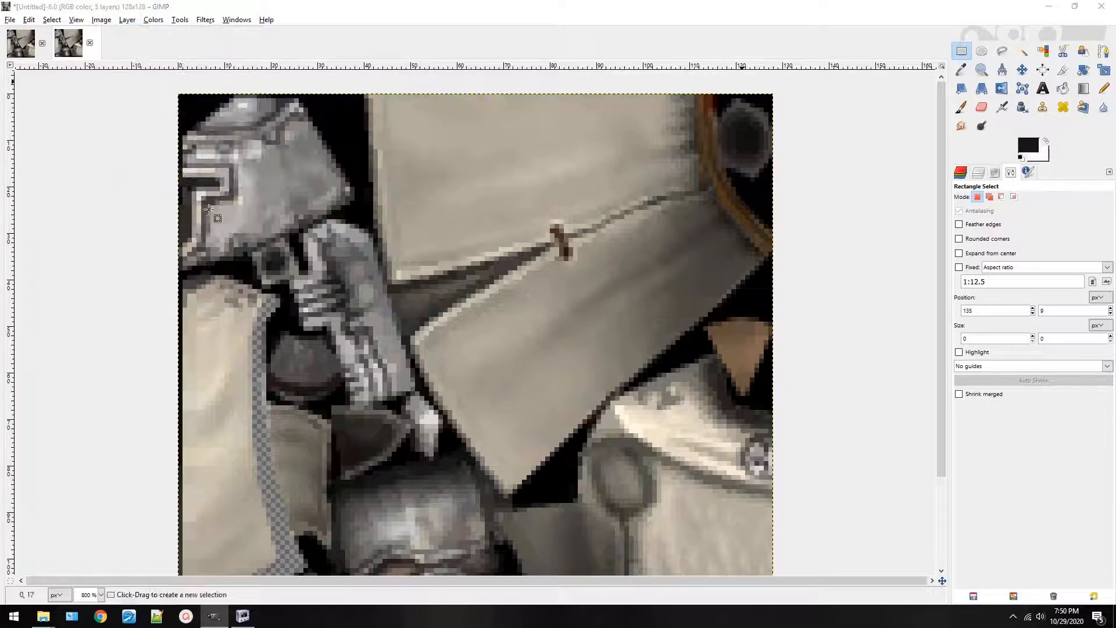
scroll(508, 222, down, 6)
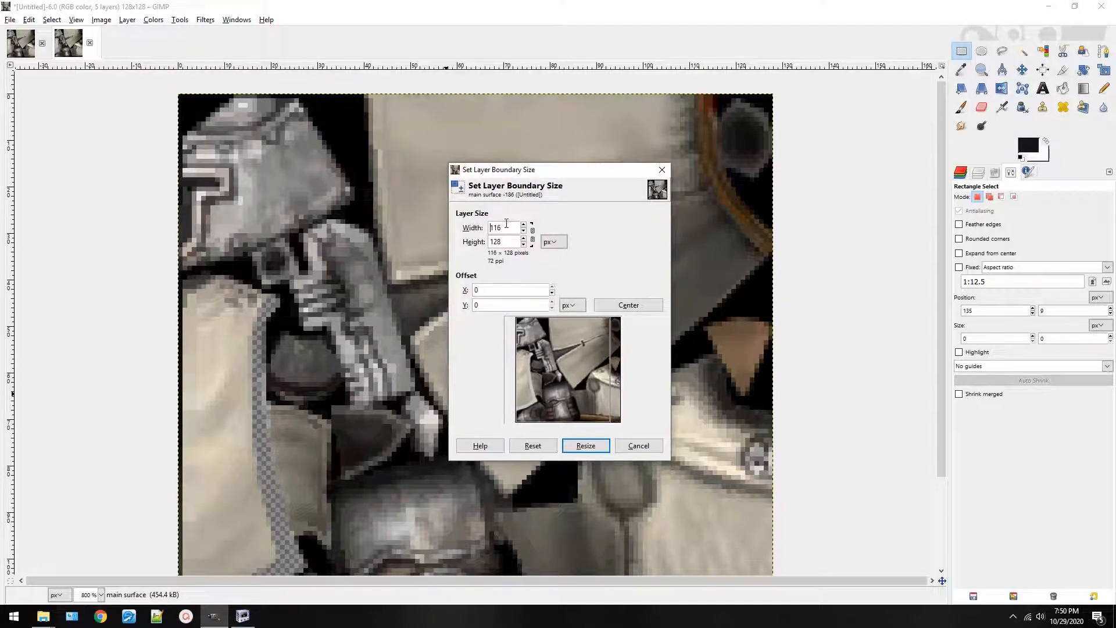
click(593, 451)
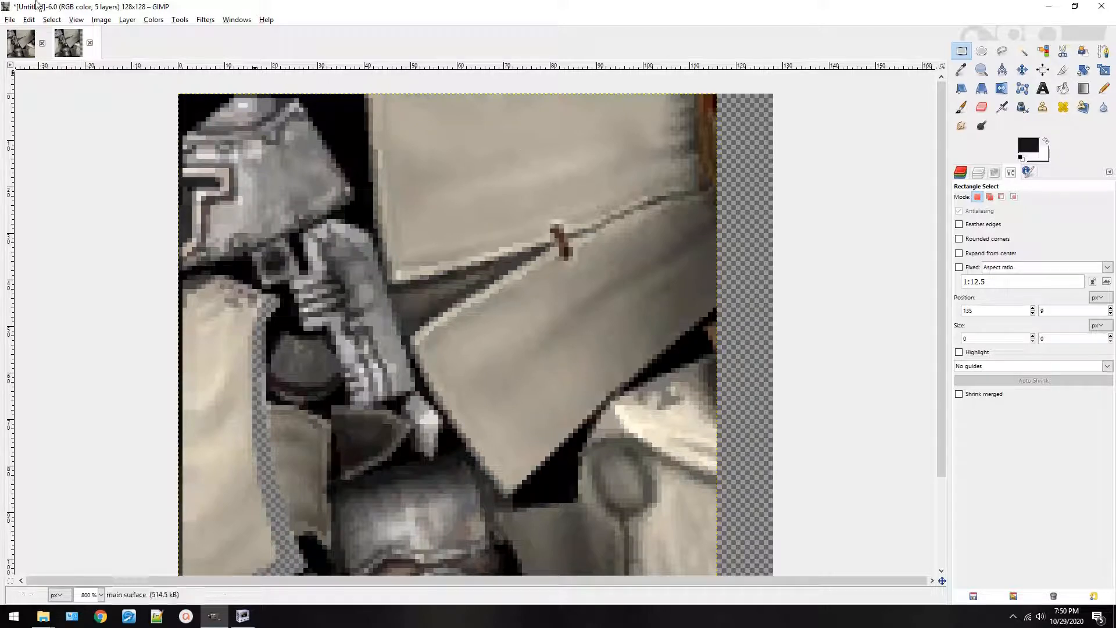
Expand the main surface layer to the image size, and undo both layer resizes.
click(102, 20)
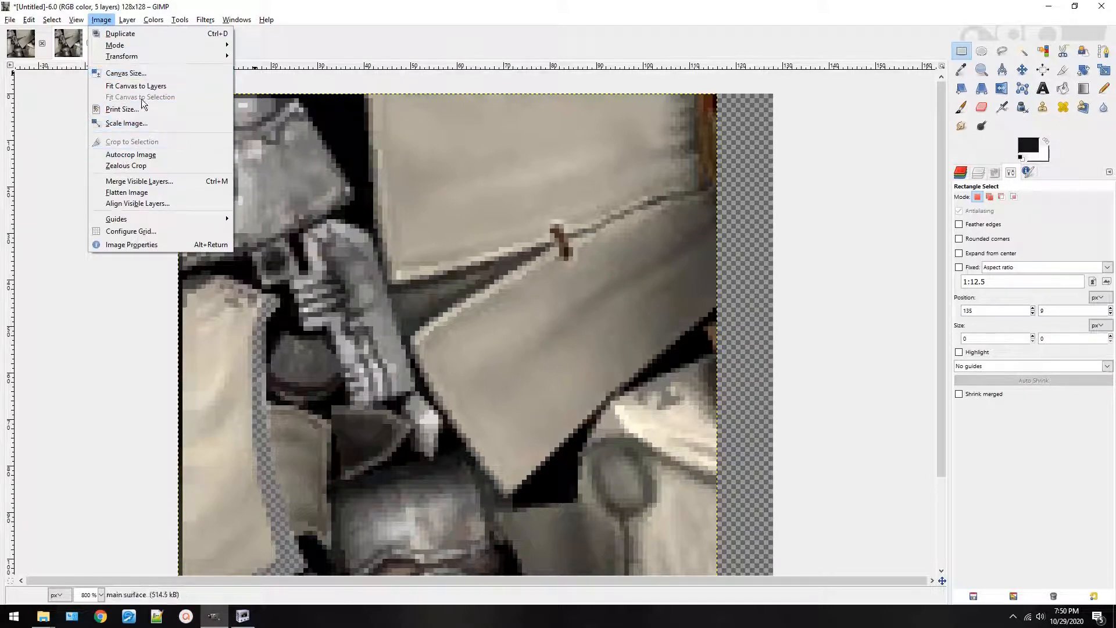
mouse_move(127, 20)
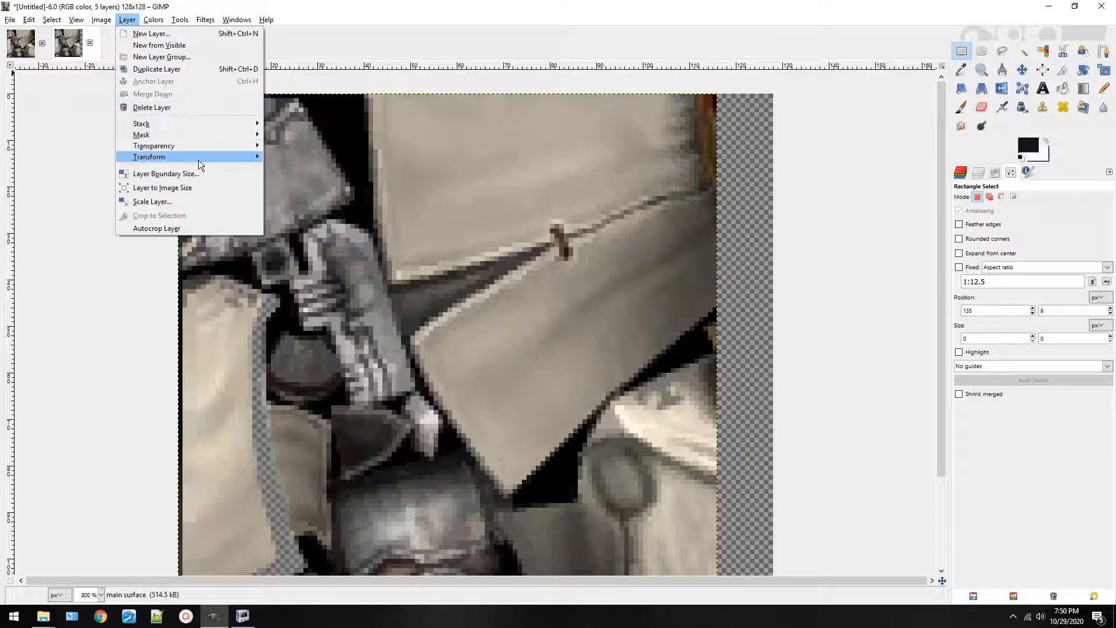
click(166, 187)
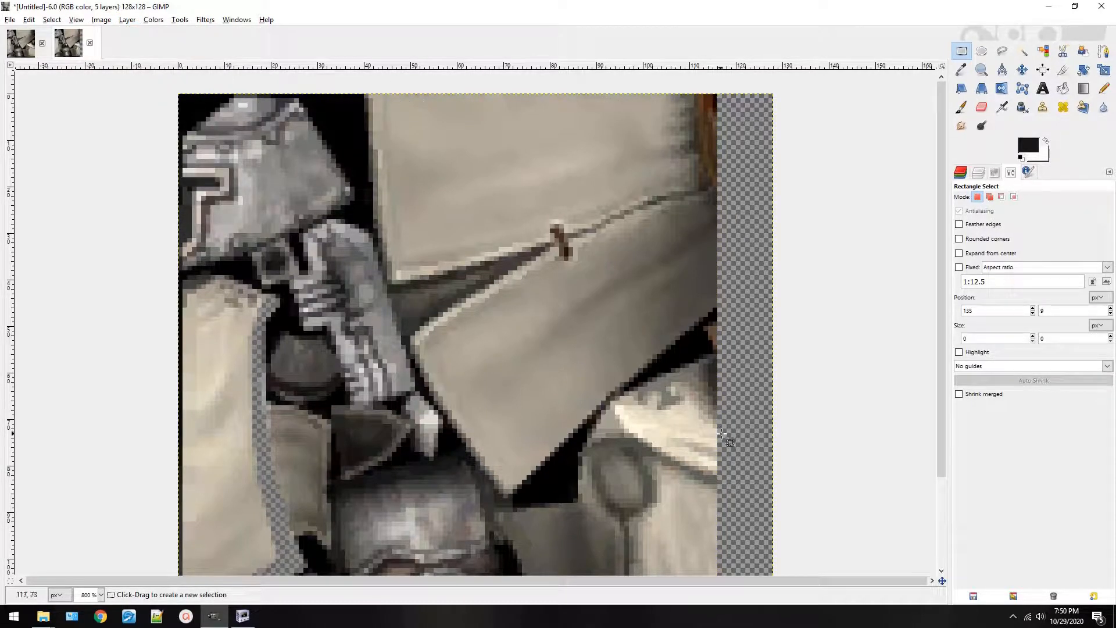
click(823, 144)
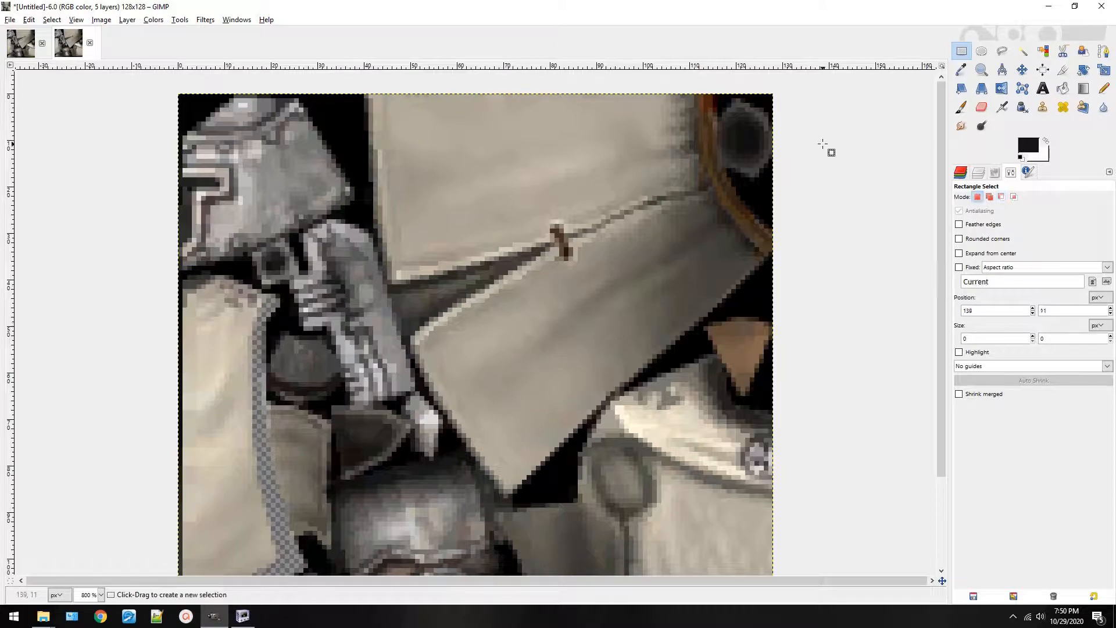
click(127, 19)
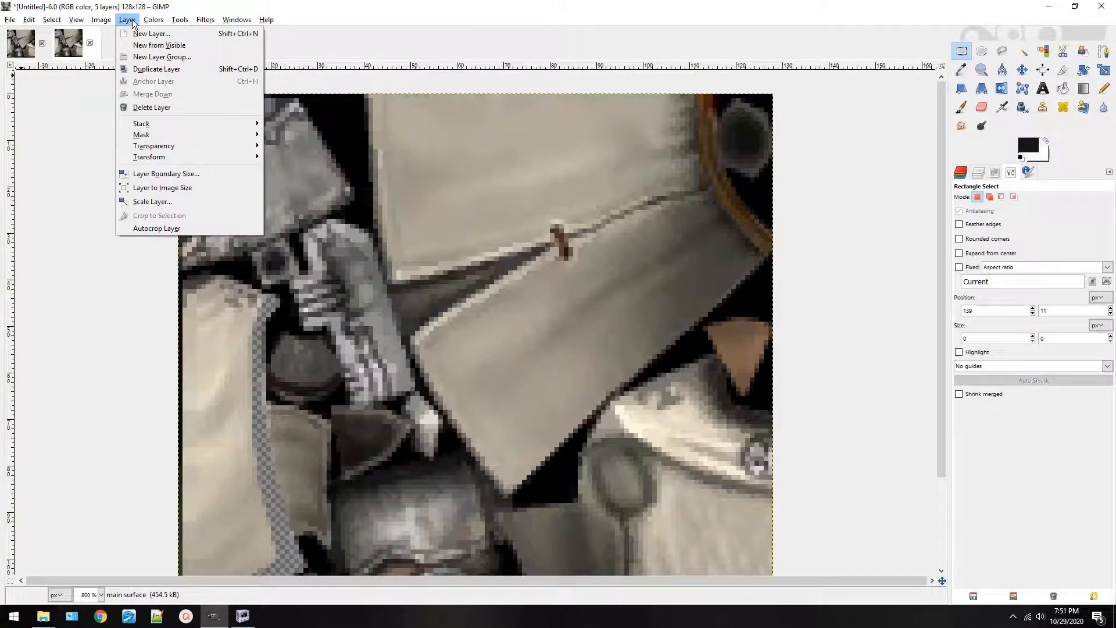
mouse_move(153, 17)
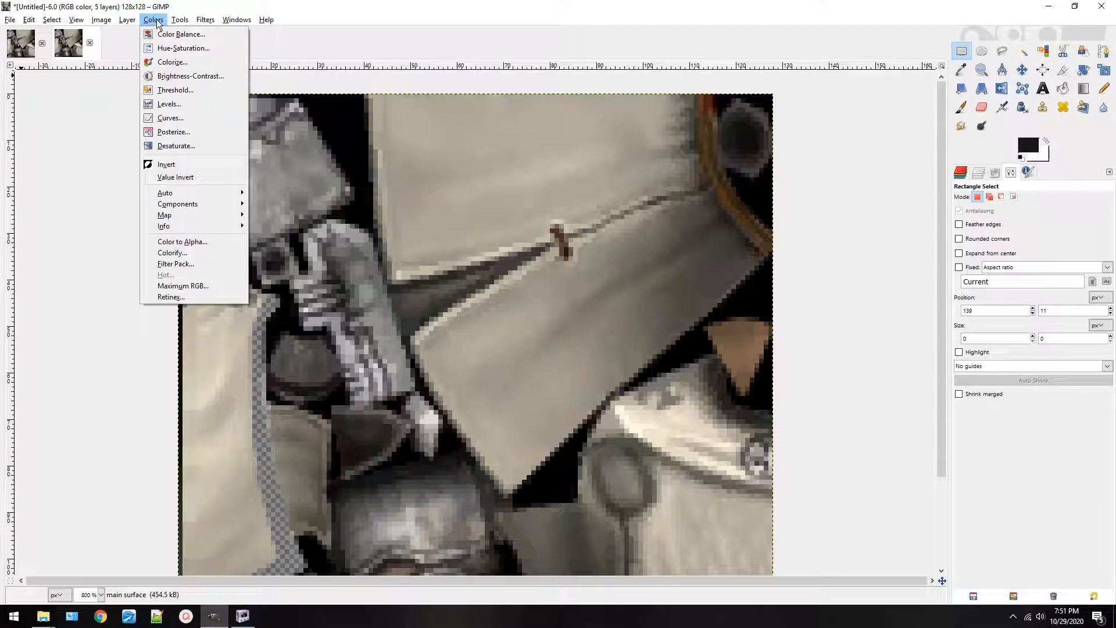
click(443, 224)
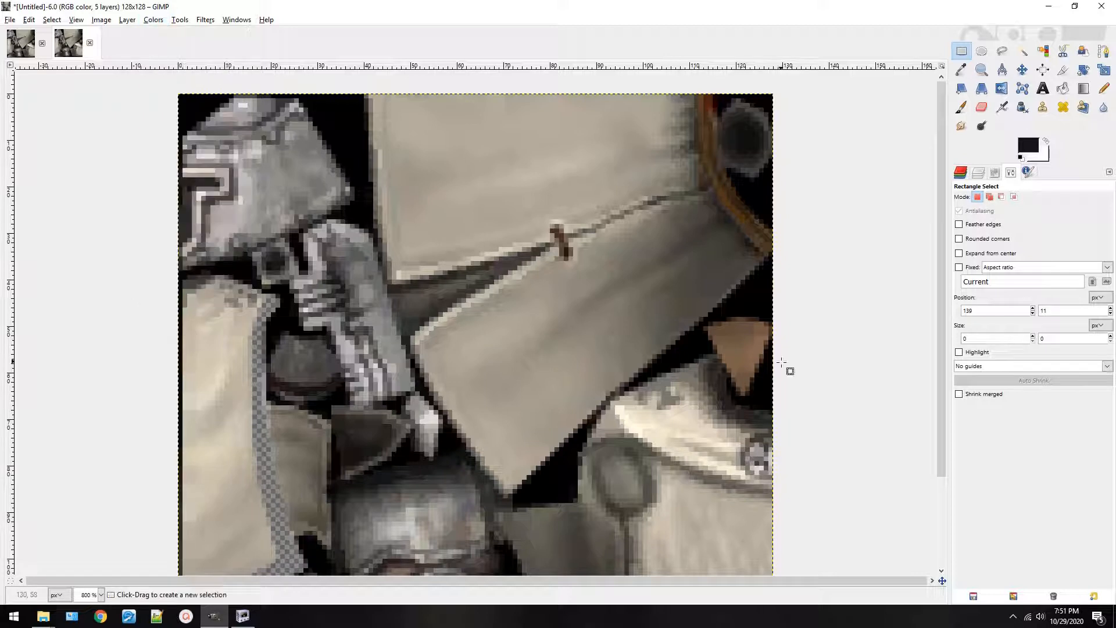
Paste the copied cloth as a floating selection over the texture's lower-right cloth area.
scroll(787, 369, down, 3)
key(ctrl+v)
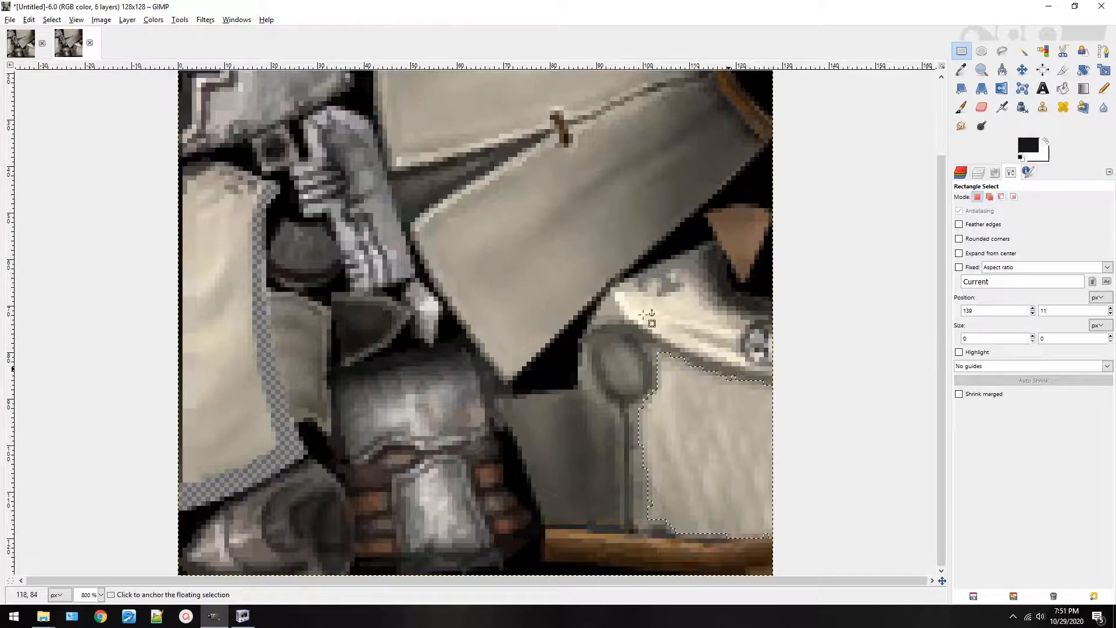
click(162, 22)
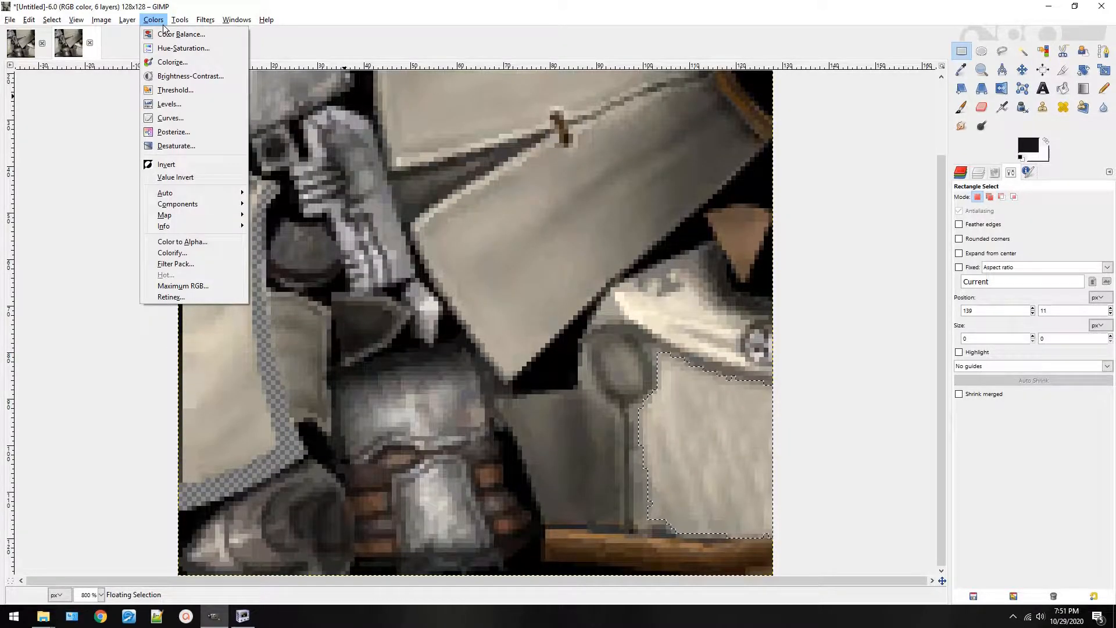
mouse_move(180, 19)
Set up the Bucket Fill tool with the blue foreground color 4200ff and an opacity of 19.2.
click(926, 91)
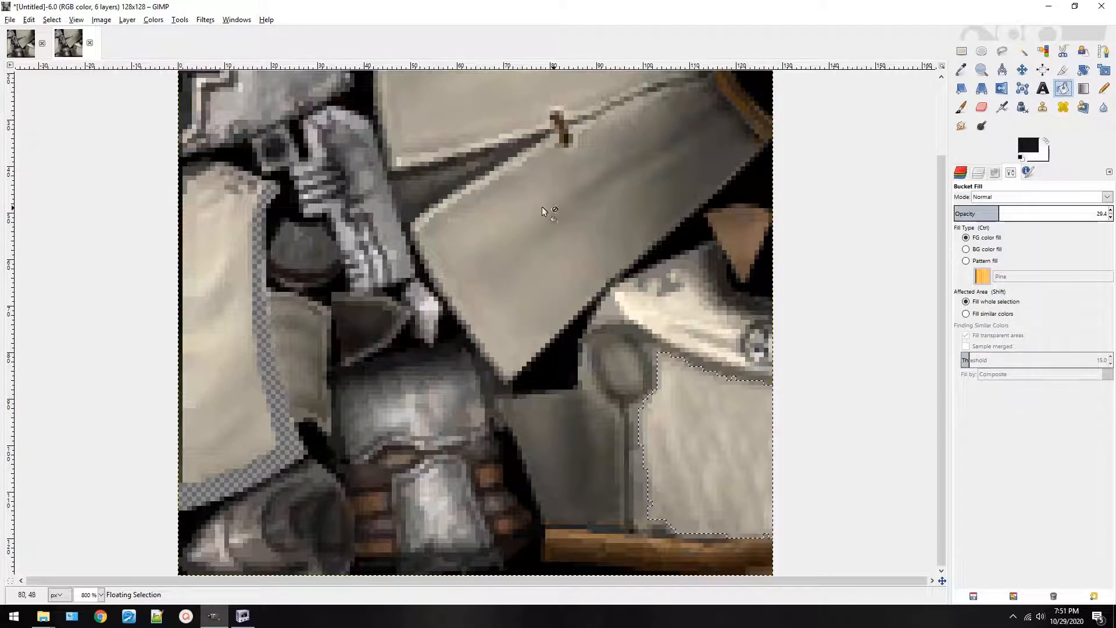
click(1032, 144)
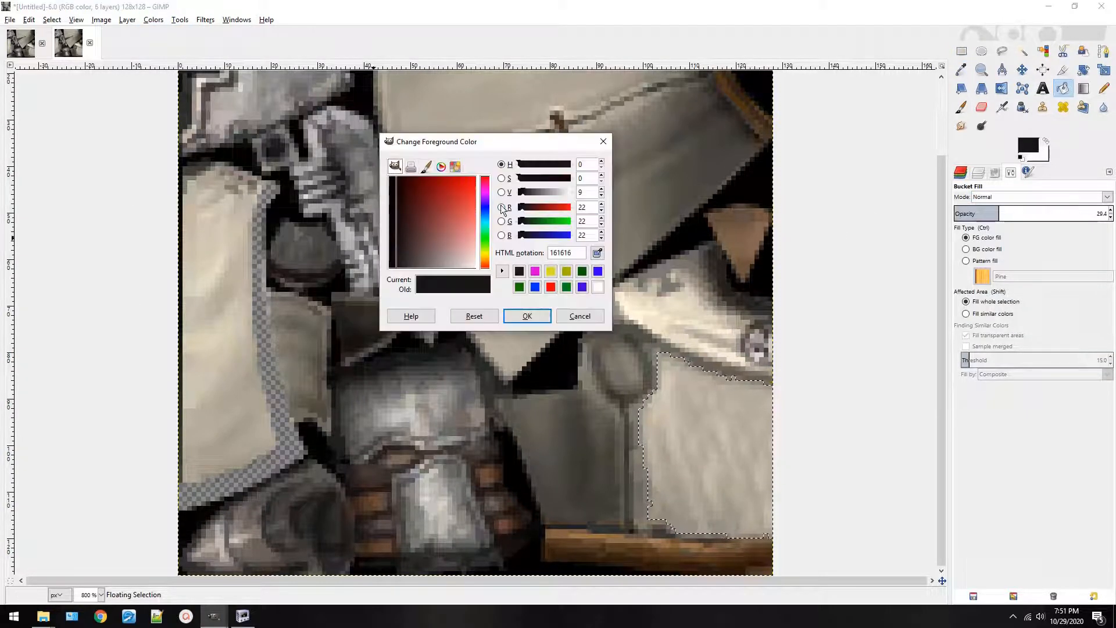
drag(465, 195, 487, 165)
click(539, 319)
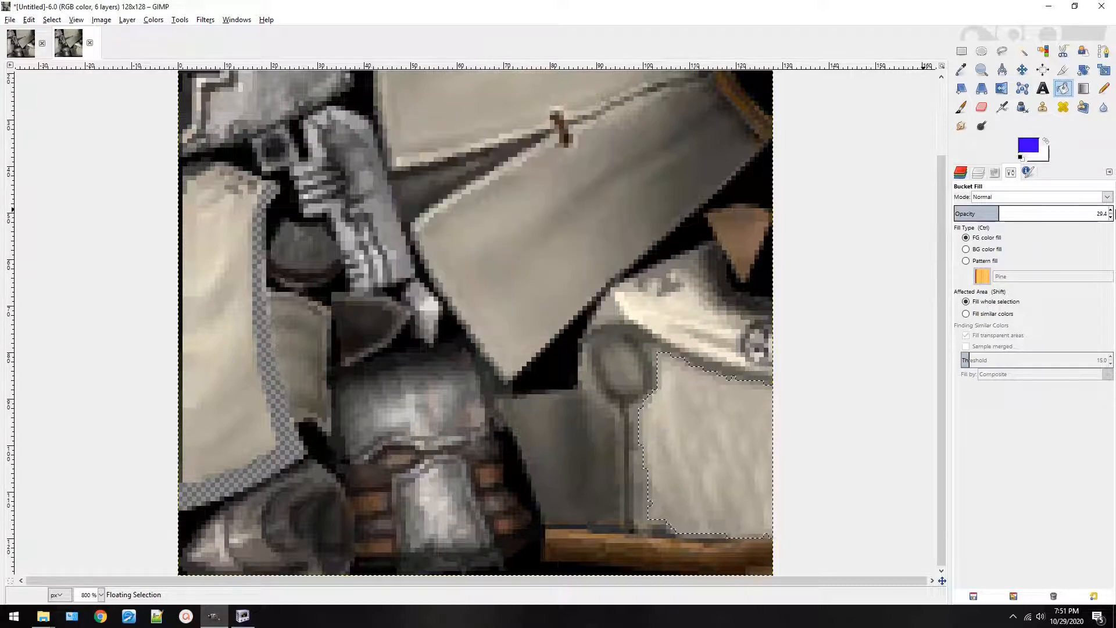
click(977, 212)
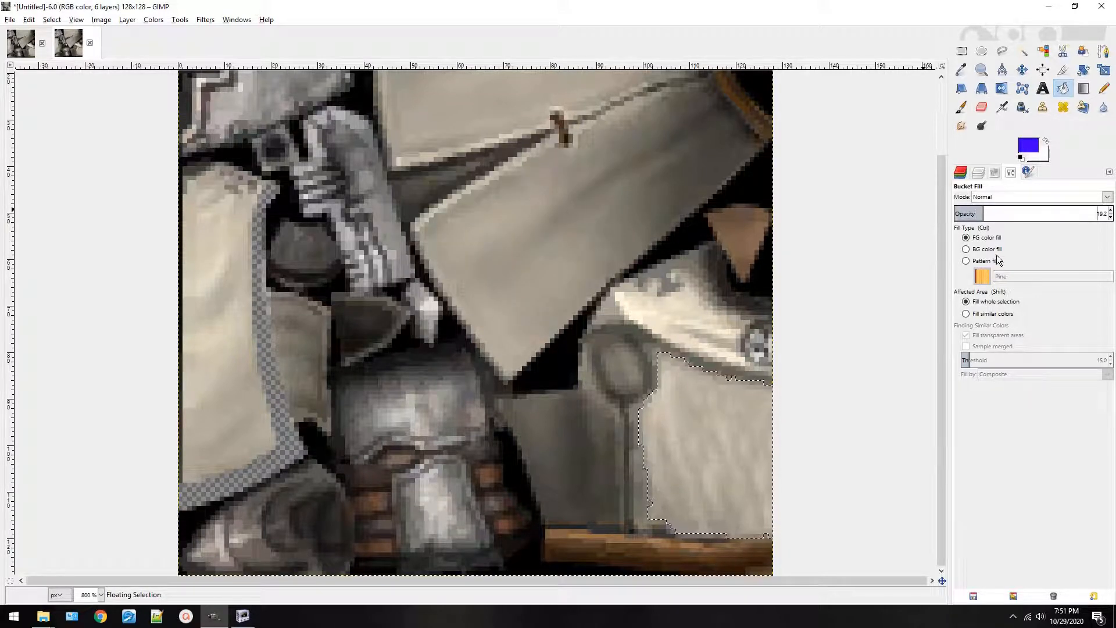
Fill the floating cloth three times with the blue foreground color, leaving the color choice as it is.
click(741, 413)
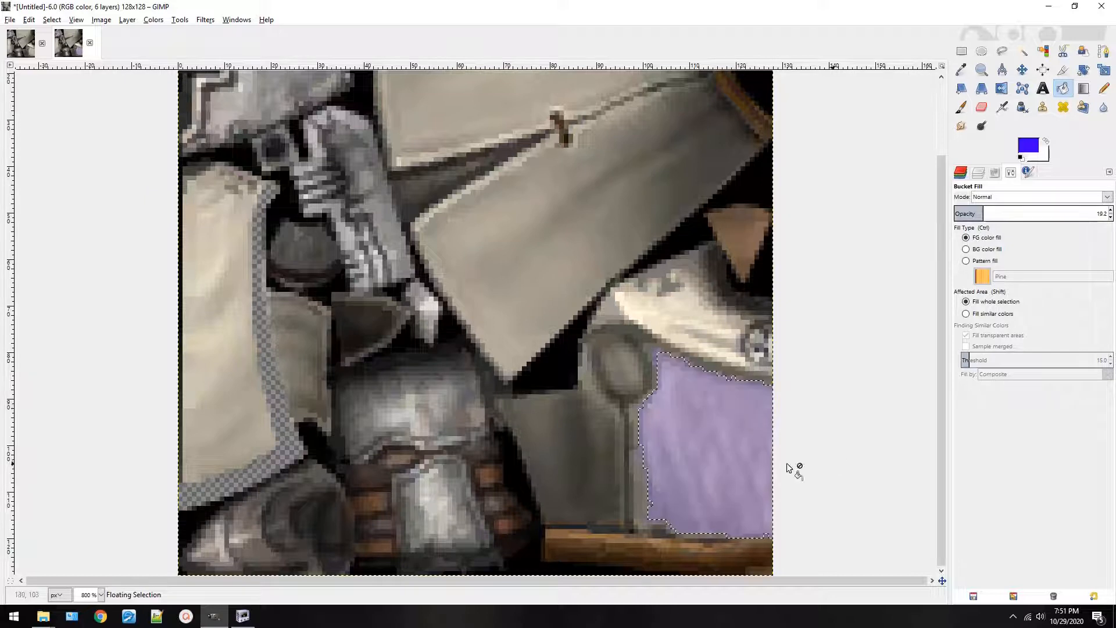
click(736, 463)
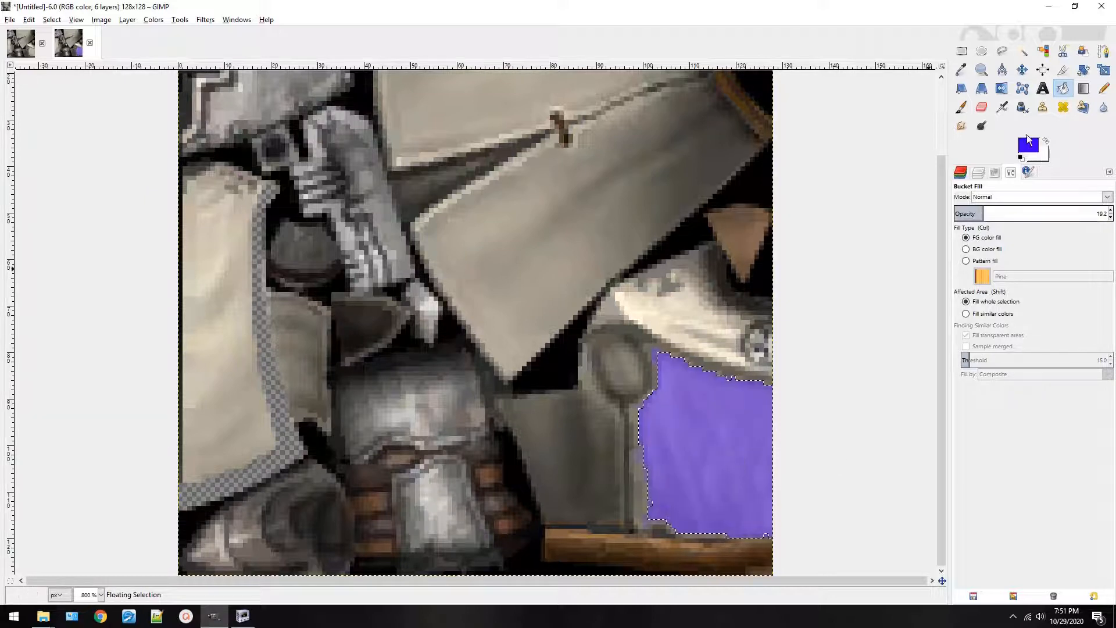
click(1026, 145)
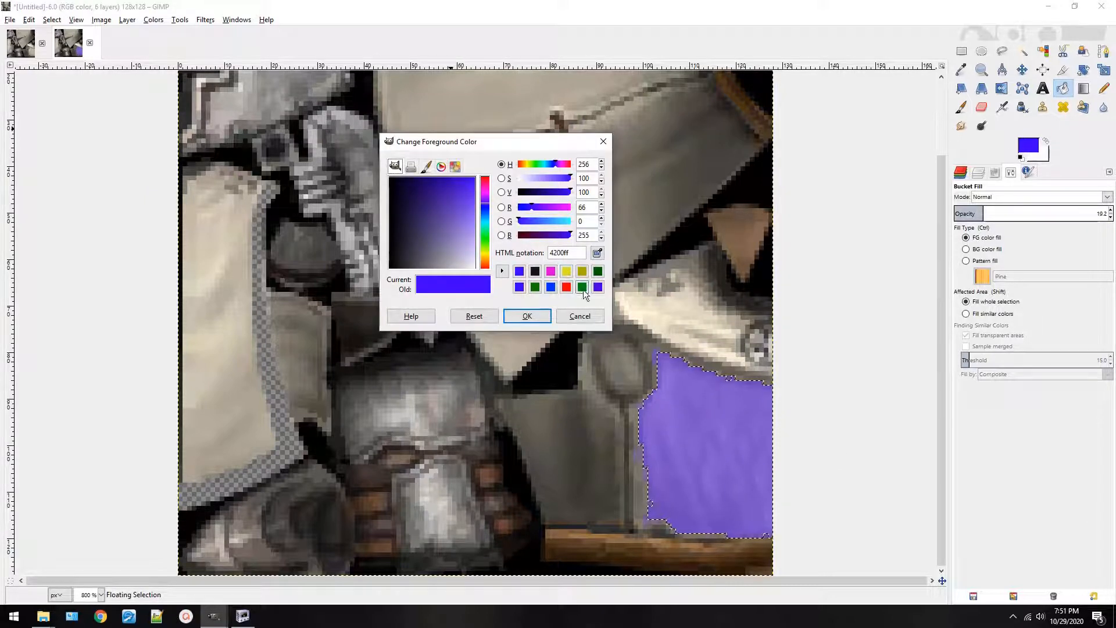
click(578, 320)
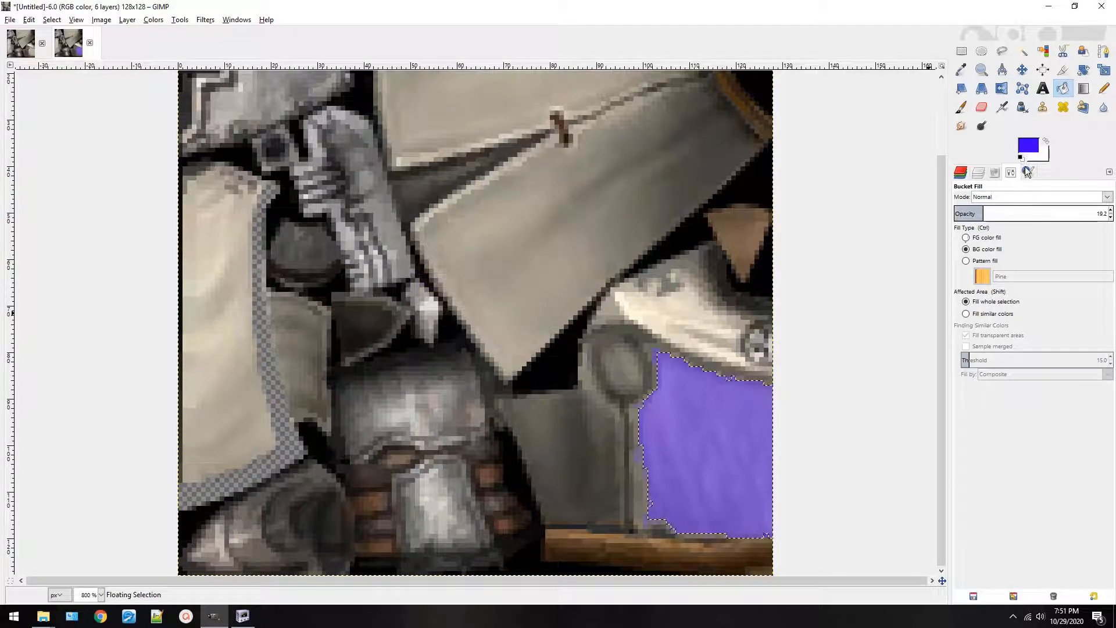
click(742, 436)
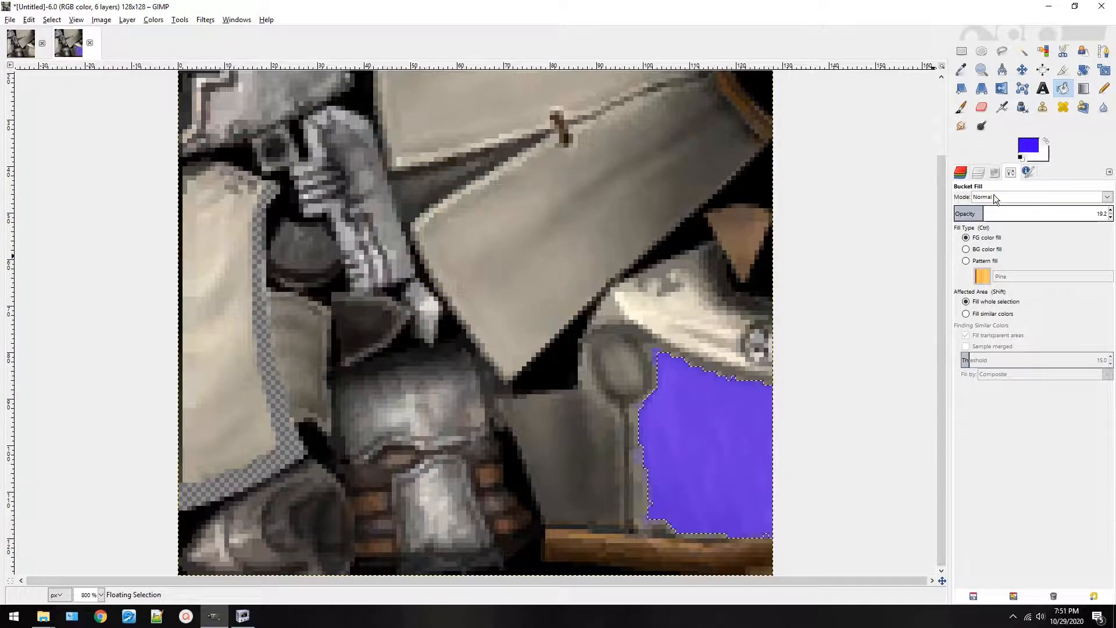
Remove the red from the foreground color to get a pure blue, and fill the floating cloth with it twice.
click(1028, 145)
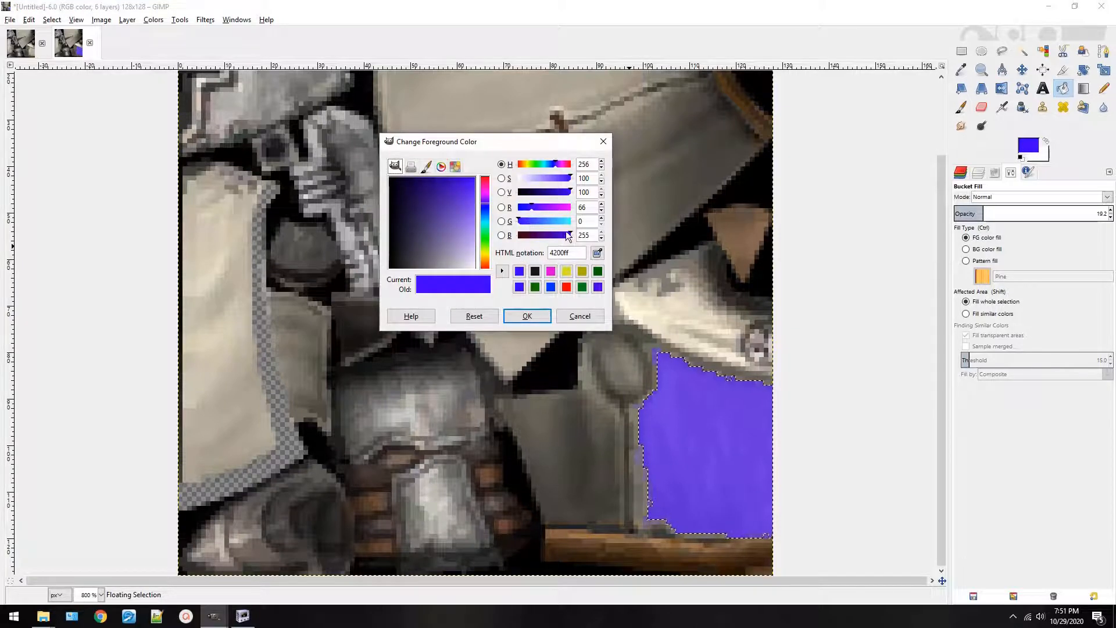
drag(529, 205, 519, 205)
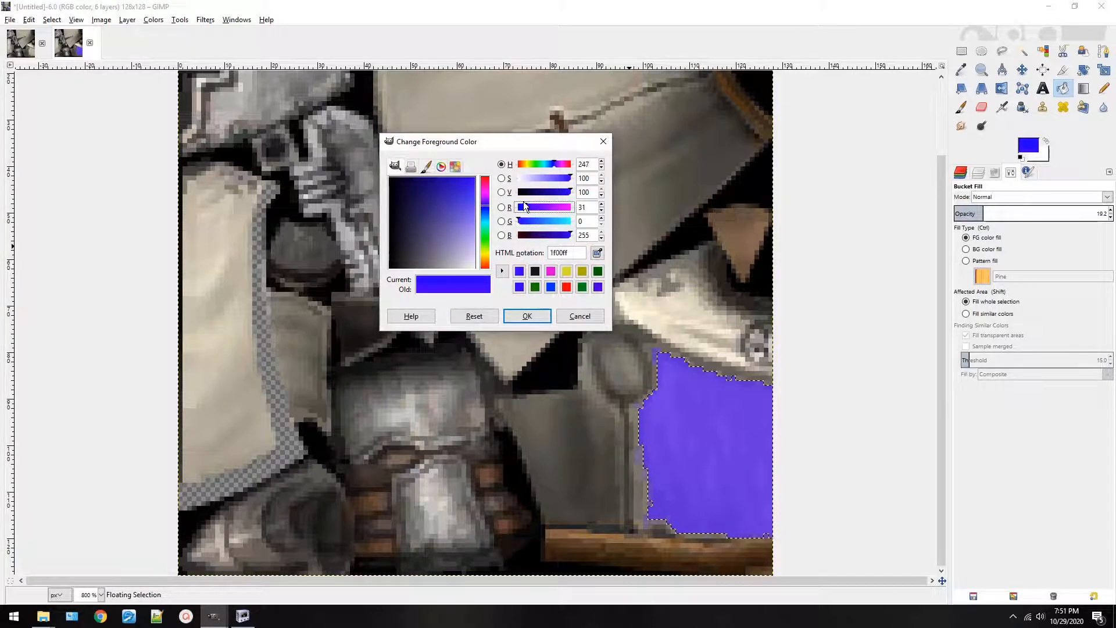
click(538, 316)
click(729, 463)
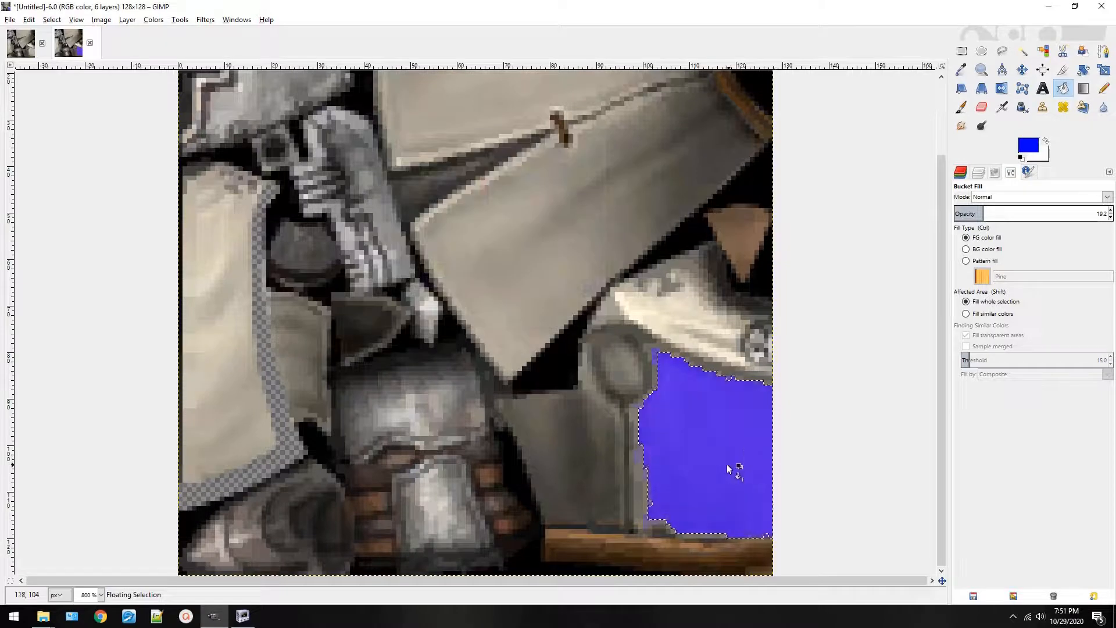
click(727, 464)
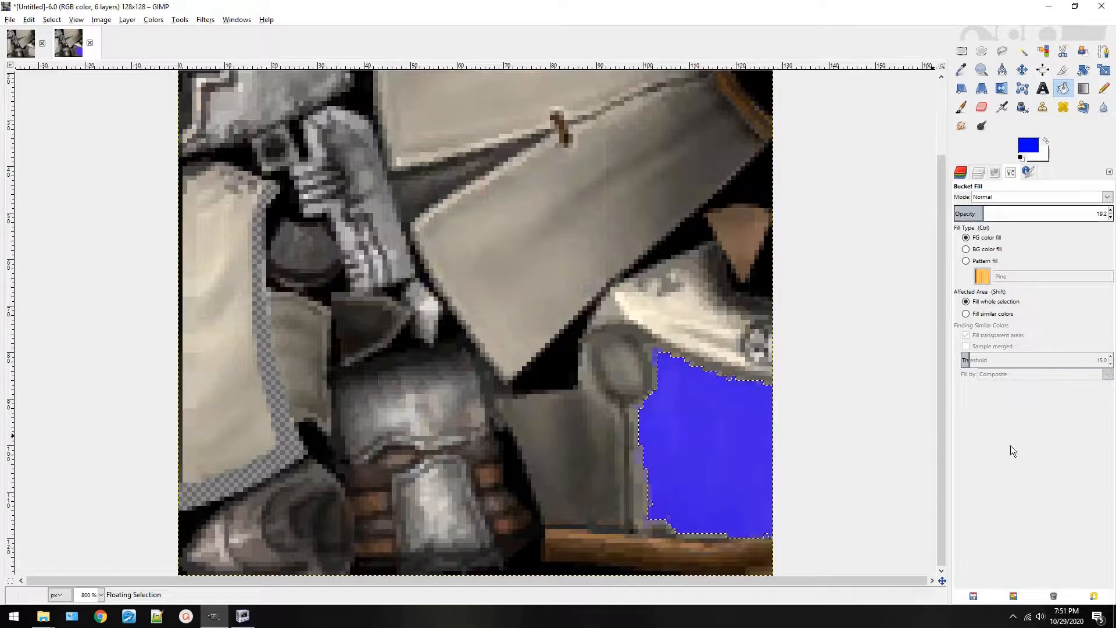
Set the foreground color to light green 85ff88 and fill the floating cloth with it five times.
click(1028, 145)
click(484, 236)
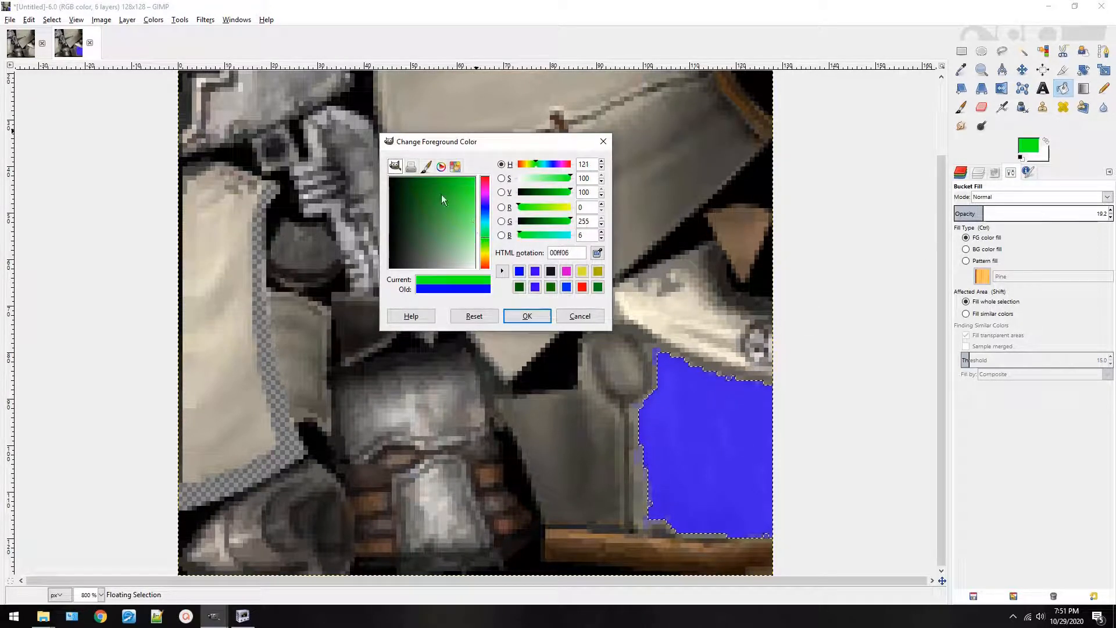
drag(441, 194, 485, 223)
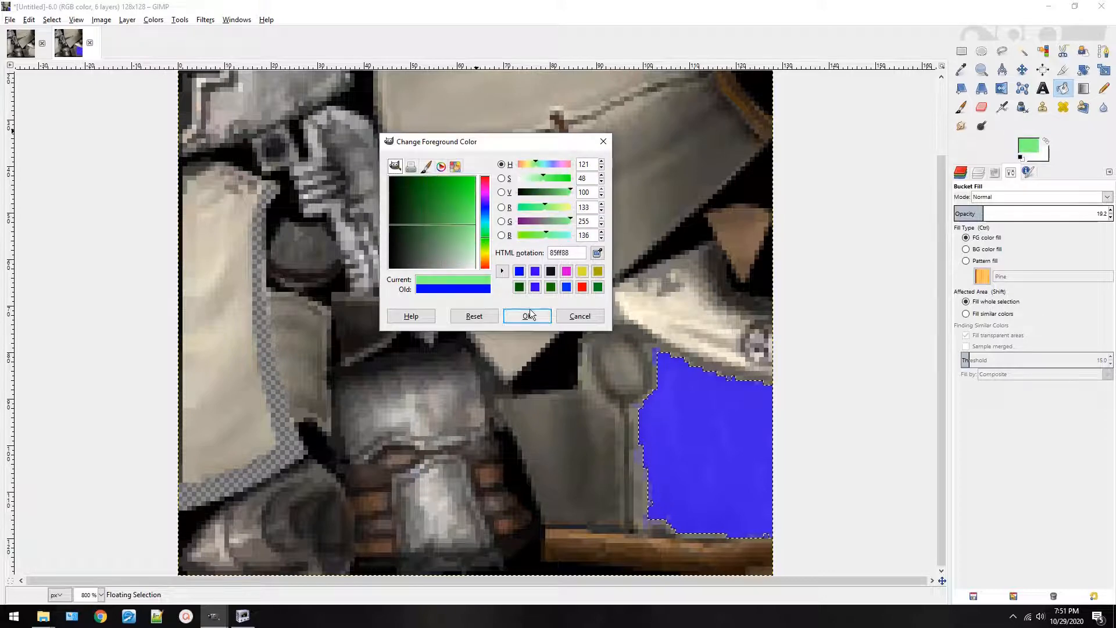
click(528, 316)
click(748, 467)
click(751, 473)
click(749, 476)
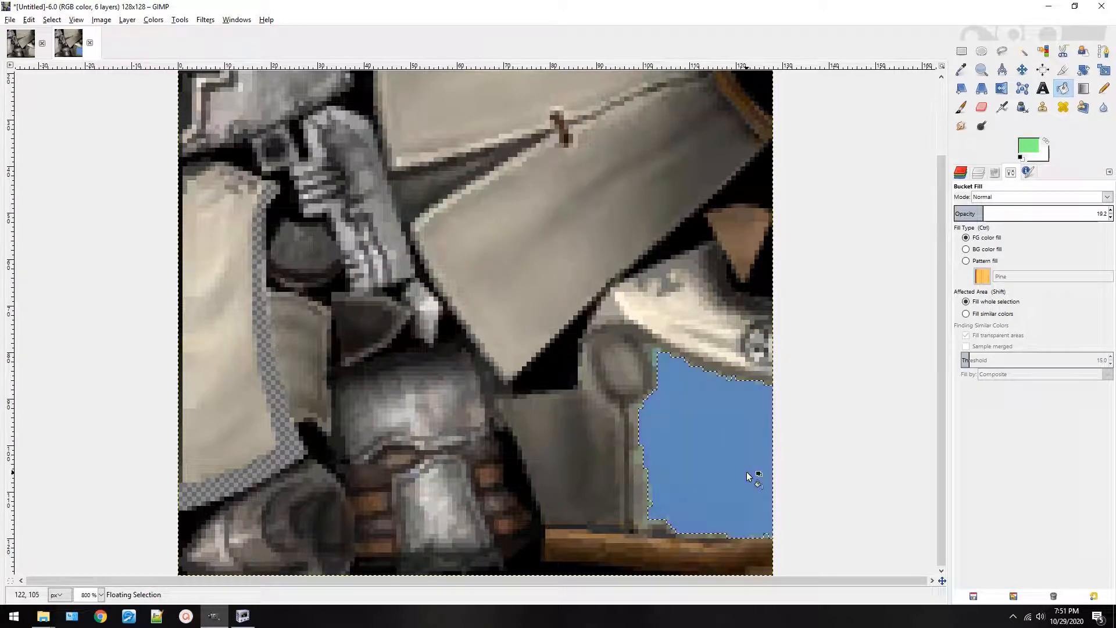
click(748, 473)
click(747, 473)
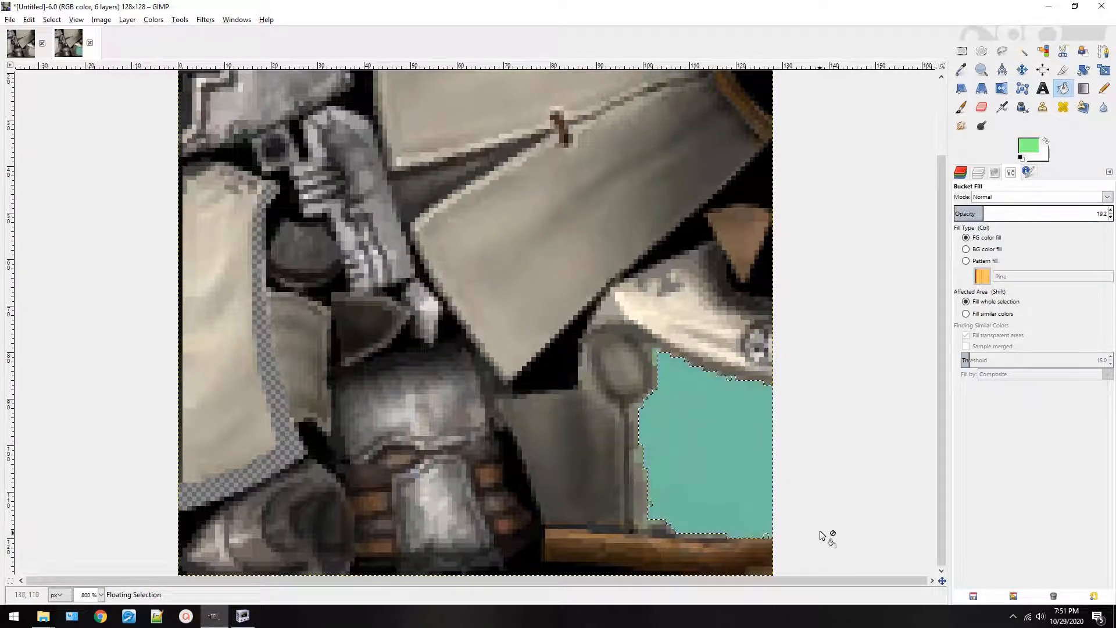
Undo the five light green fills on the floating cloth.
key(ctrl+z)
key(ctrl+z)
key(ctrl+z)
key(ctrl+z)
key(ctrl+z)
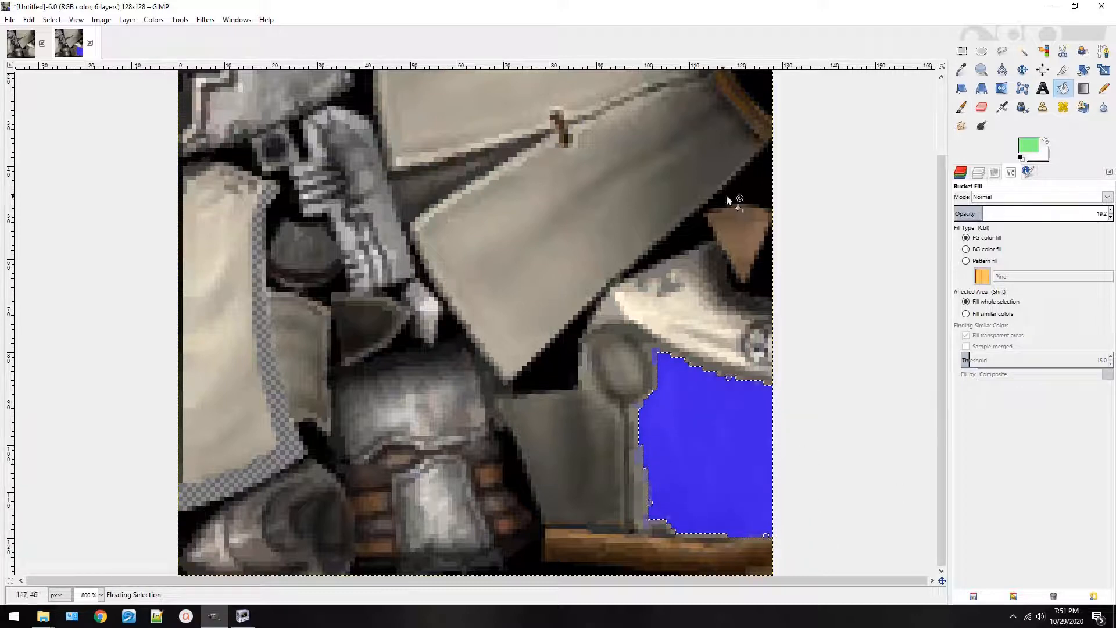
Revert the remaining blue fills and remove the pasted floating cloth, returning to the main surface layer.
ctrl+click(764, 457)
ctrl+click(762, 463)
ctrl+click(756, 462)
ctrl+click(759, 461)
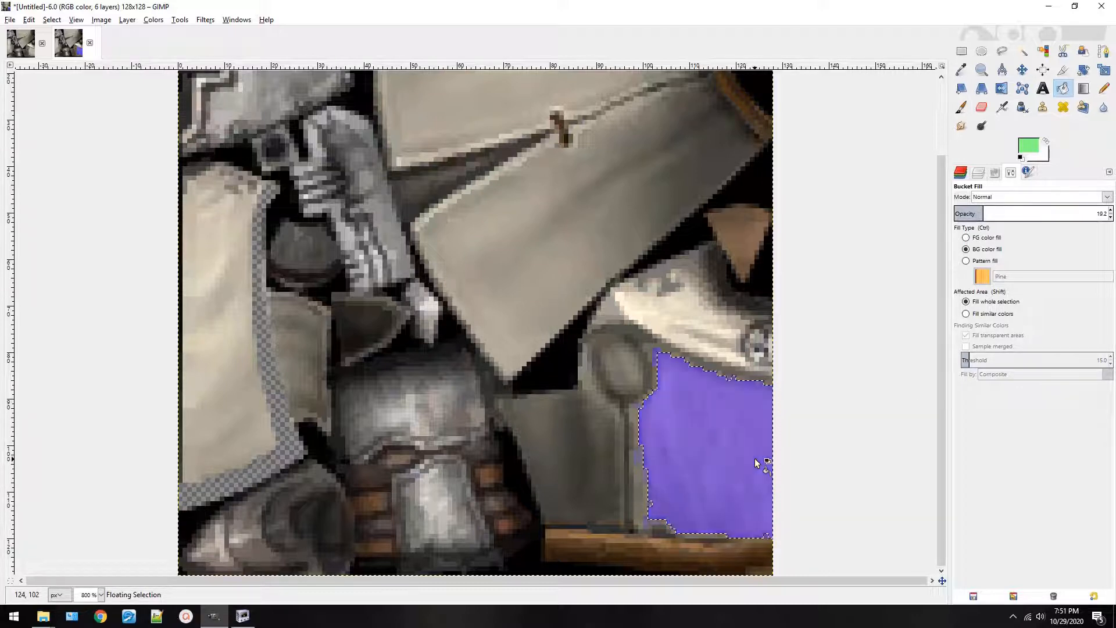
ctrl+click(760, 460)
ctrl+click(761, 462)
key(Delete)
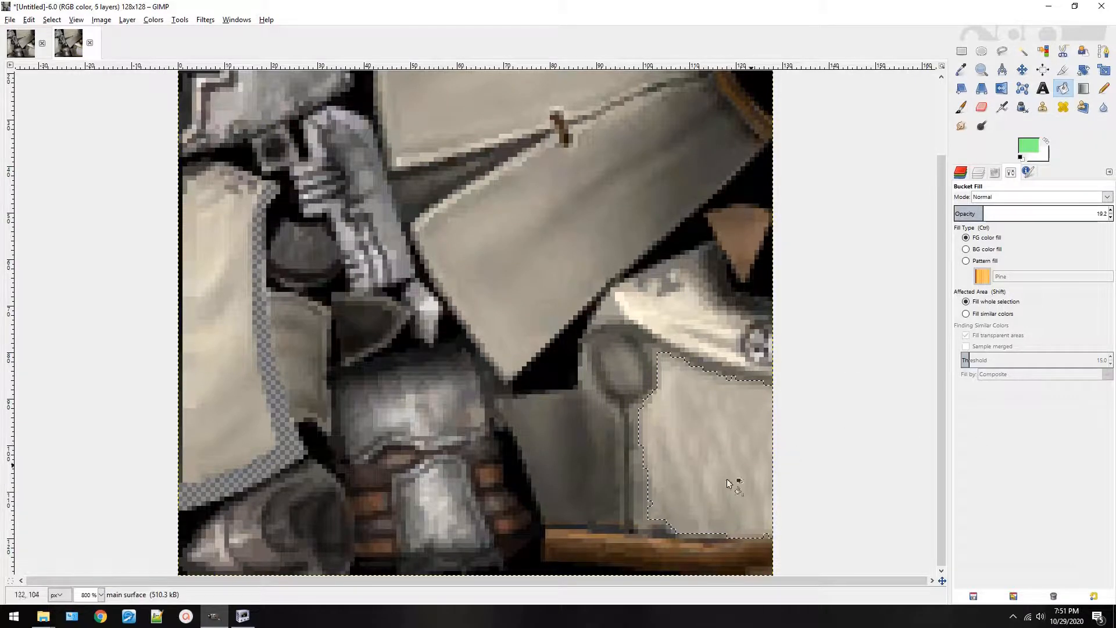
Fill the selected cloth on the main surface layer twice with the light green foreground color.
click(153, 20)
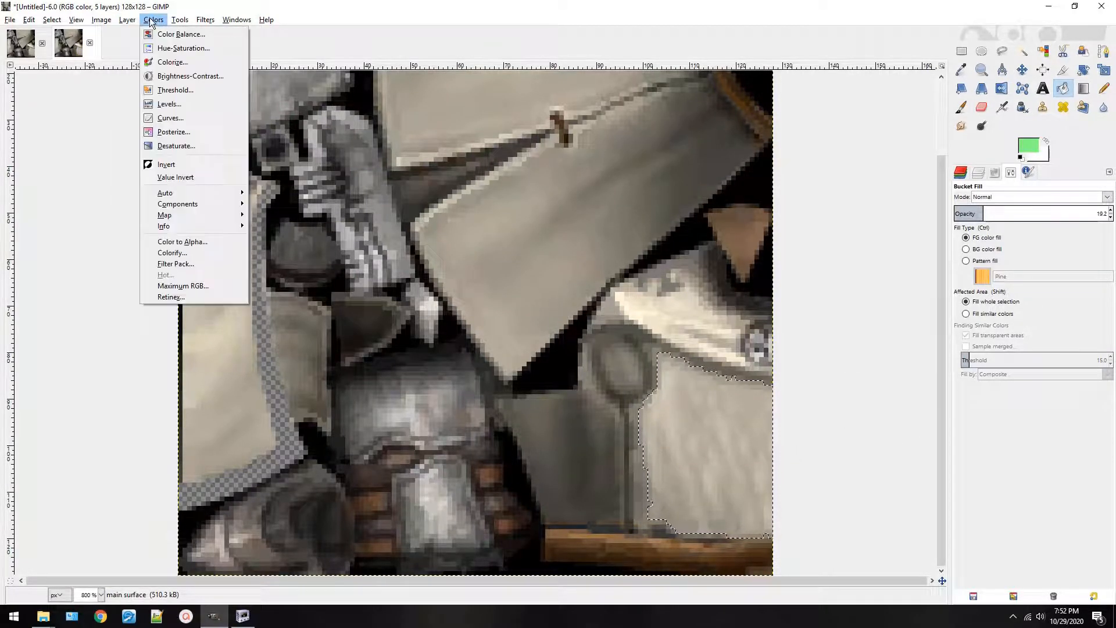
click(748, 458)
click(738, 464)
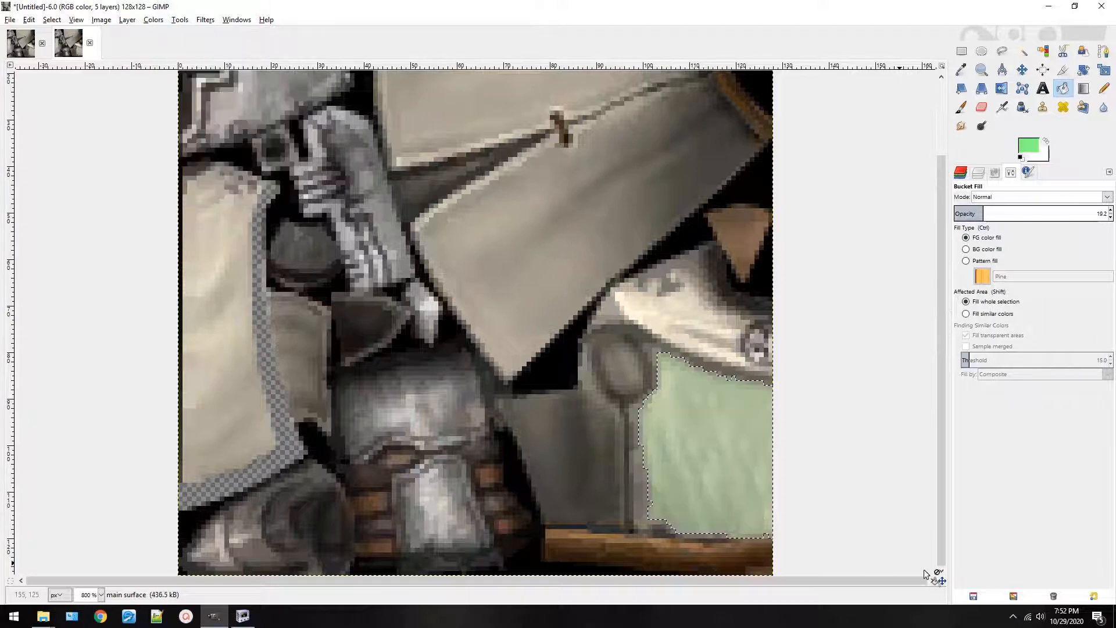
click(699, 394)
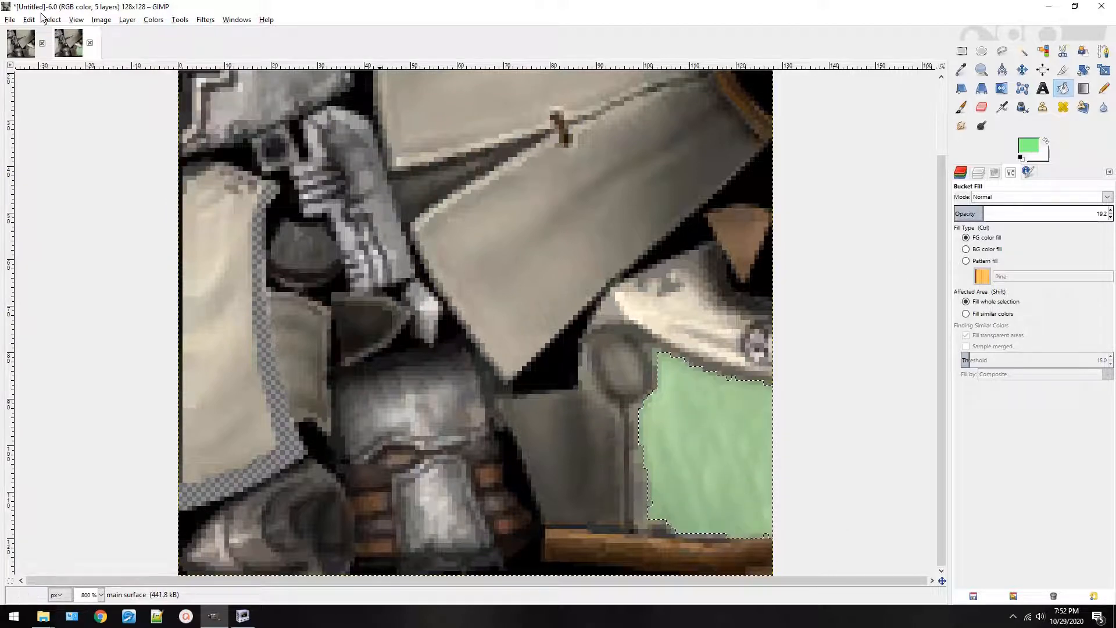
Try inverting the colors of the selected cloth, and undo the inversion.
click(158, 21)
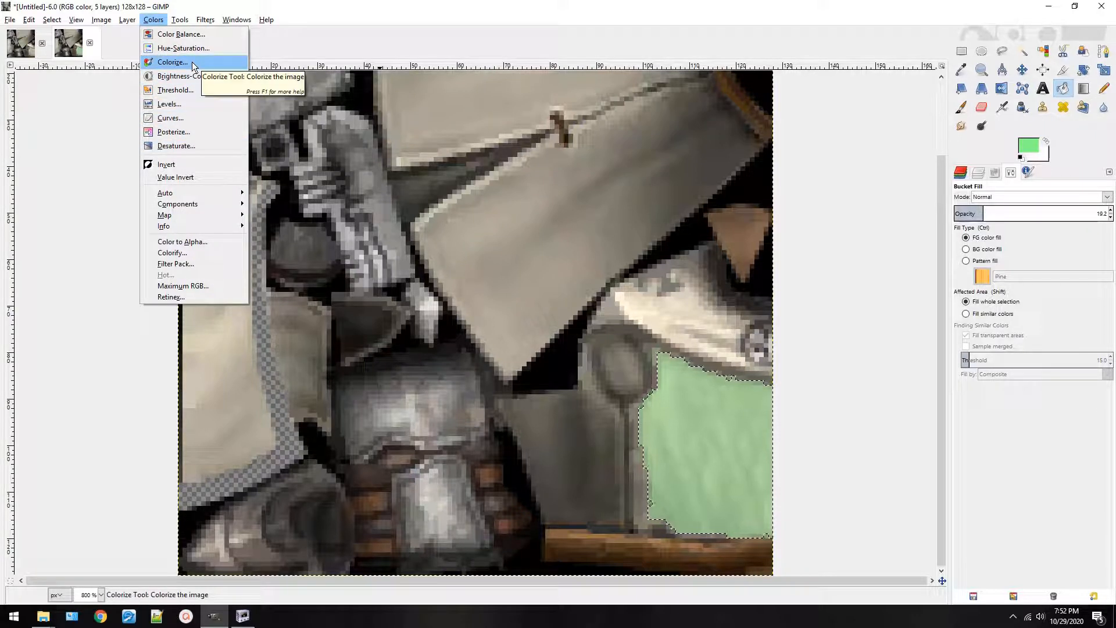
click(205, 164)
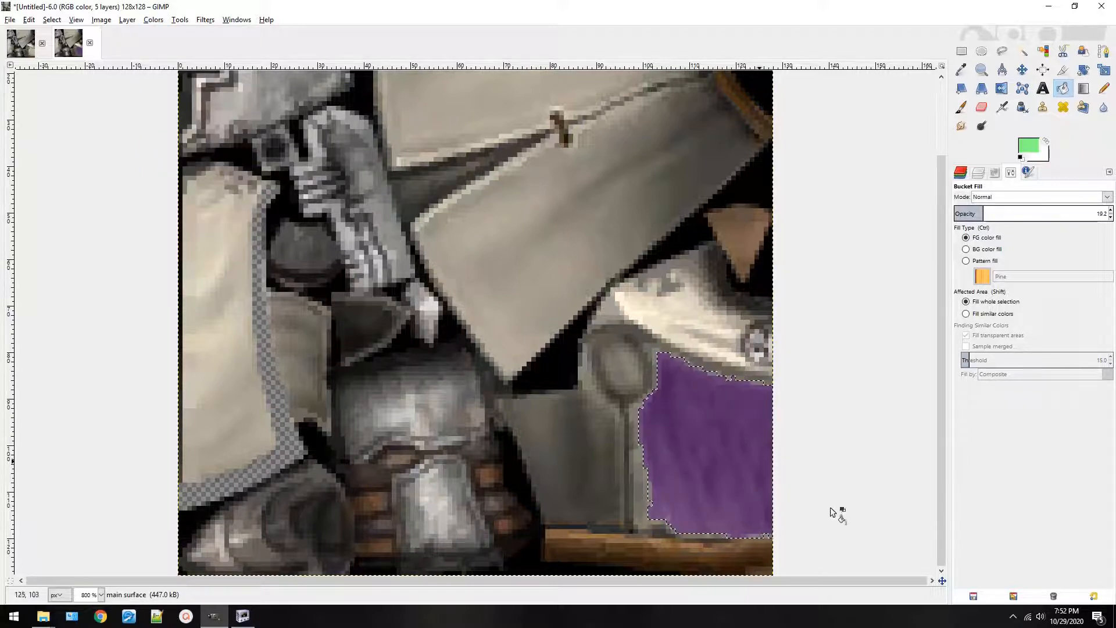
key(ctrl+z)
Desaturate the selected cloth, comparing the Lightness, Luminosity and Average shades of gray and applying Average.
click(154, 21)
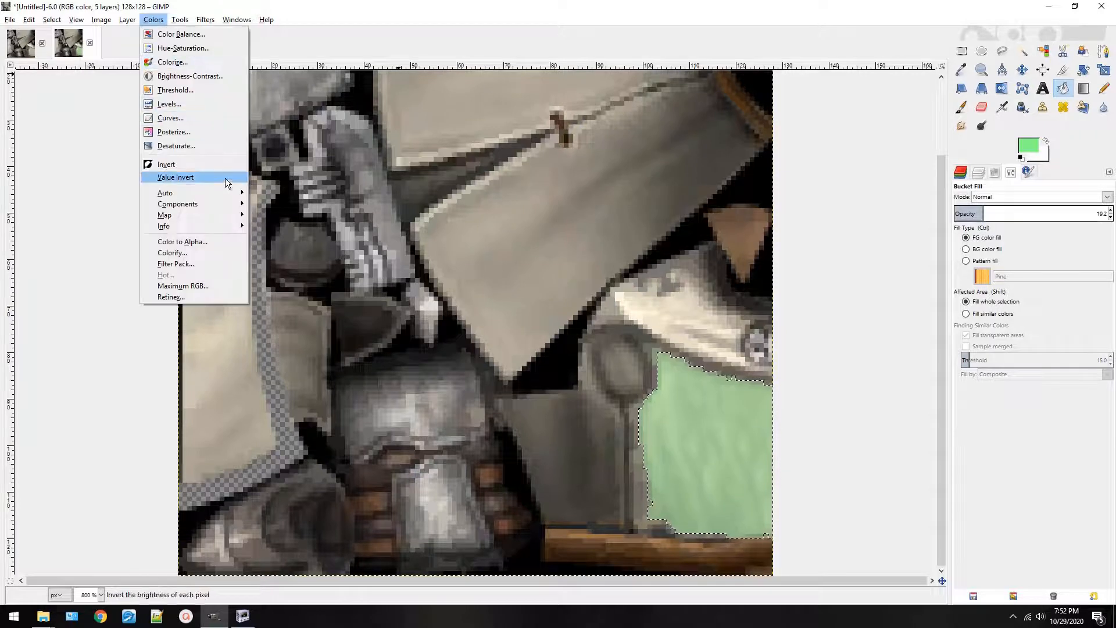
click(185, 147)
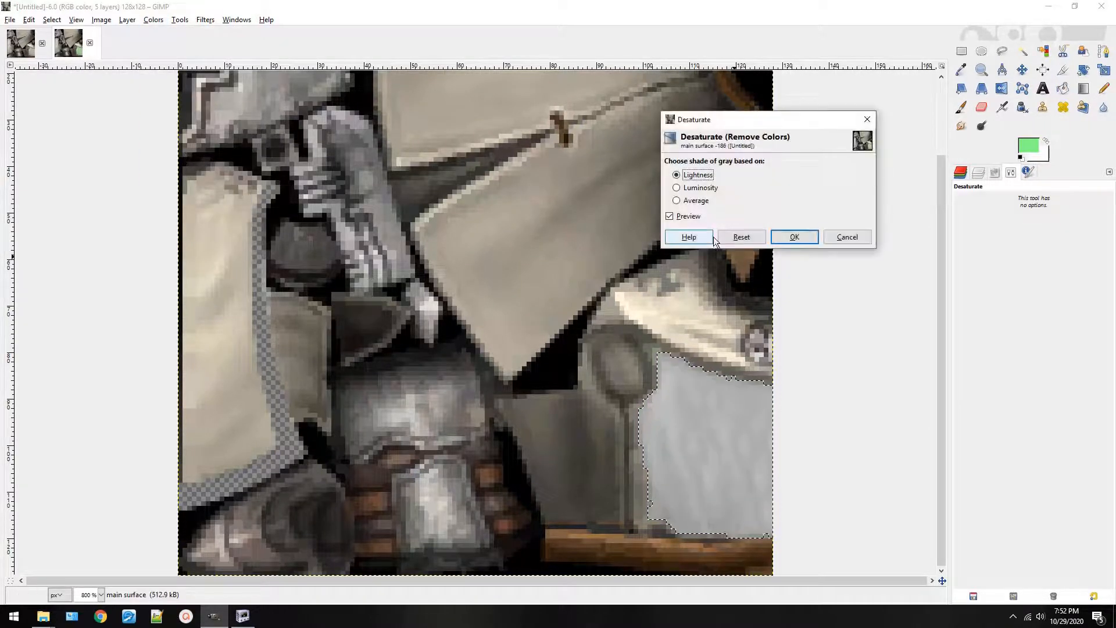
click(702, 188)
click(696, 201)
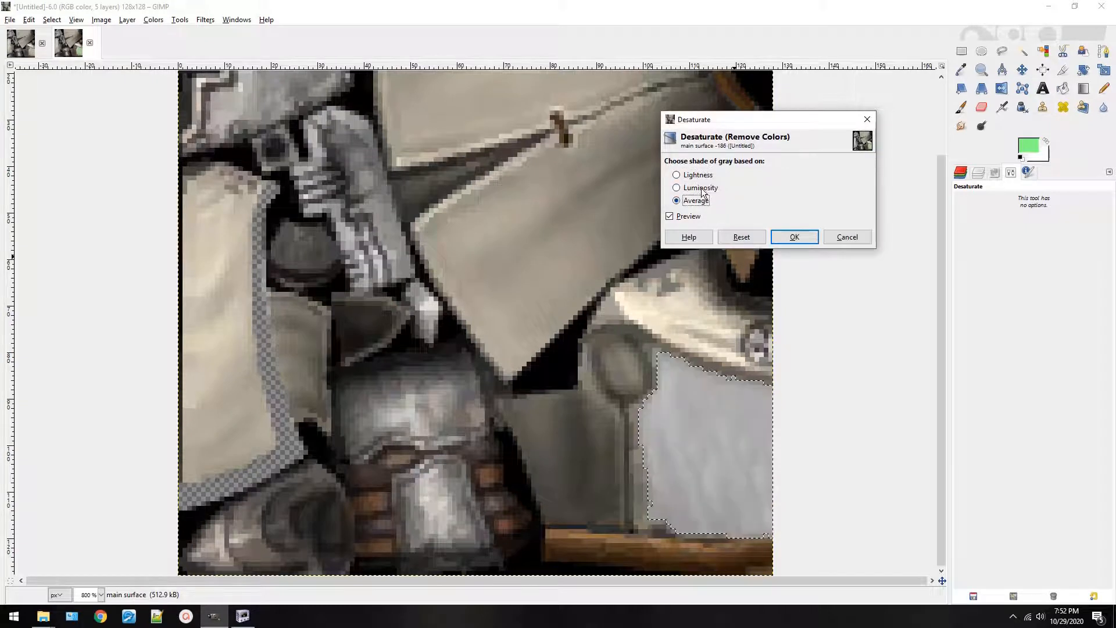
click(698, 175)
click(701, 188)
click(701, 201)
click(703, 176)
click(712, 188)
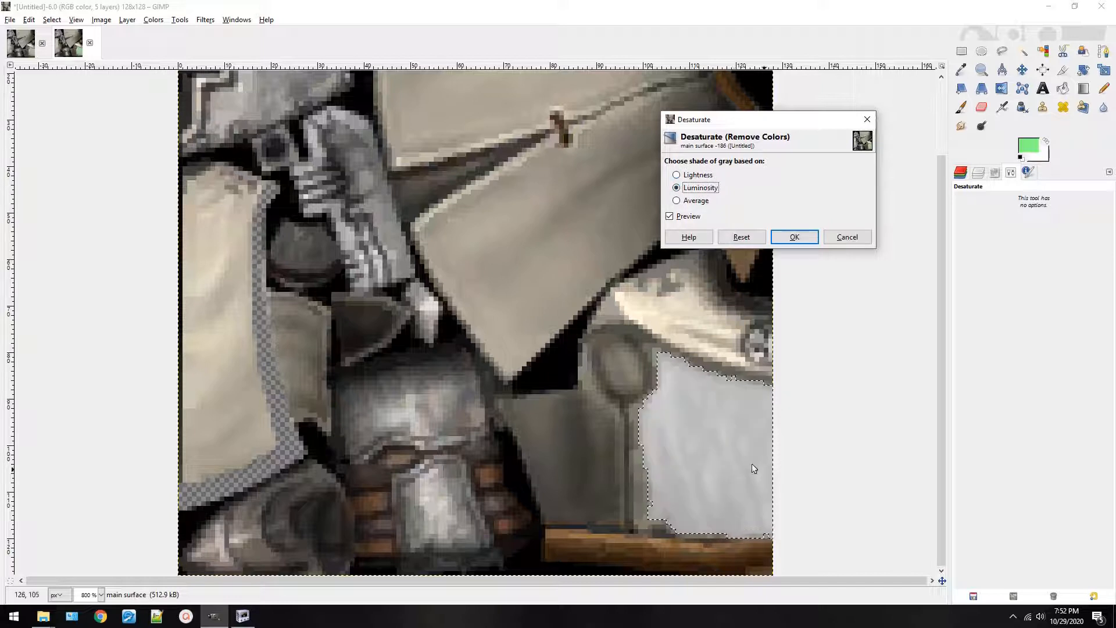
click(707, 175)
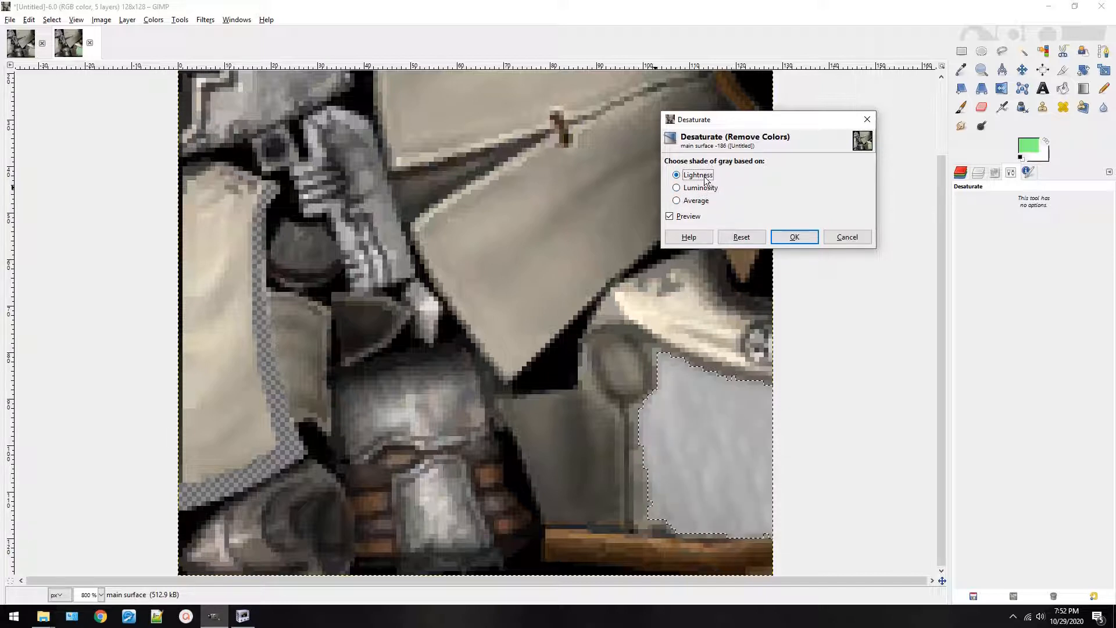
click(697, 201)
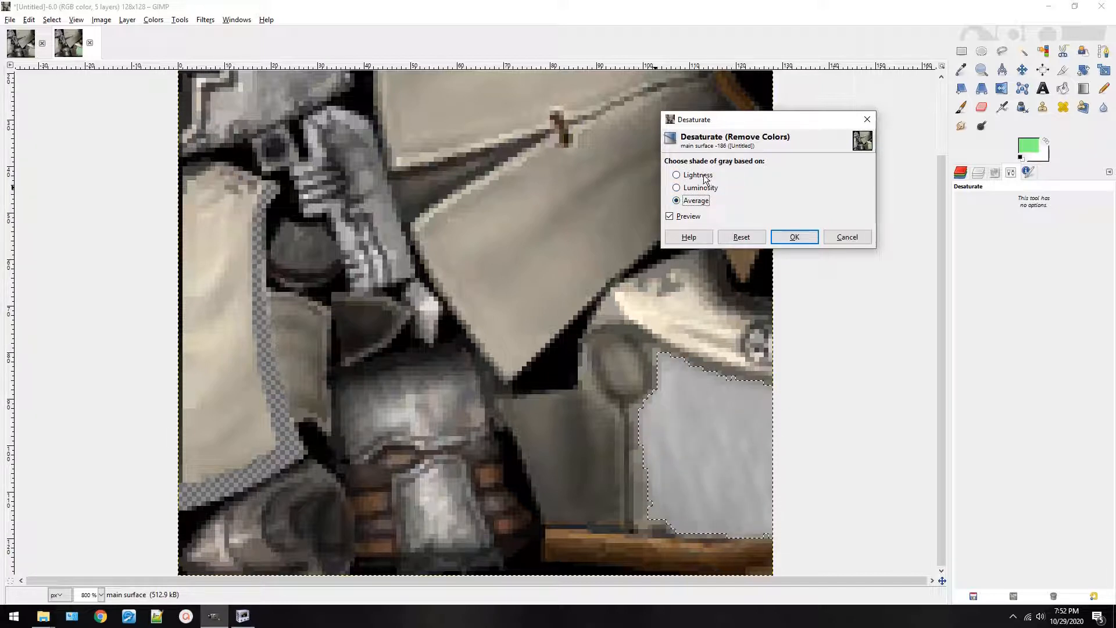
click(794, 237)
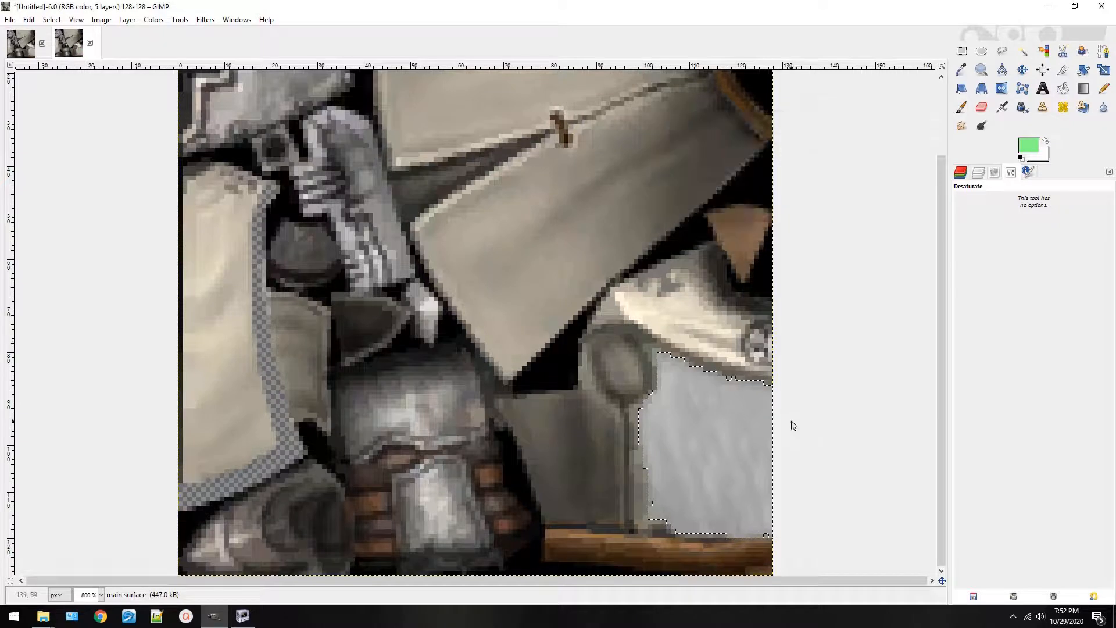
Set the foreground color to a bright blue and bucket fill the desaturated cloth with it twice.
click(1029, 146)
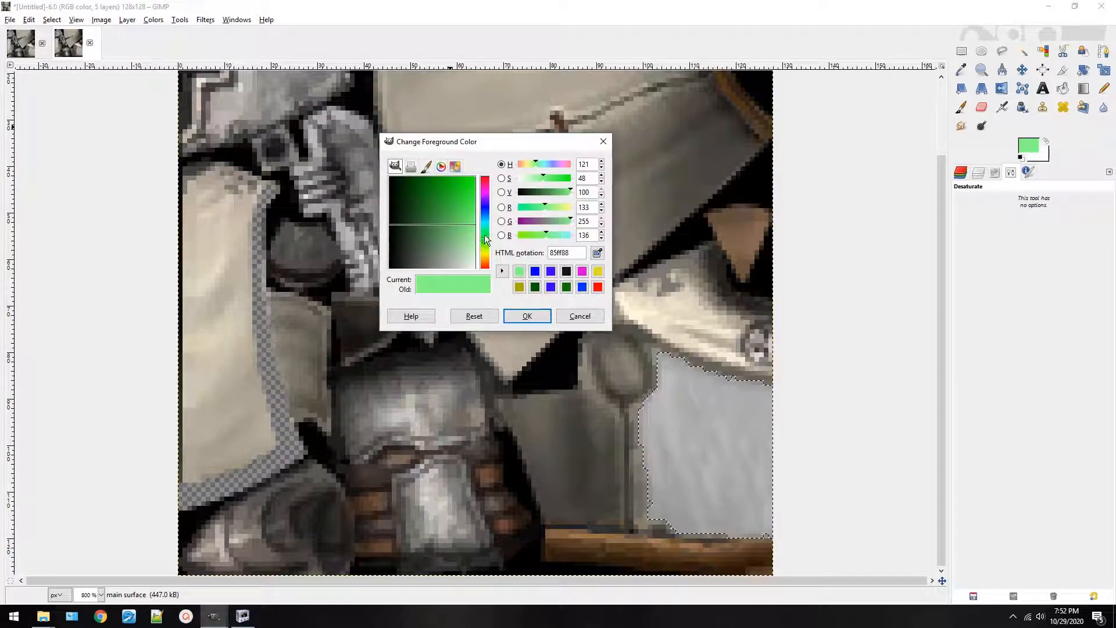
drag(484, 235, 483, 210)
click(475, 179)
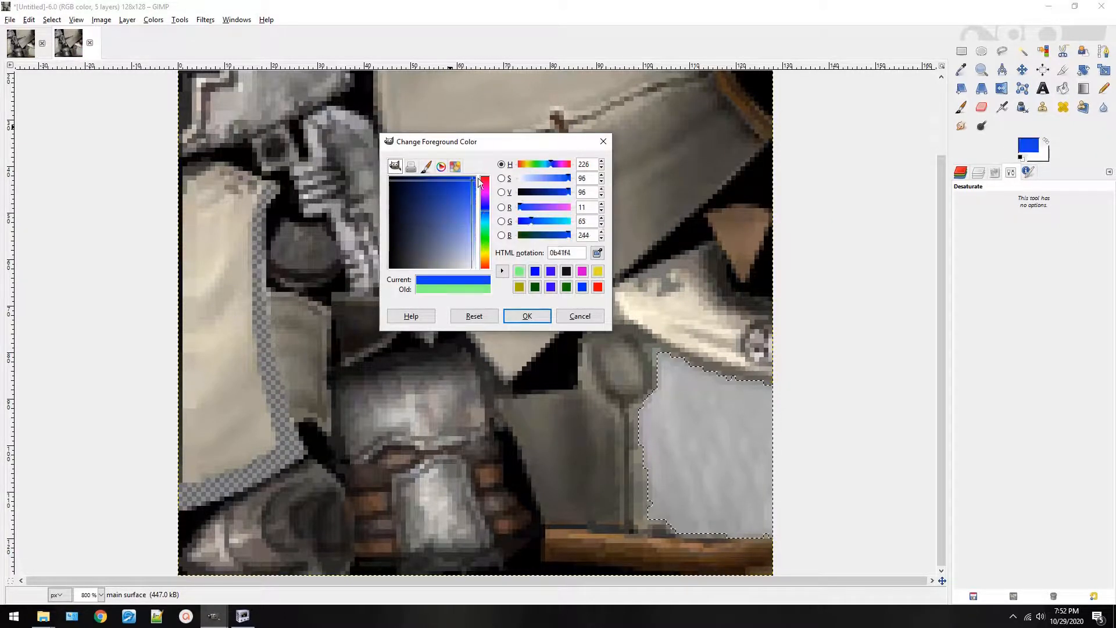
click(546, 318)
click(1062, 88)
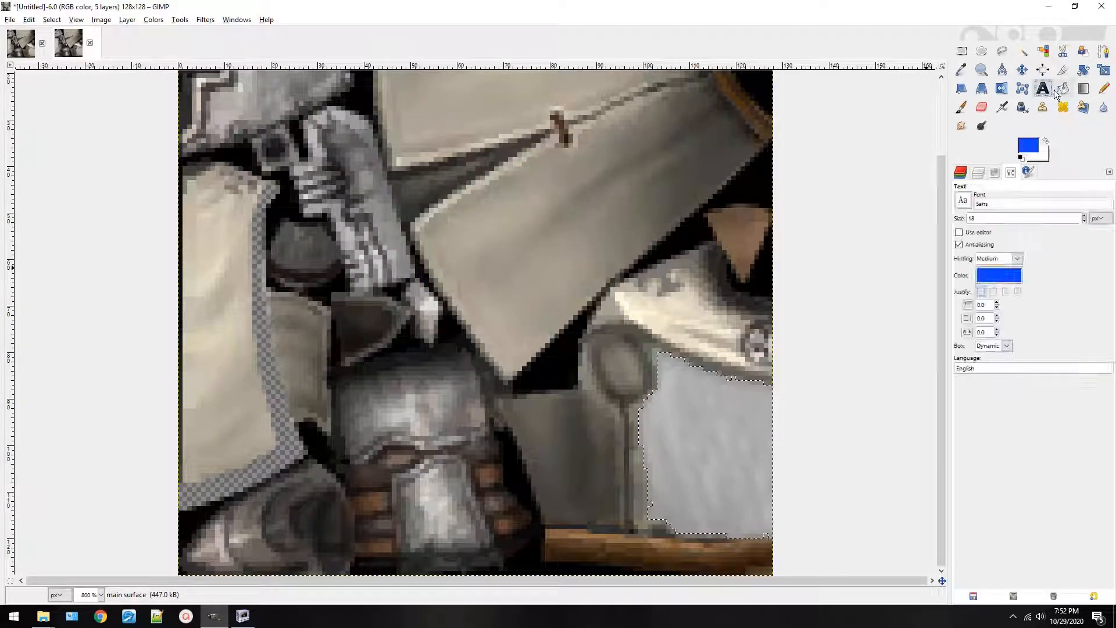
click(761, 425)
click(748, 461)
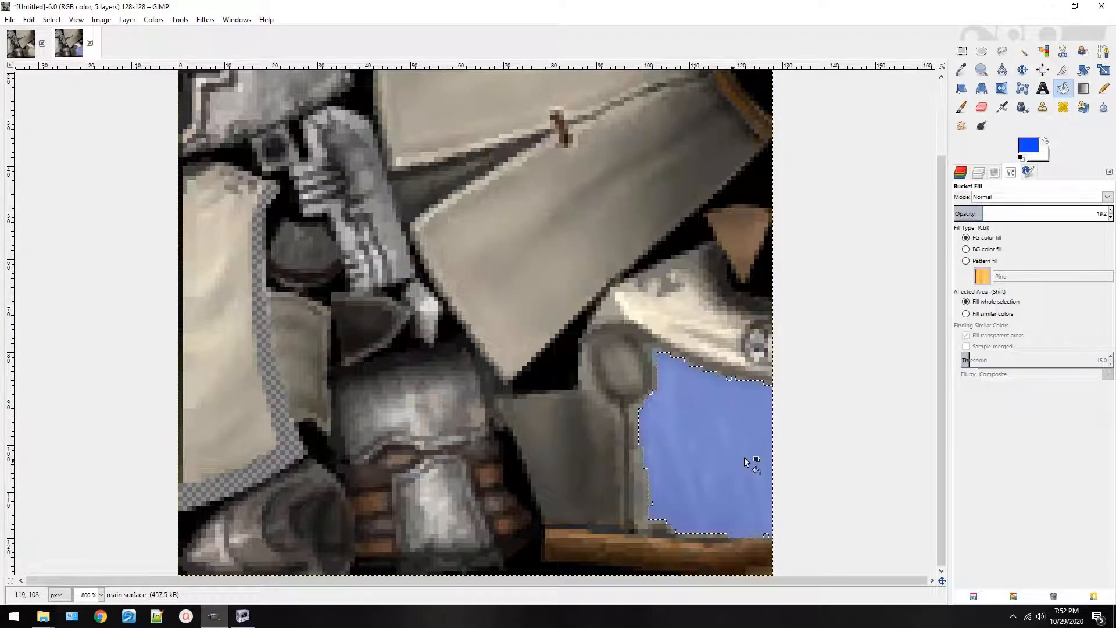
Undo the blue fills, raise the Bucket Fill opacity to 39.2, and try another blue fill on the cloth before undoing it.
key(ctrl+z)
drag(997, 214, 1014, 214)
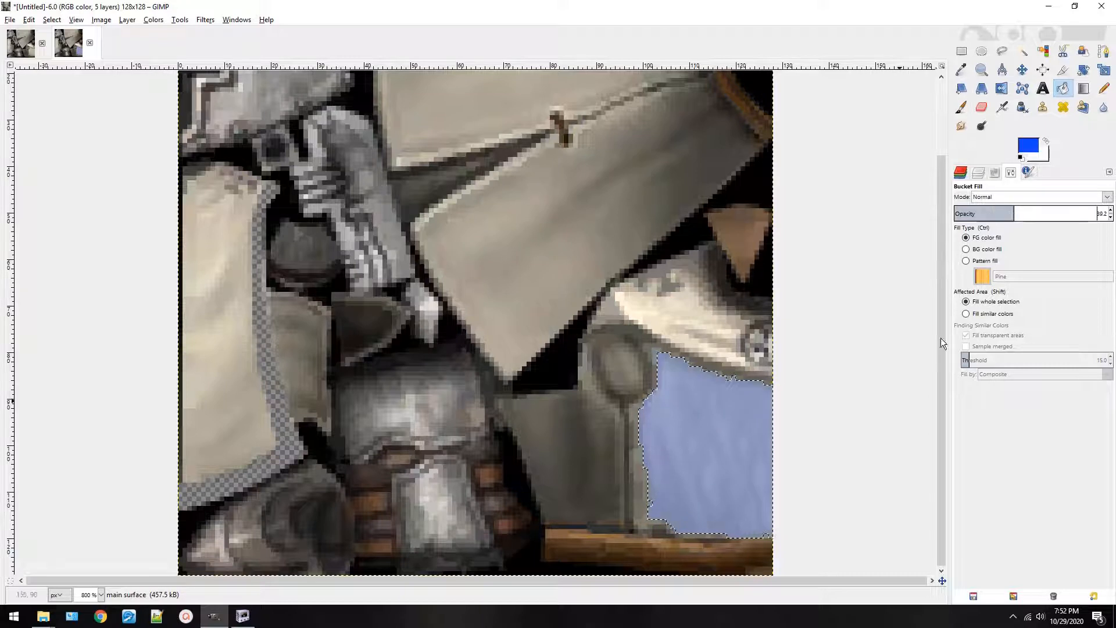
key(ctrl+z)
click(727, 431)
key(ctrl+z)
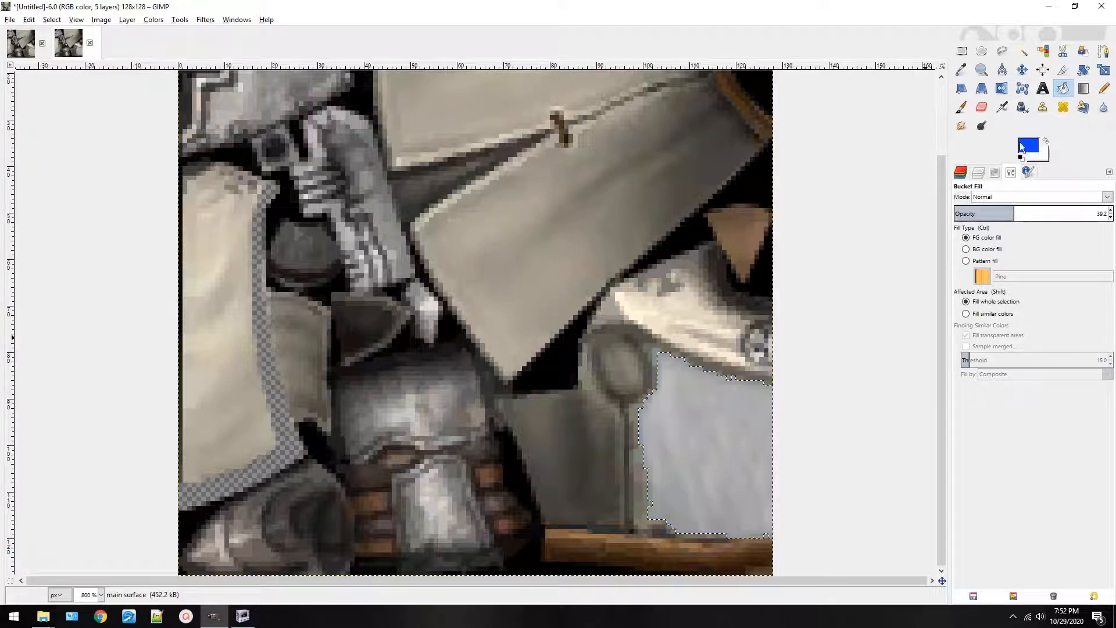
Set the foreground color to bright green 0cff00, try a fill on the selected cloth, and undo it.
click(1028, 146)
click(462, 237)
click(482, 236)
click(474, 189)
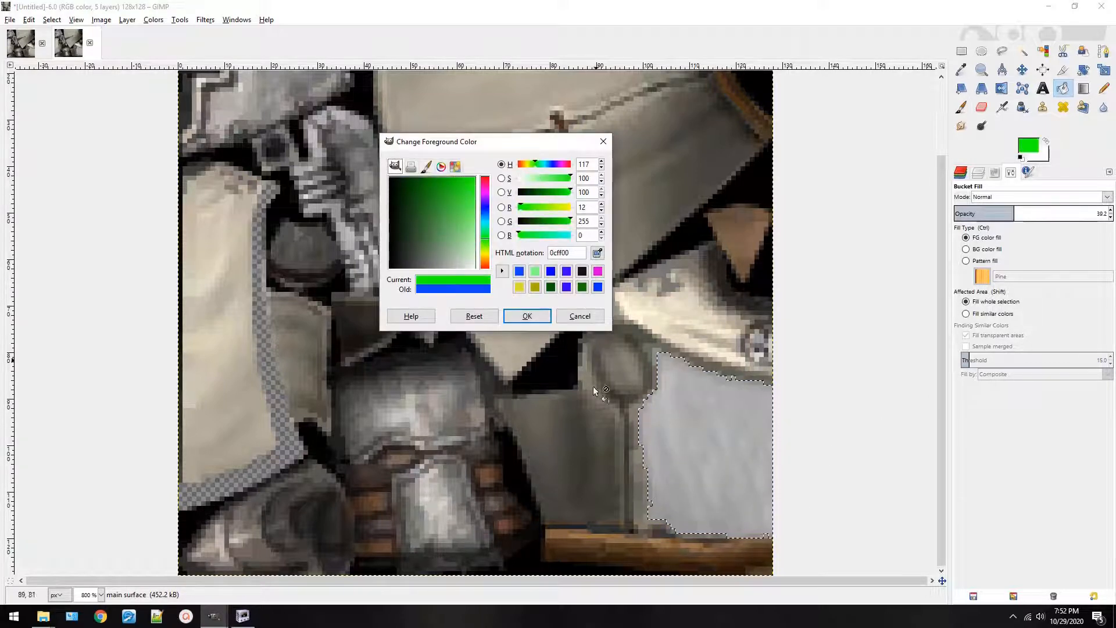
click(527, 316)
click(758, 452)
key(ctrl+z)
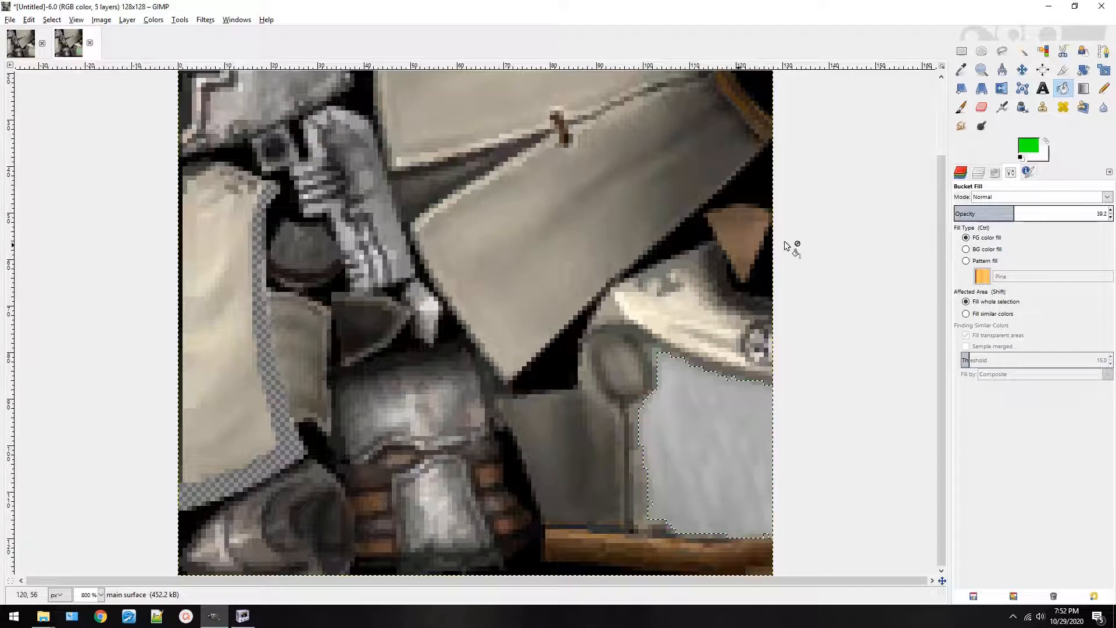
Desaturate the selected cloth again with the default shade setting.
click(143, 19)
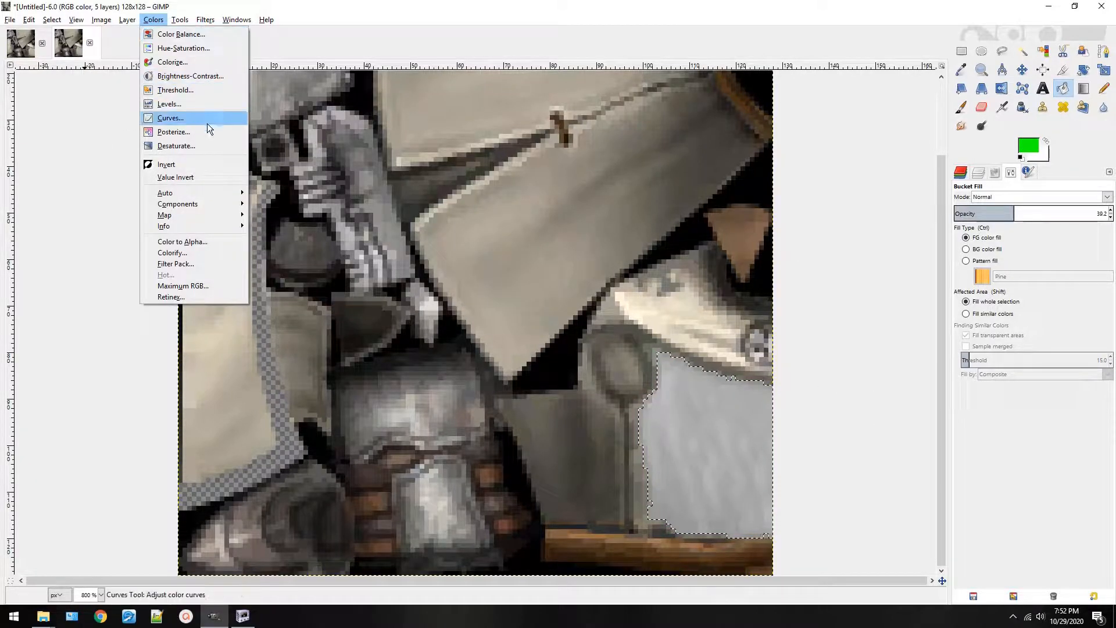
click(172, 149)
click(793, 236)
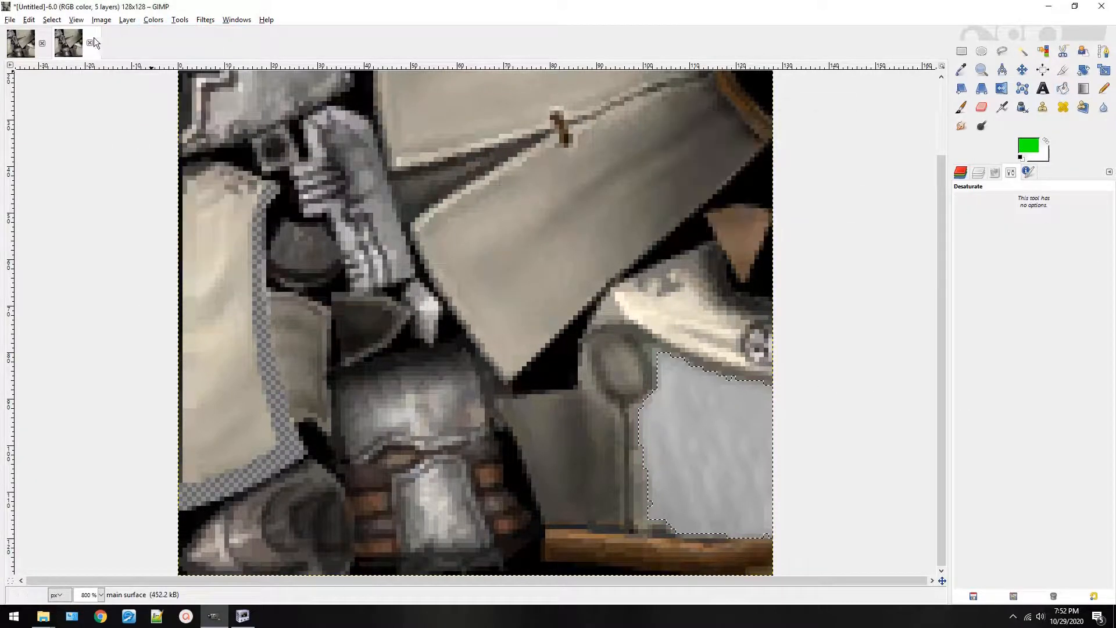
Start Colorize on the selected cloth and set the hue to 0 and the saturation to 62.
click(127, 19)
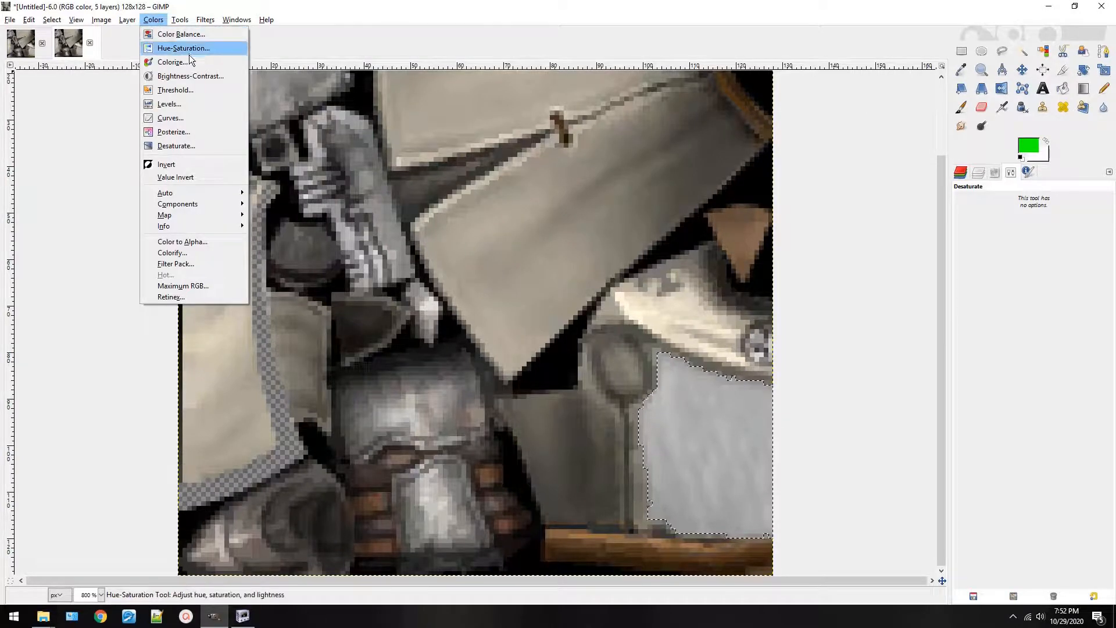
click(172, 61)
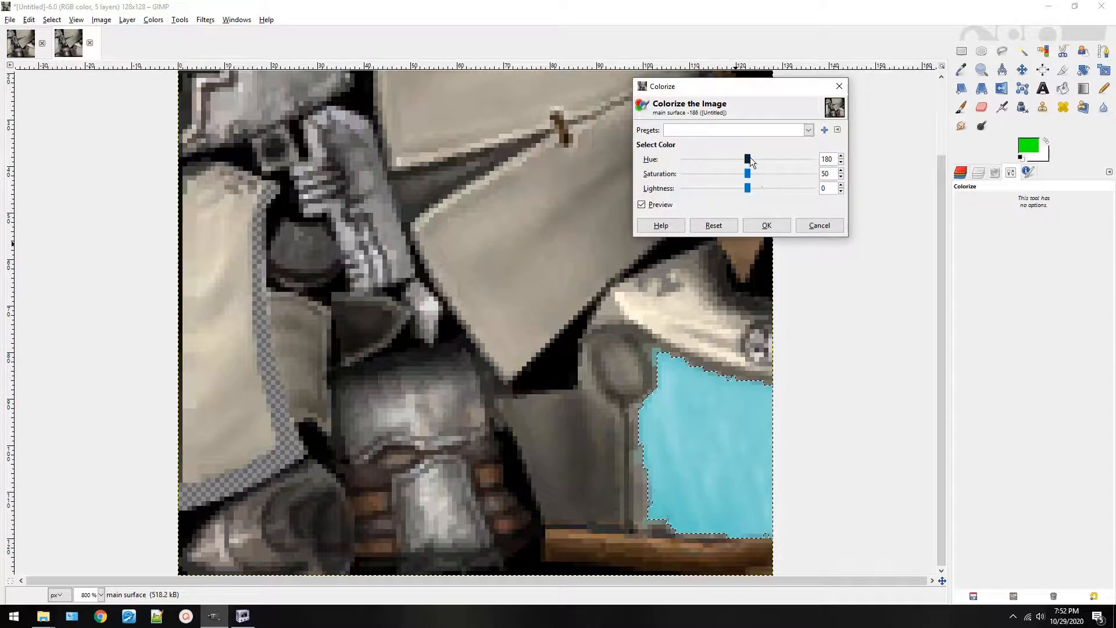
drag(750, 159, 669, 183)
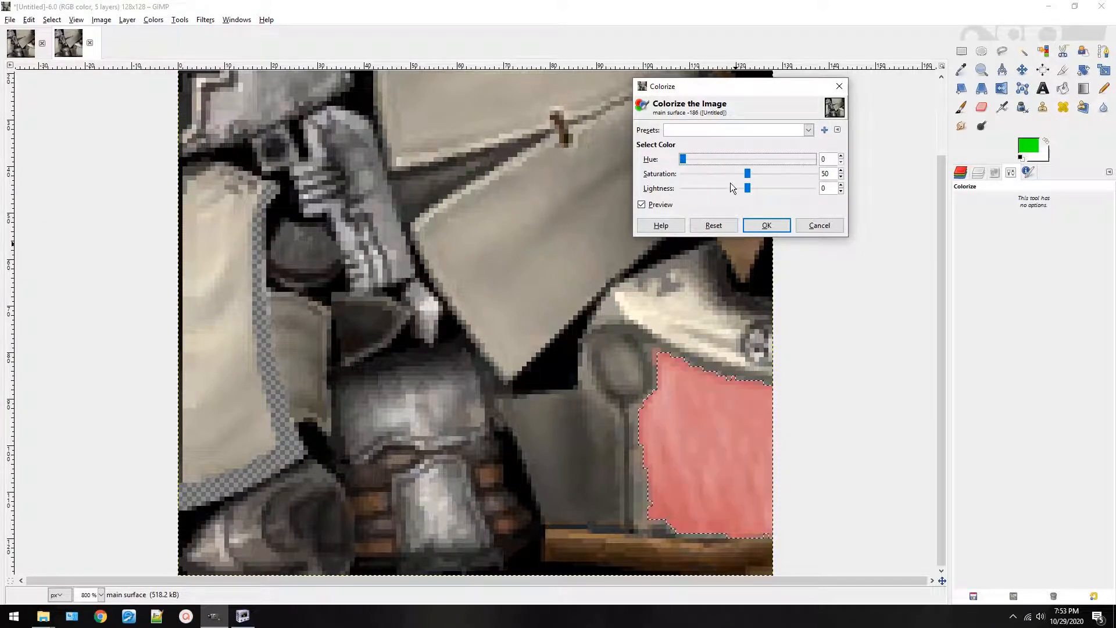
drag(746, 175, 758, 174)
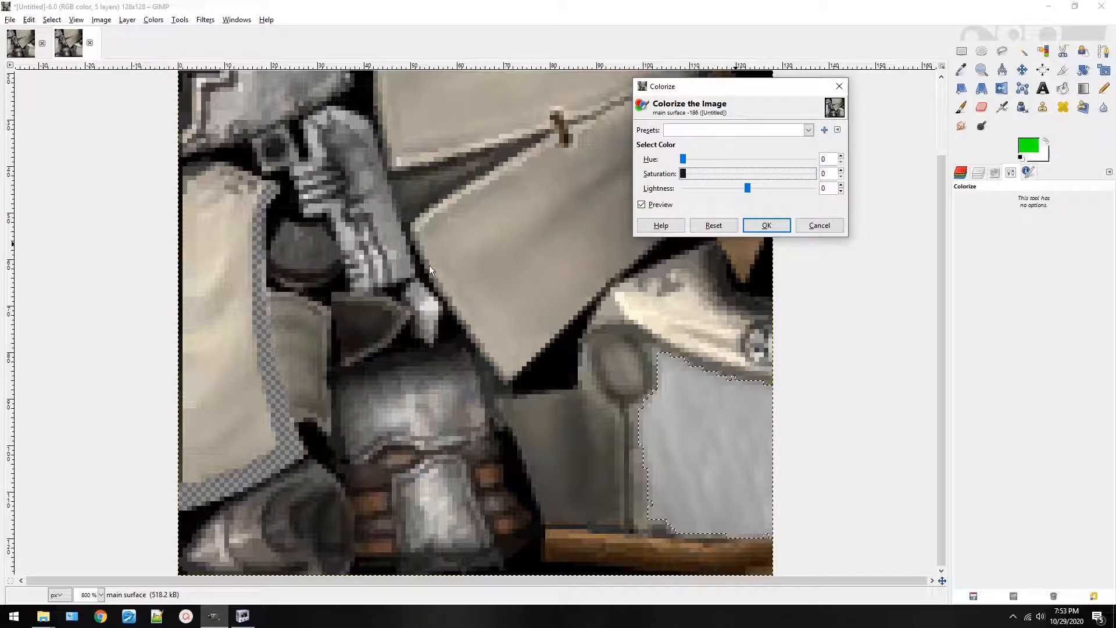
Try a hue of 230 with extreme lightness values, set the lightness to -44, shift the hue to dark gold, and apply the Colorize.
click(683, 160)
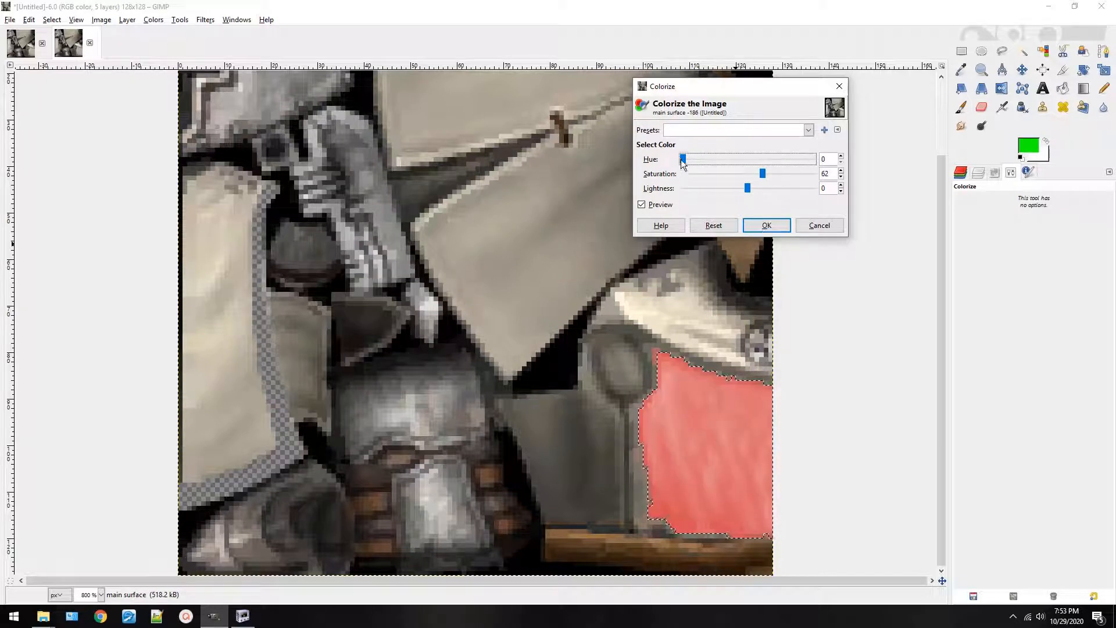
drag(748, 190, 810, 198)
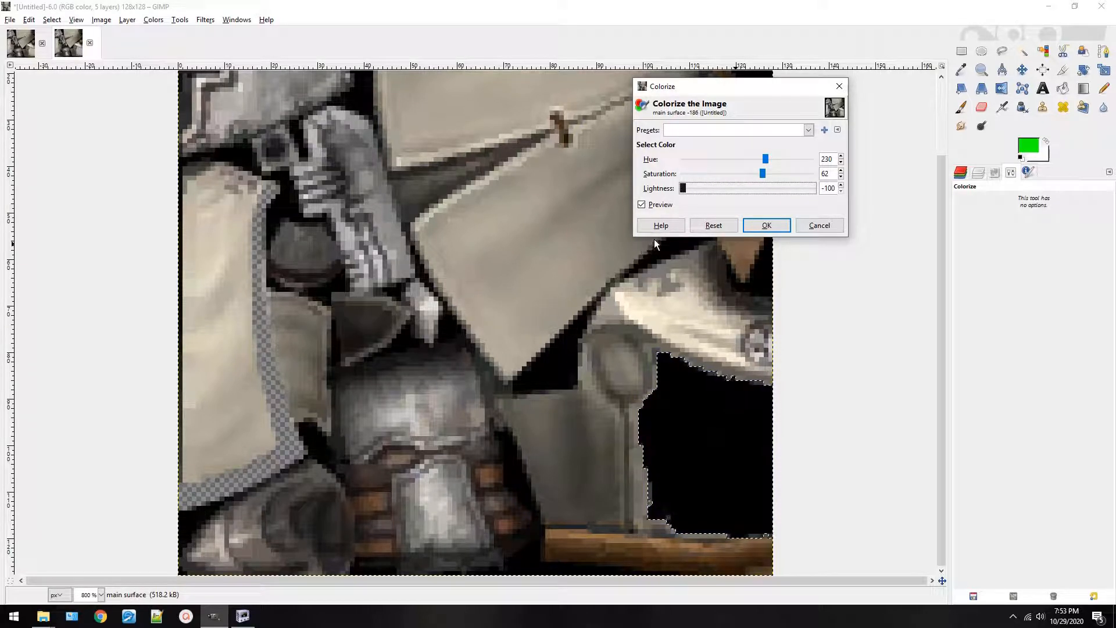
drag(684, 188, 982, 194)
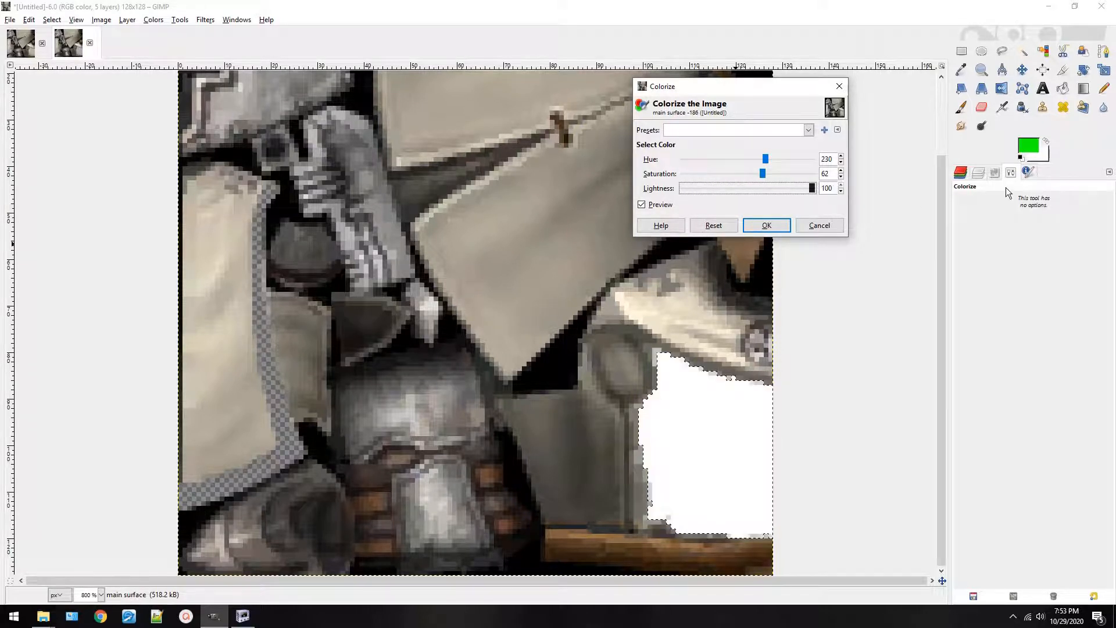
drag(724, 239, 718, 239)
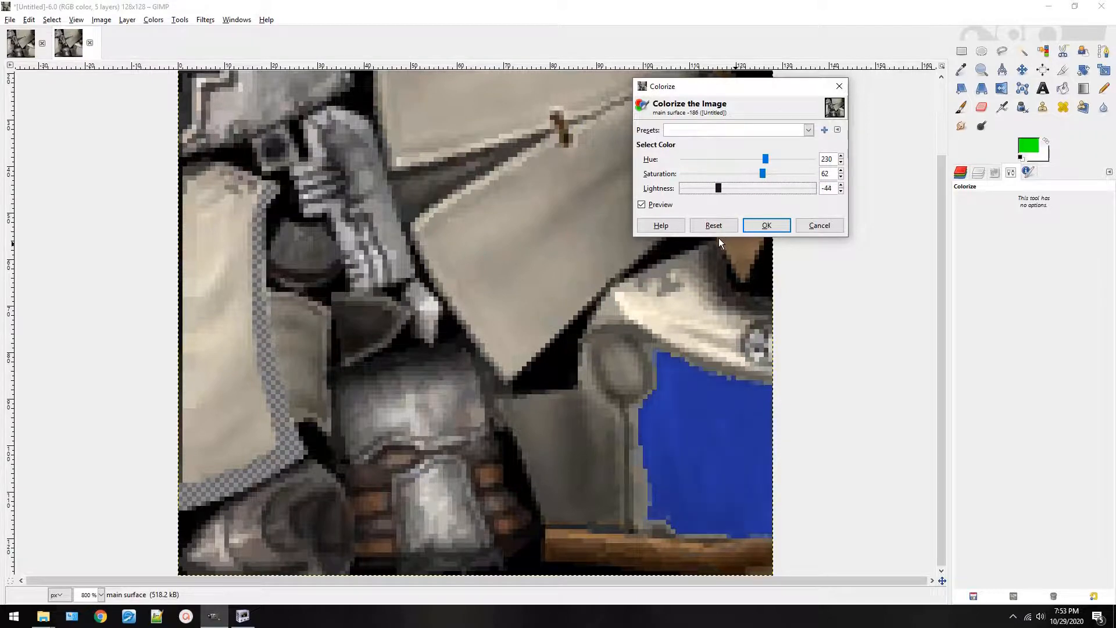
drag(765, 160, 714, 194)
click(771, 232)
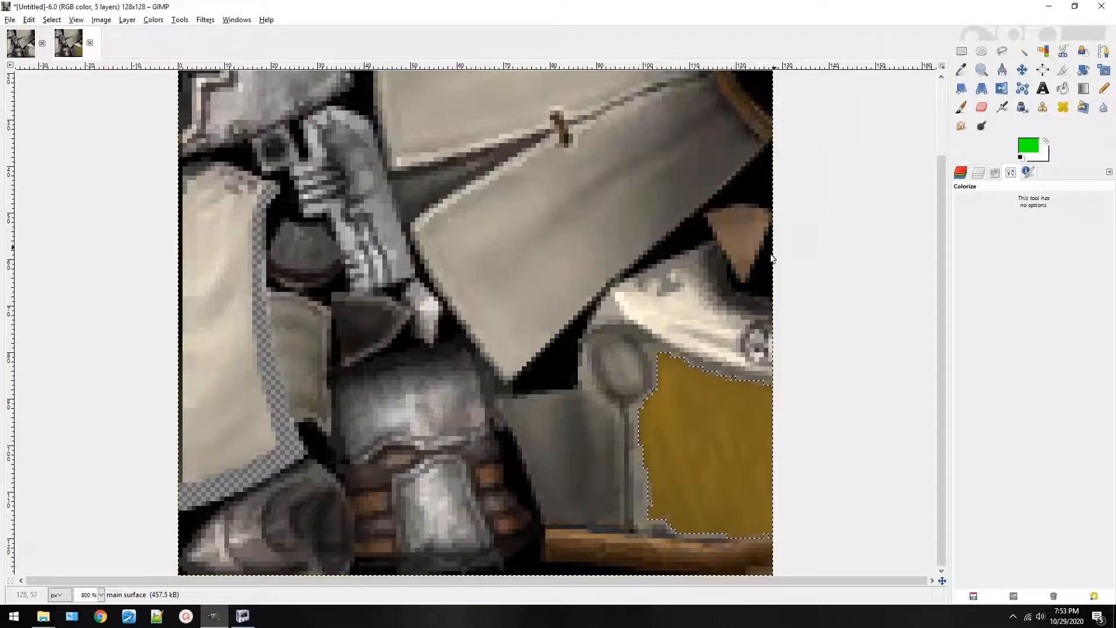
Export the texture over PapalSpearman_Body_128.dds and close the other open image.
key(ctrl+shift+e)
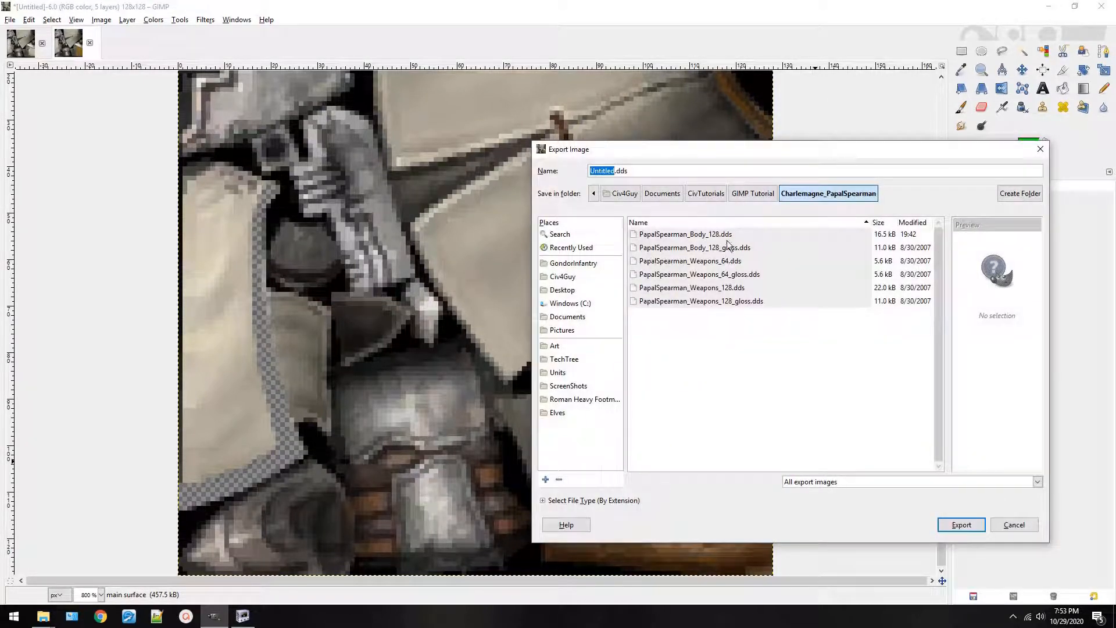
click(728, 235)
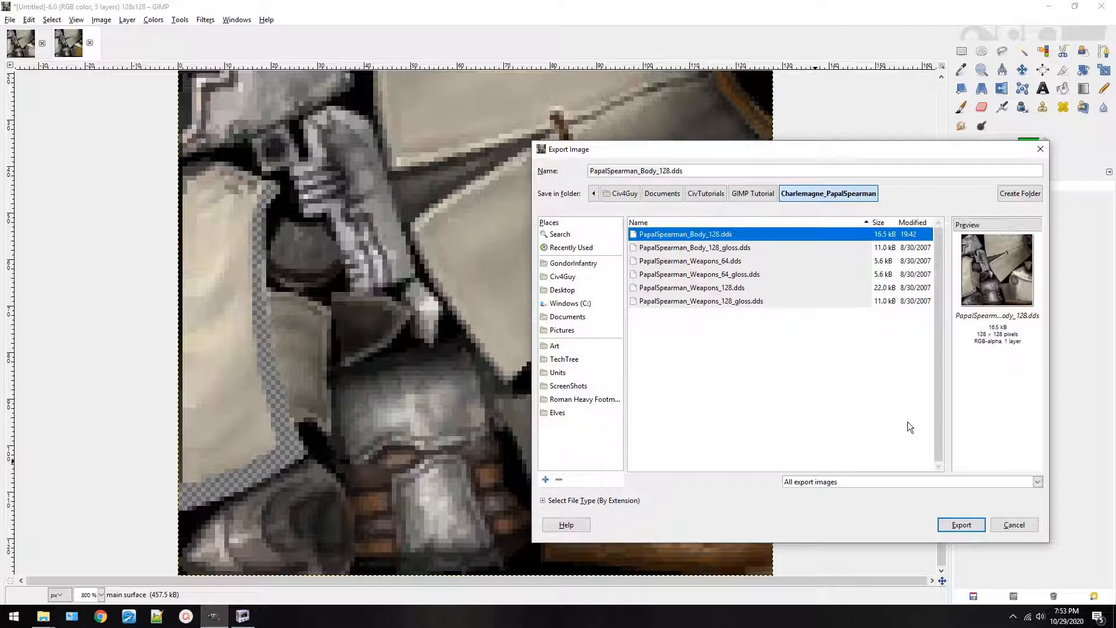
click(962, 523)
click(830, 405)
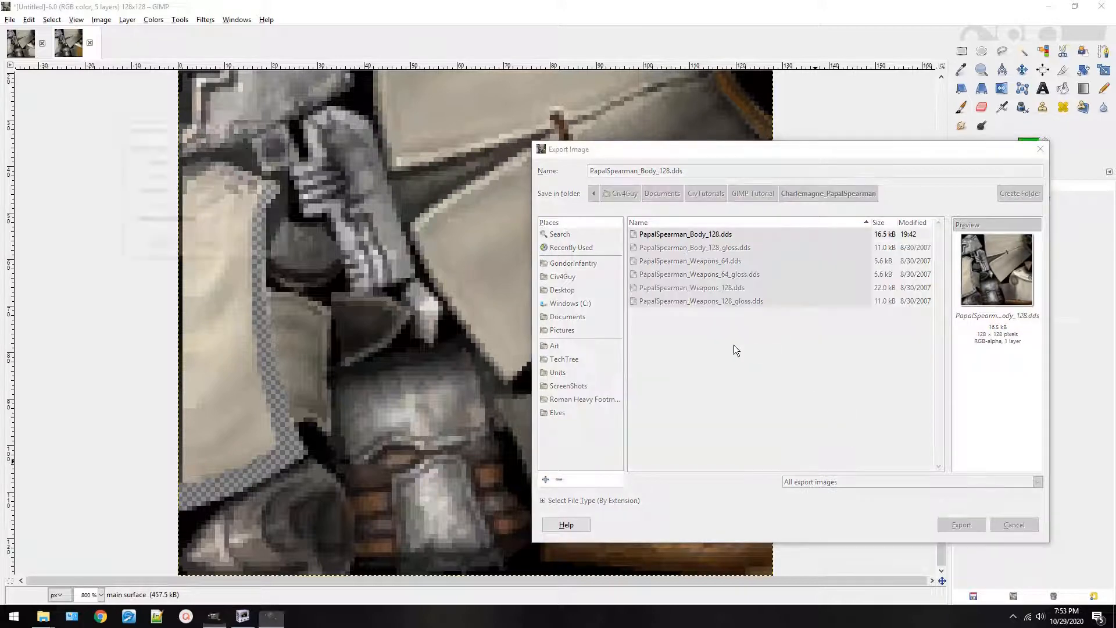
click(256, 247)
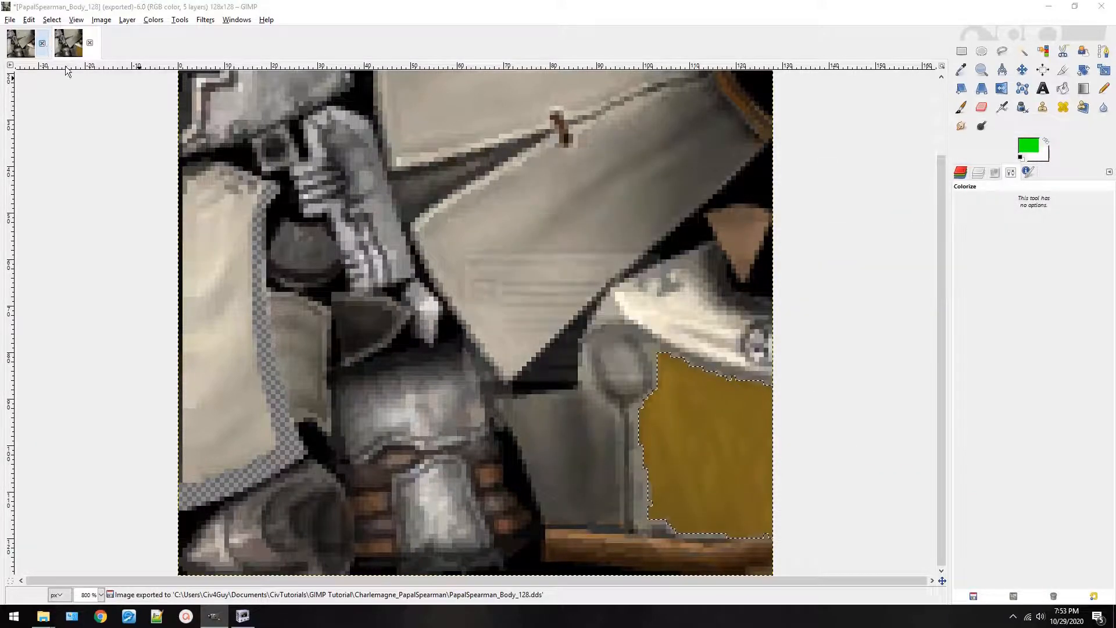
click(43, 44)
click(566, 368)
Switch to NifSkope, examine the recolored torso on the spearman model up close, and return to GIMP.
click(249, 617)
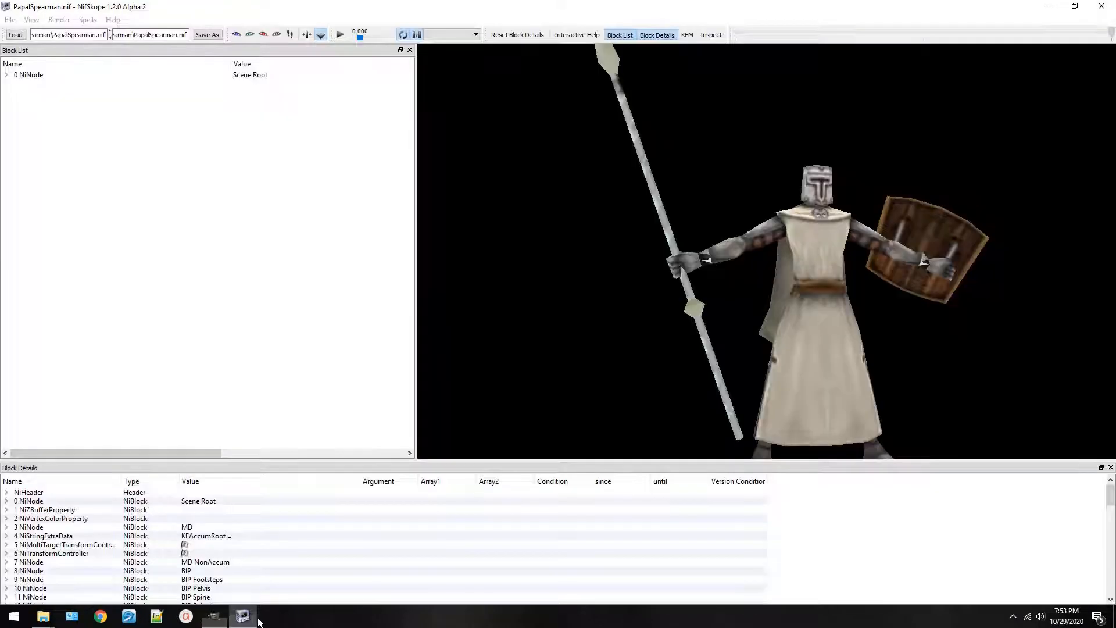
scroll(927, 341, down, 3)
scroll(905, 343, up, 8)
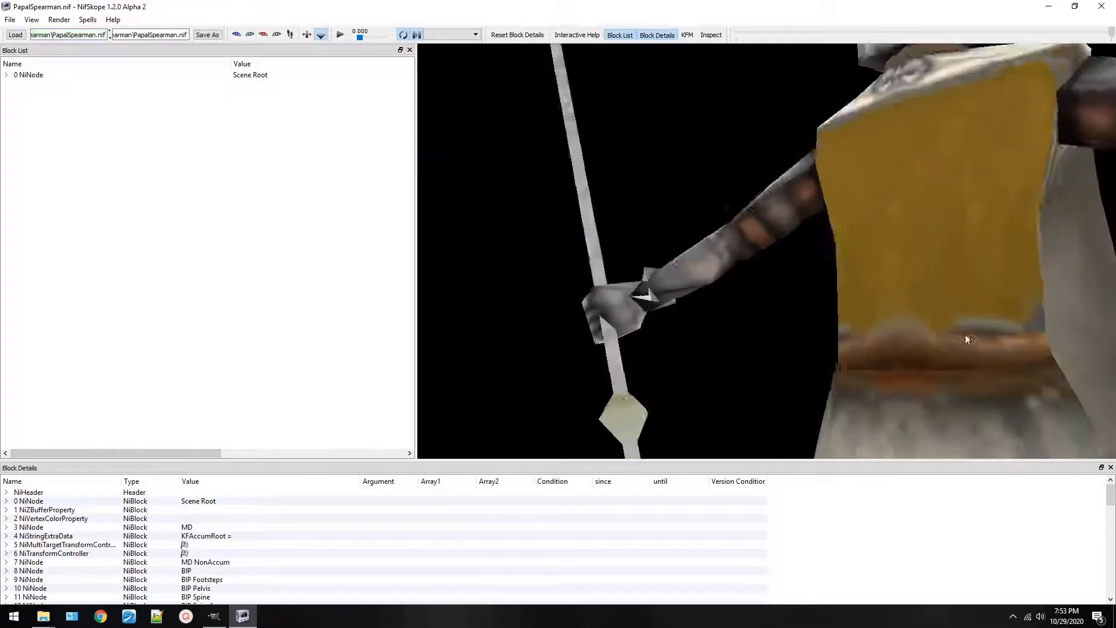
click(966, 339)
key(alt+Tab)
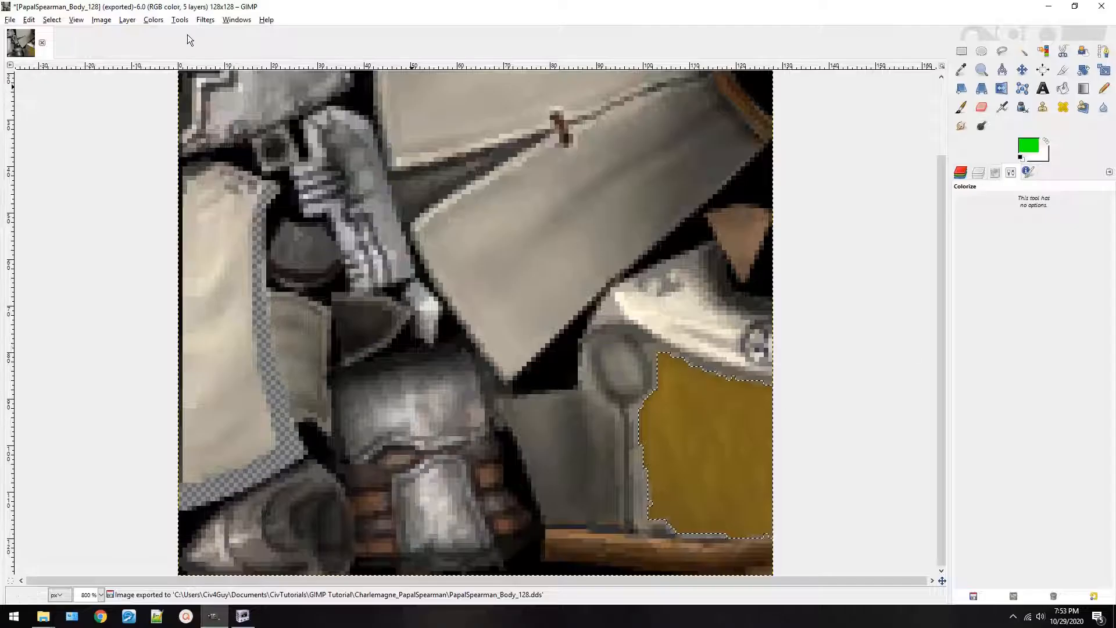
key(ctrl+z)
click(154, 20)
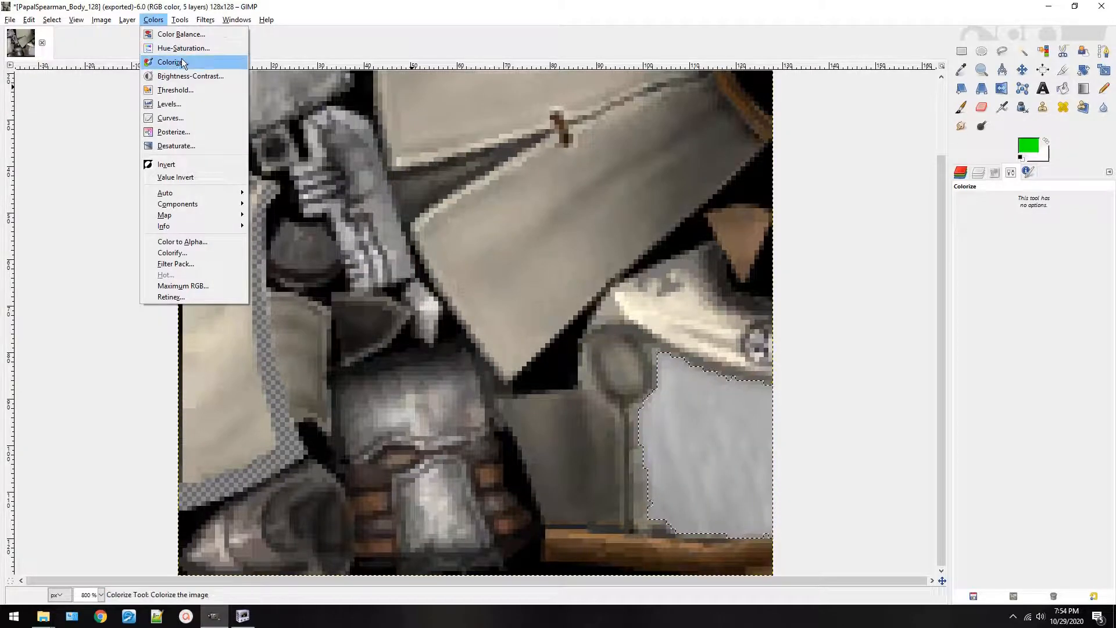
click(184, 63)
click(747, 129)
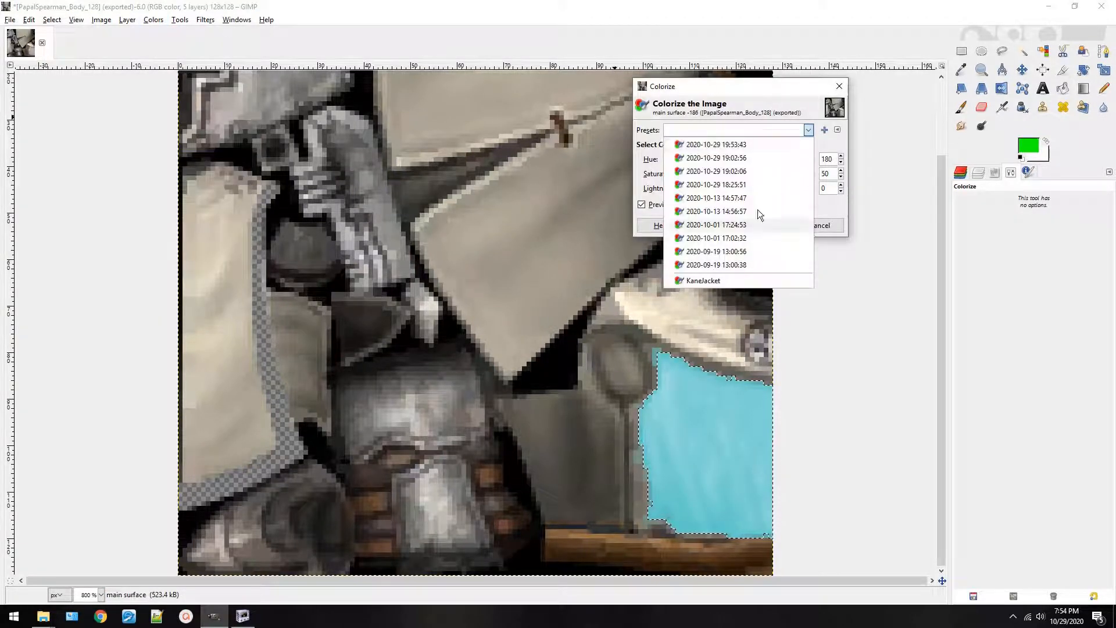
click(749, 252)
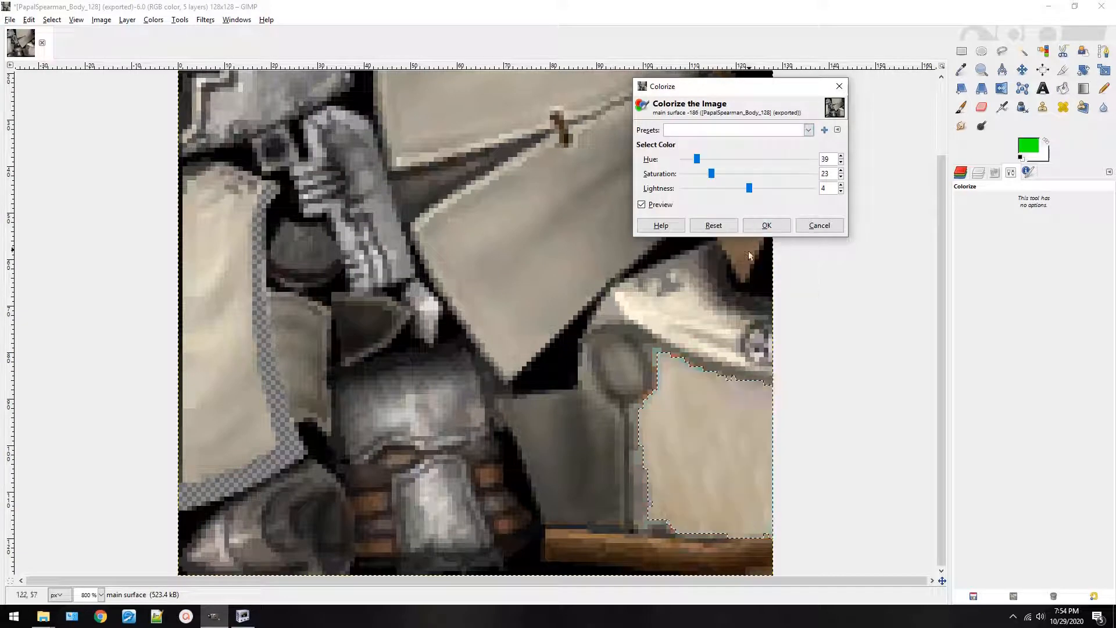
Preview several other recent Colorize settings on the selected cloth and cancel the adjustment.
click(743, 129)
click(738, 210)
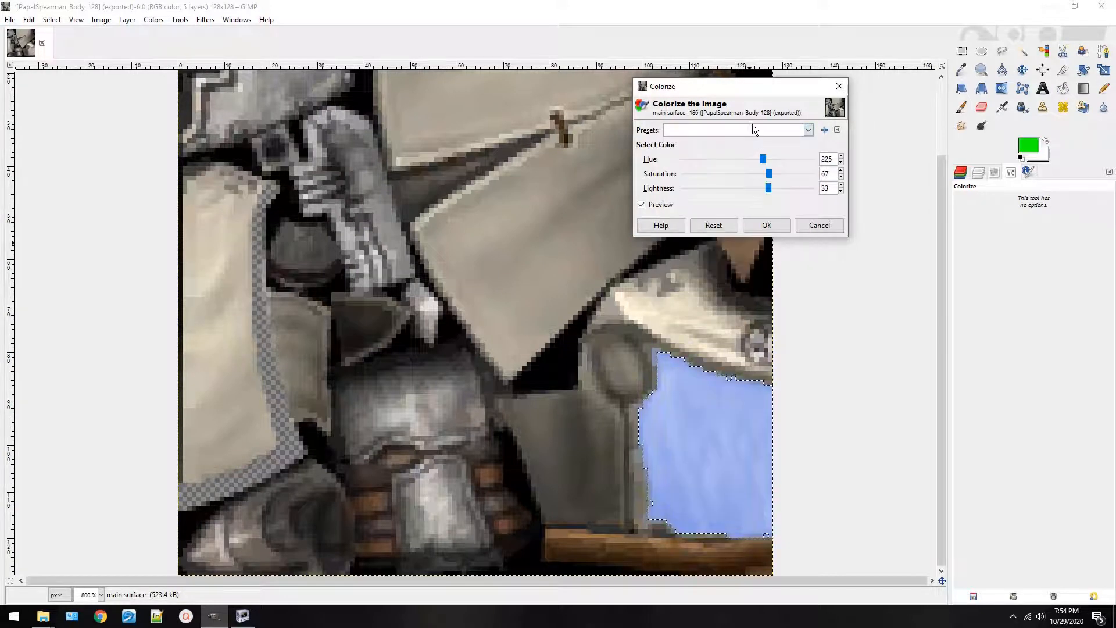
click(752, 129)
click(744, 193)
click(747, 132)
click(751, 169)
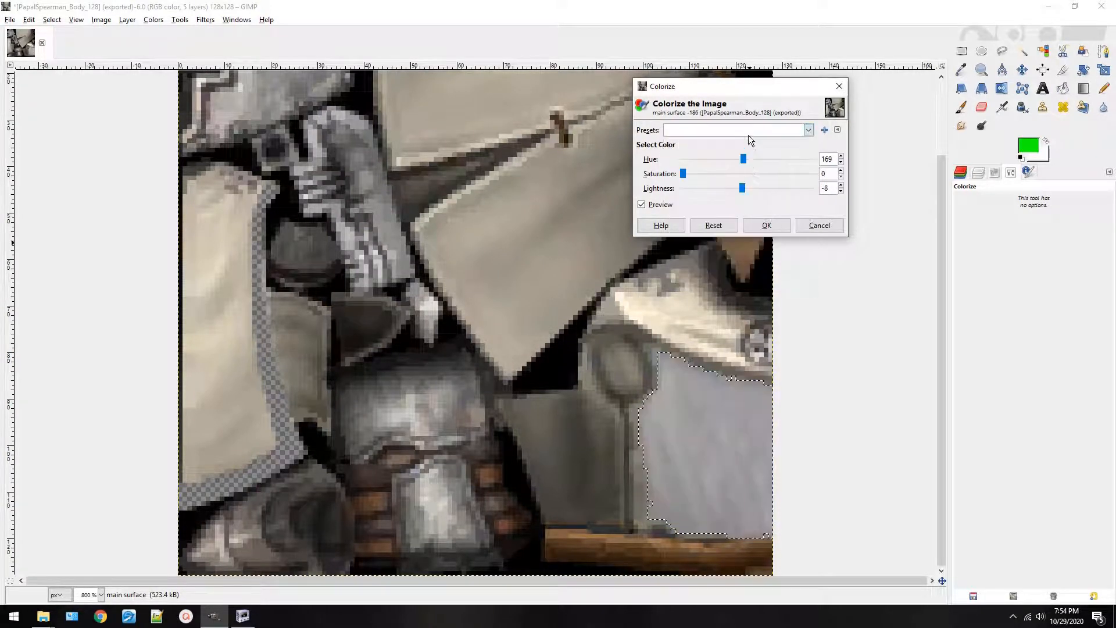
click(748, 135)
click(746, 187)
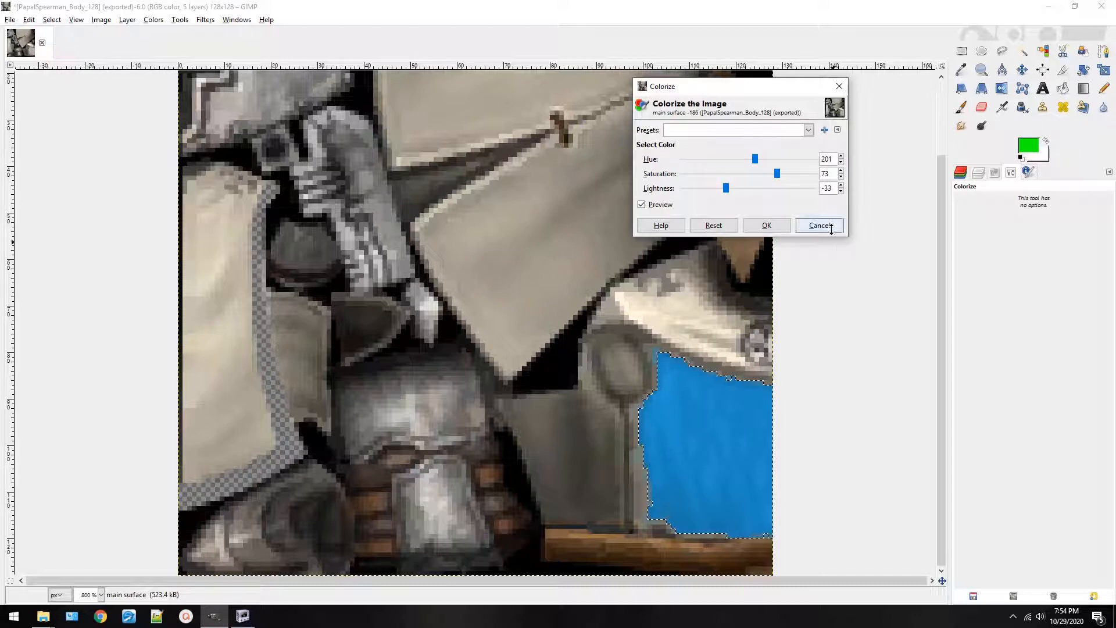
click(820, 225)
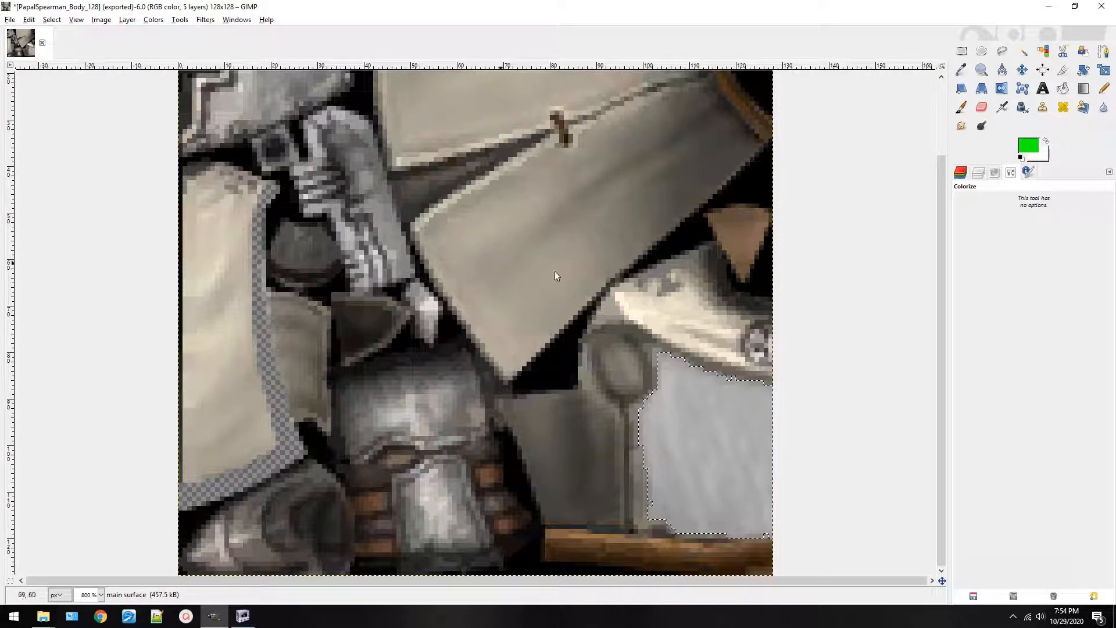
click(153, 20)
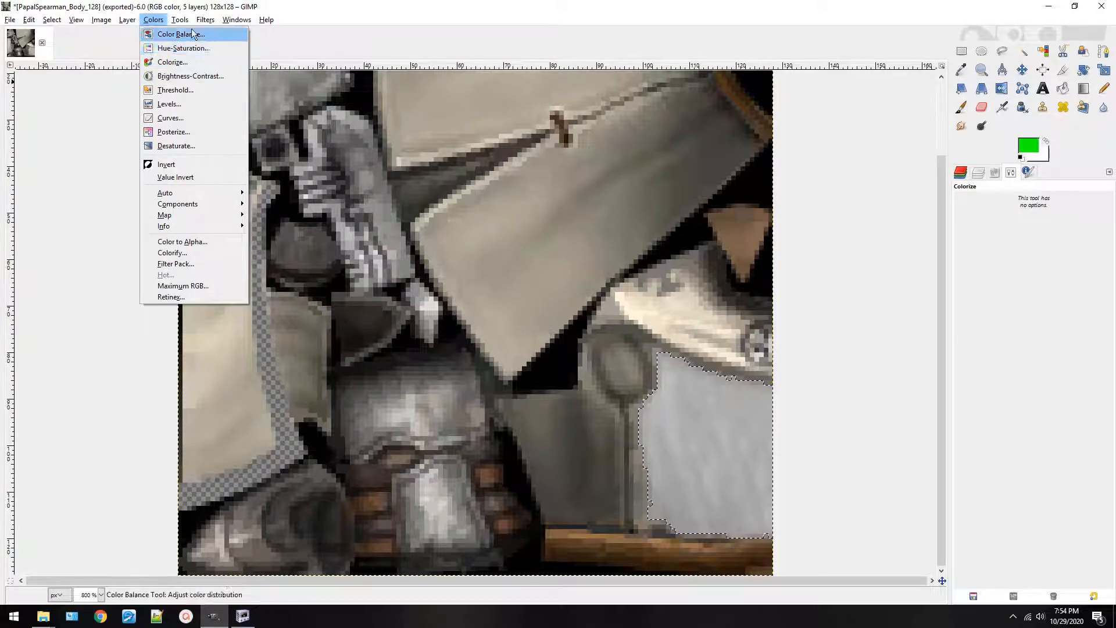
mouse_move(182, 25)
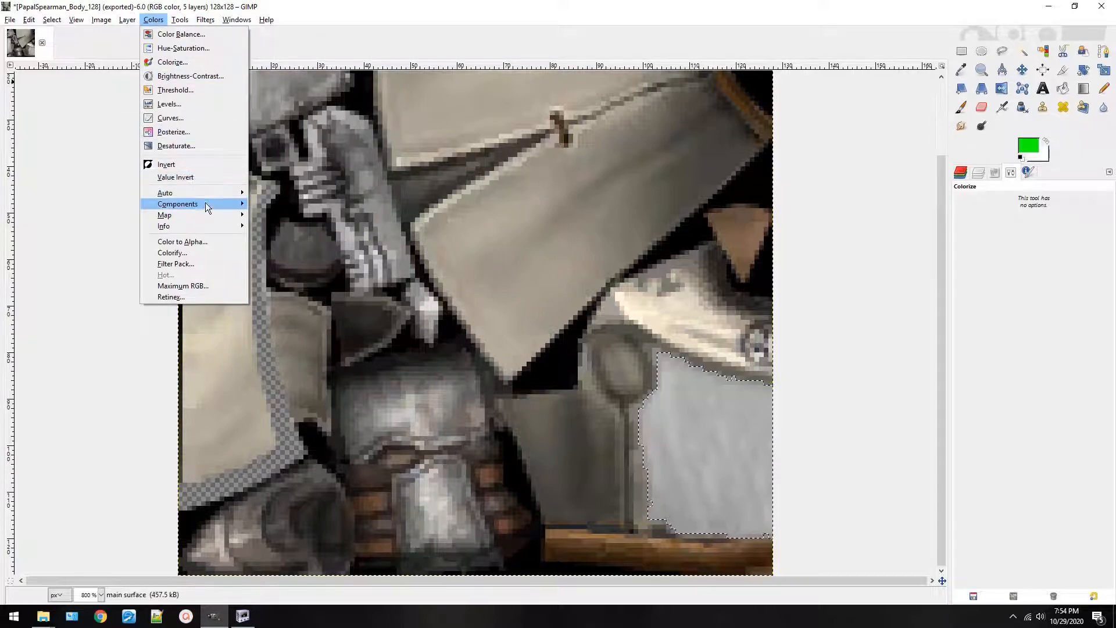
mouse_move(202, 214)
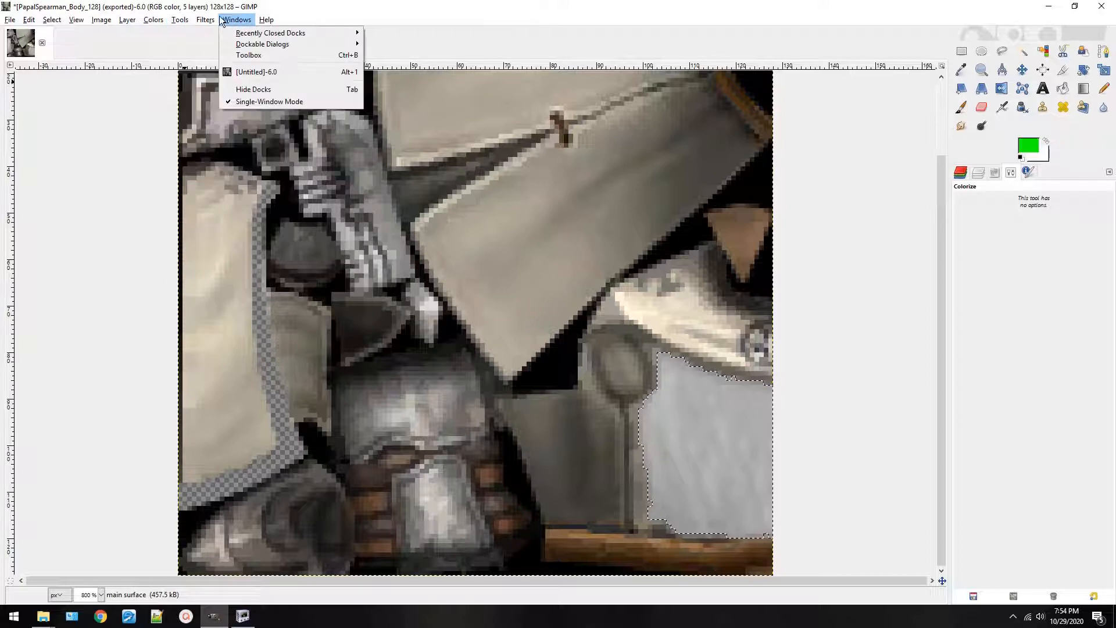
mouse_move(203, 24)
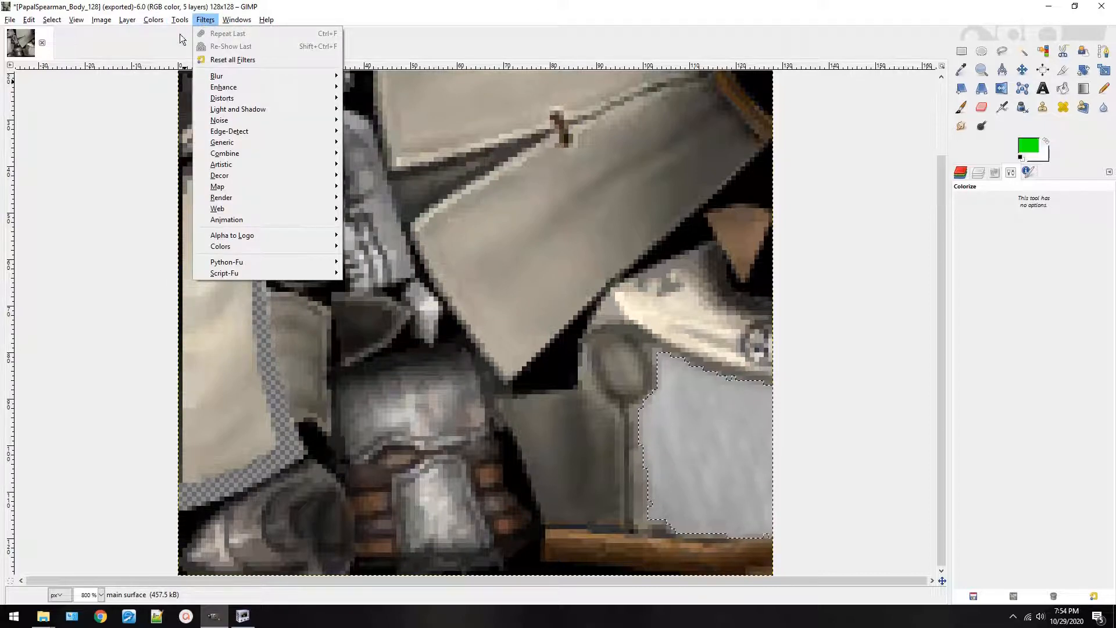
mouse_move(246, 97)
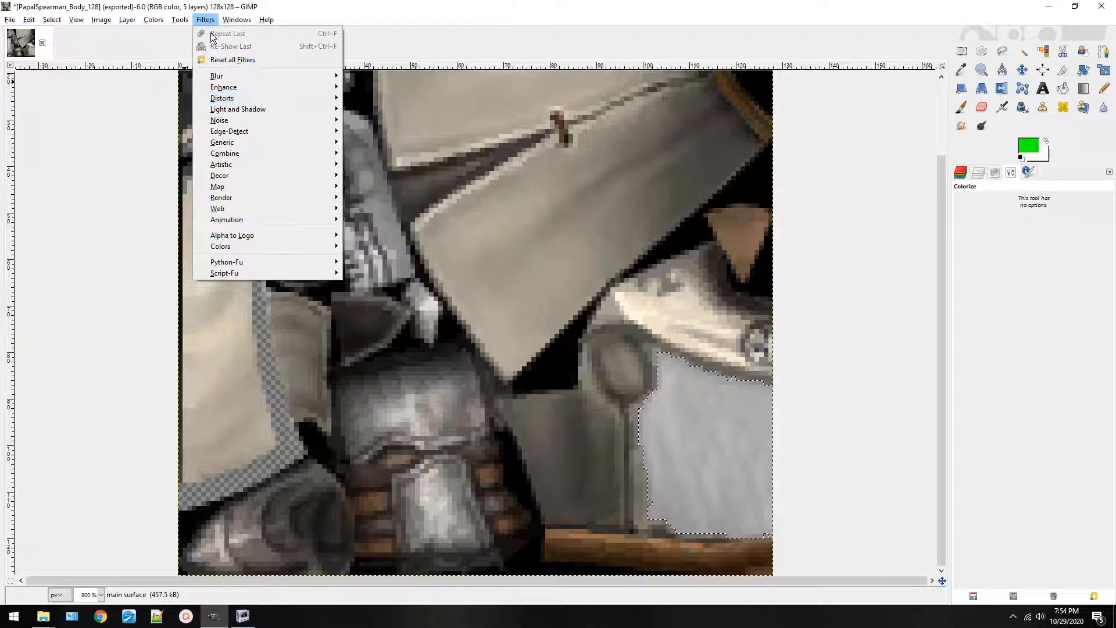
click(976, 113)
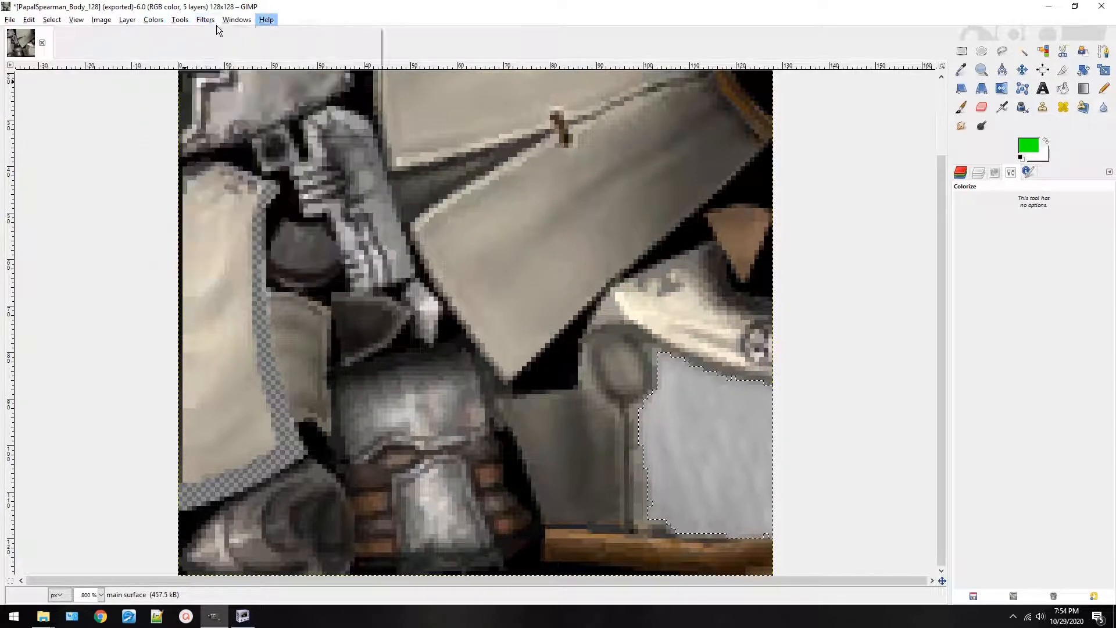
click(152, 20)
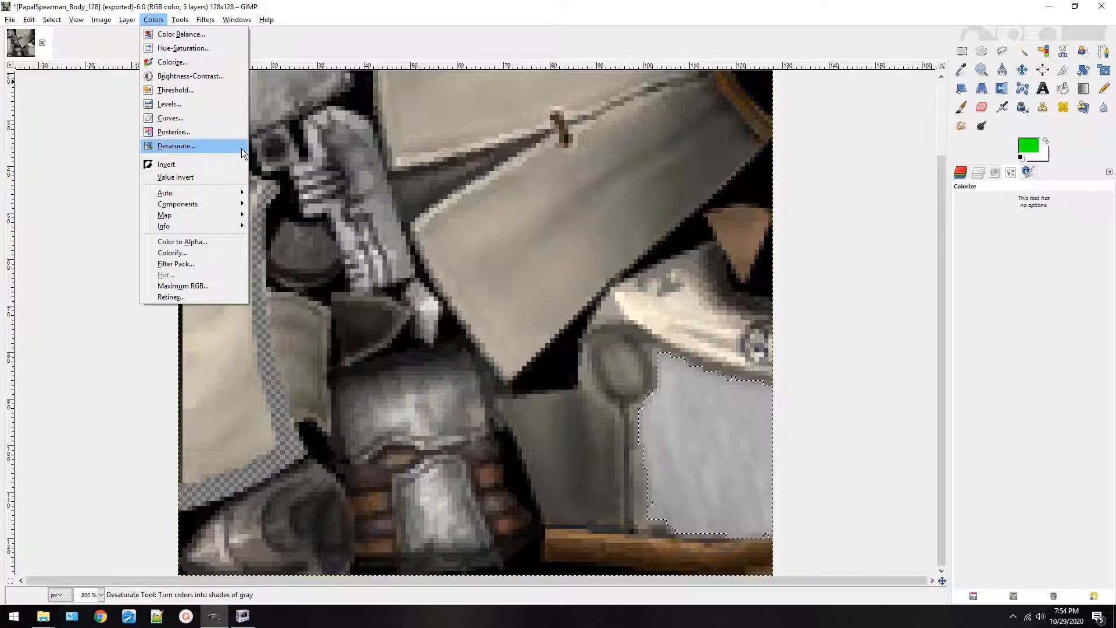
click(857, 242)
Sample the helmet's plain metal with the Clone tool and stamp it onto the upper part of the selected gray cloth.
scroll(849, 256, up, 3)
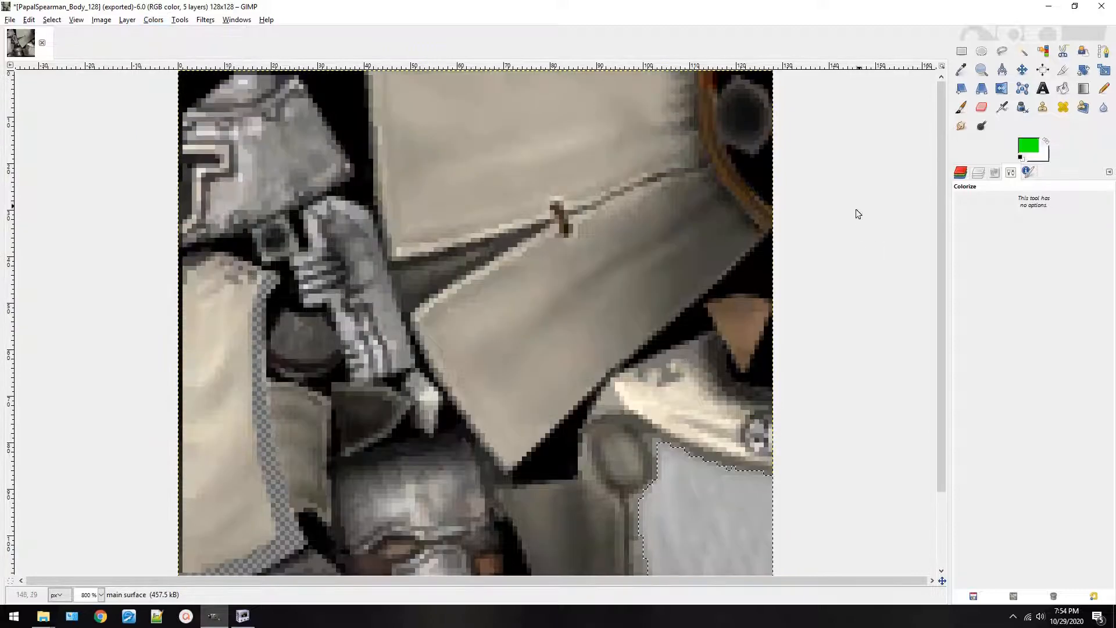
click(1044, 107)
ctrl+click(281, 168)
scroll(695, 390, down, 3)
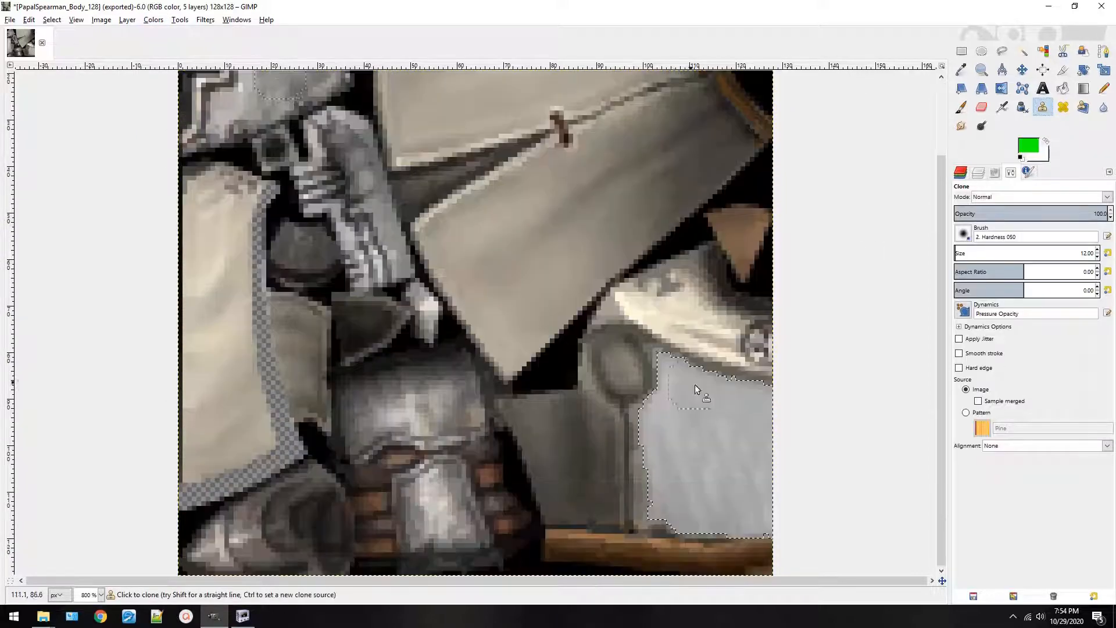
Resample the helmet's plain metal with the Clone tool and paint it over the rest of the selected torso cloth.
scroll(348, 221, up, 3)
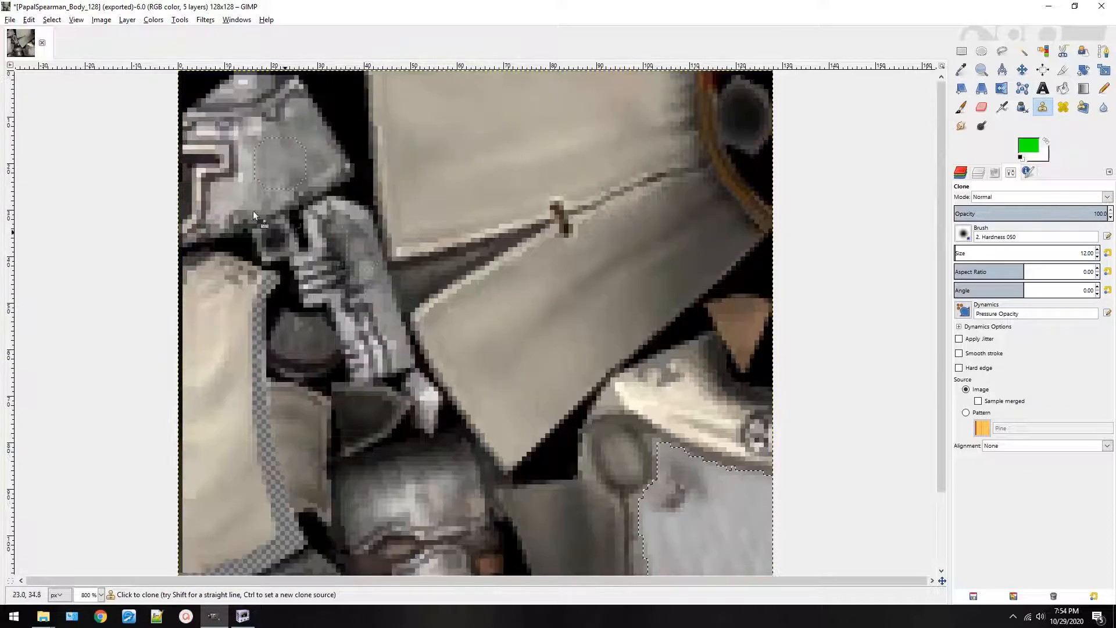
scroll(854, 442, down, 3)
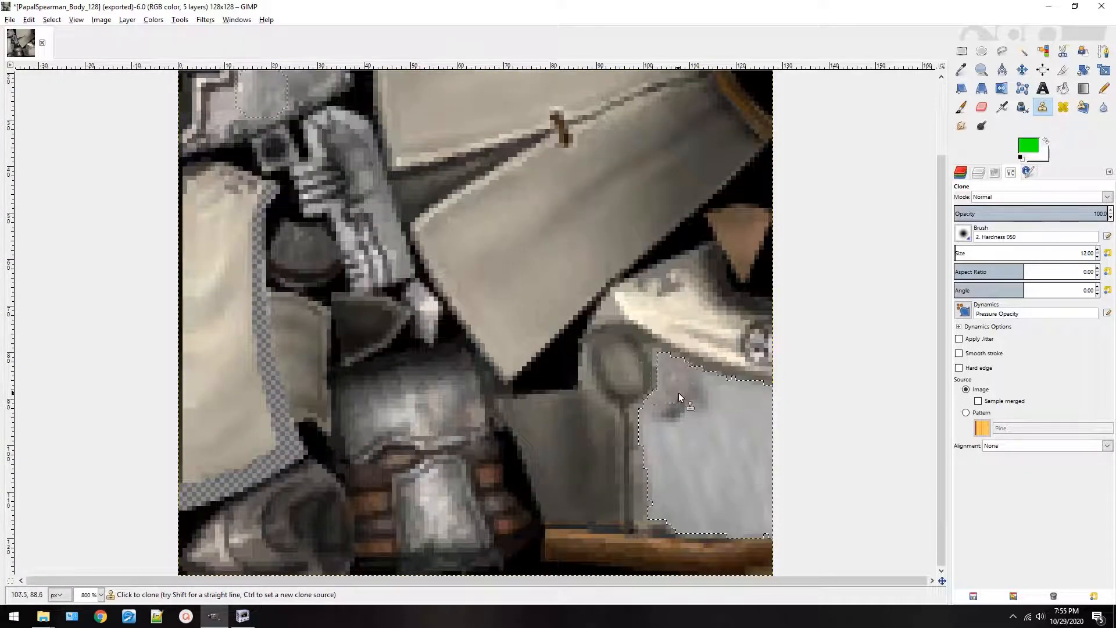
mouse_move(762, 407)
mouse_down()
mouse_move(734, 434)
mouse_move(671, 421)
mouse_up()
scroll(442, 232, up, 3)
ctrl+click(280, 162)
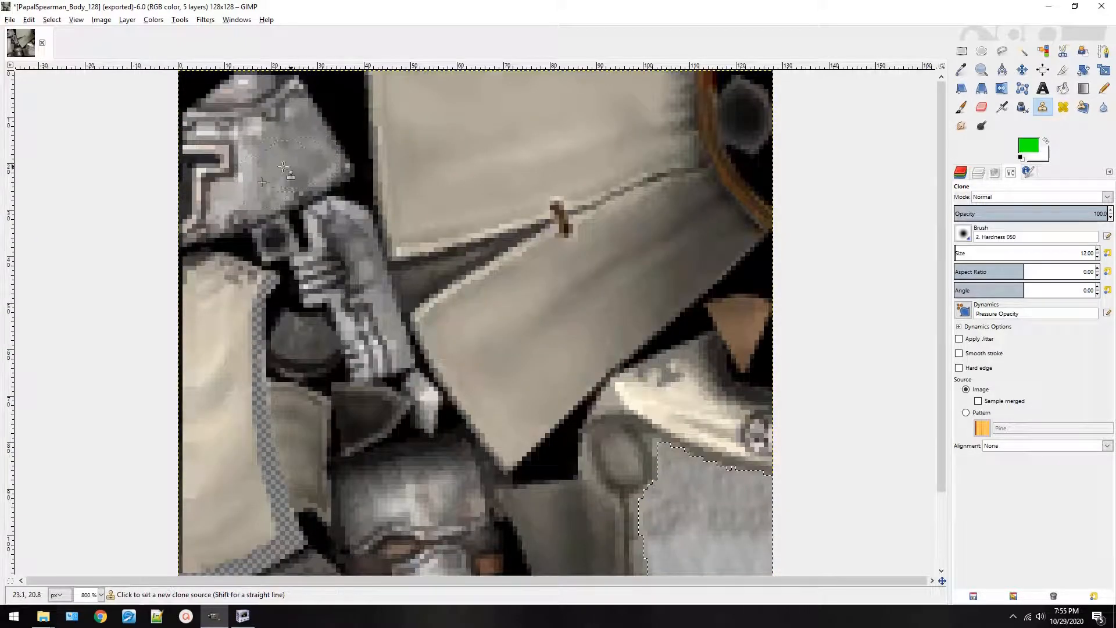
scroll(697, 407, down, 3)
mouse_move(665, 445)
mouse_down()
mouse_move(759, 454)
mouse_move(749, 461)
mouse_move(692, 409)
mouse_move(688, 461)
mouse_up()
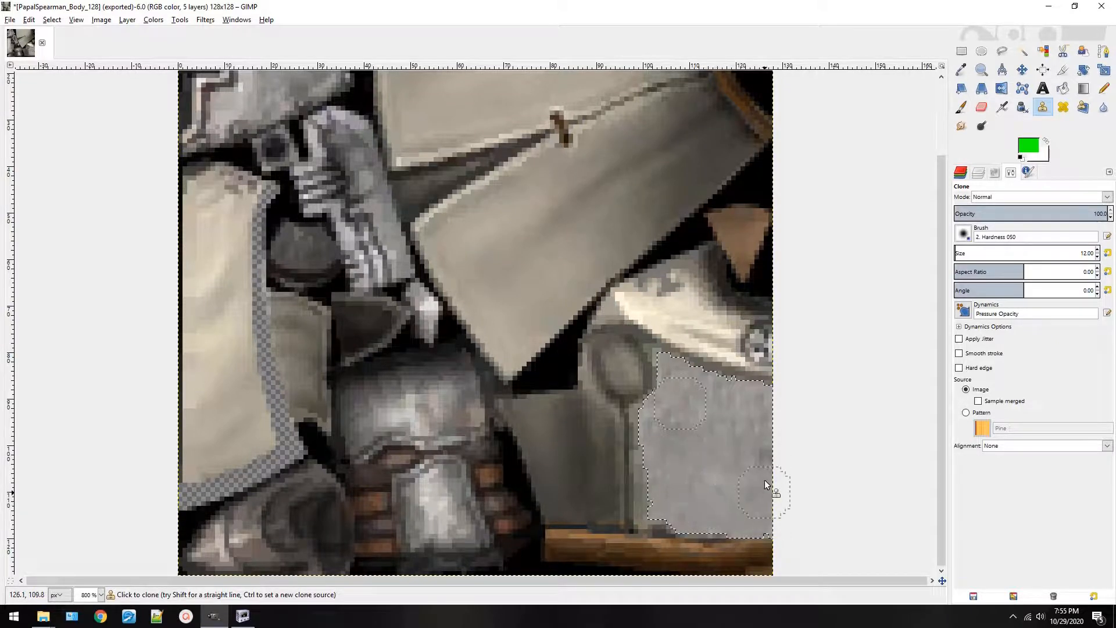
Export the texture to PapalSpearman_Body_128.dds, switch to NifSkope to examine the metal torso on the reloaded model, and return to GIMP.
key(ctrl+e)
click(258, 618)
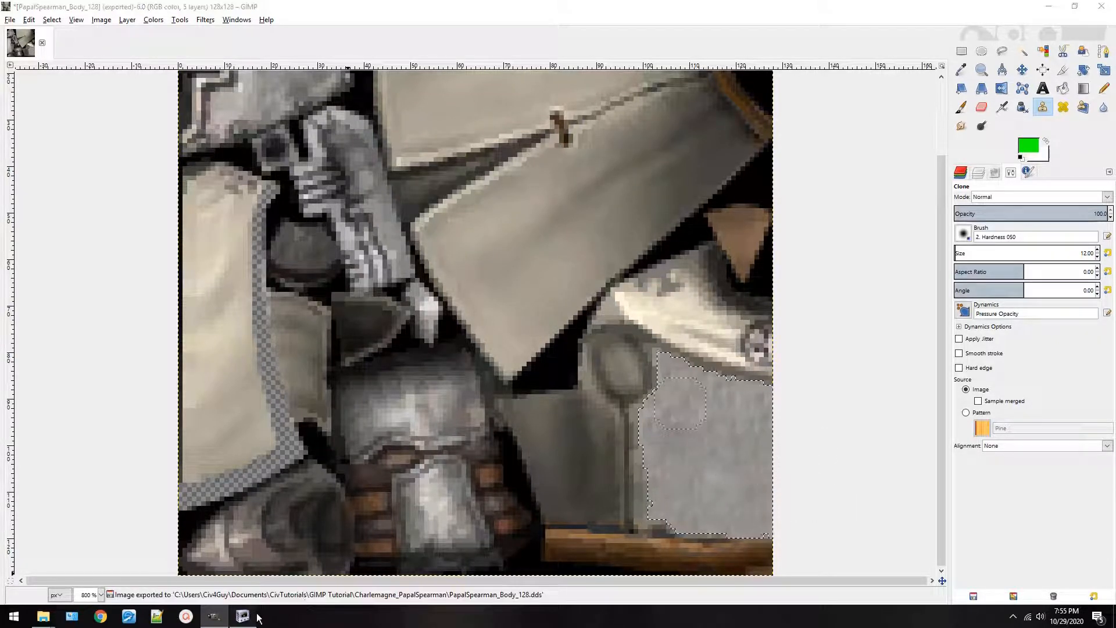
key(alt+x)
drag(783, 327, 677, 315)
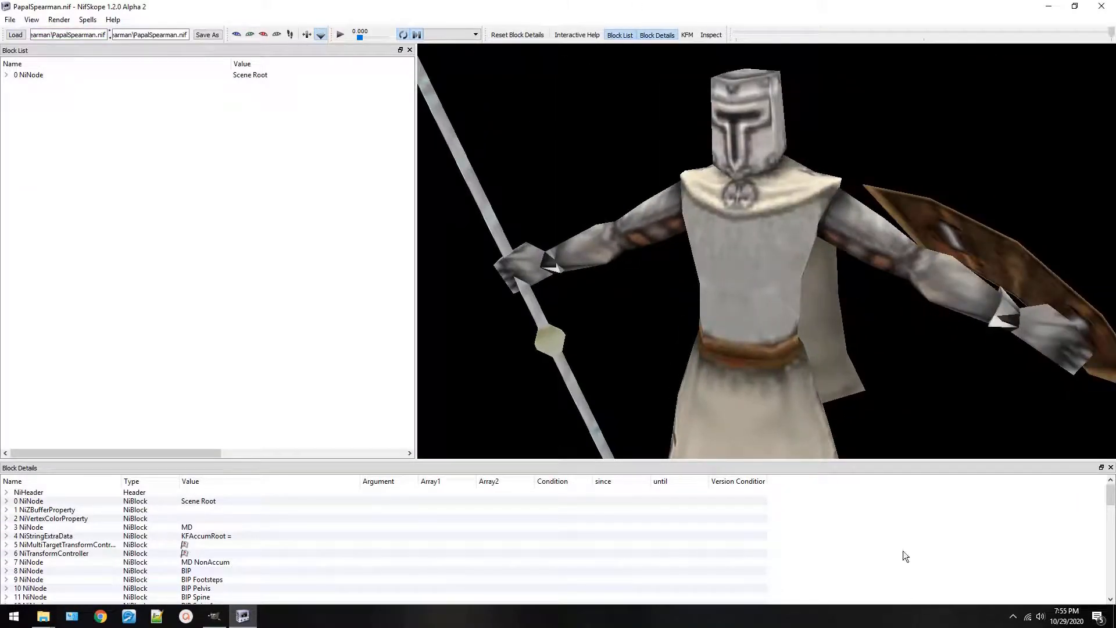
key(alt+Tab)
Desaturate the selected metal torso area.
click(154, 20)
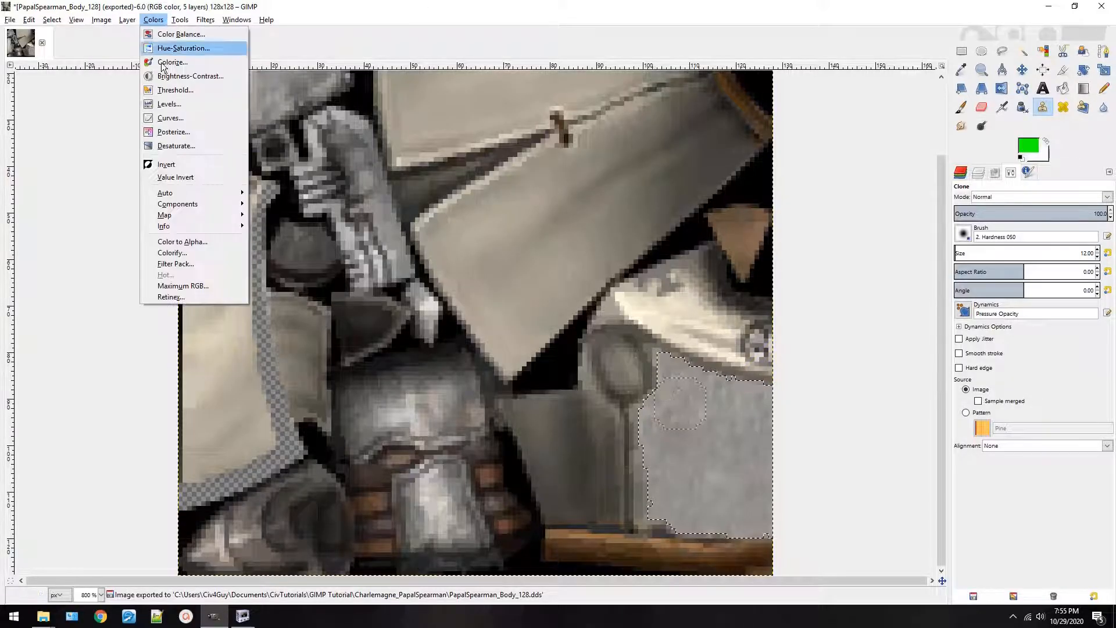
click(184, 143)
click(790, 232)
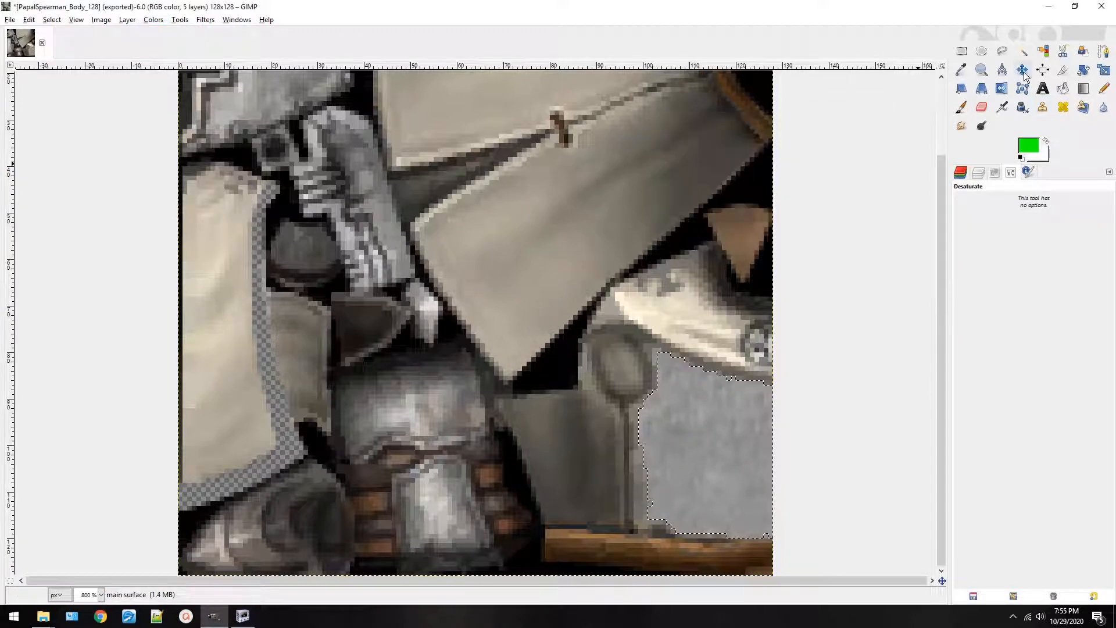
Try shifting the hue of the selected torso area with Colorize, and cancel the adjustment.
click(154, 20)
click(180, 57)
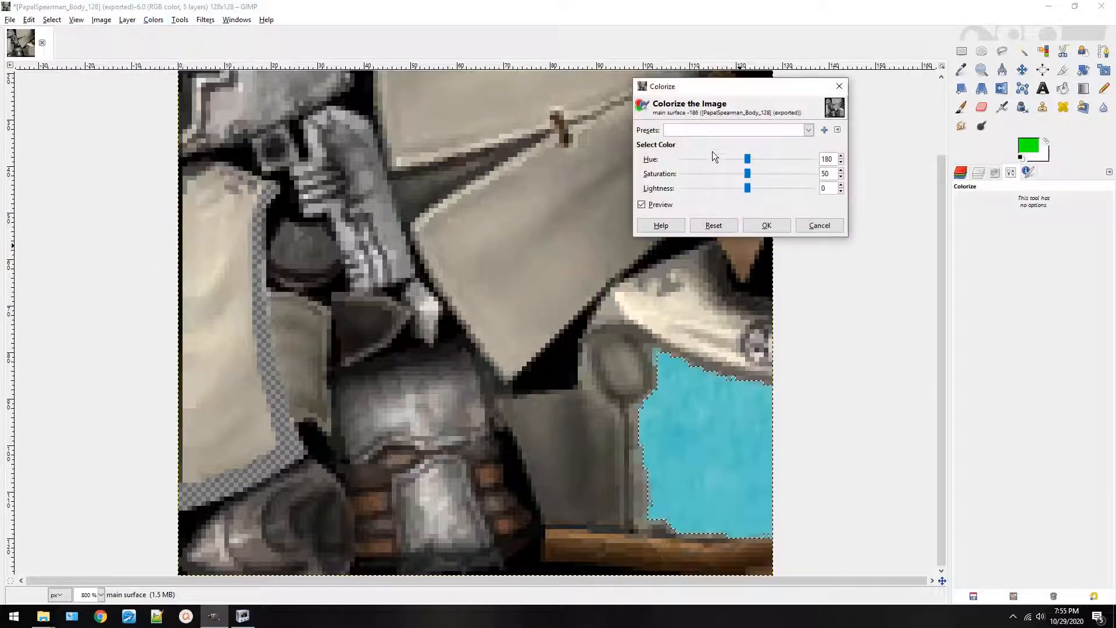
drag(748, 158, 604, 179)
click(816, 225)
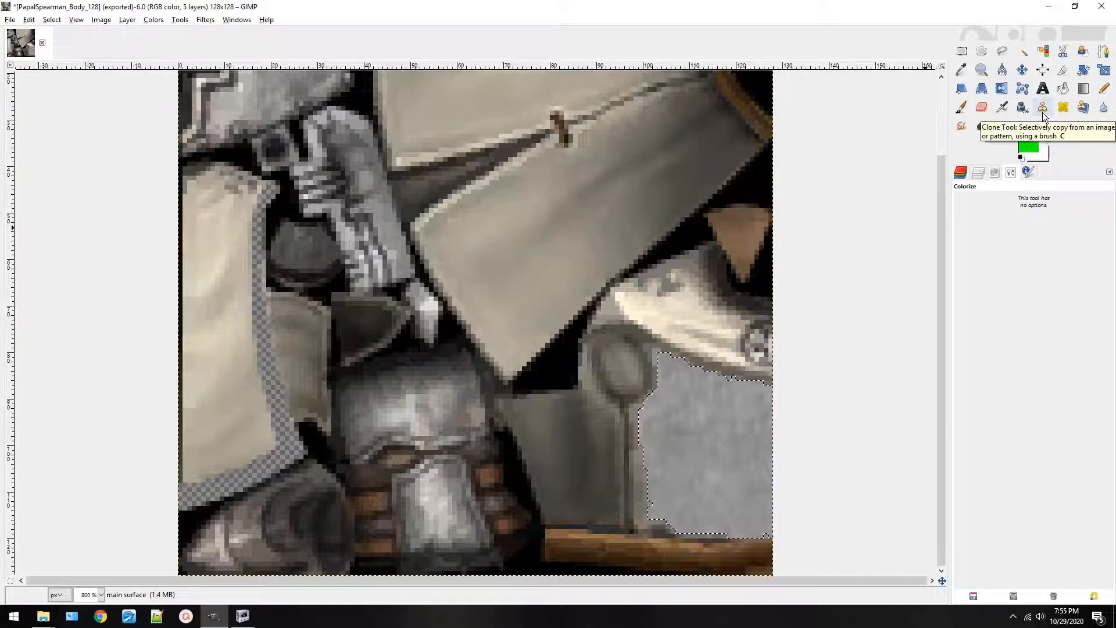
Activate the Bucket Fill tool for the selected torso area.
click(1062, 88)
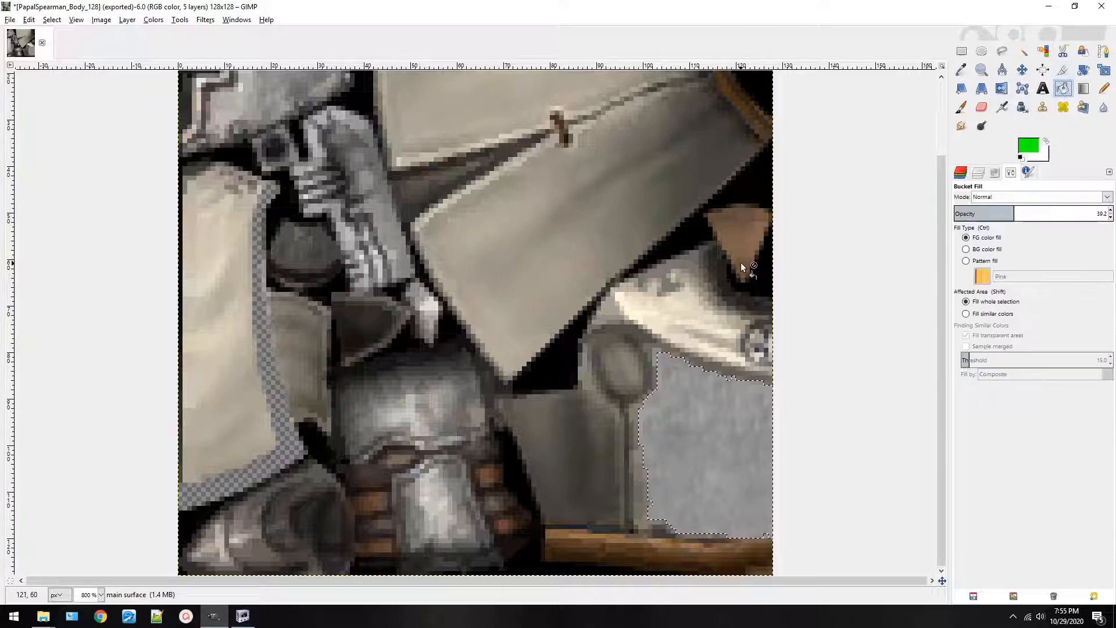